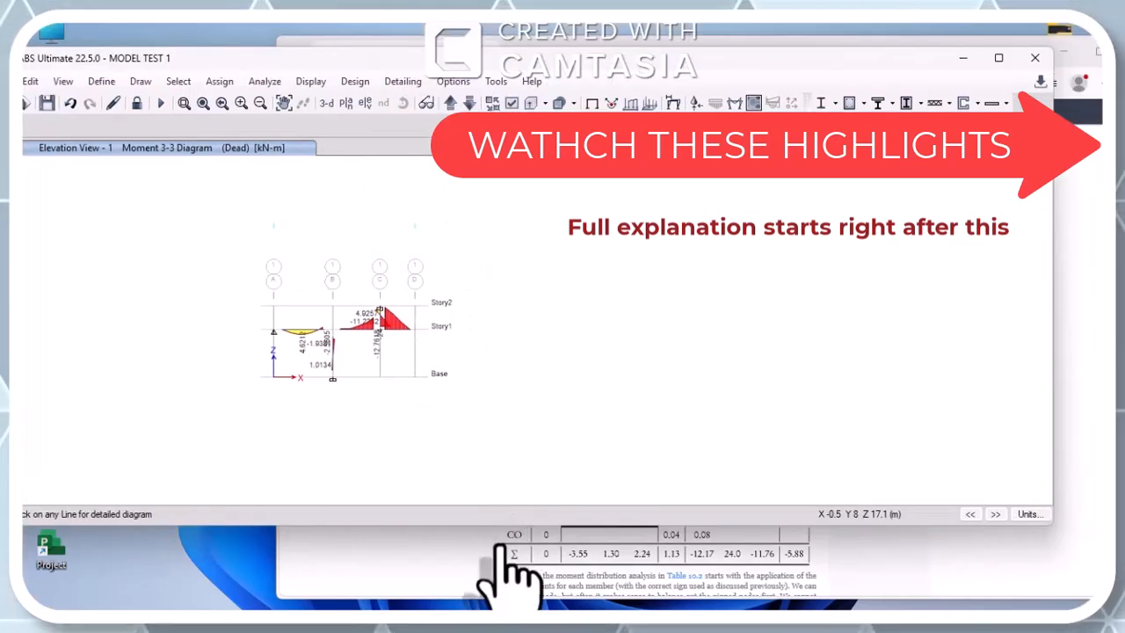
click(505, 571)
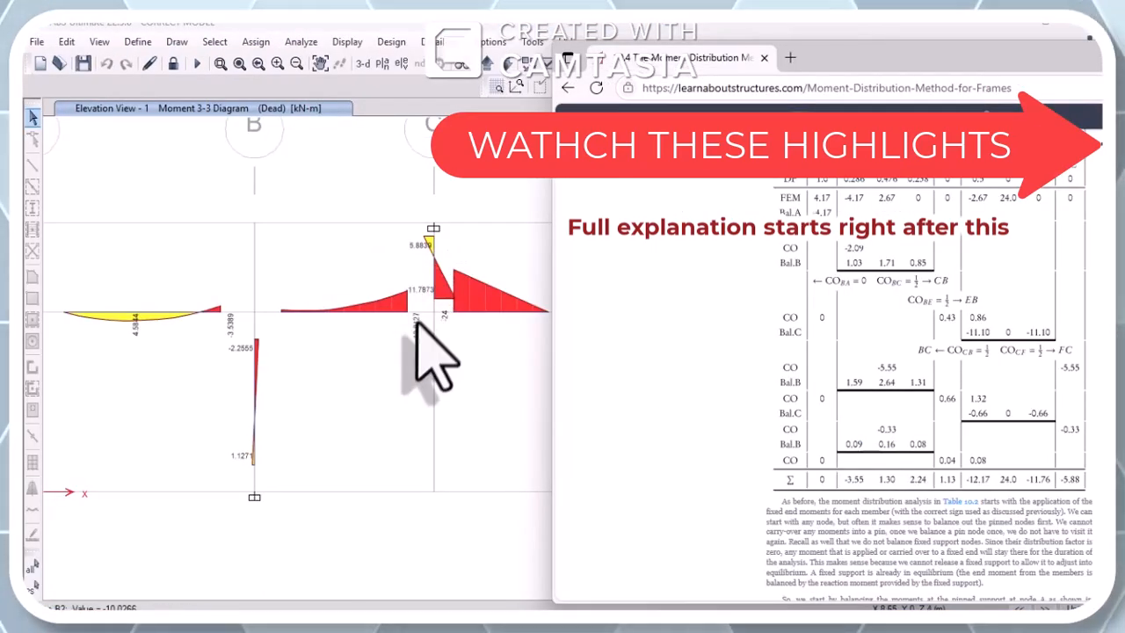
scroll(408, 326, down, 3)
scroll(407, 330, up, 3)
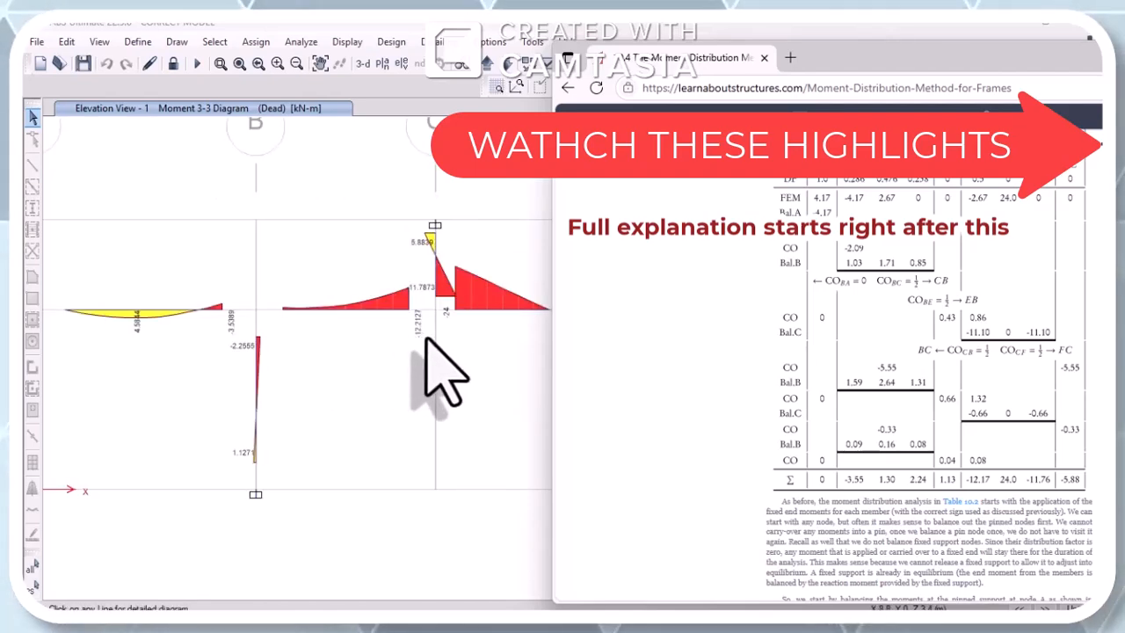
scroll(746, 422, down, 3)
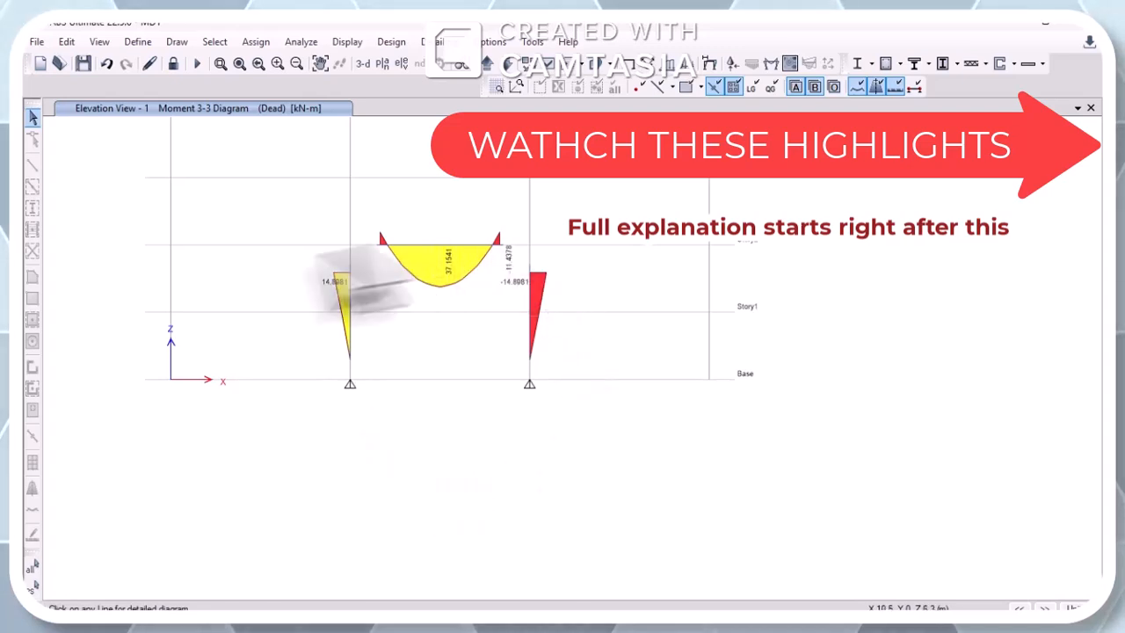
mouse_move(529, 249)
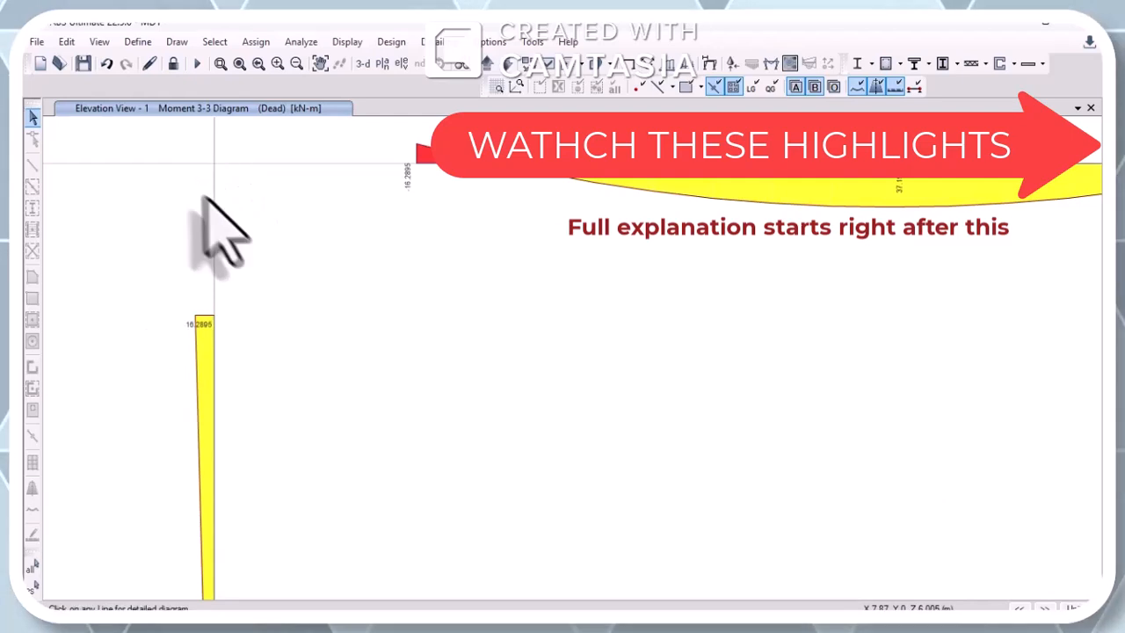
scroll(289, 264, down, 3)
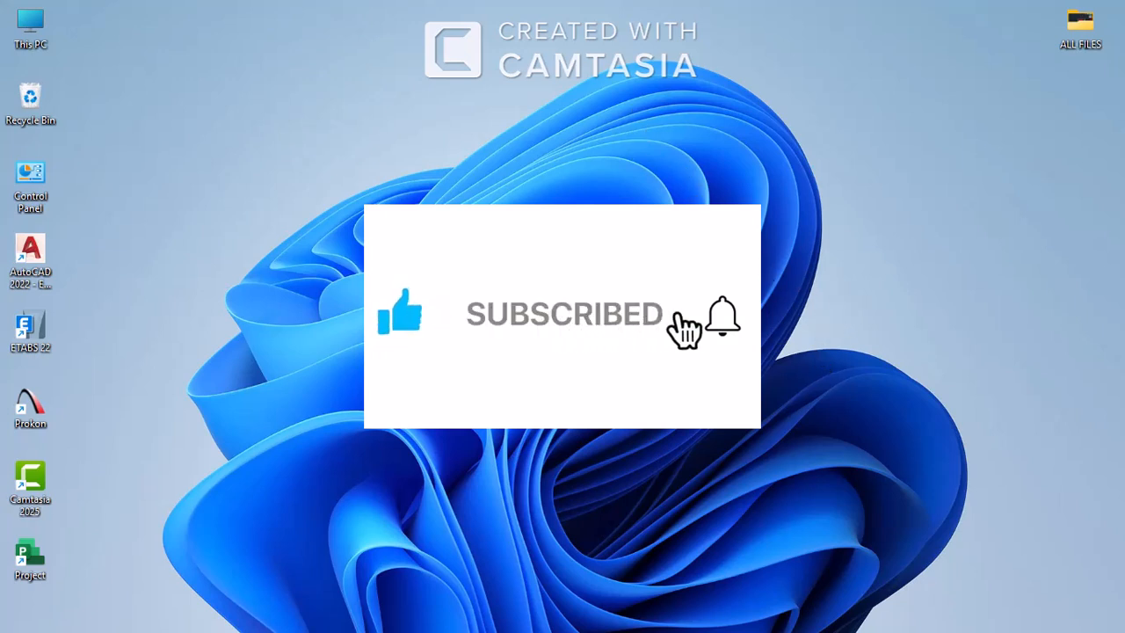
- Switch to the web browser, open the Learn About Structures result on moment distribution for beams, and go to section 10.4 for frames
mouse_move(737, 614)
click(600, 612)
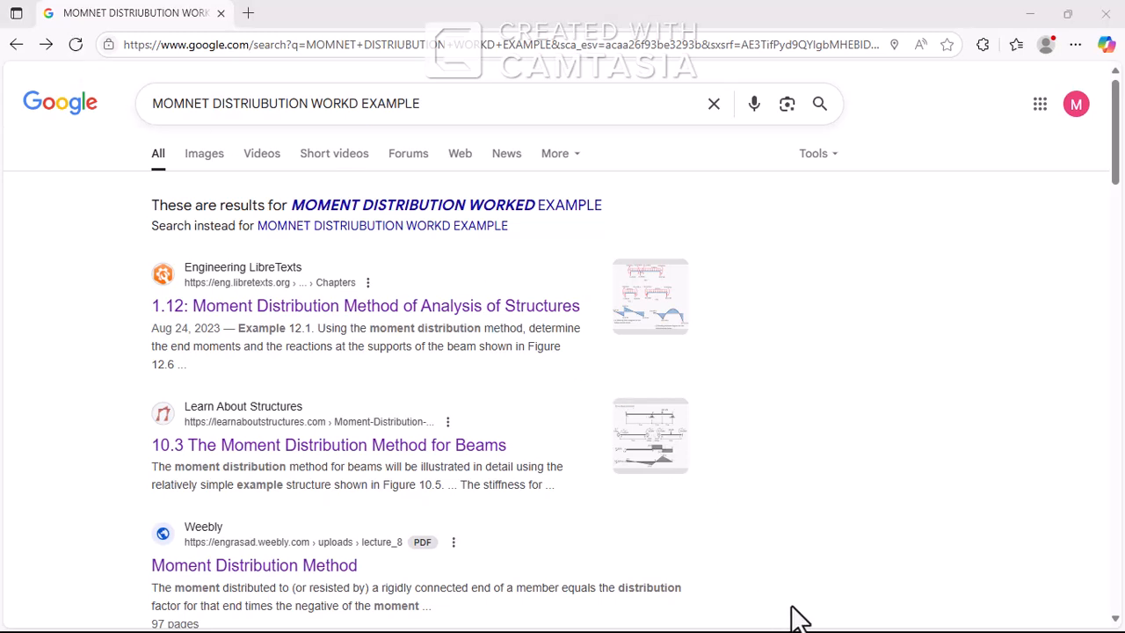
click(208, 102)
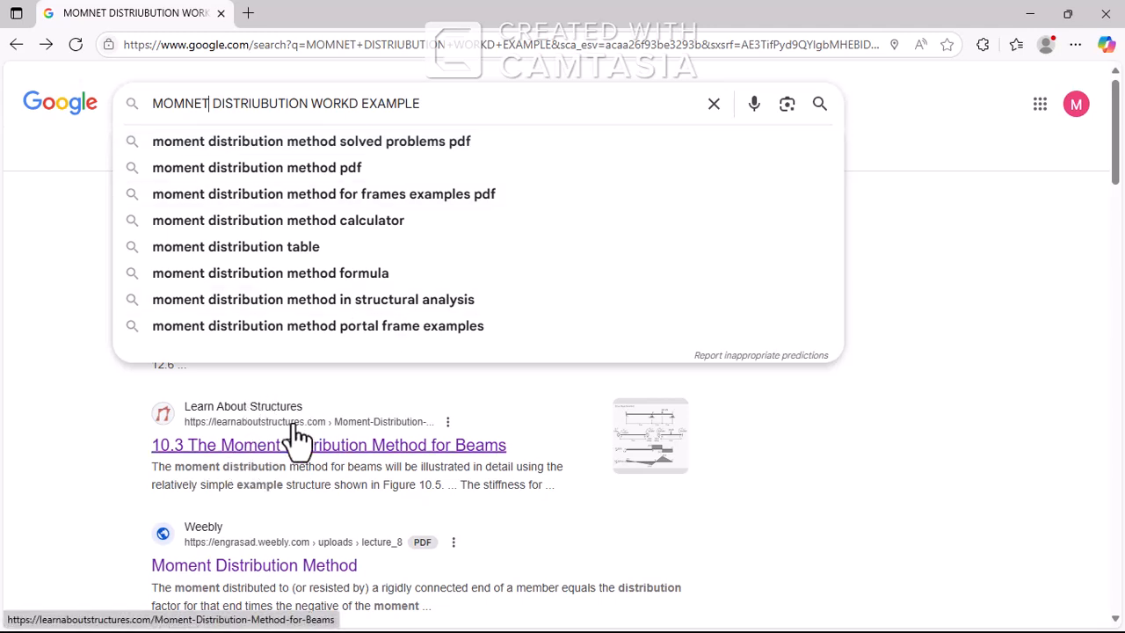
click(325, 397)
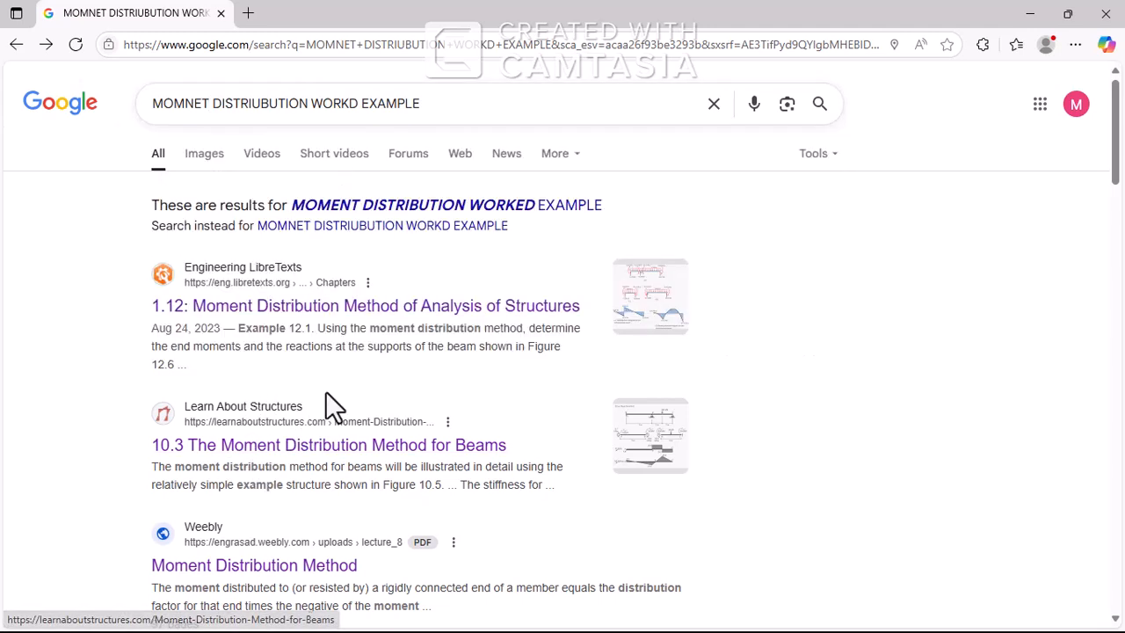
click(261, 449)
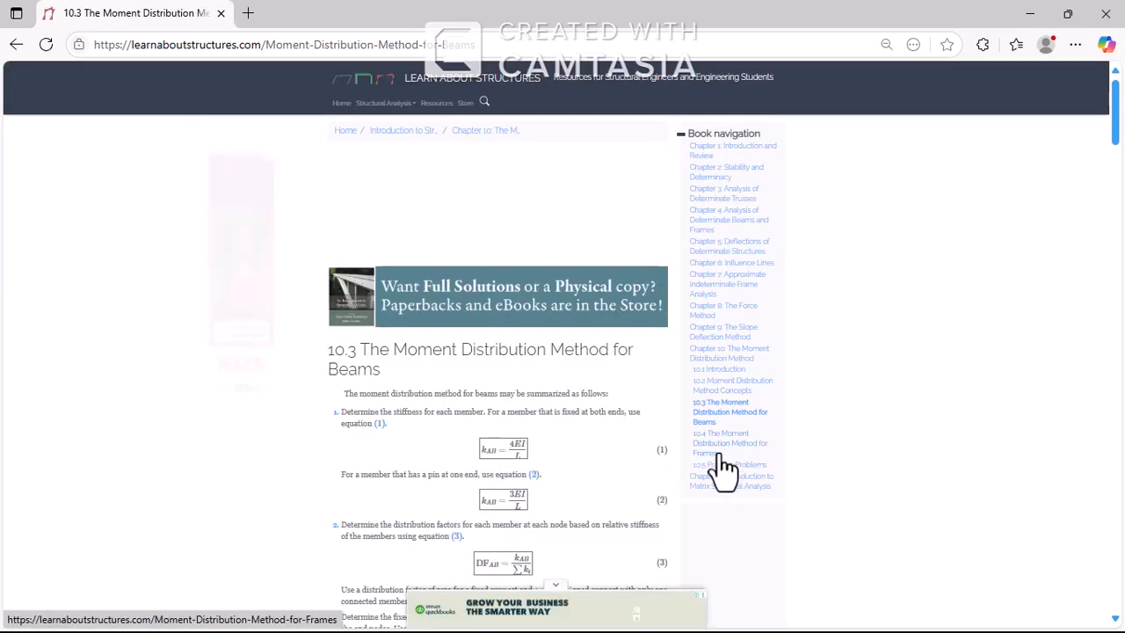
click(732, 455)
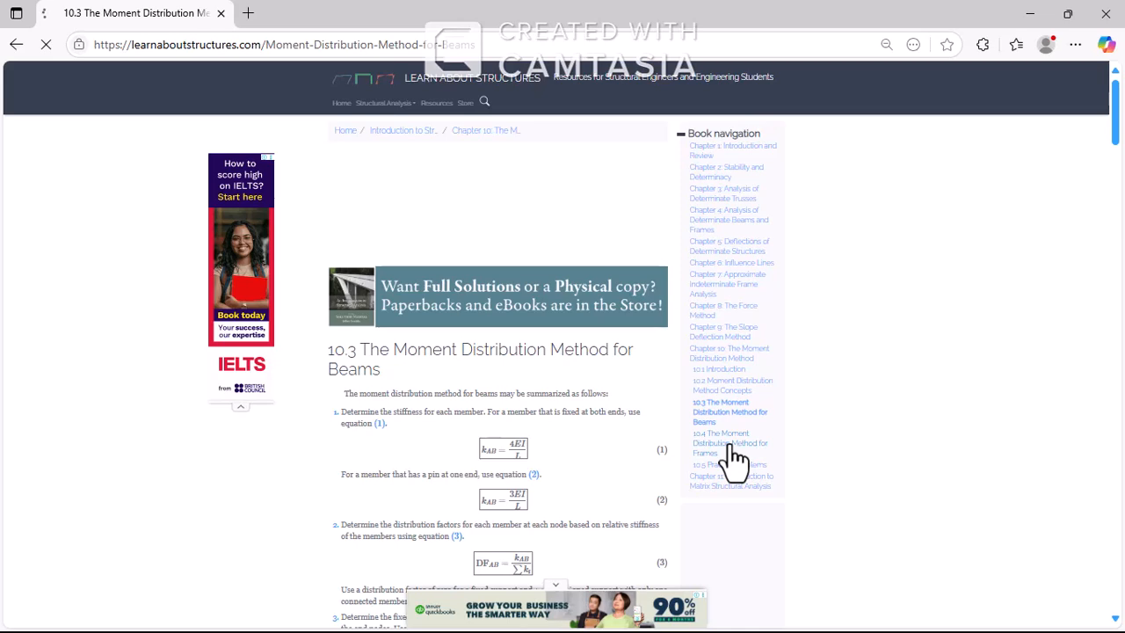
- Skim the non-sway frame example from the problem in Figure 10.8 through the moment distribution table
scroll(647, 363, down, 3)
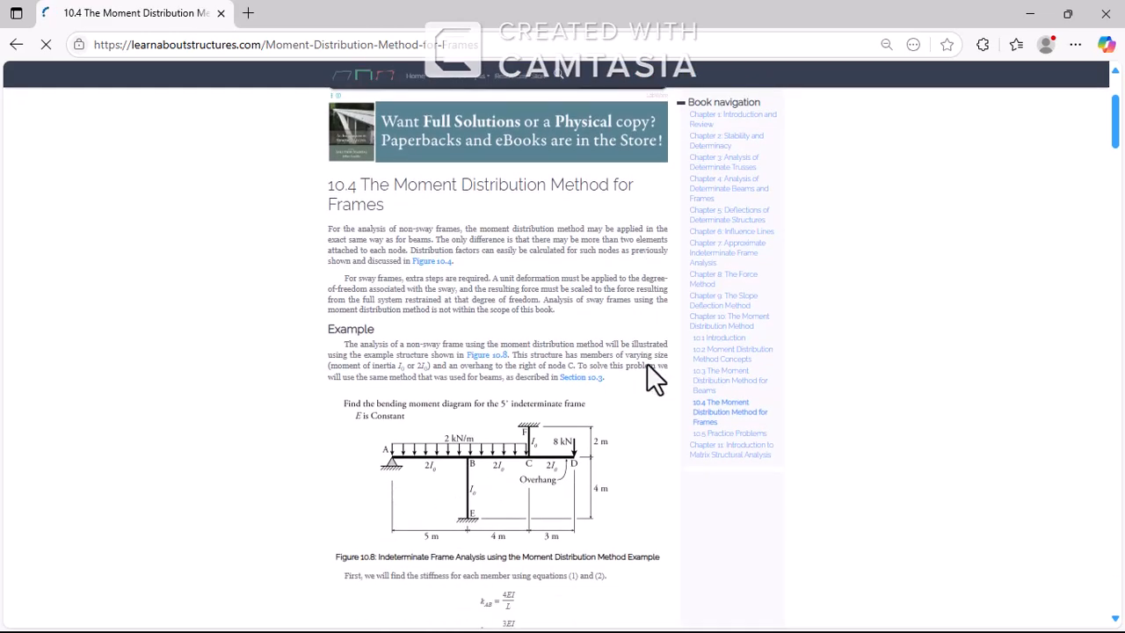
scroll(647, 363, down, 2)
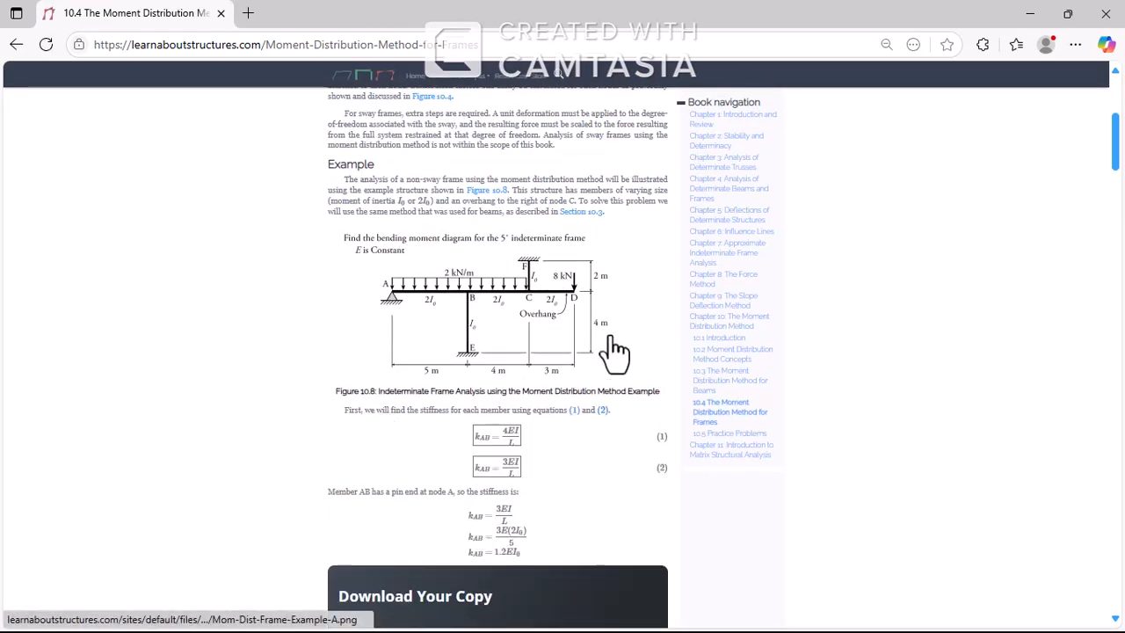
scroll(615, 352, up, 1)
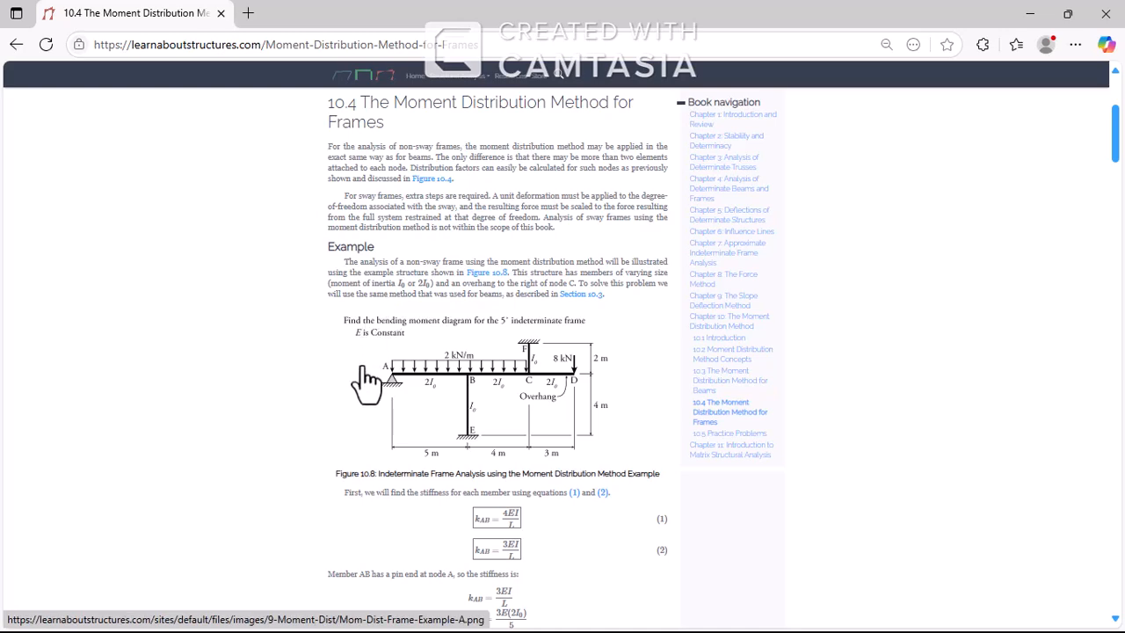
scroll(587, 351, down, 6)
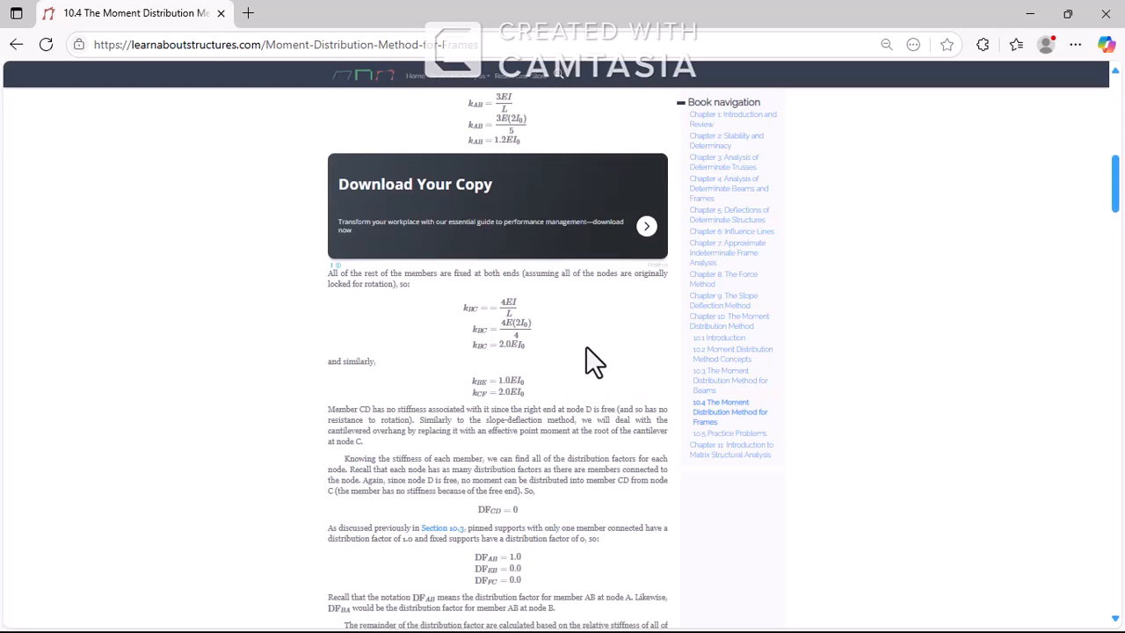
scroll(586, 345, down, 9)
scroll(585, 345, down, 10)
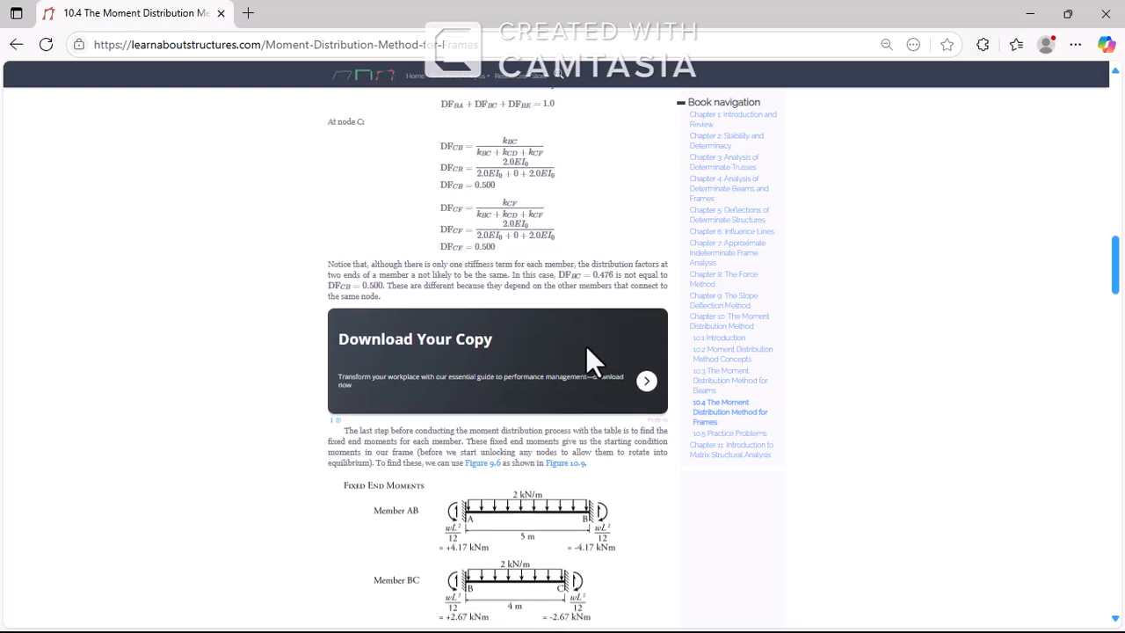
scroll(585, 345, down, 10)
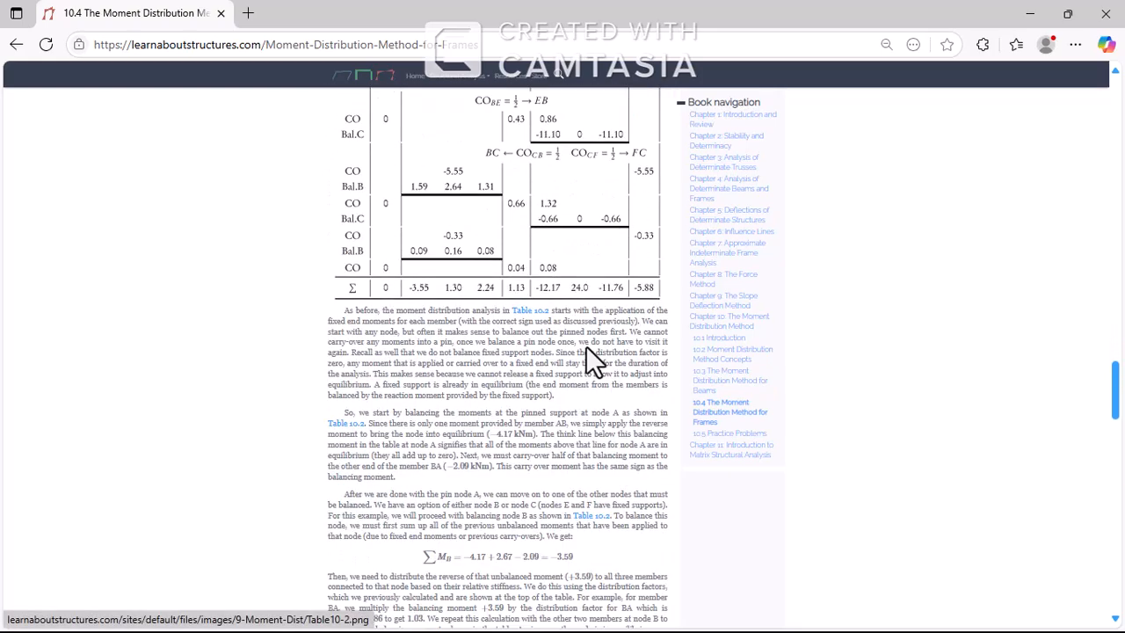
scroll(585, 346, up, 5)
scroll(585, 345, up, 20)
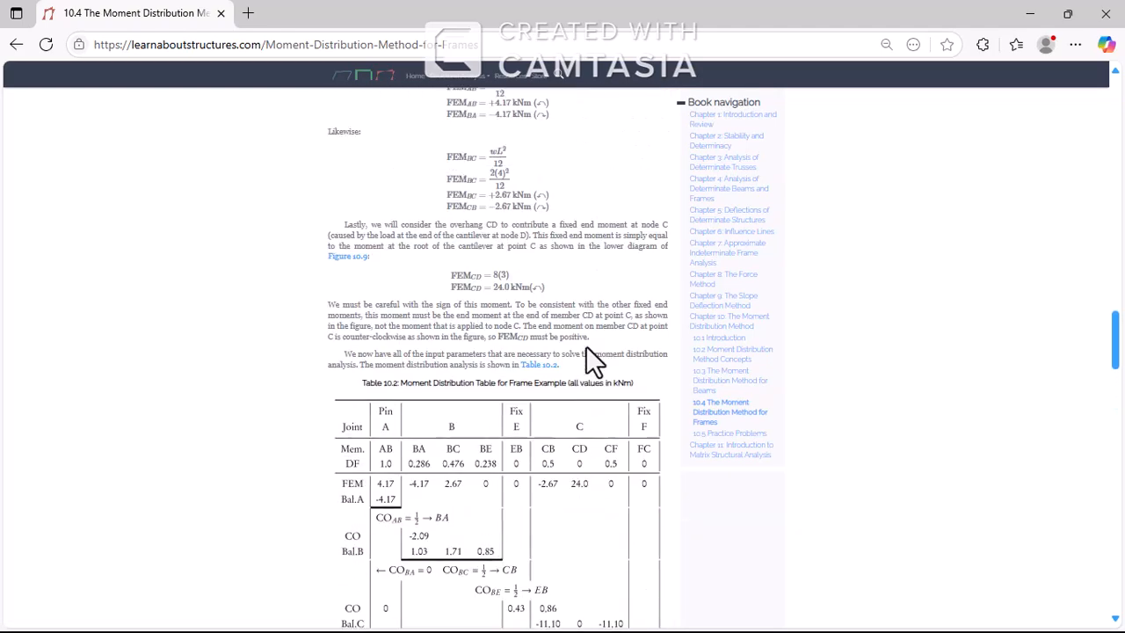
scroll(585, 345, up, 6)
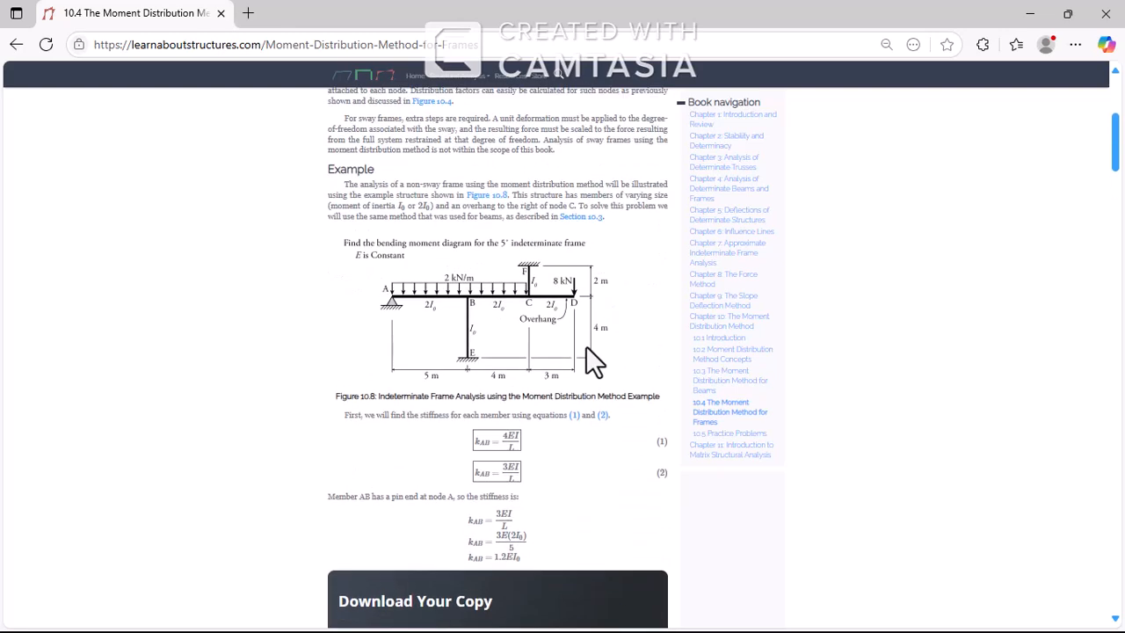
- Read the example's member stiffness, distribution factor and fixed end moment calculations
scroll(585, 345, down, 4)
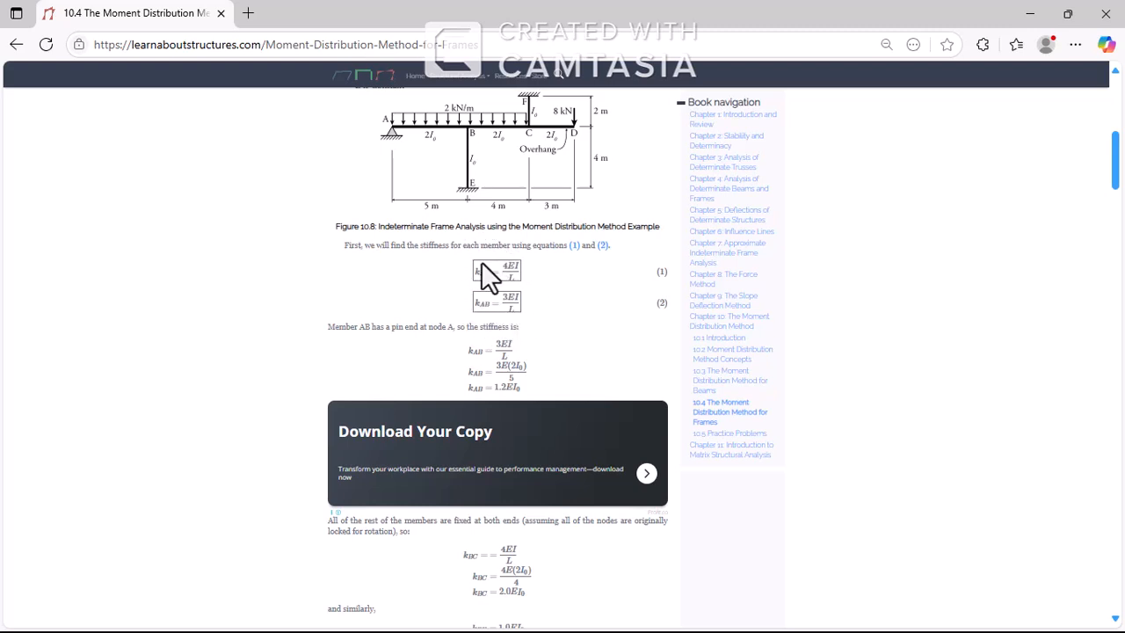
scroll(532, 312, down, 2)
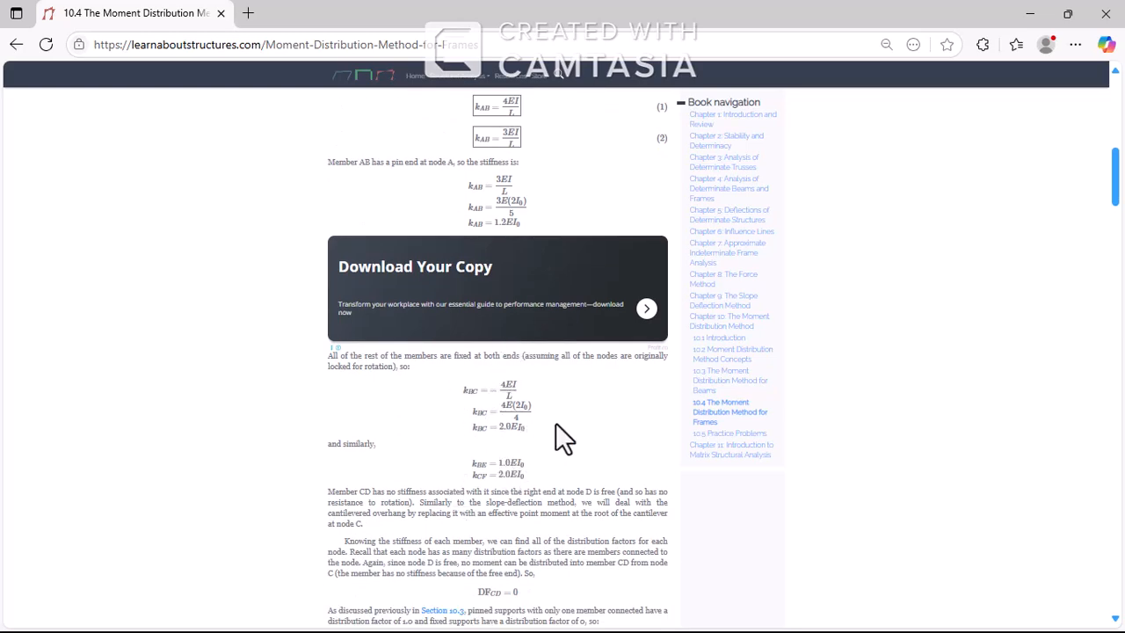
scroll(562, 437, down, 1)
scroll(464, 468, down, 2)
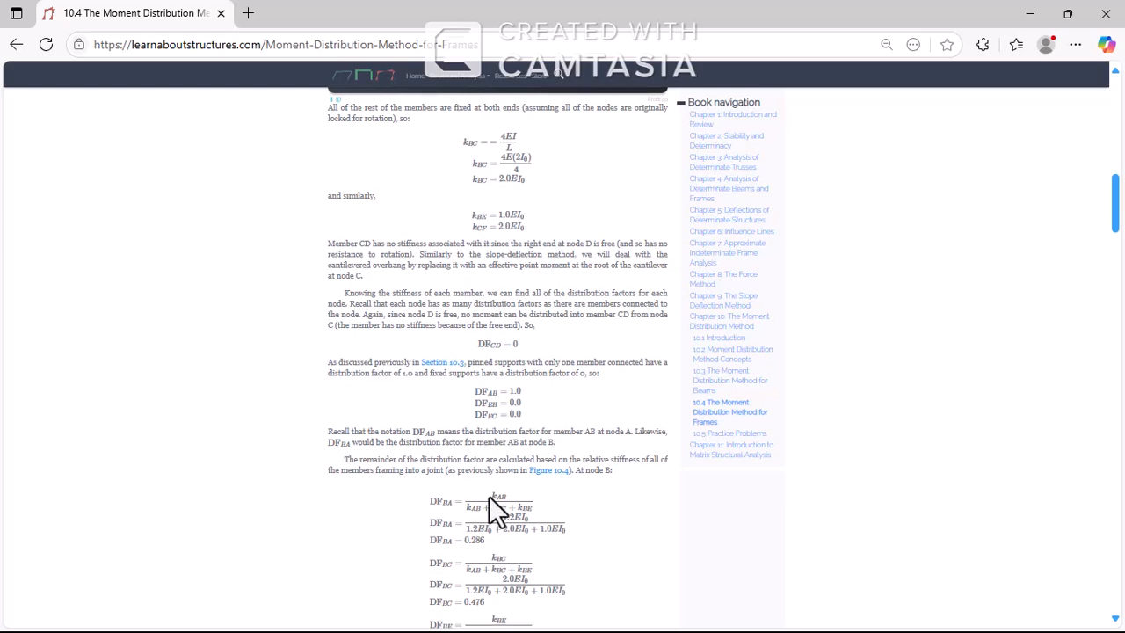
scroll(489, 496, down, 2)
scroll(455, 510, down, 3)
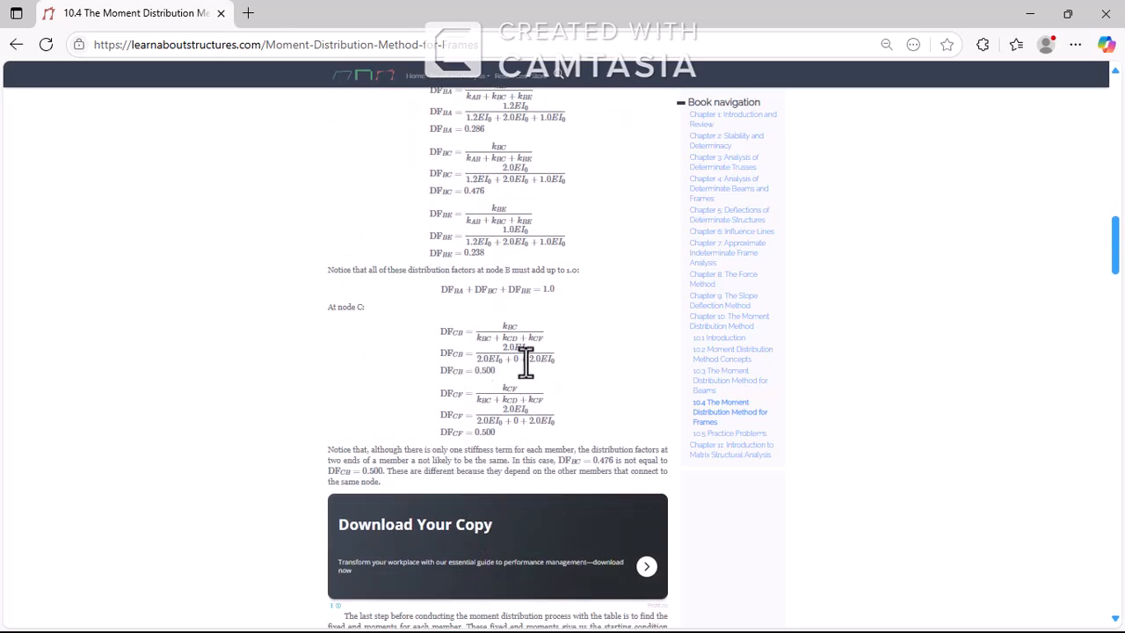
scroll(524, 361, down, 4)
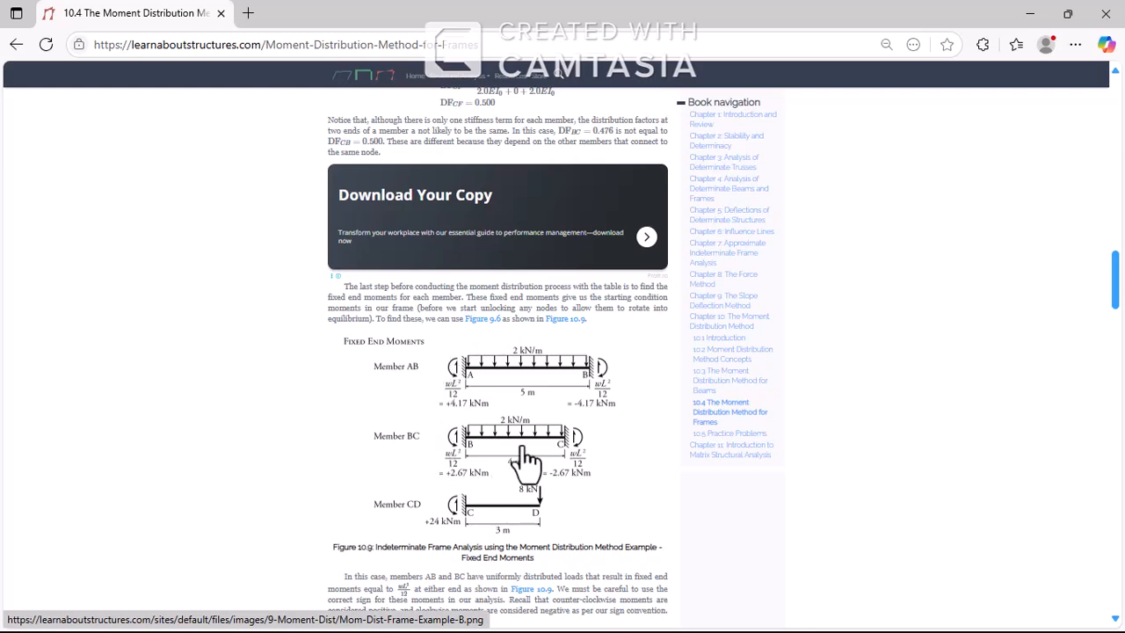
scroll(520, 431, down, 3)
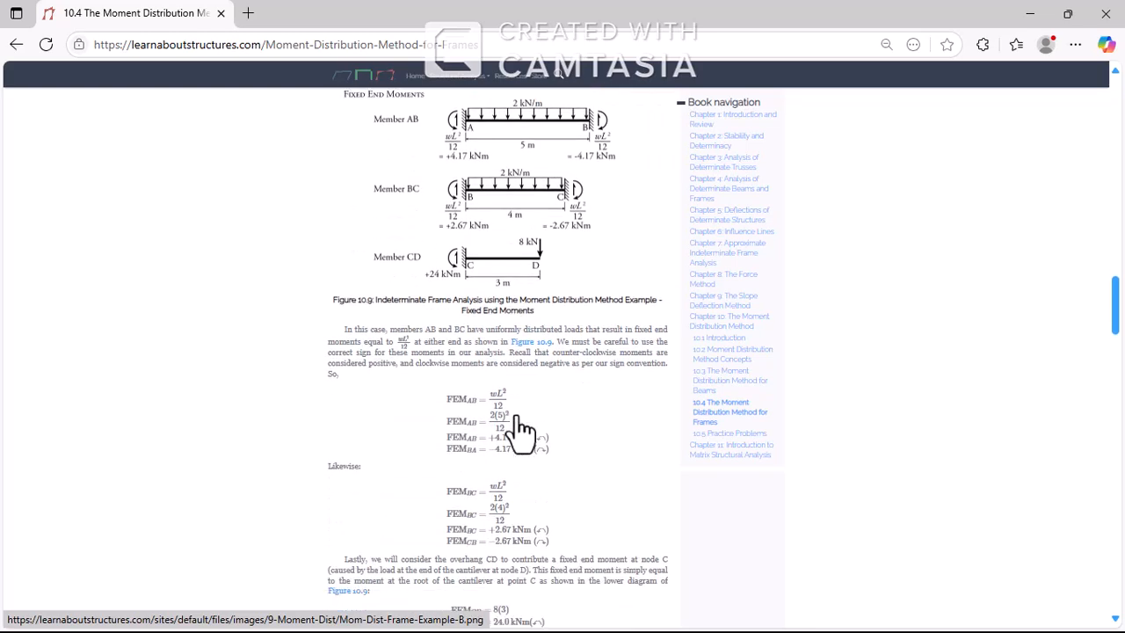
- Examine moment distribution Table 10.2, the member shear and axial forces, and the final shear and bending moment diagrams
scroll(520, 431, down, 8)
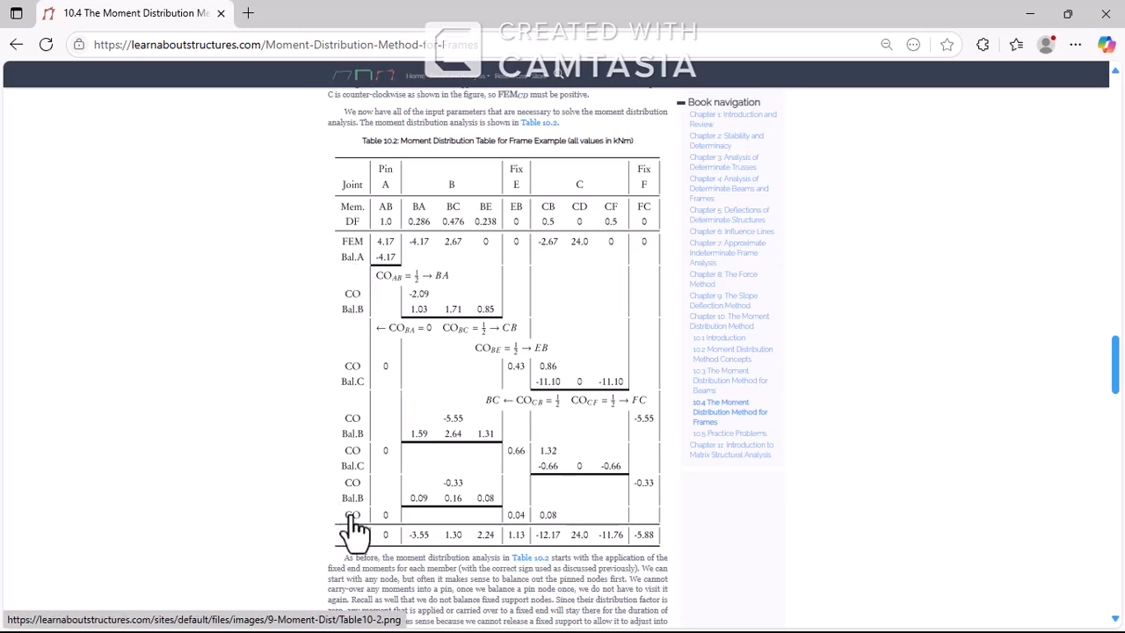
scroll(344, 505, down, 1)
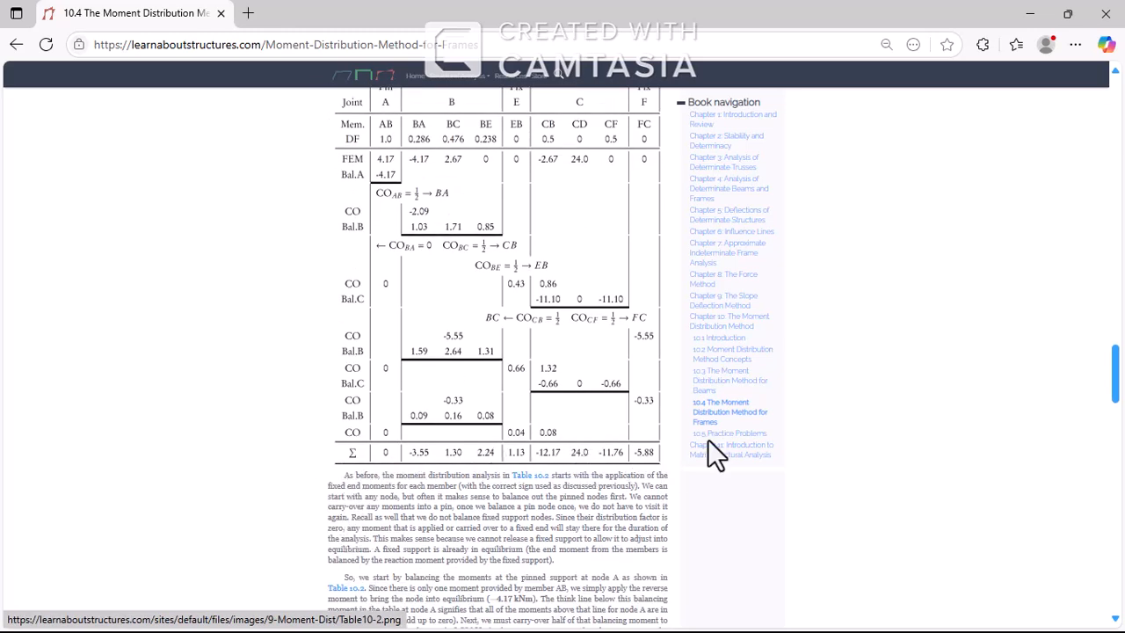
scroll(710, 472, down, 8)
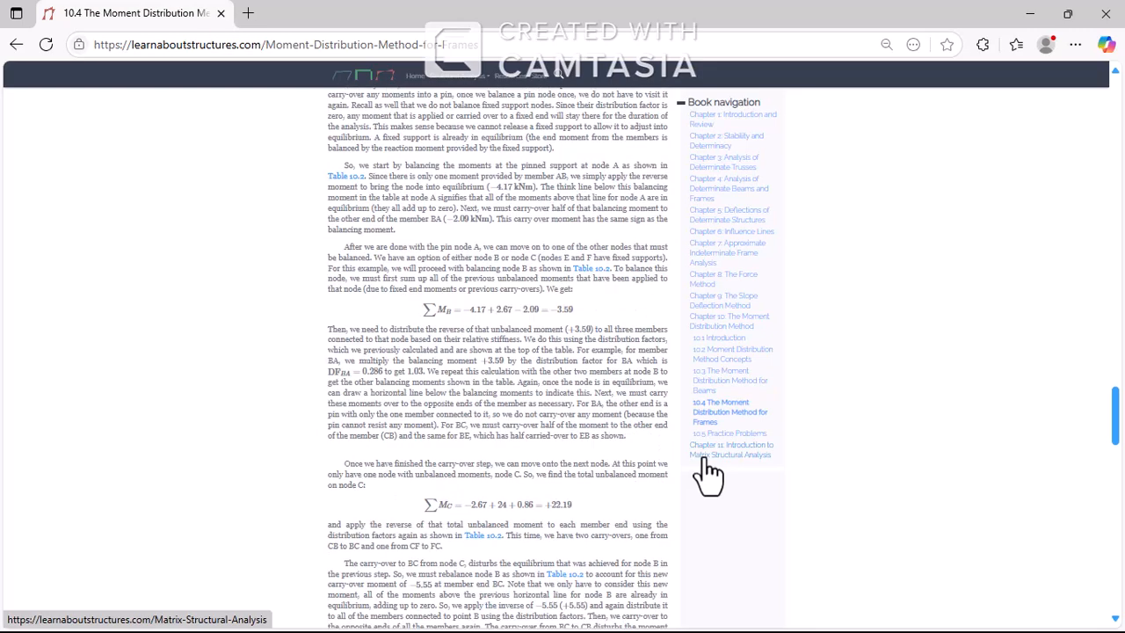
scroll(708, 474, down, 4)
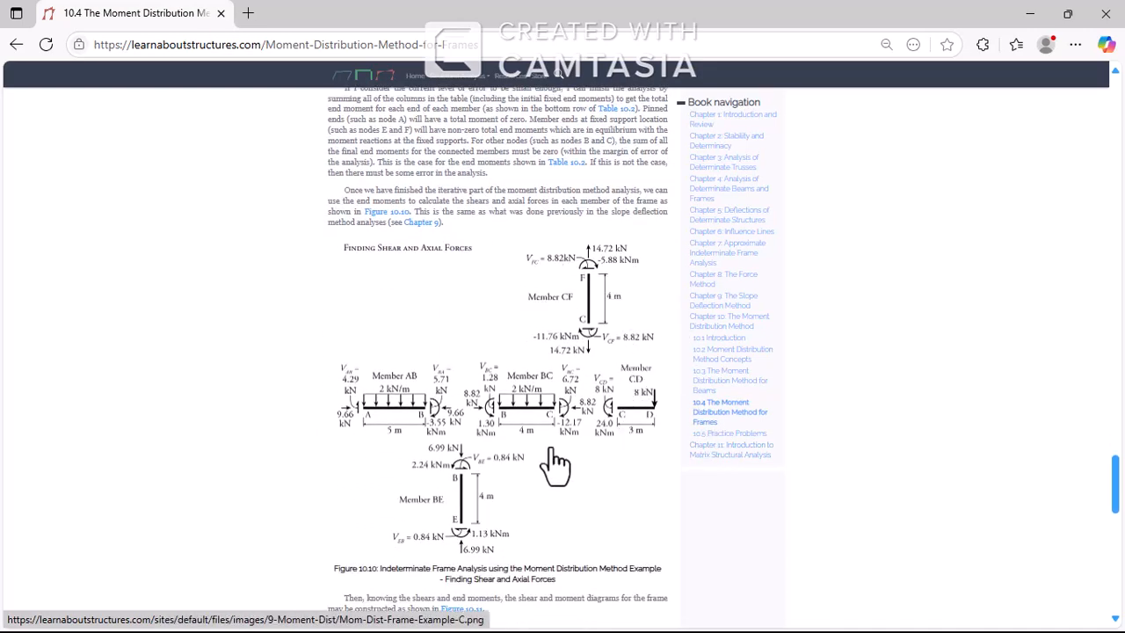
scroll(497, 472, down, 1)
scroll(497, 472, down, 4)
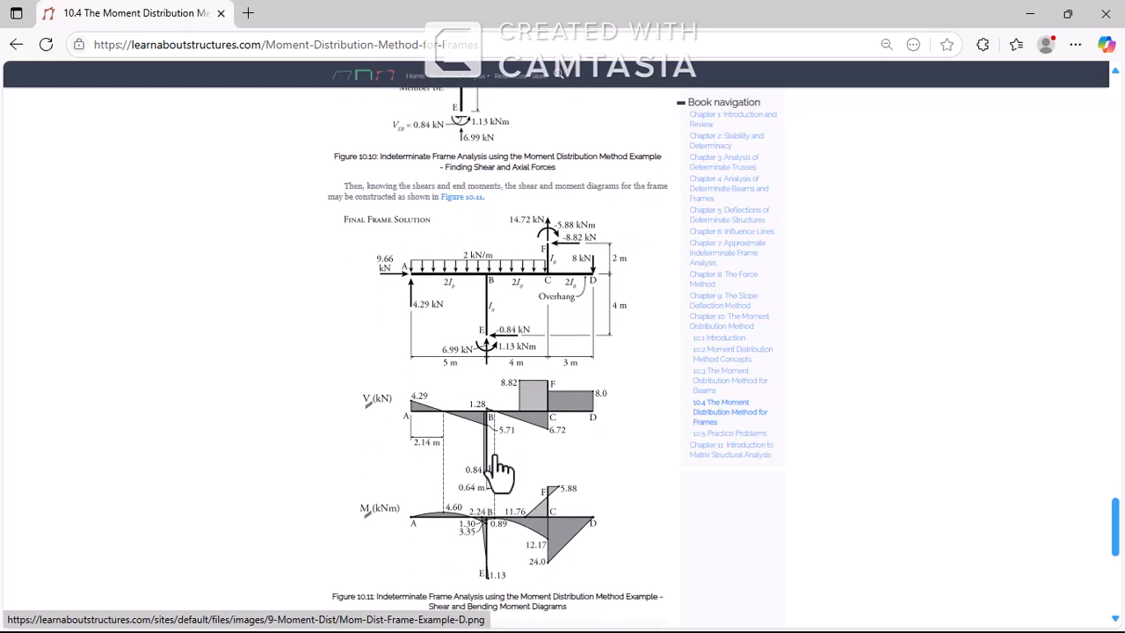
scroll(610, 539, down, 2)
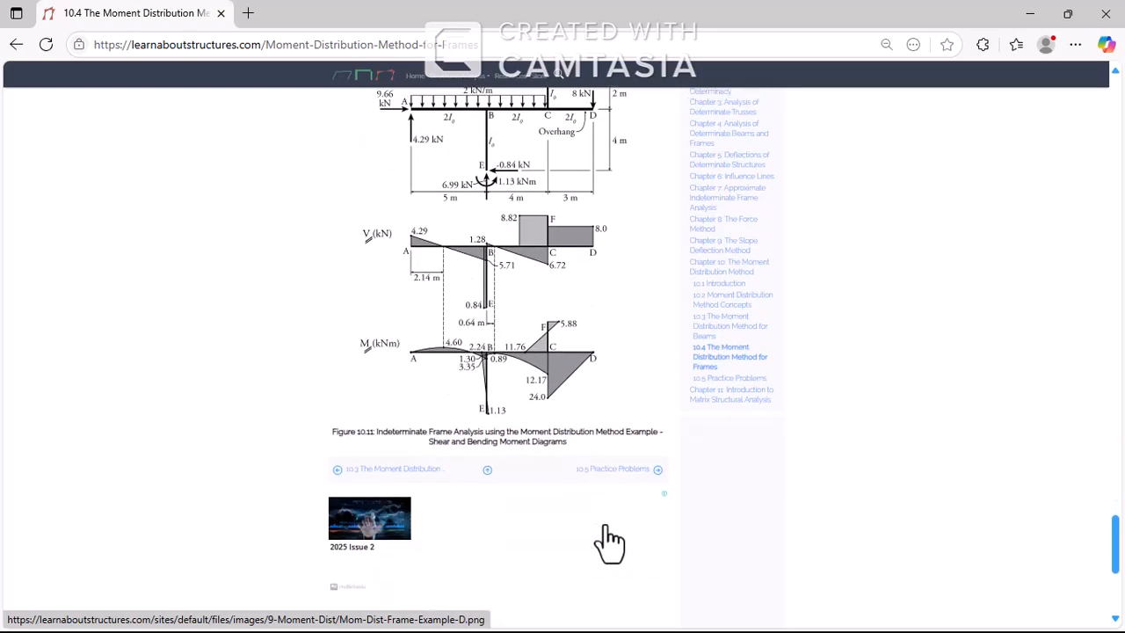
- Return to the example's problem statement and review the frame geometry, supports and loads in Figure 10.8
scroll(610, 539, up, 8)
scroll(610, 539, up, 12)
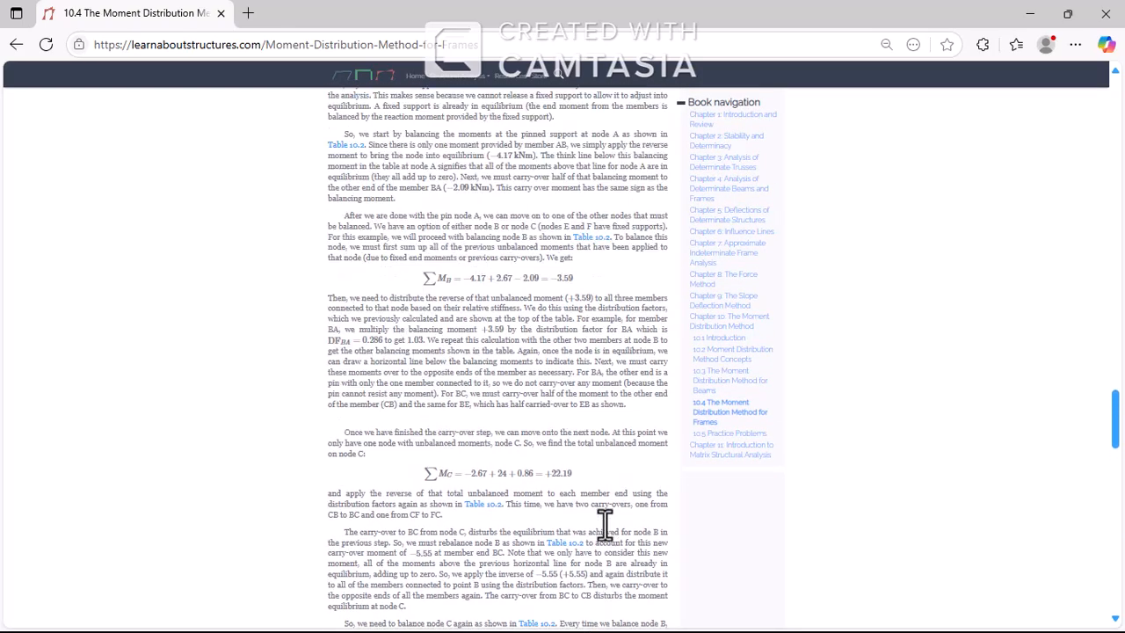
scroll(604, 527, up, 7)
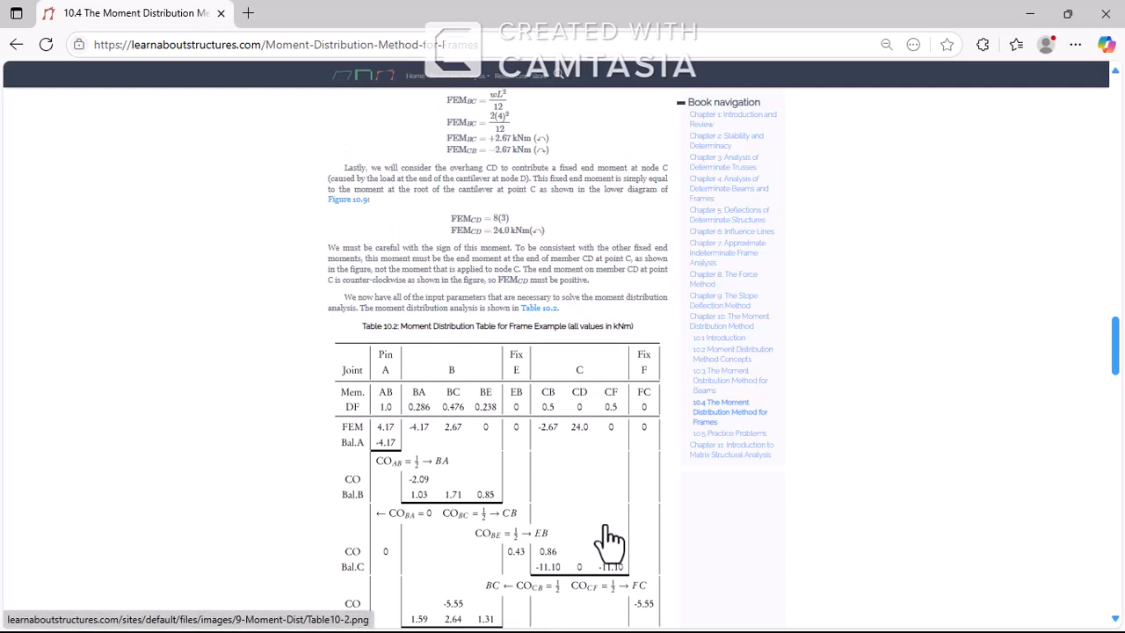
scroll(604, 524, up, 7)
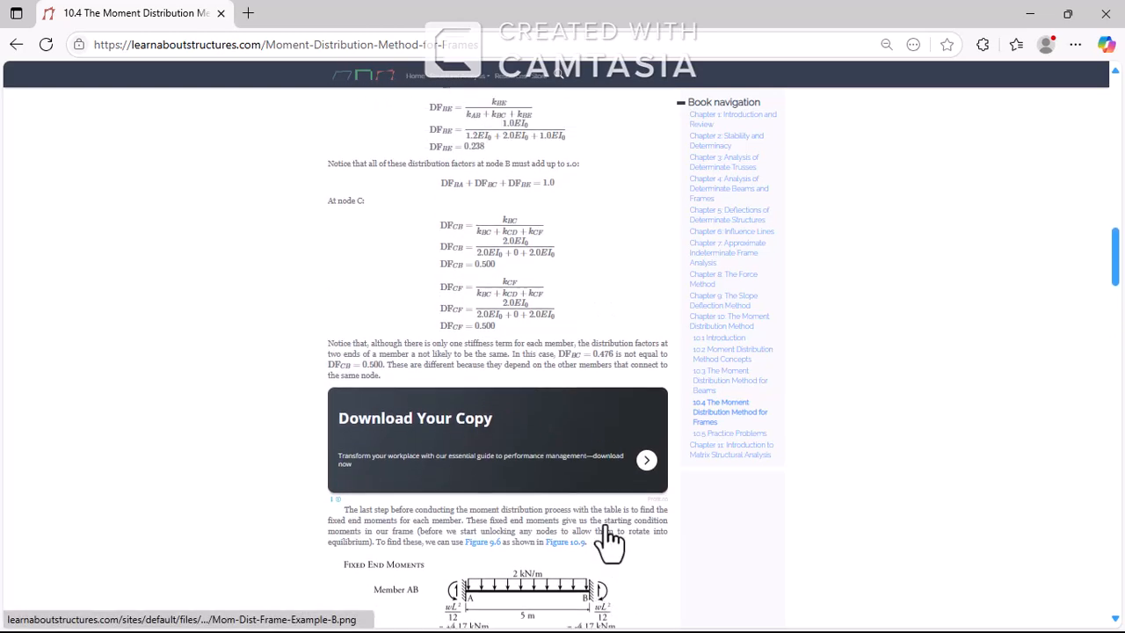
scroll(612, 537, up, 7)
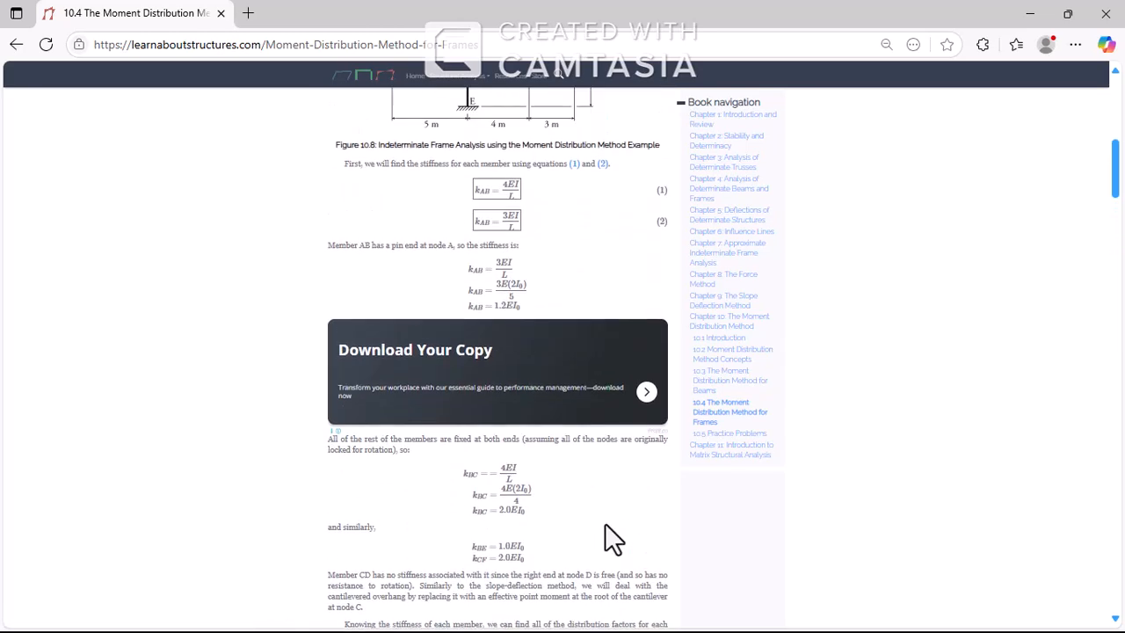
scroll(612, 538, up, 2)
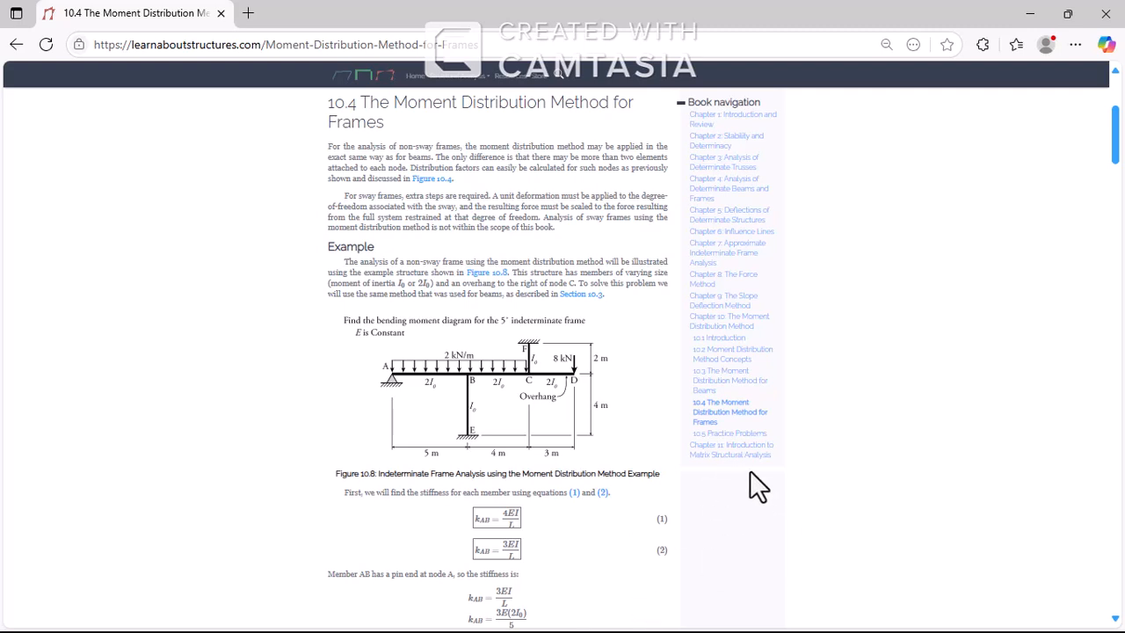
- Read on from the frame's problem statement through the stiffness calculations to moment distribution Table 10.2
scroll(642, 455, down, 1)
scroll(641, 451, down, 15)
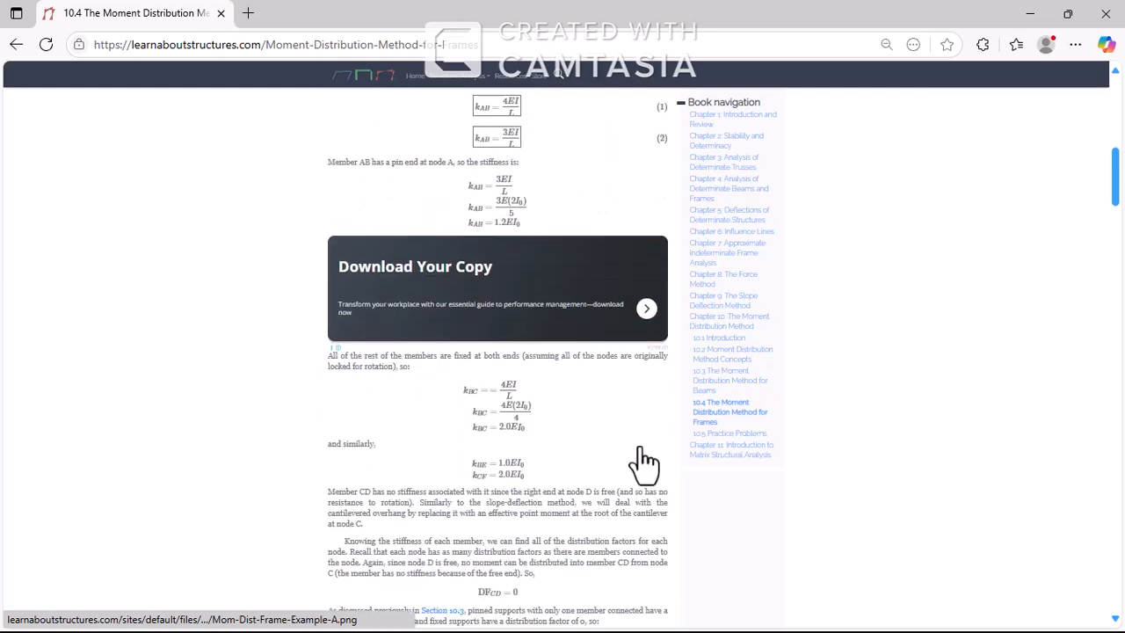
scroll(644, 462, down, 10)
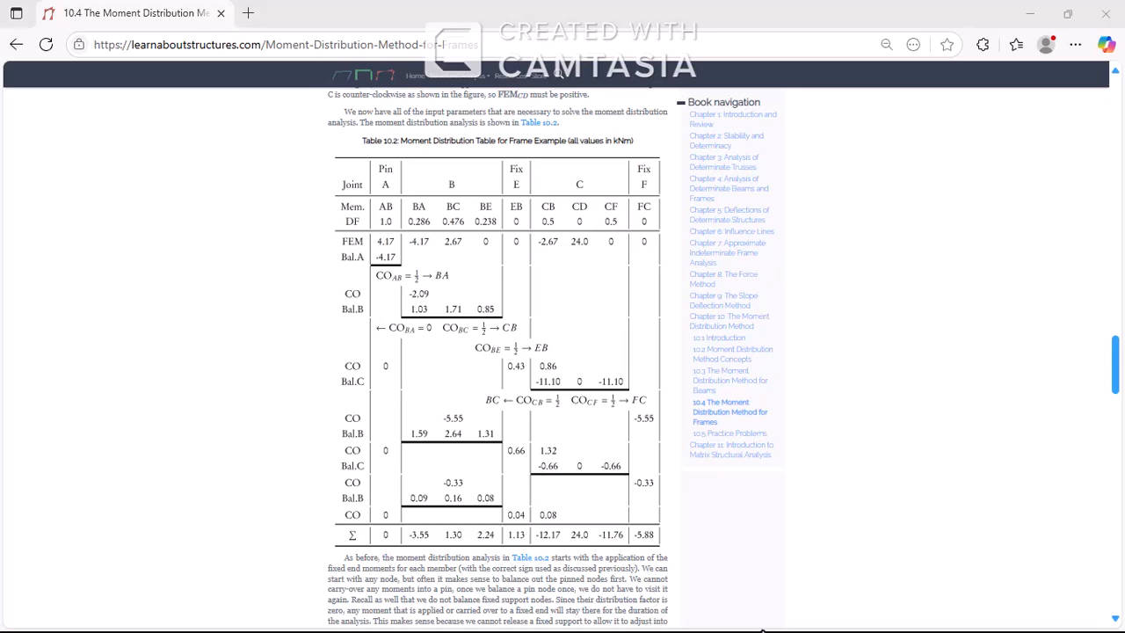
- Minimise the browser and launch ETABS 22 from the desktop
key(super)
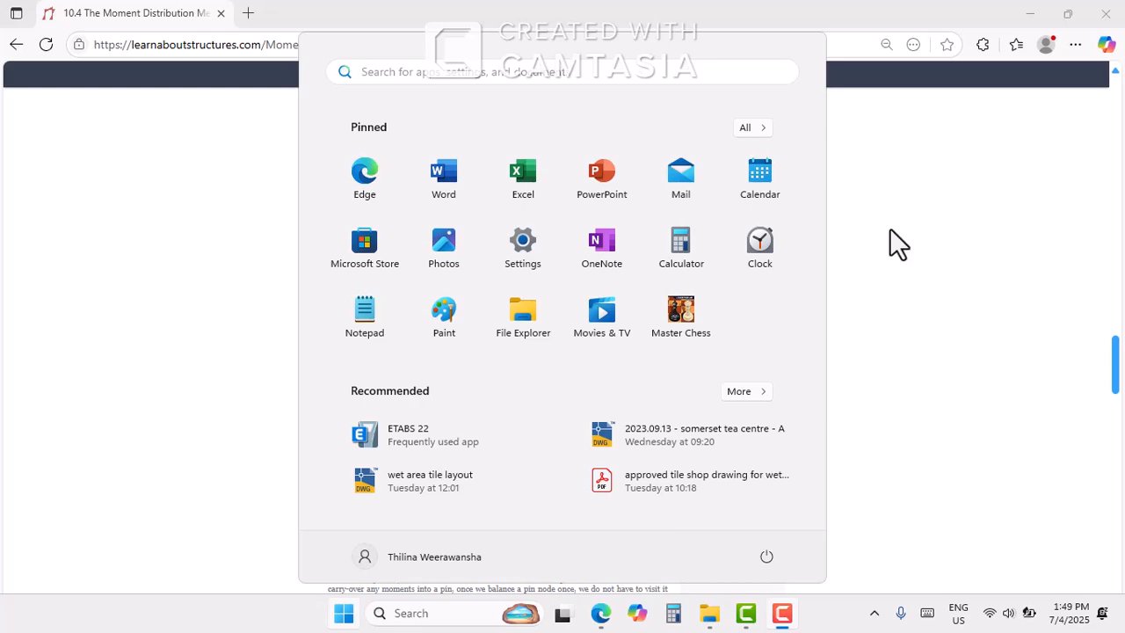
click(935, 221)
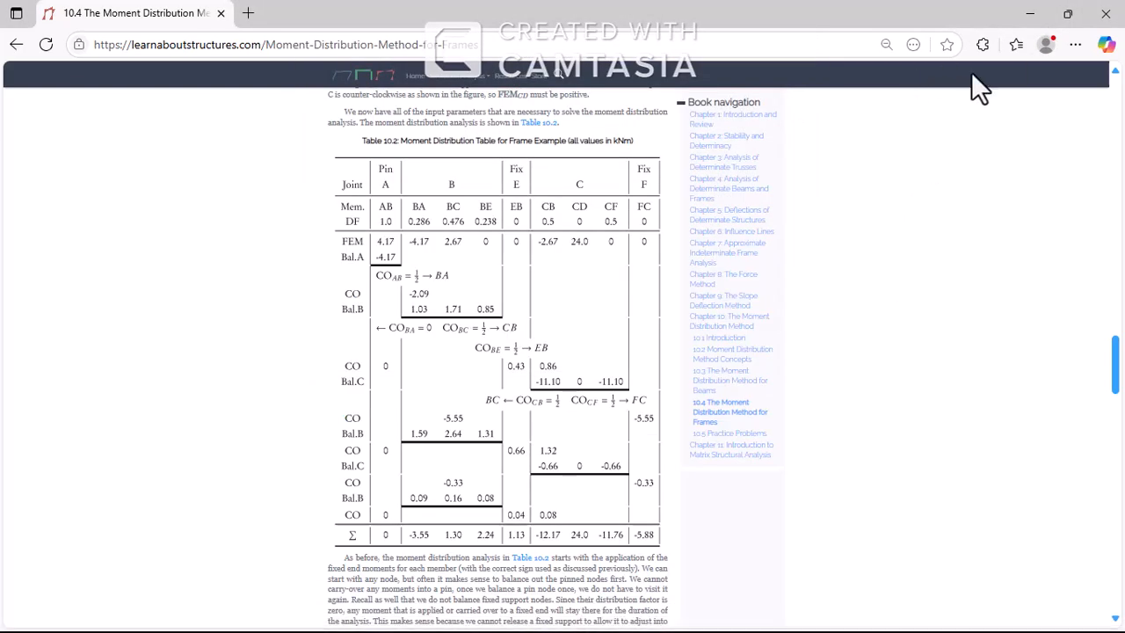
click(1044, 12)
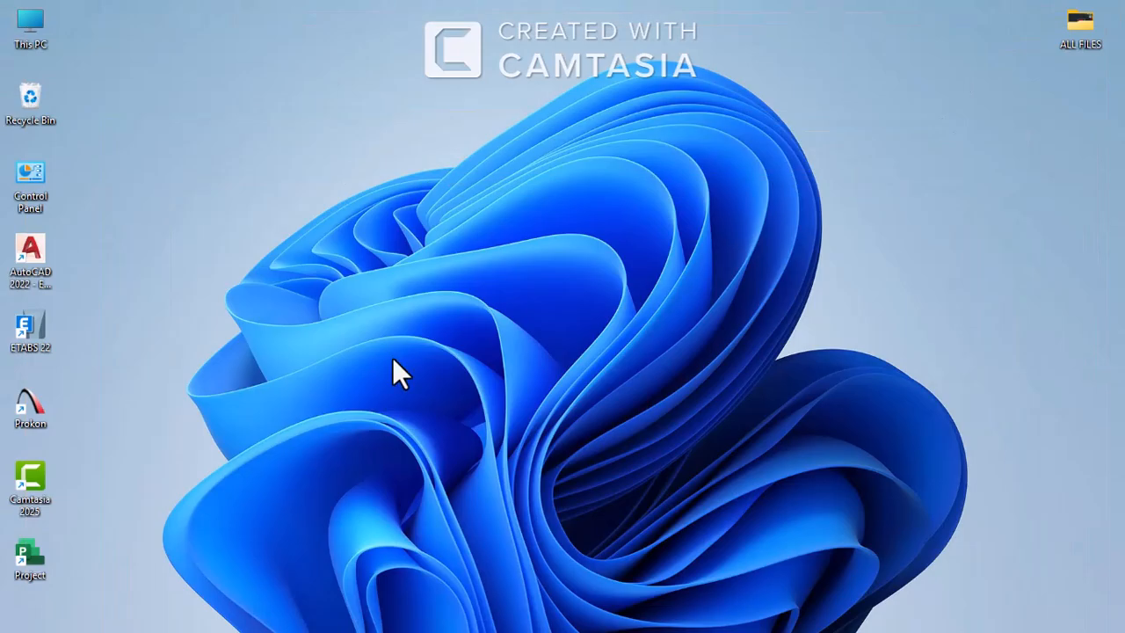
double_click(29, 333)
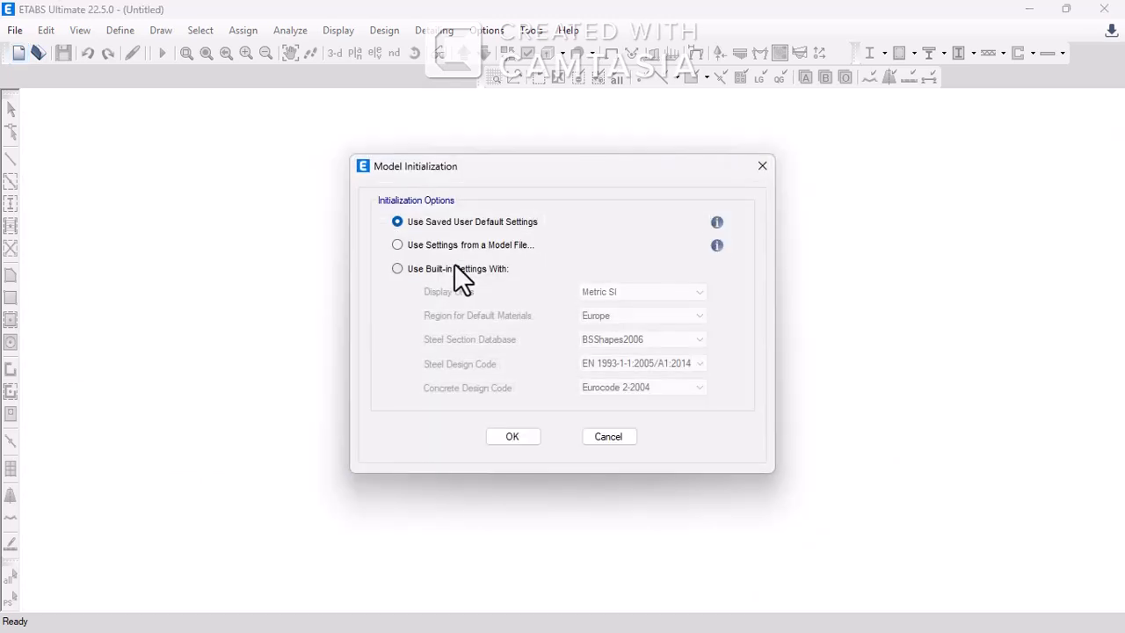
- Create a Grid Only model using the built-in Metric SI settings, and close the second view window and the Model Explorer
click(454, 266)
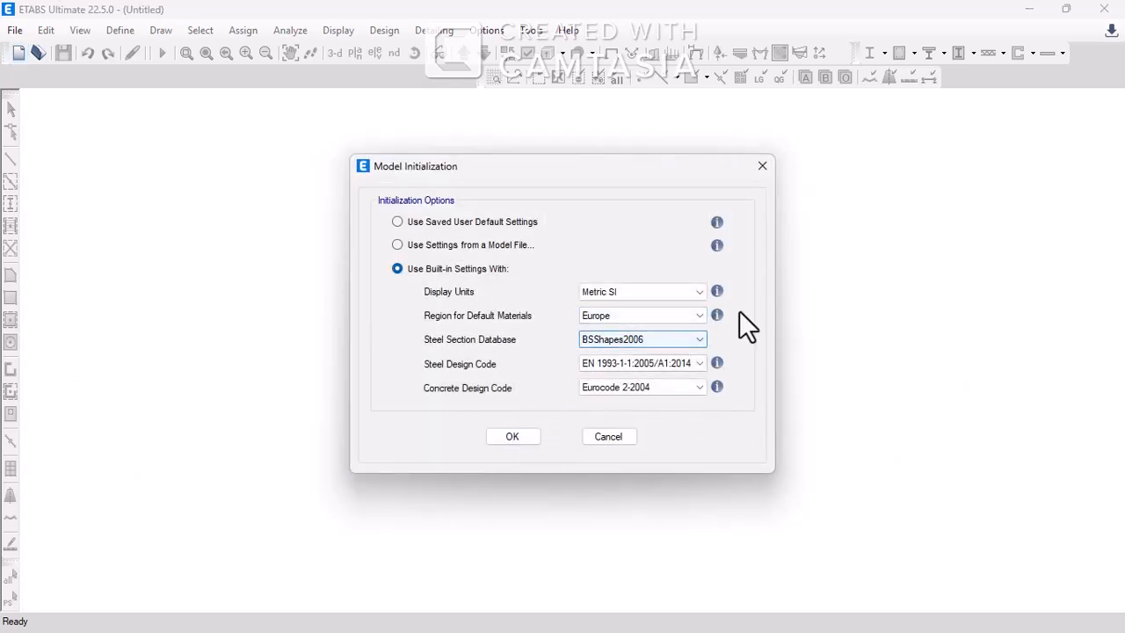
click(528, 442)
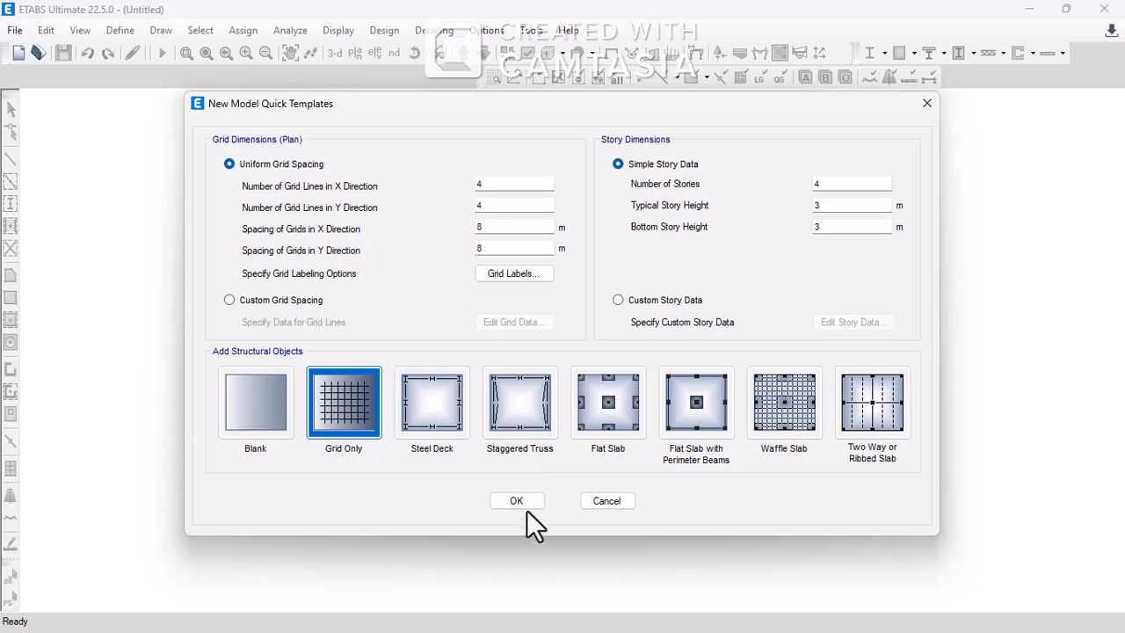
click(526, 507)
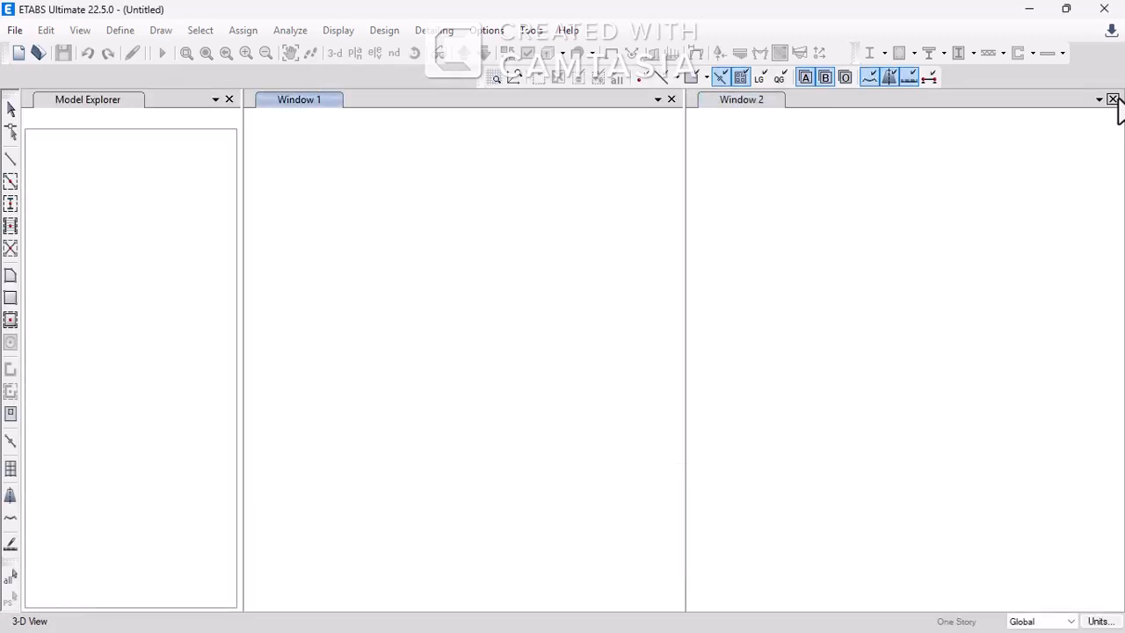
click(1112, 99)
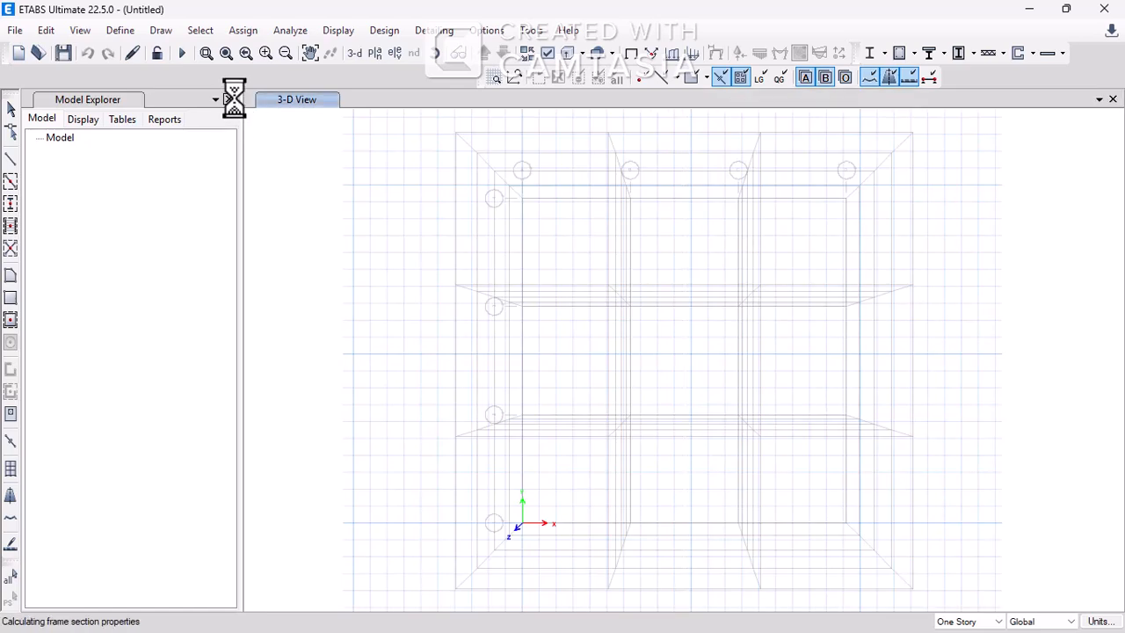
click(228, 99)
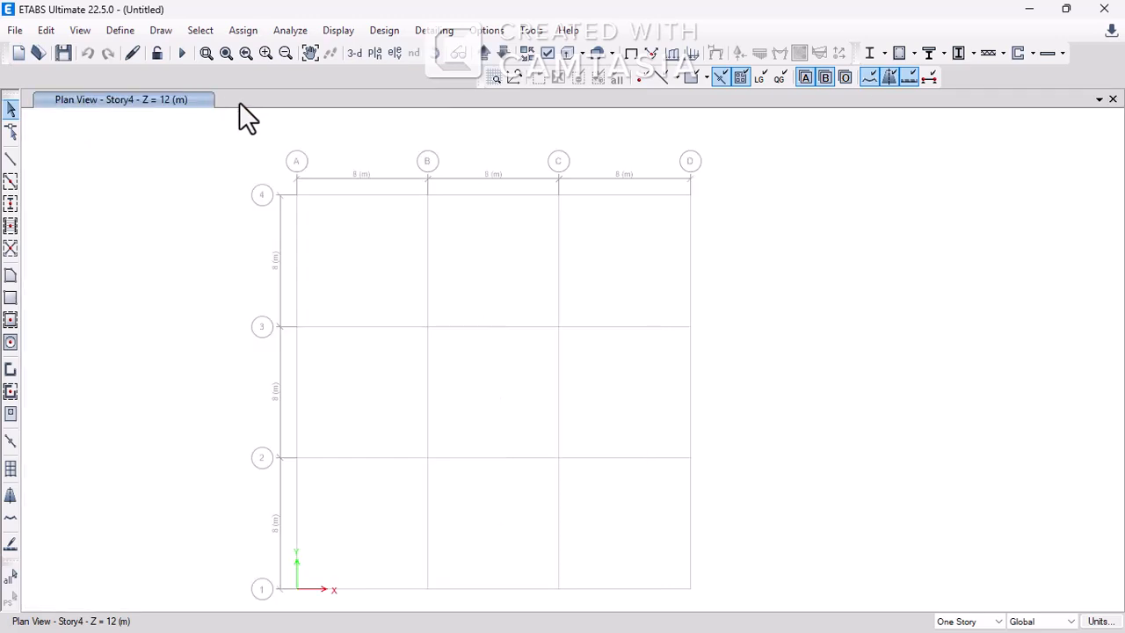
- Open the data of grid system G1 for modification
right_click(220, 156)
click(249, 163)
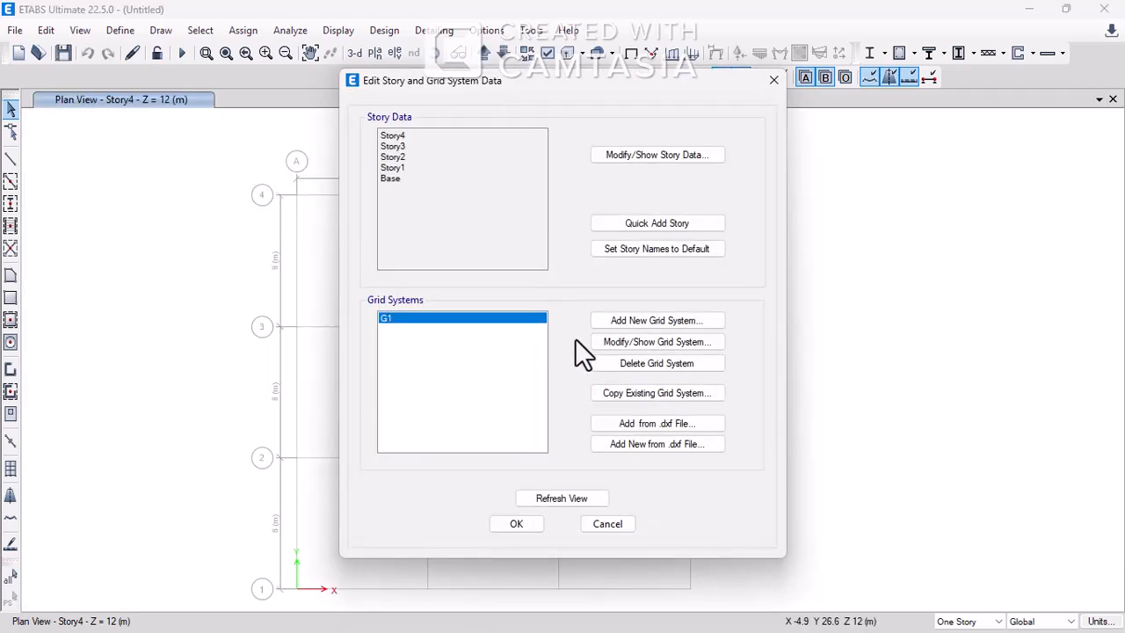
click(617, 341)
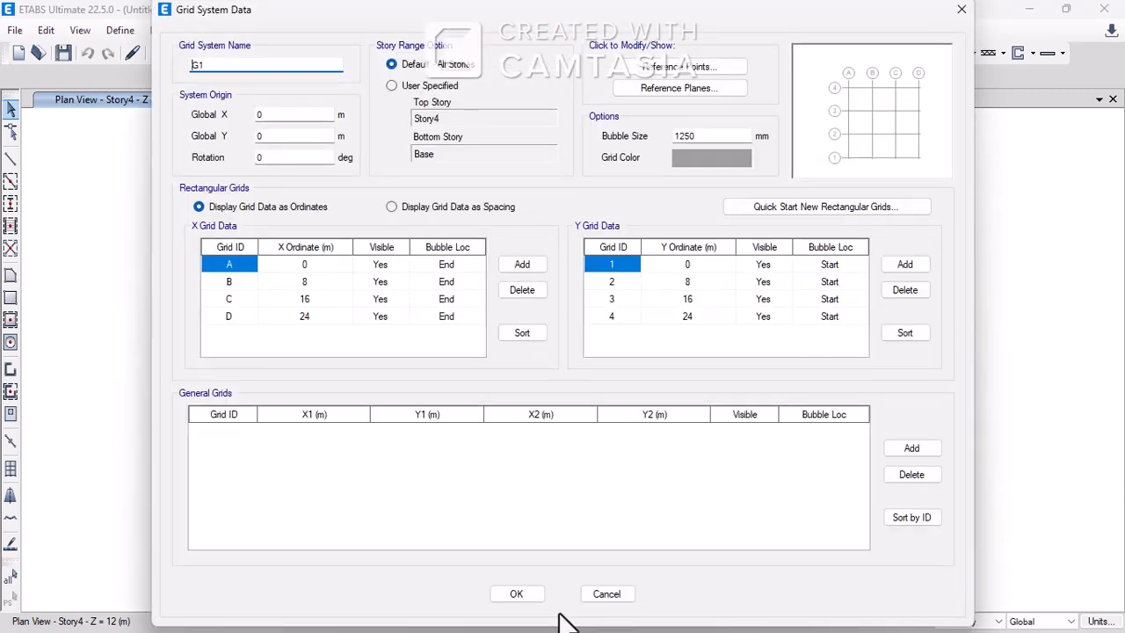
- Switch to Edge and go back up to the example's problem figure to check the frame's dimensions
key(super)
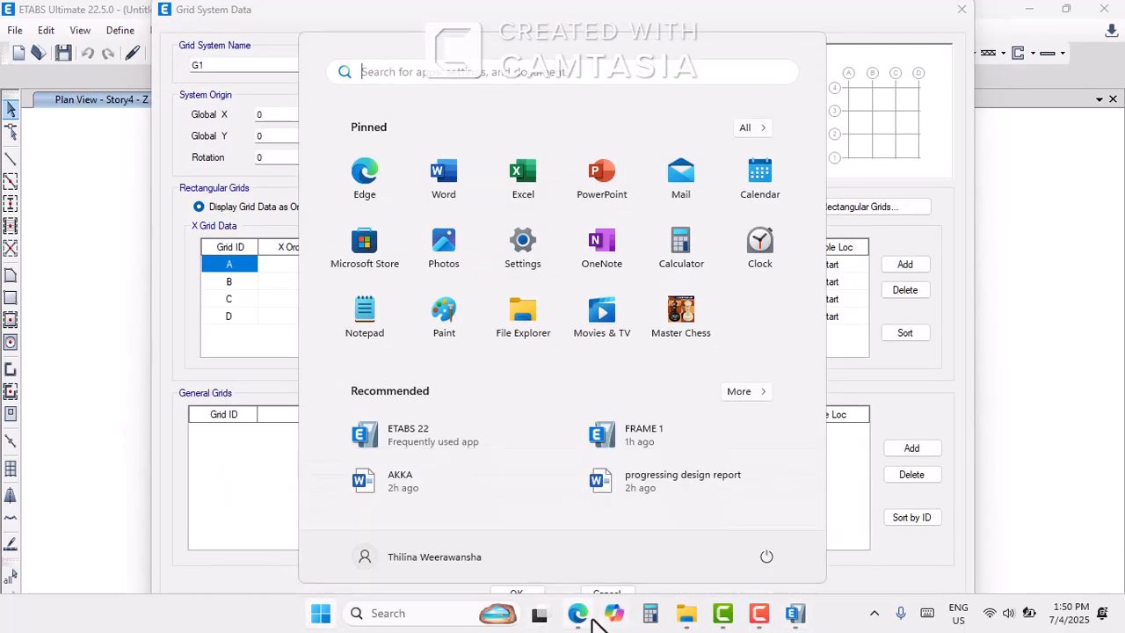
click(577, 613)
scroll(457, 391, up, 10)
scroll(457, 386, up, 15)
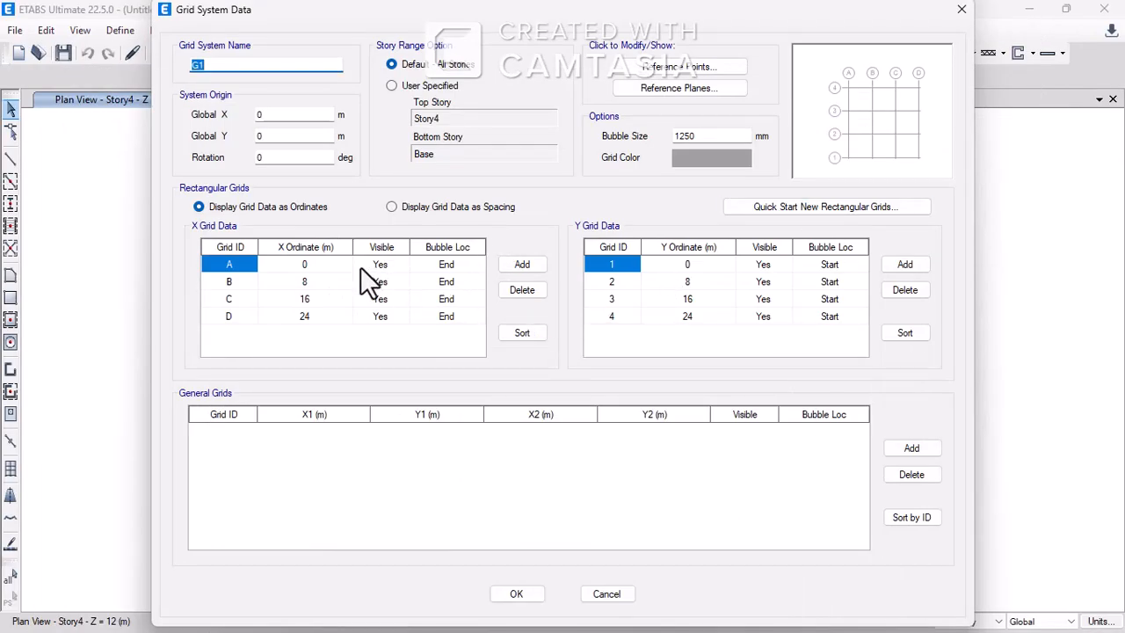
- Display the grid data as spacing and set the X spacings of grids A, B and C to 5, 4 and 3 m
click(470, 209)
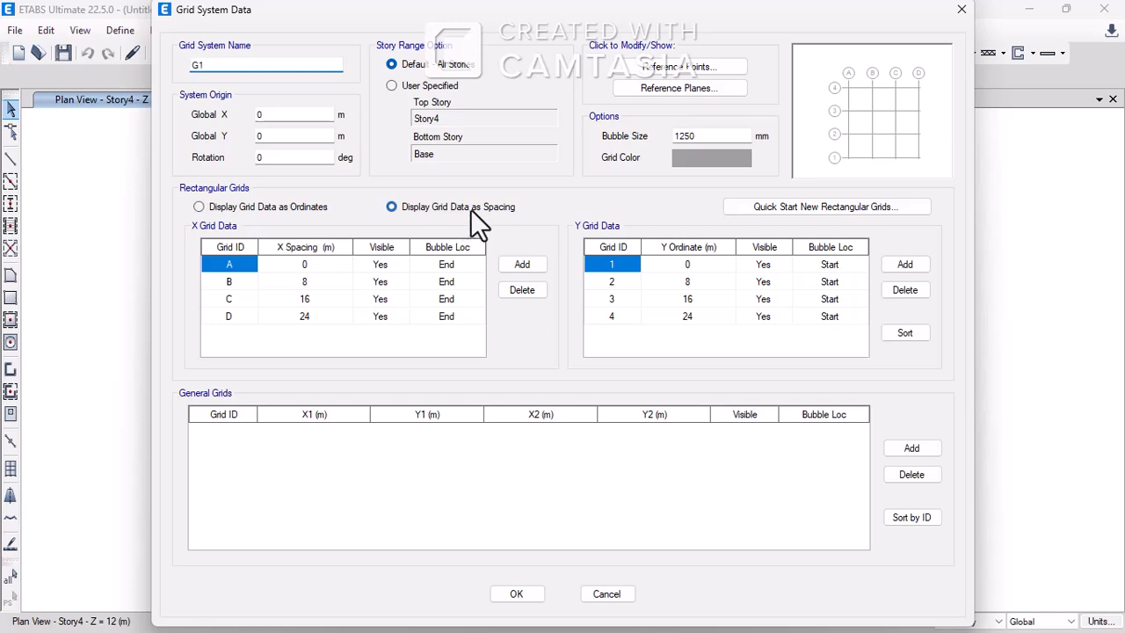
click(341, 263)
text(5)
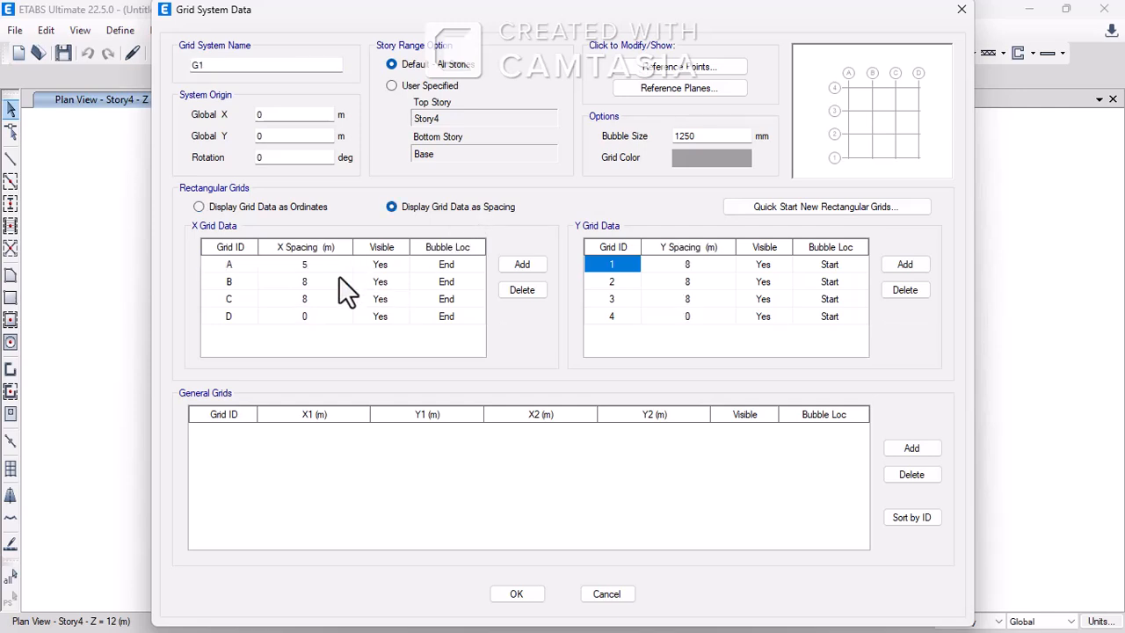
click(336, 281)
text(5)
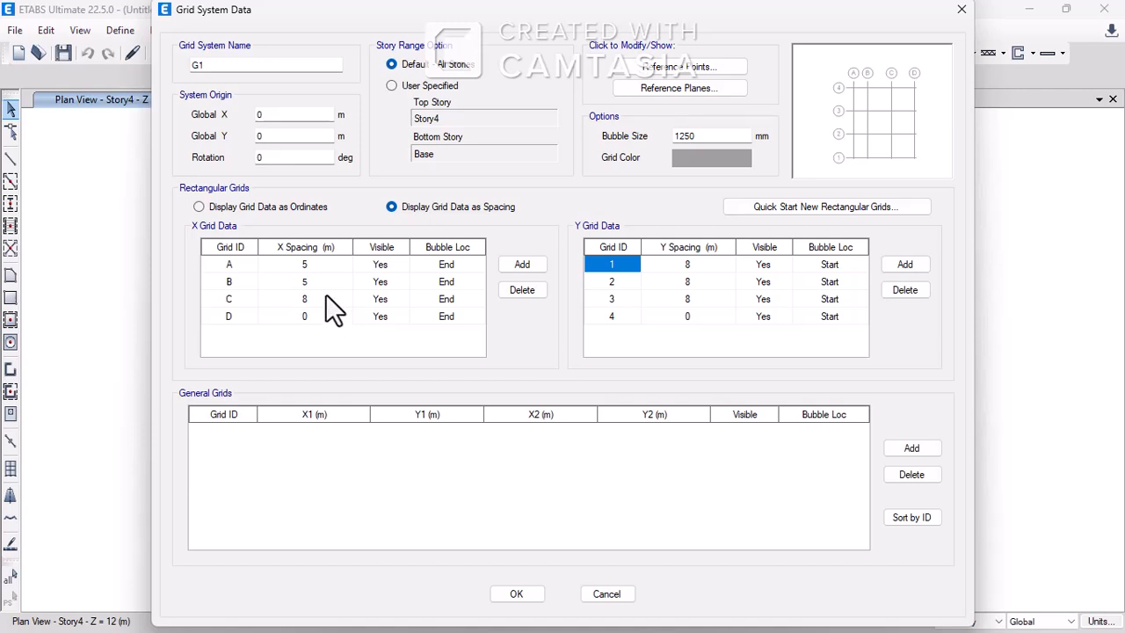
click(325, 300)
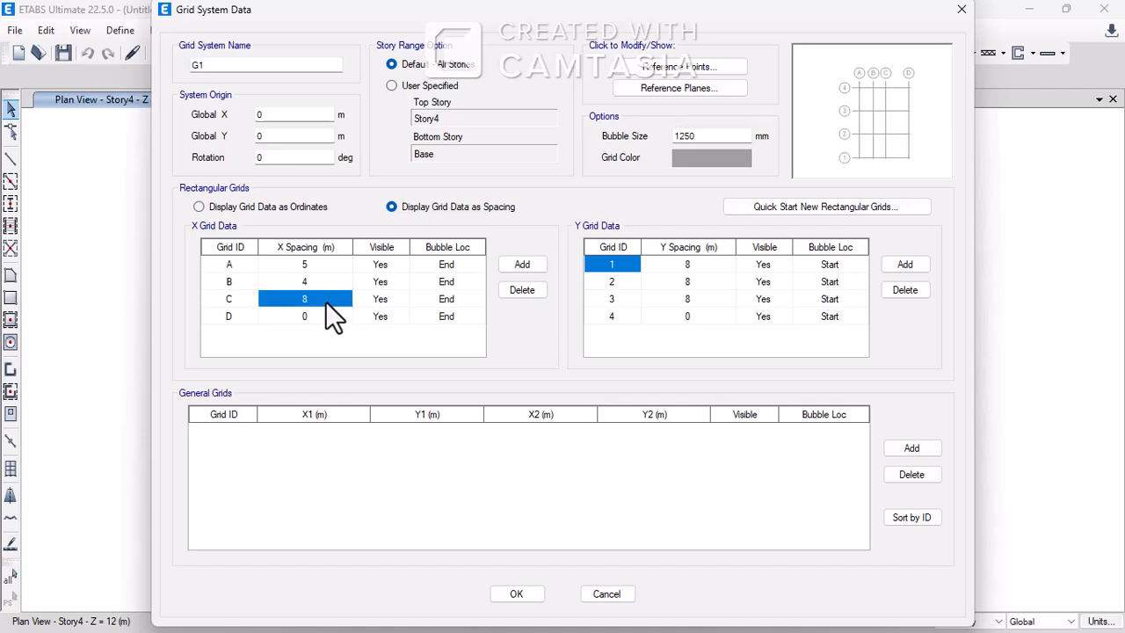
text(3)
- Delete Y grid lines 3, 4 and 1, rename the remaining line 2 as 1, and accept the grid system data
click(730, 297)
click(903, 288)
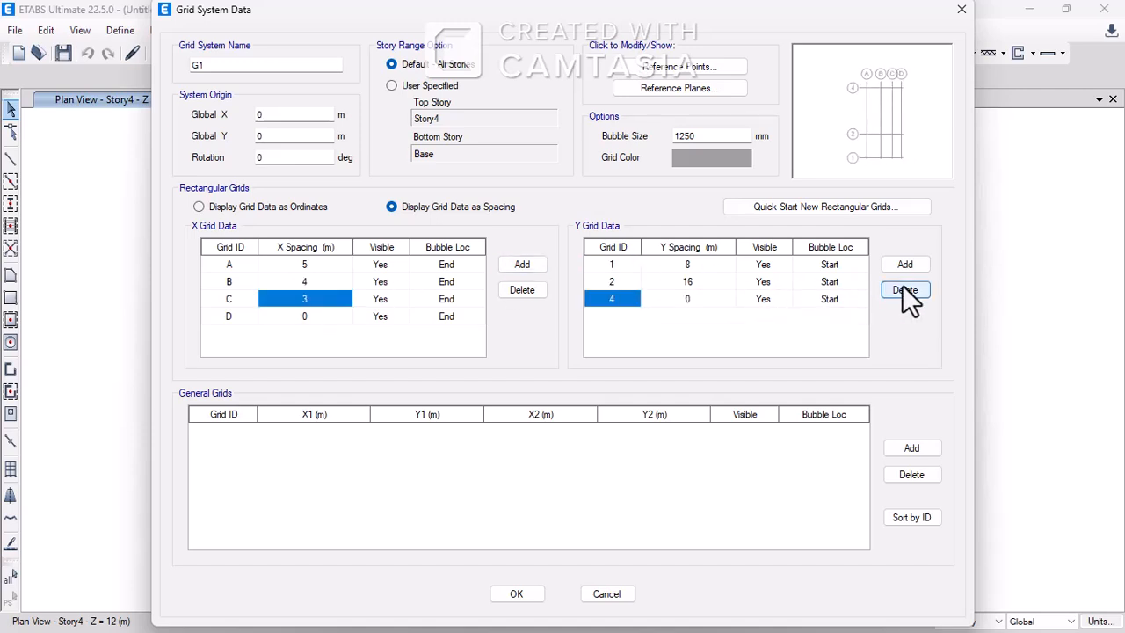
click(903, 288)
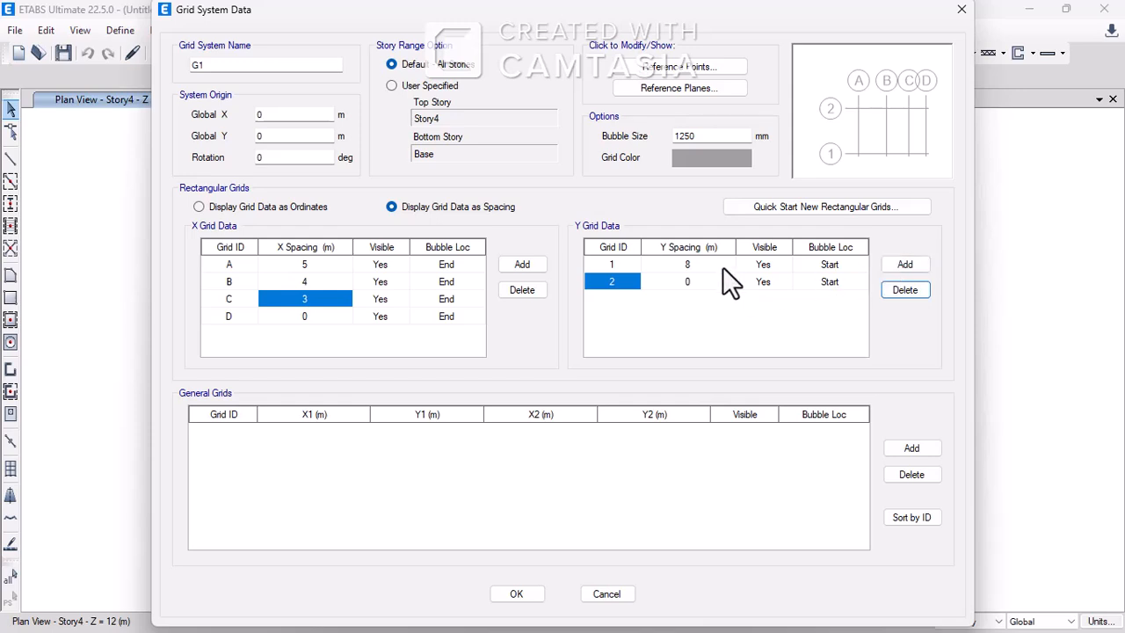
click(763, 267)
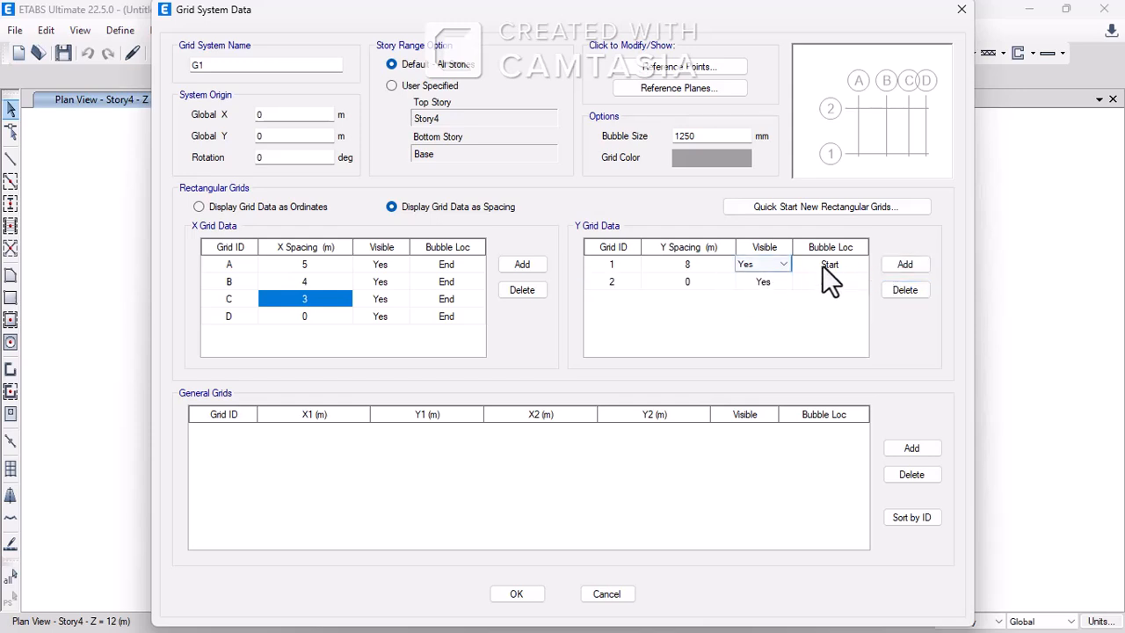
click(627, 263)
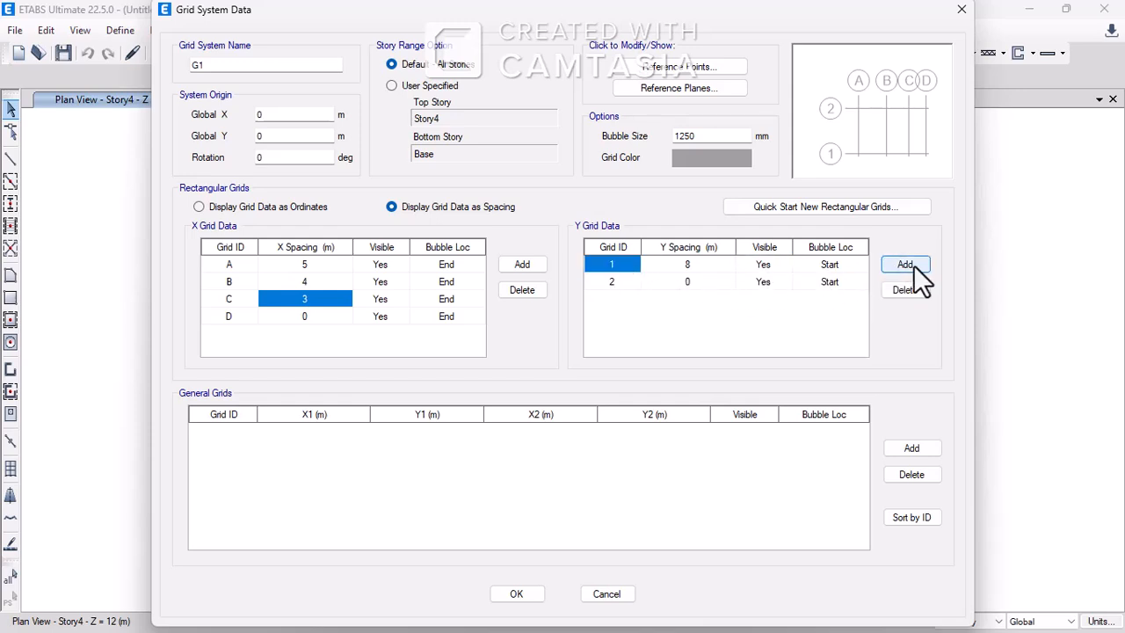
click(905, 290)
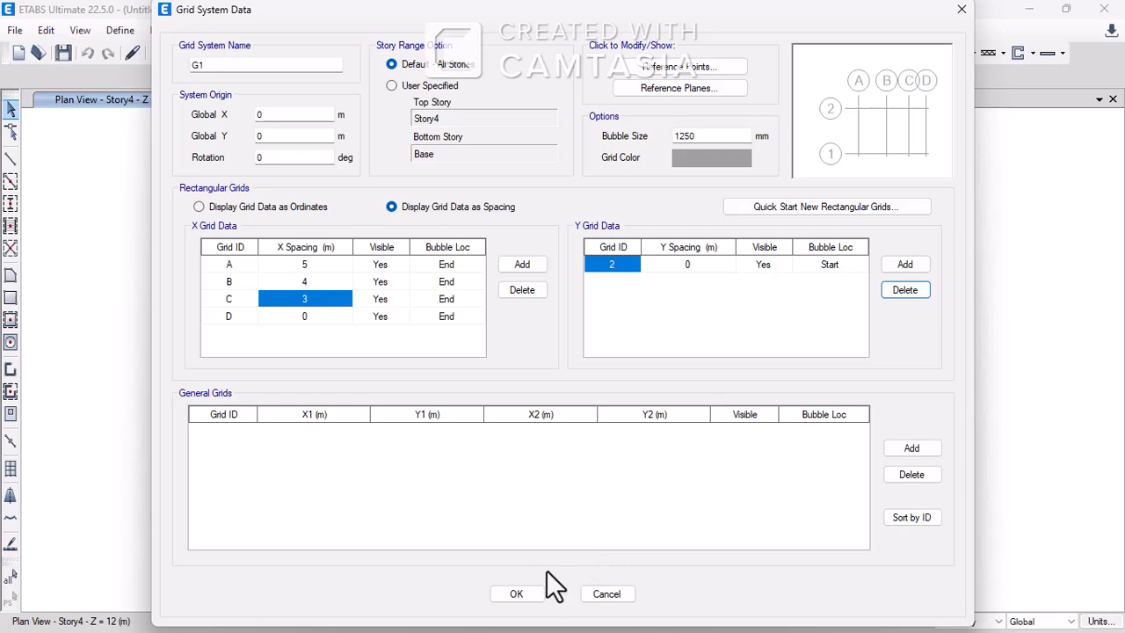
click(627, 268)
click(516, 593)
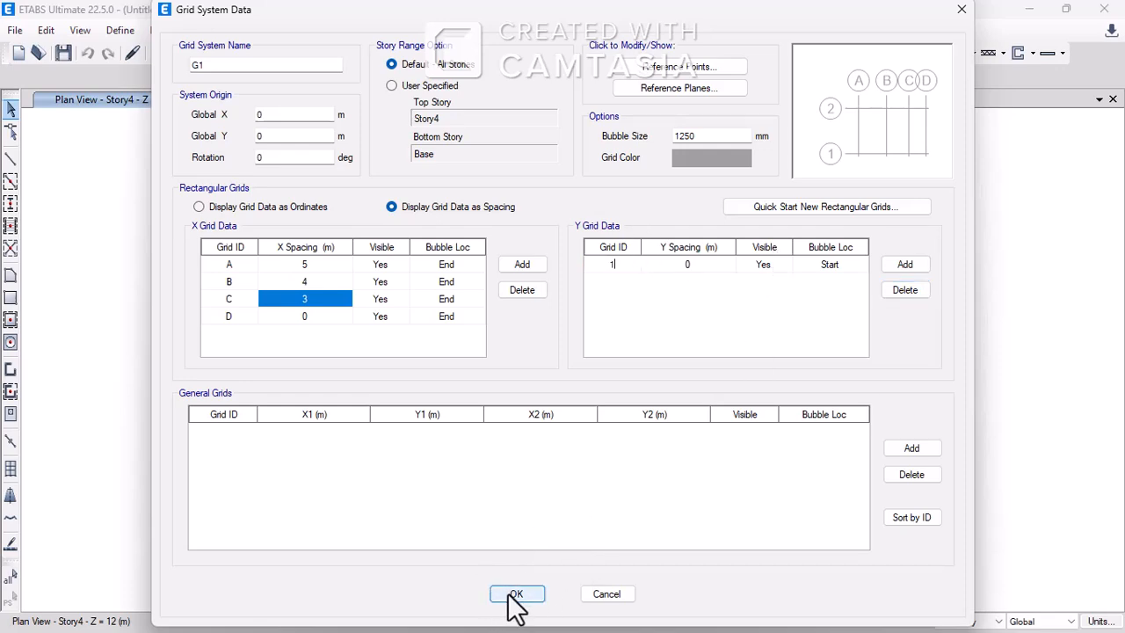
- Open the story data and delete Story4 and Story3
click(629, 160)
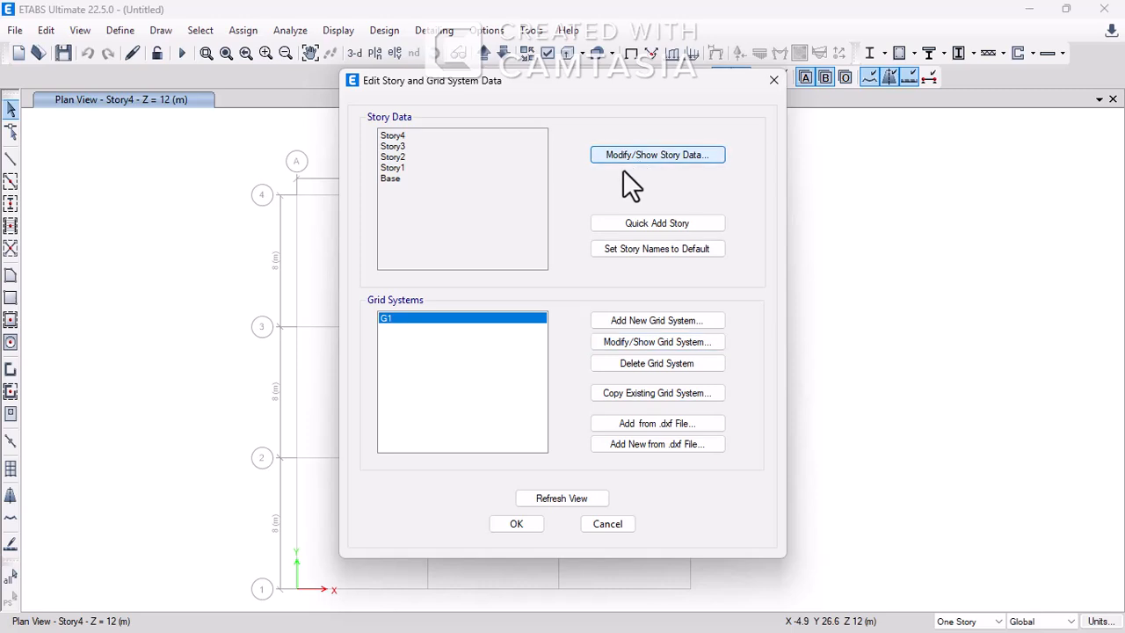
mouse_move(270, 203)
mouse_down()
mouse_move(269, 233)
mouse_move(263, 217)
mouse_up()
right_click(263, 217)
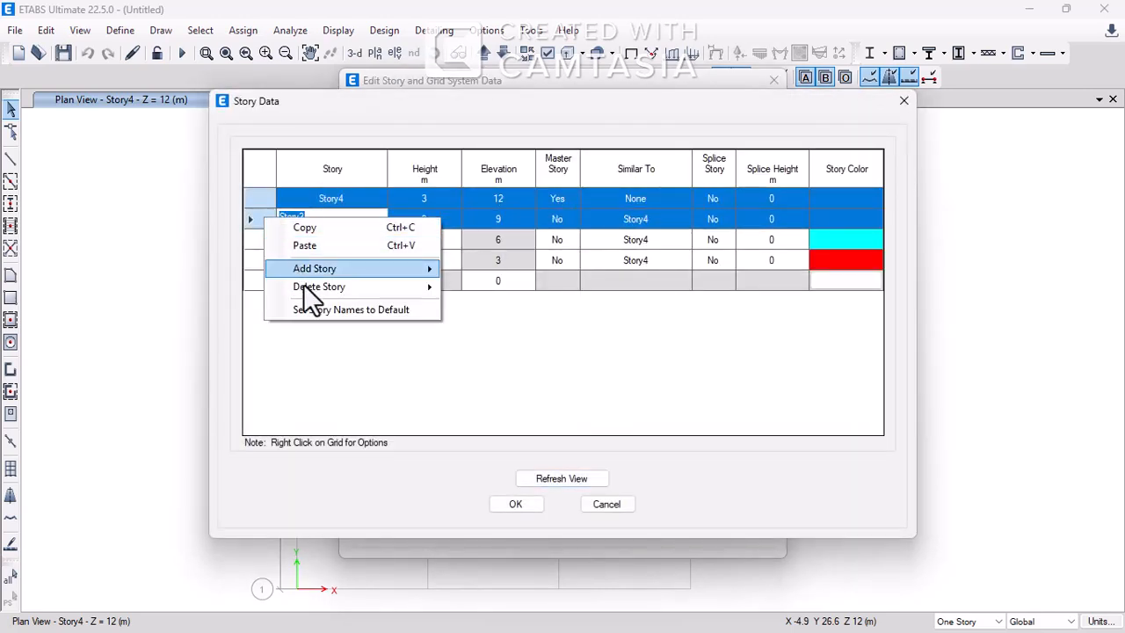
mouse_move(358, 286)
click(540, 288)
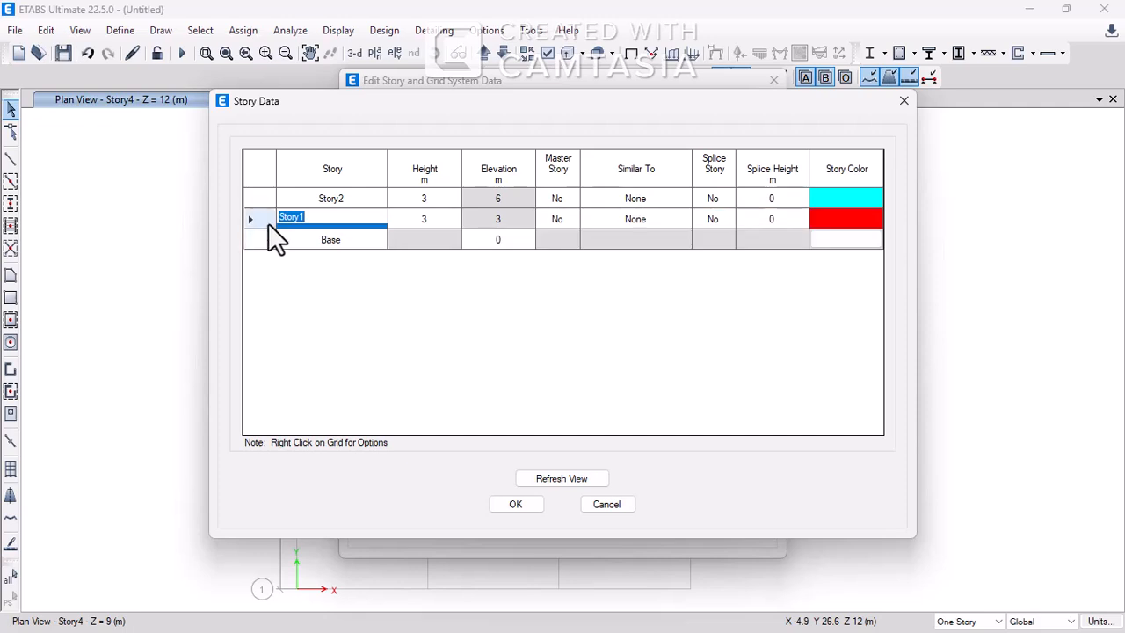
- Set the Story1 height to 4 m and the Story2 height to 2 m, and accept the story and grid data
click(445, 211)
text(4)
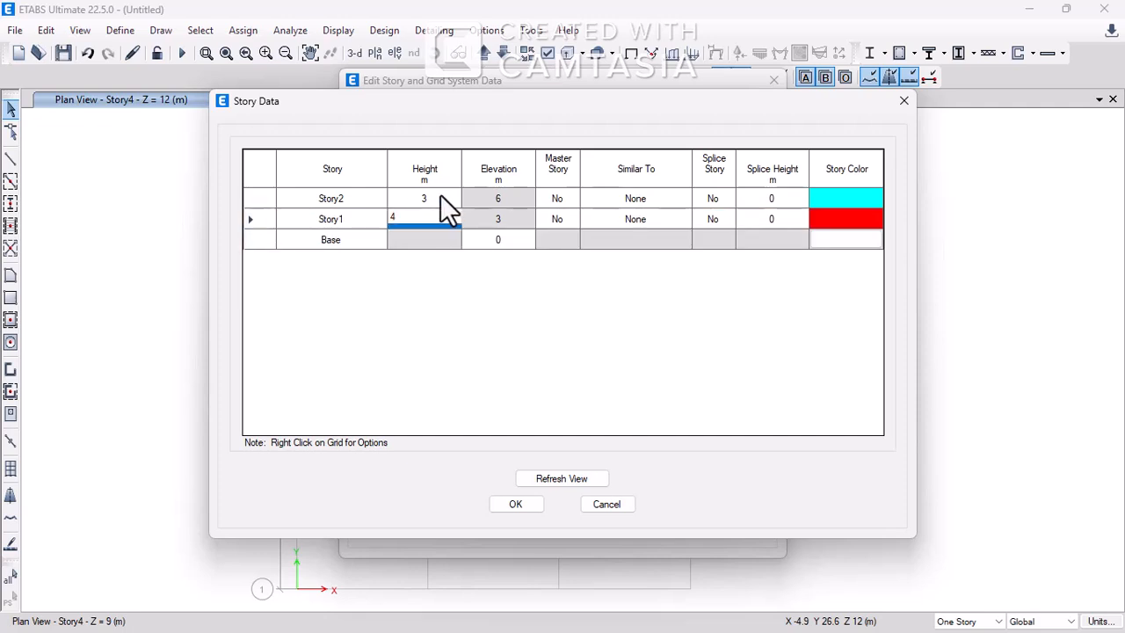
click(440, 194)
text(2)
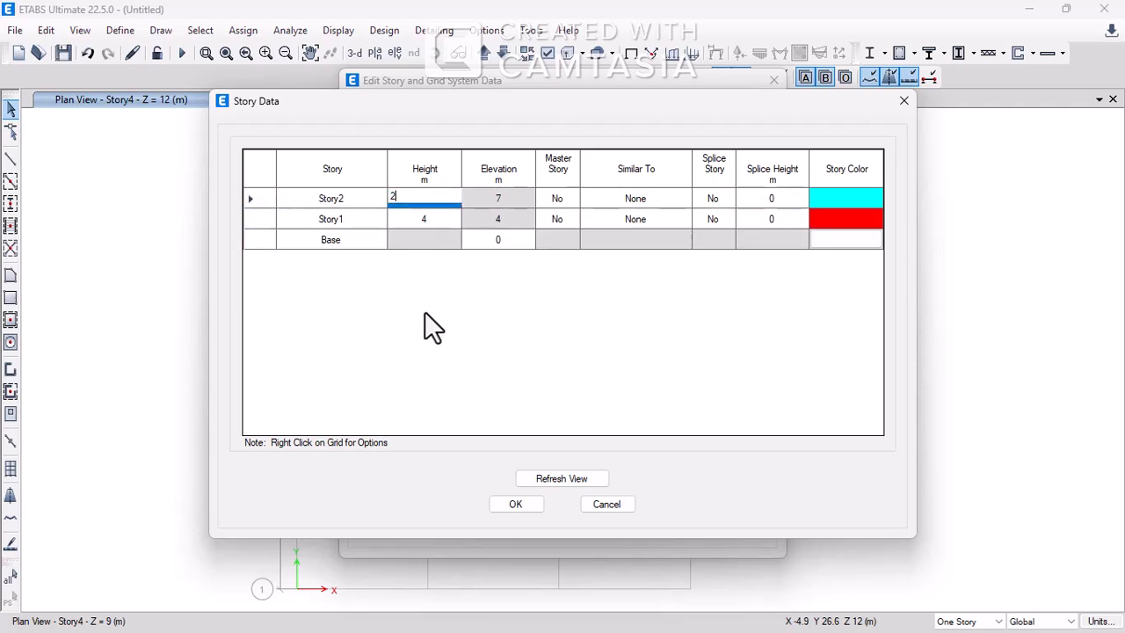
click(529, 503)
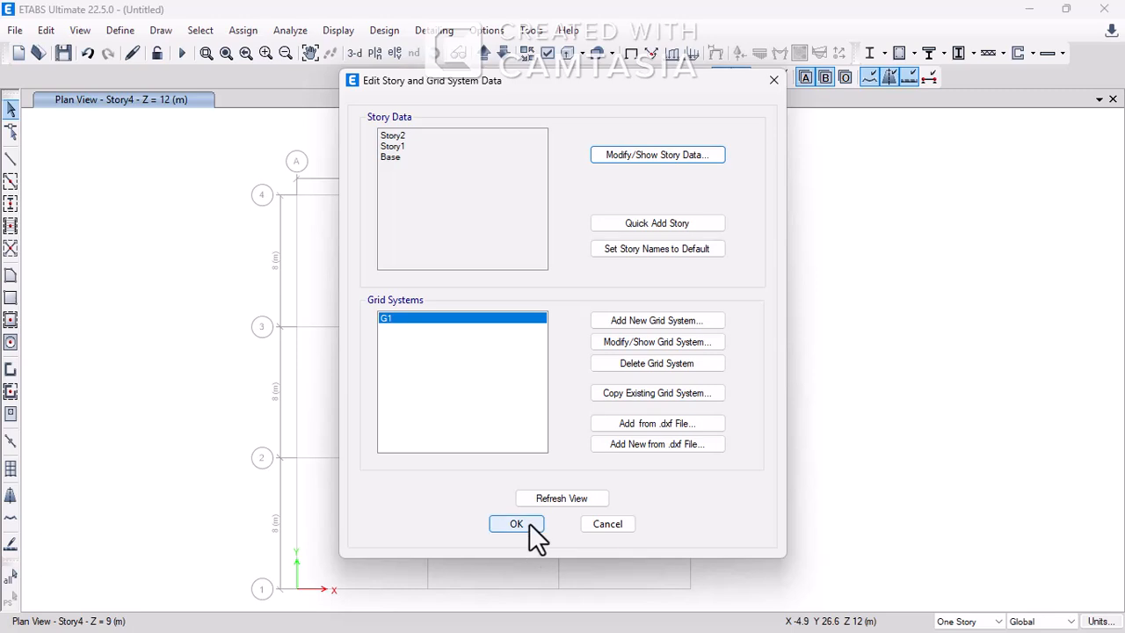
click(529, 525)
- Display the elevation view along grid line 1
click(394, 52)
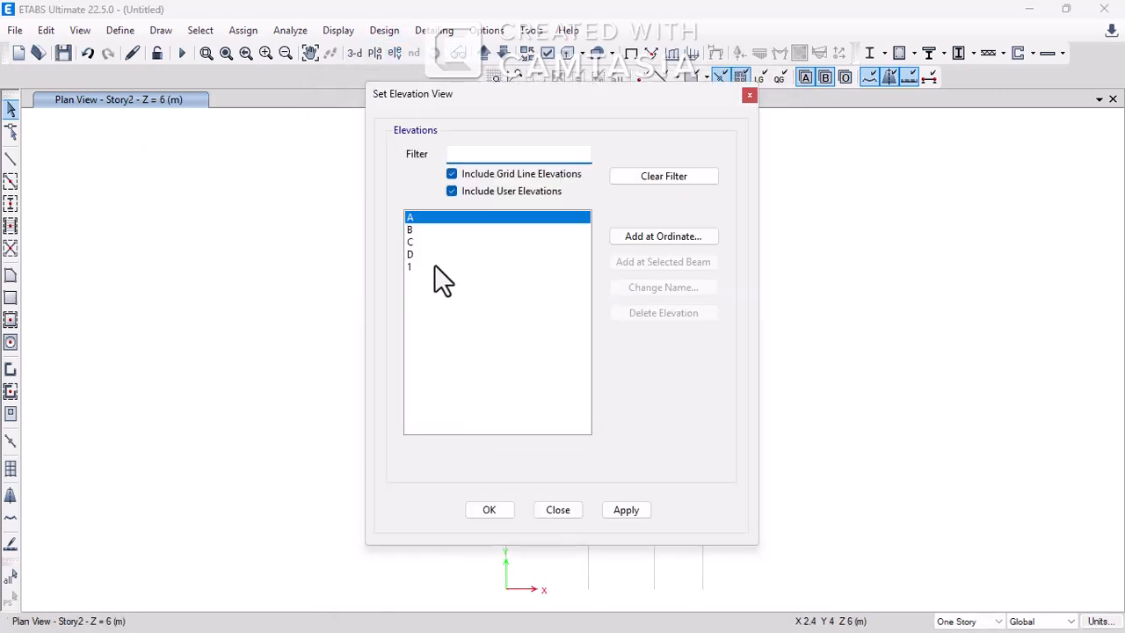
click(434, 267)
click(624, 511)
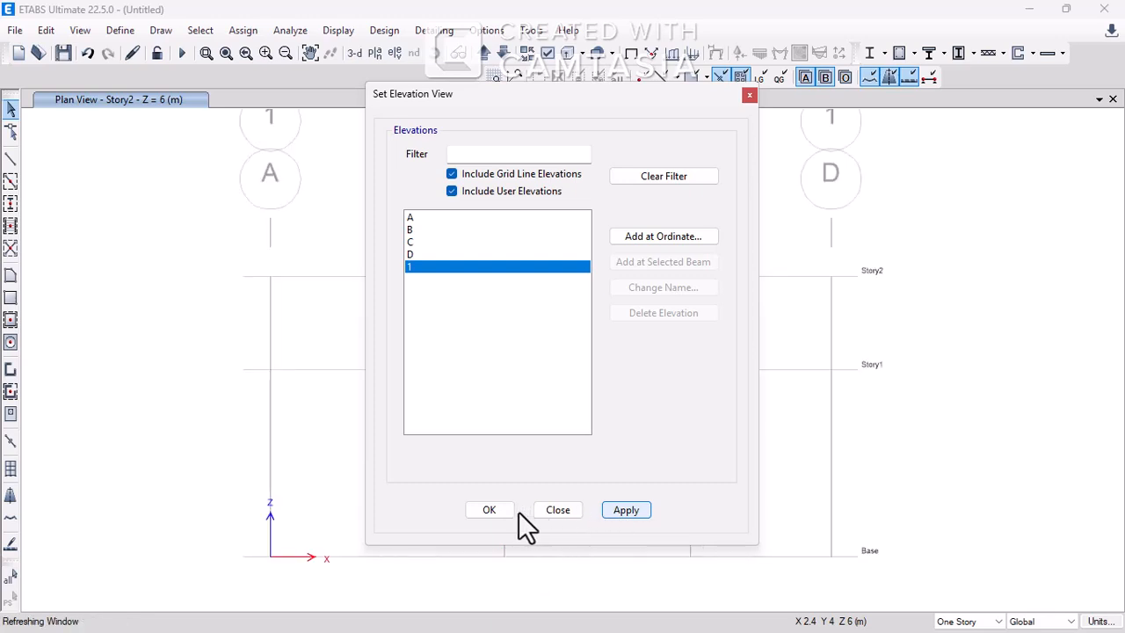
click(505, 511)
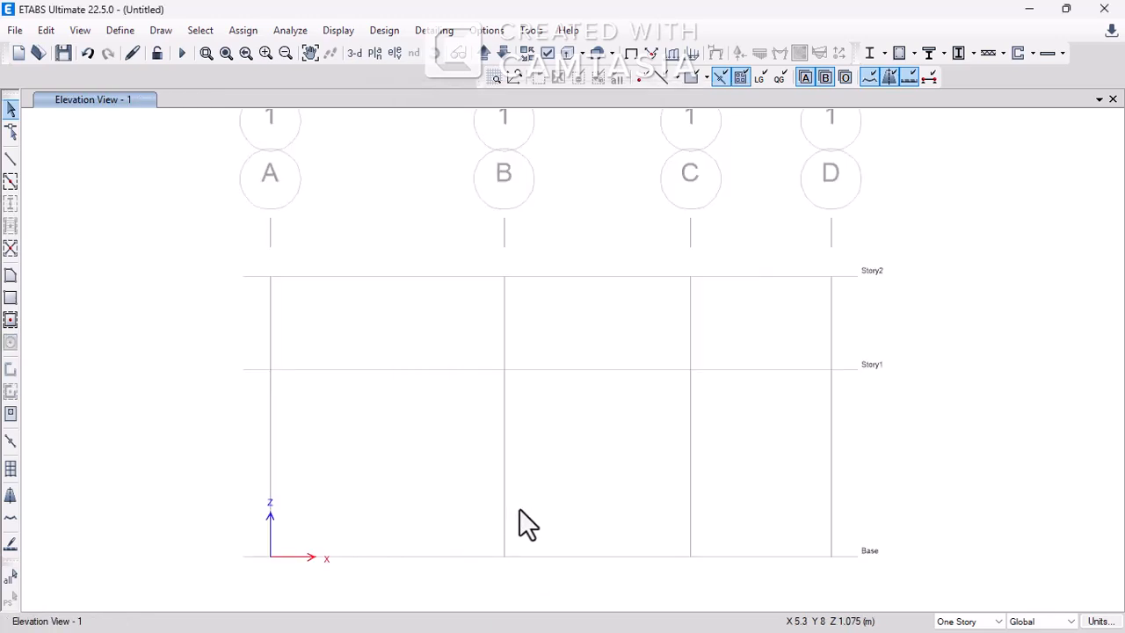
middle_drag(517, 446, 516, 420)
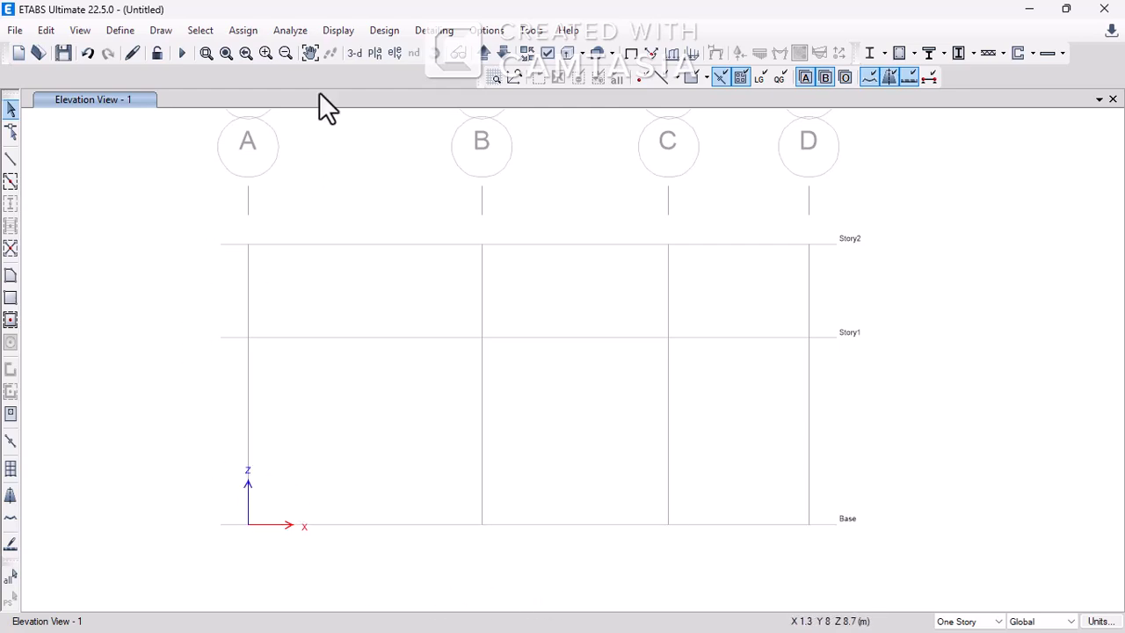
- Set the building's active degrees of freedom to XZ Plane and accept them
click(341, 38)
click(341, 37)
click(274, 34)
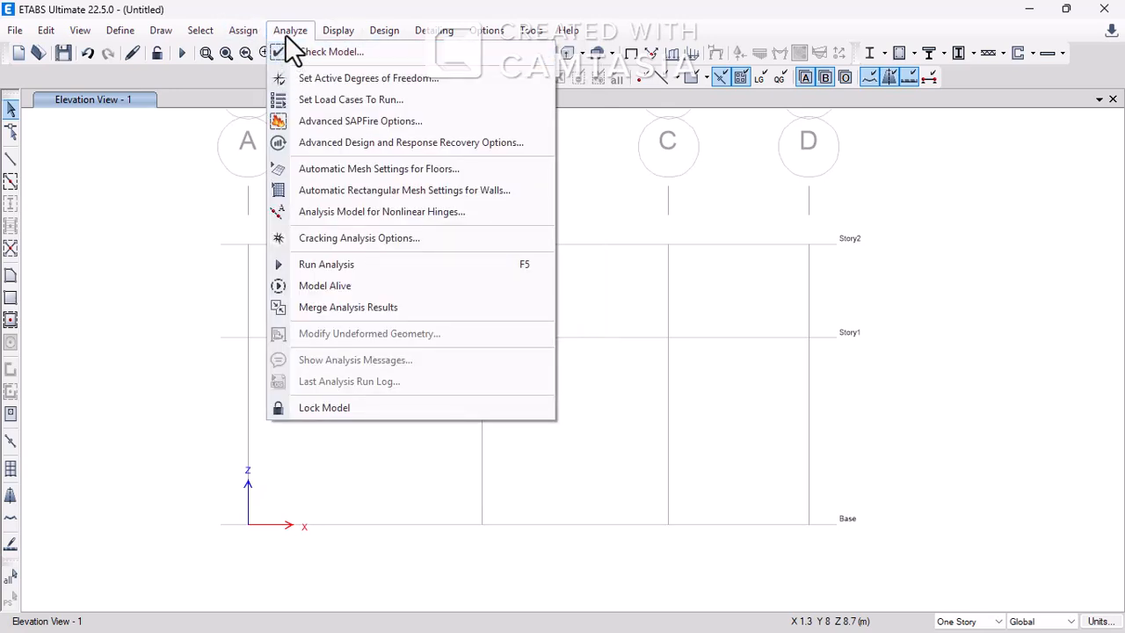
click(297, 80)
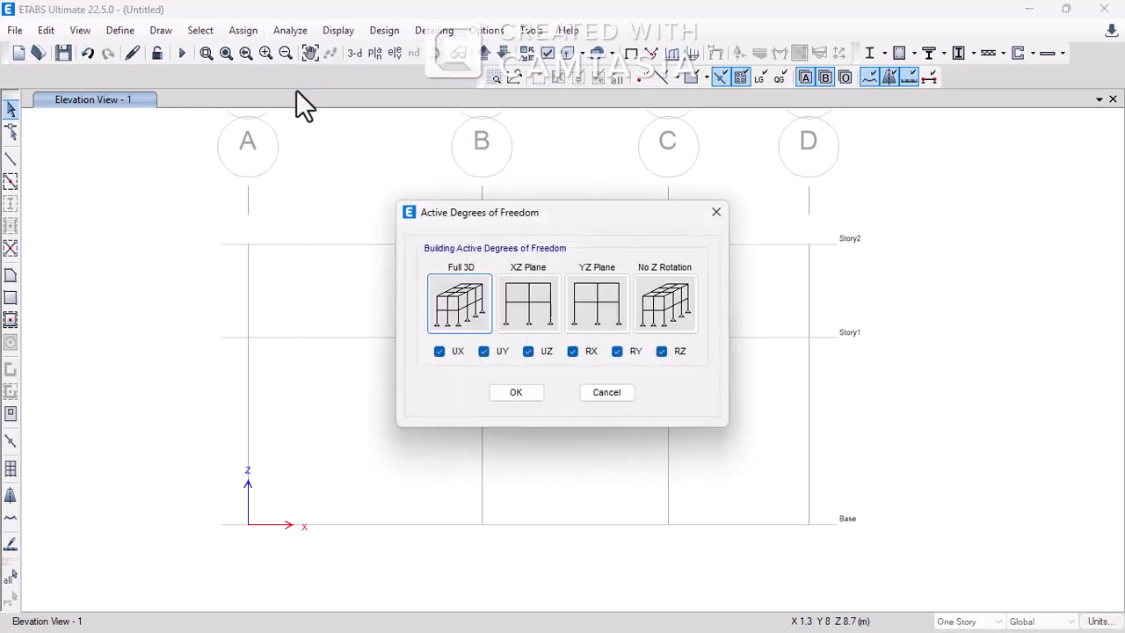
click(546, 307)
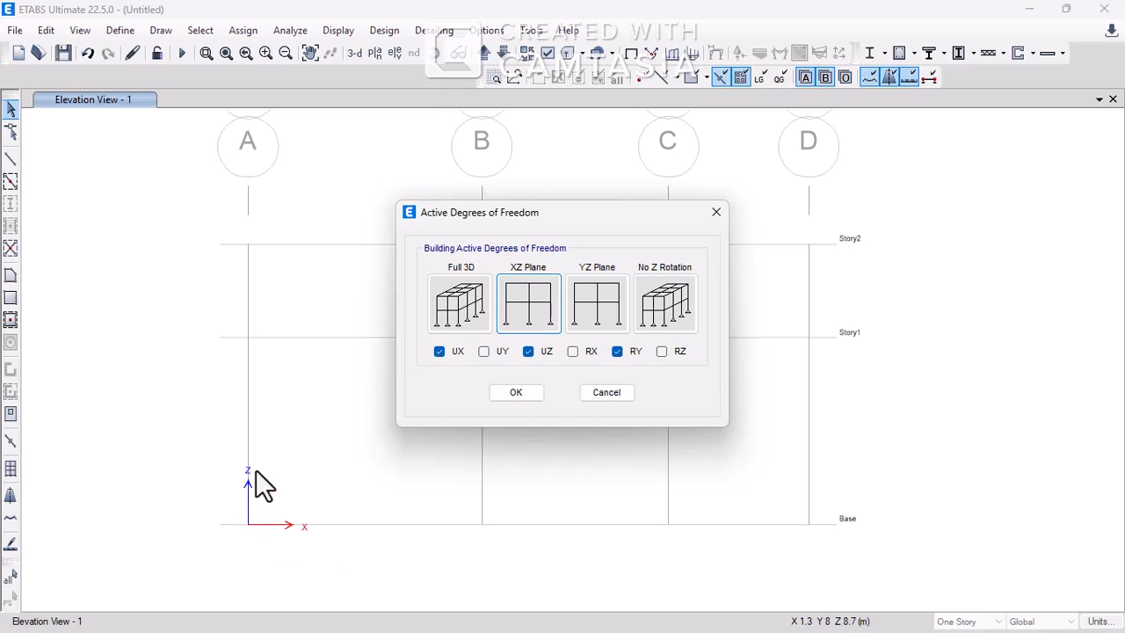
click(518, 394)
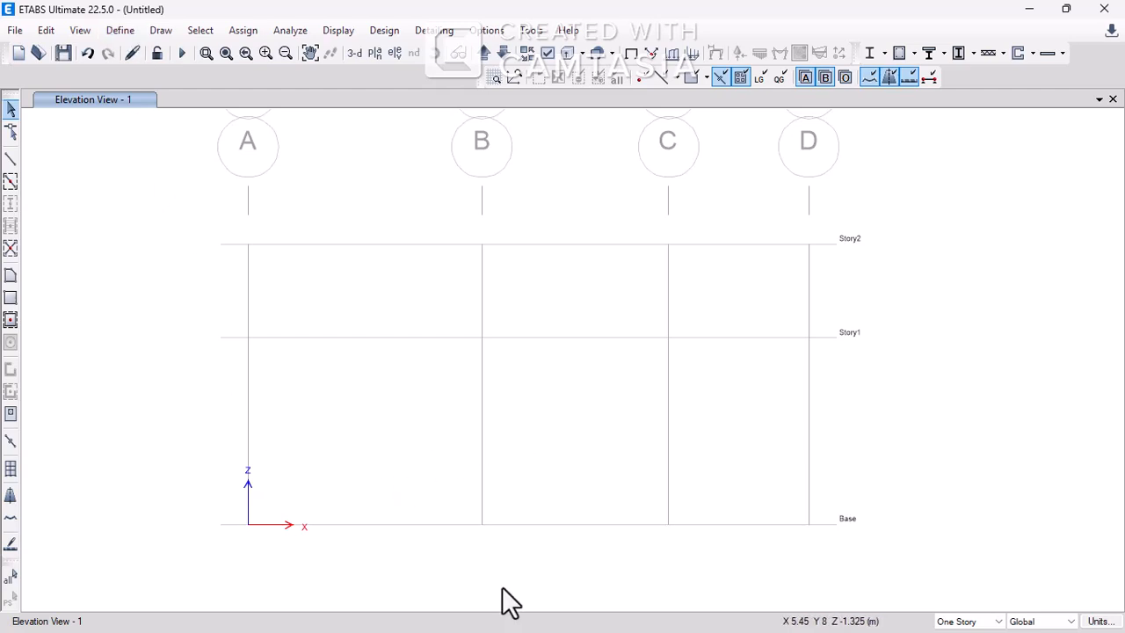
- Switch to Edge and examine the example frame's figure and its member stiffness calculations
key(super)
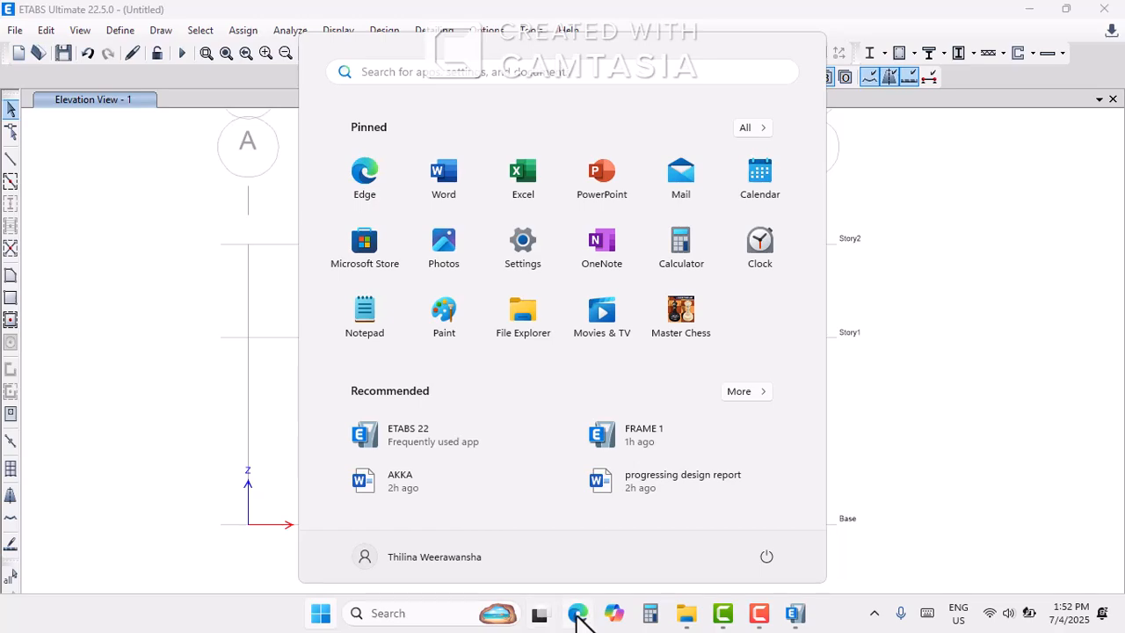
mouse_move(577, 615)
click(574, 539)
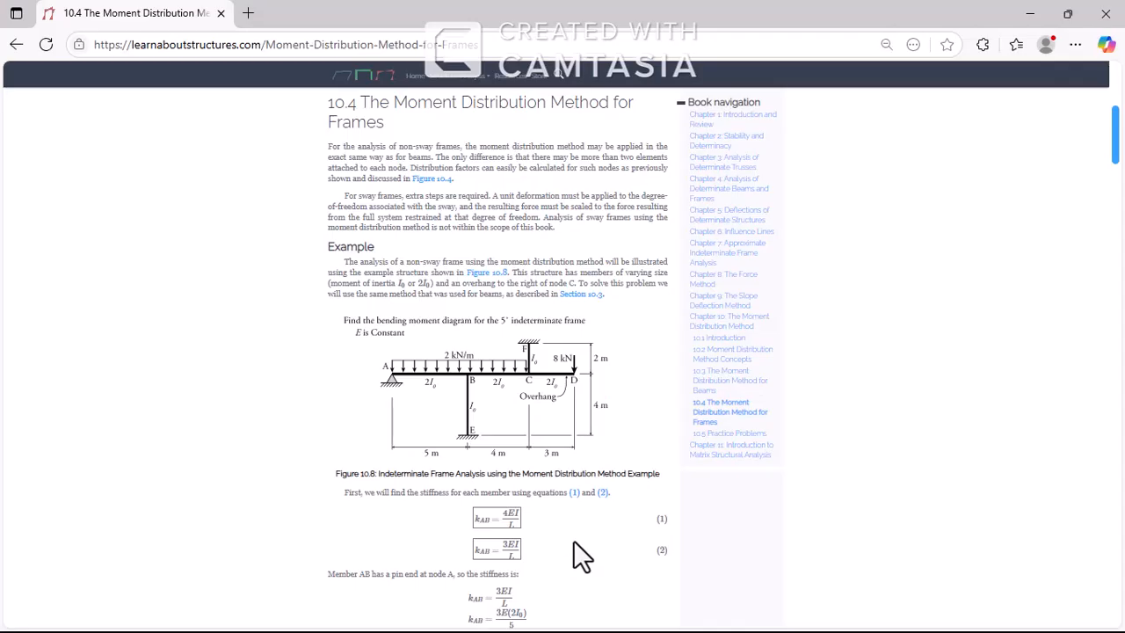
scroll(492, 470, down, 2)
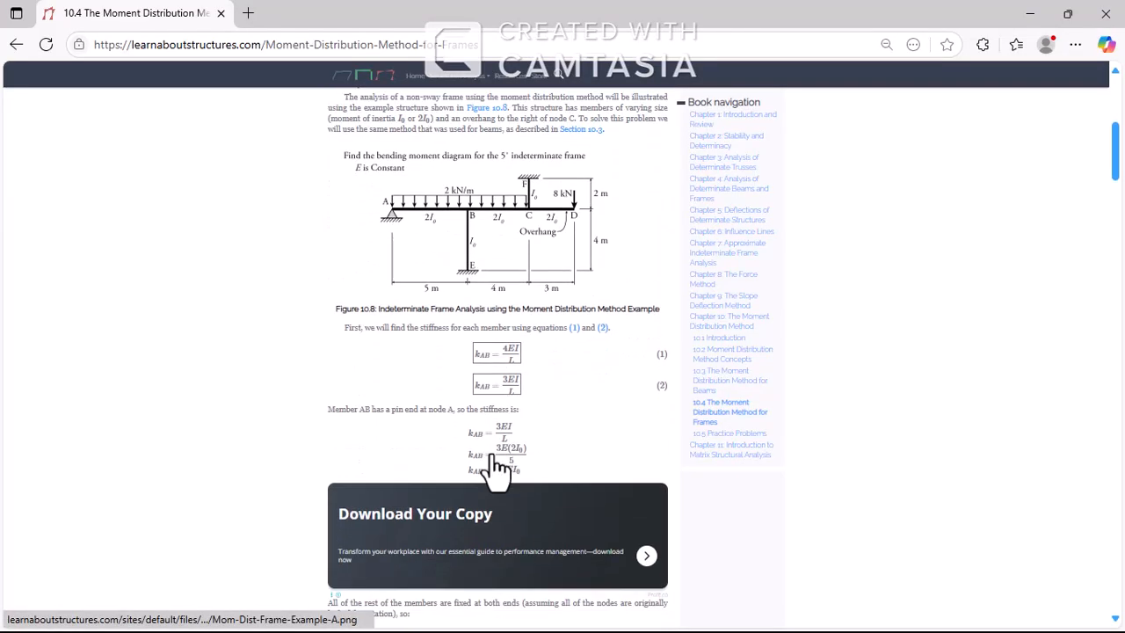
scroll(495, 457, down, 2)
scroll(494, 453, down, 1)
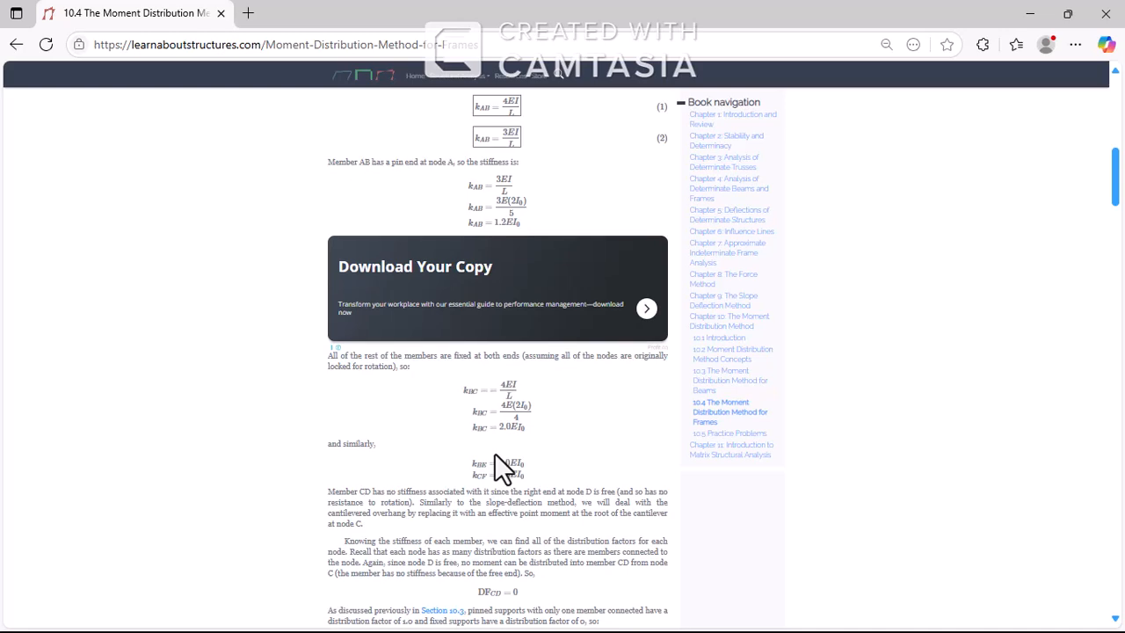
scroll(494, 452, up, 3)
scroll(493, 452, up, 2)
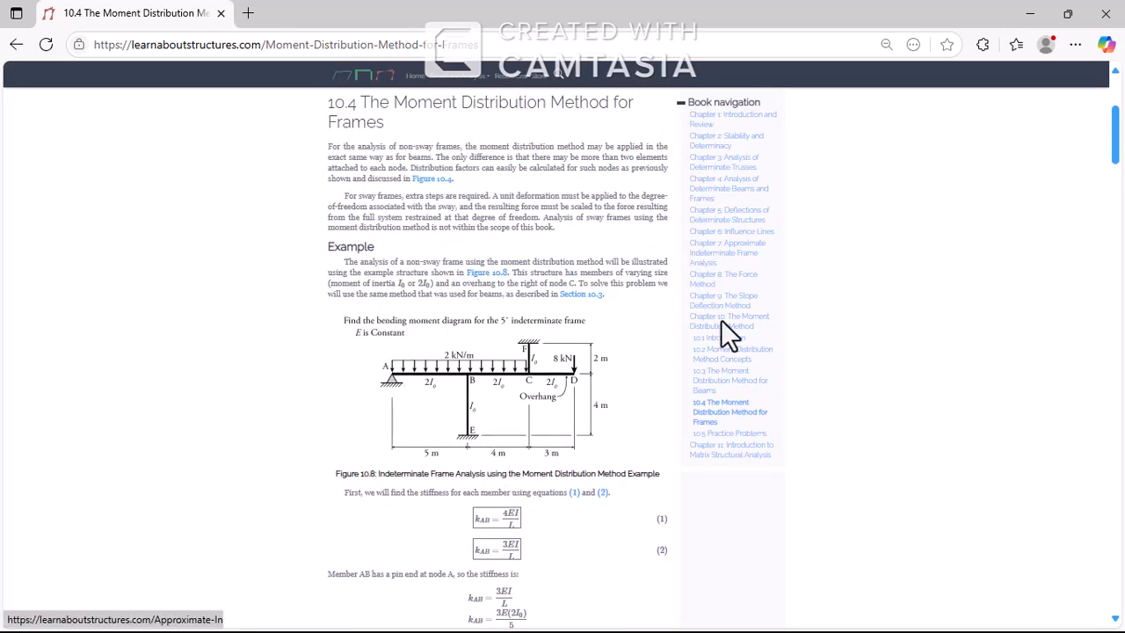
- Examine the distribution factor calculations at nodes B and C in the example, and return to ETABS
scroll(589, 492, down, 5)
scroll(588, 492, down, 10)
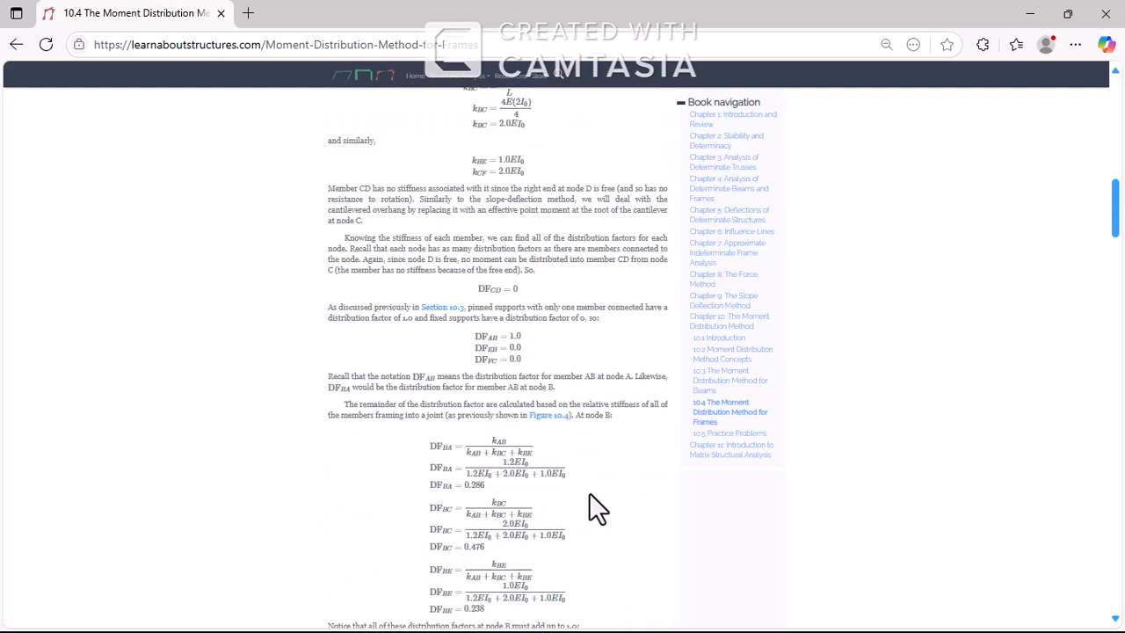
scroll(594, 494, up, 2)
scroll(594, 496, up, 2)
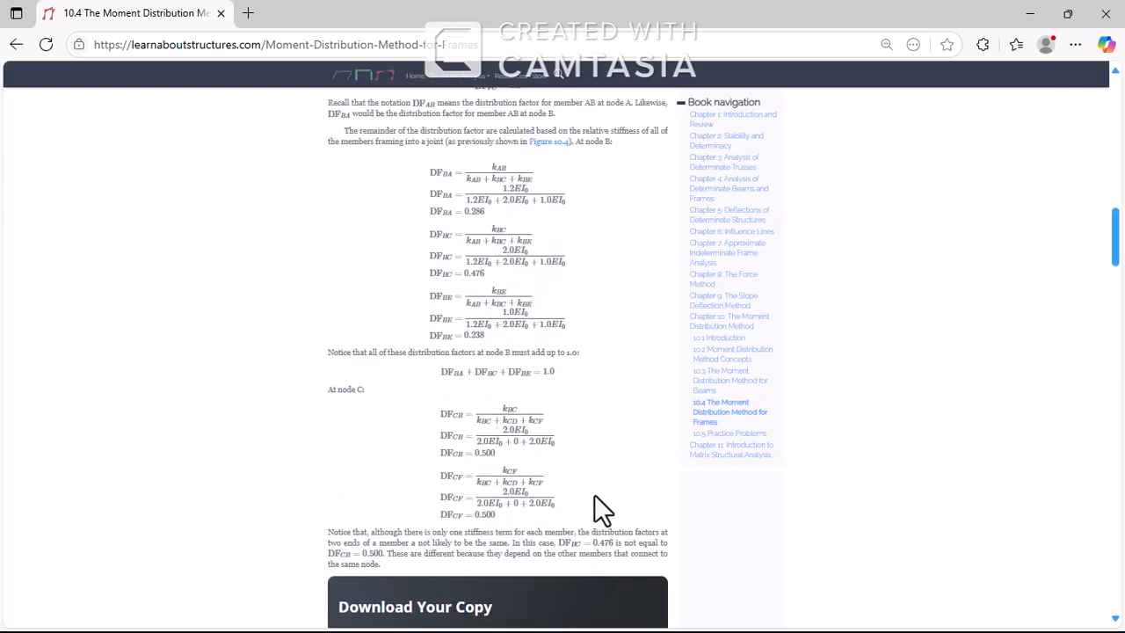
scroll(594, 496, down, 1)
scroll(610, 467, up, 4)
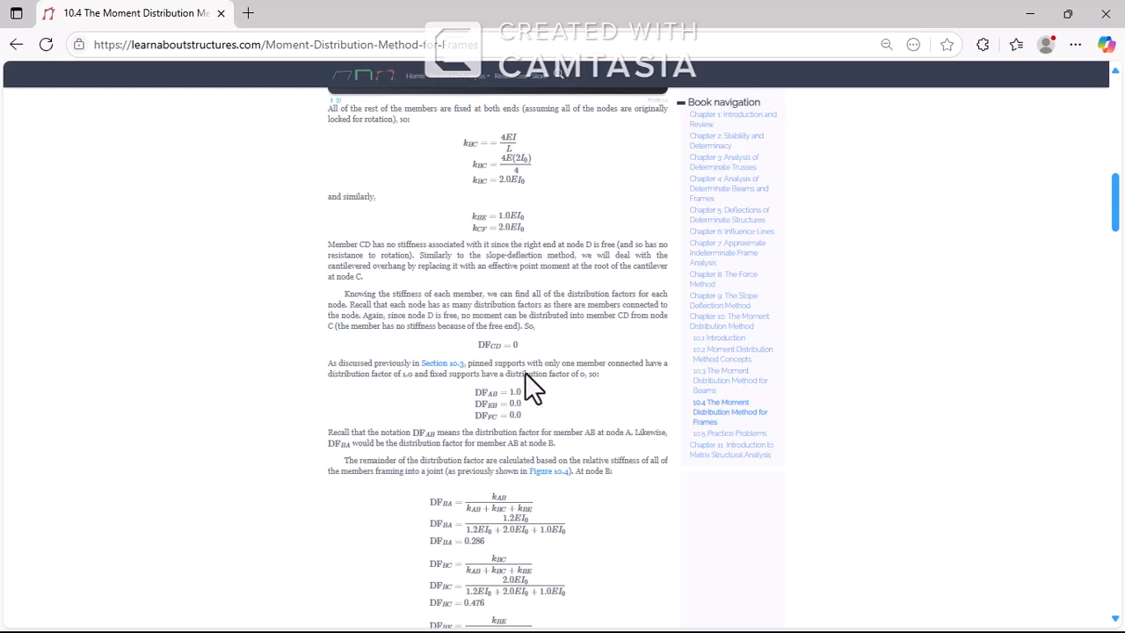
scroll(525, 373, up, 2)
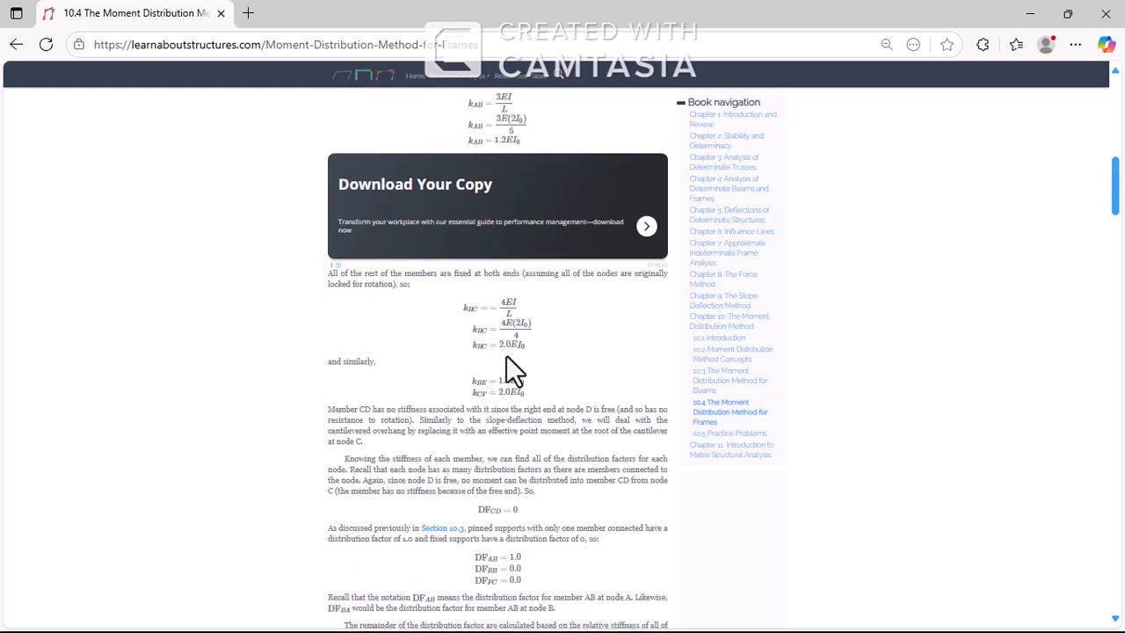
scroll(522, 442, down, 3)
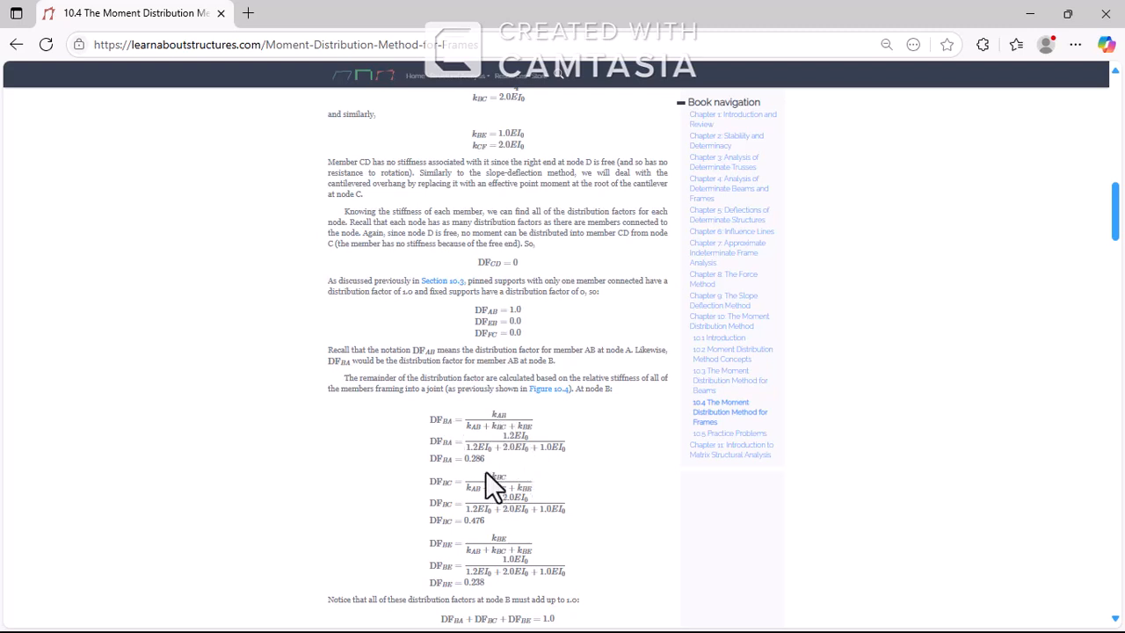
drag(407, 439, 457, 465)
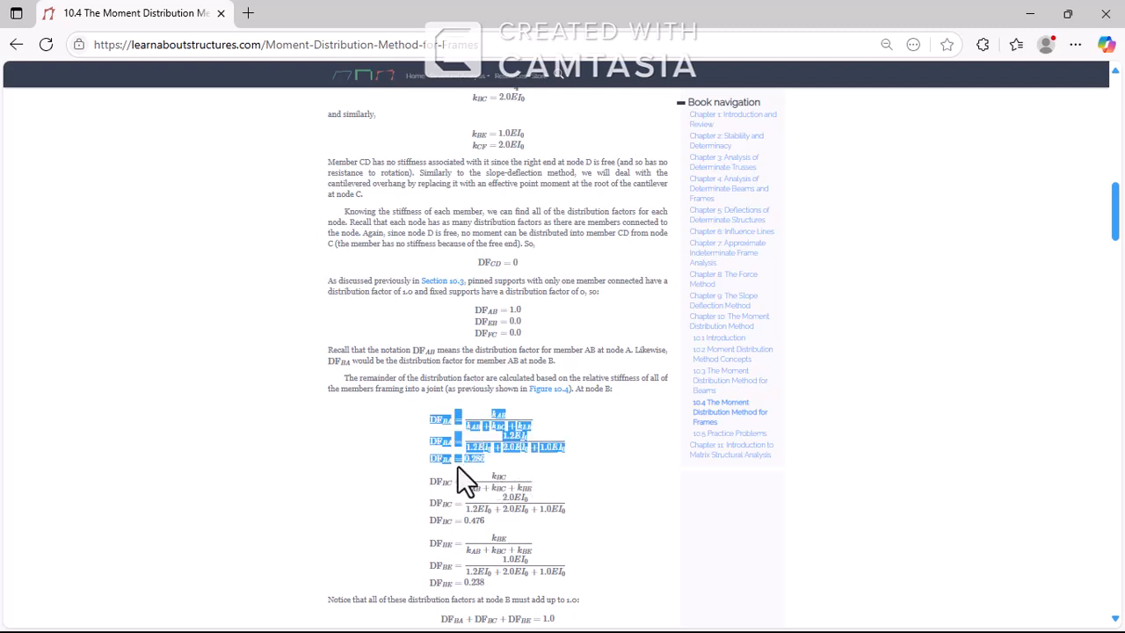
click(542, 456)
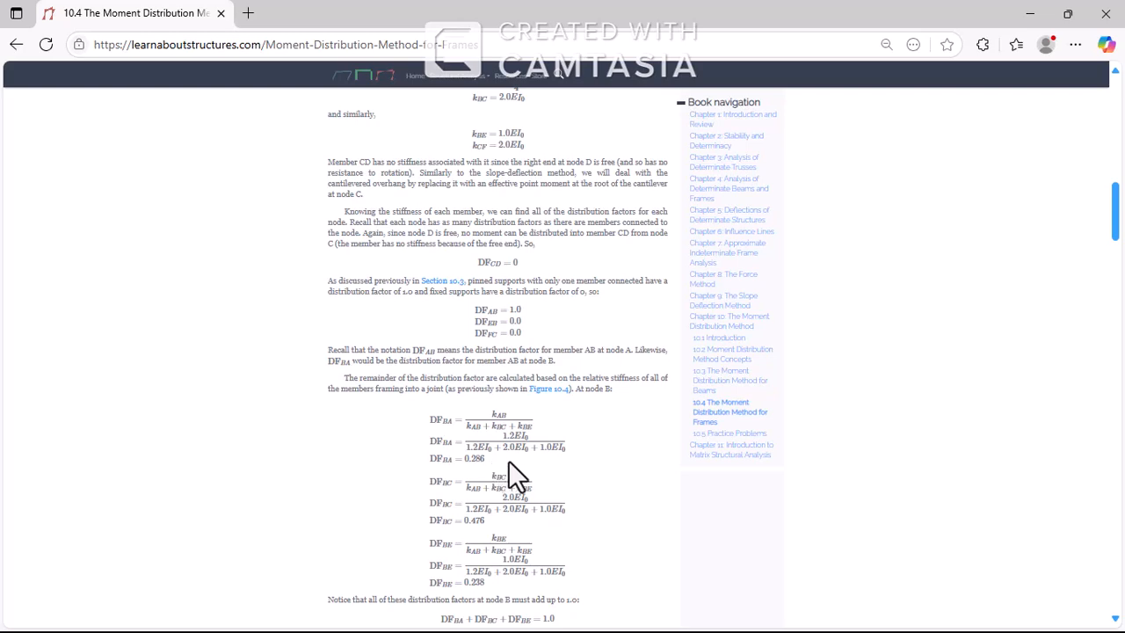
click(1029, 14)
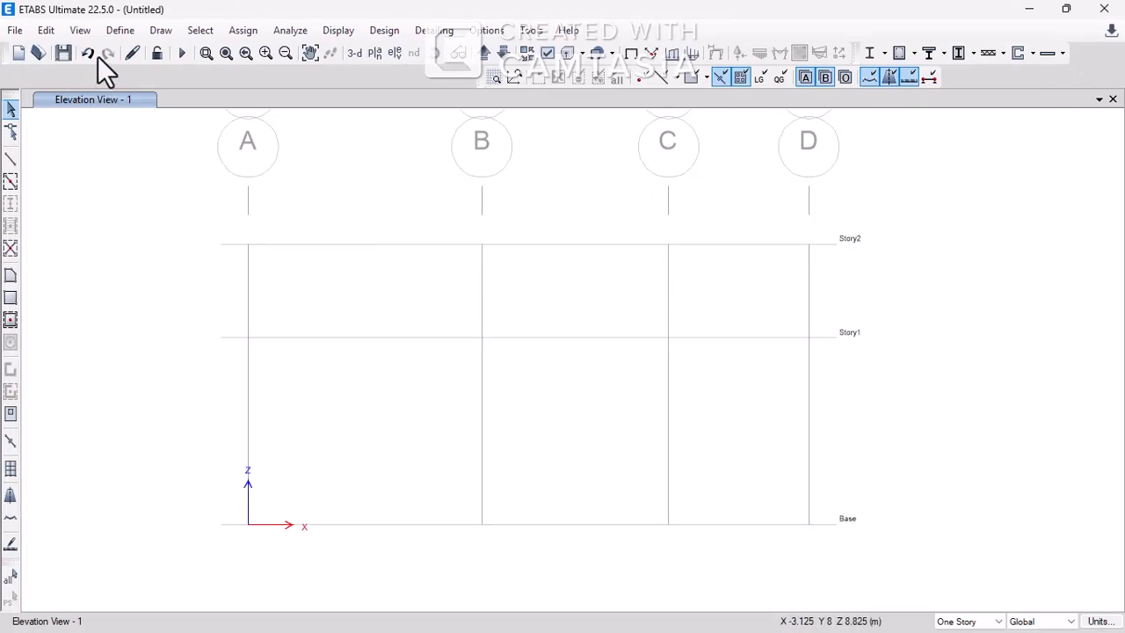
- Review the steel material's property data, including its modulus of elasticity, and close the material definitions
click(120, 30)
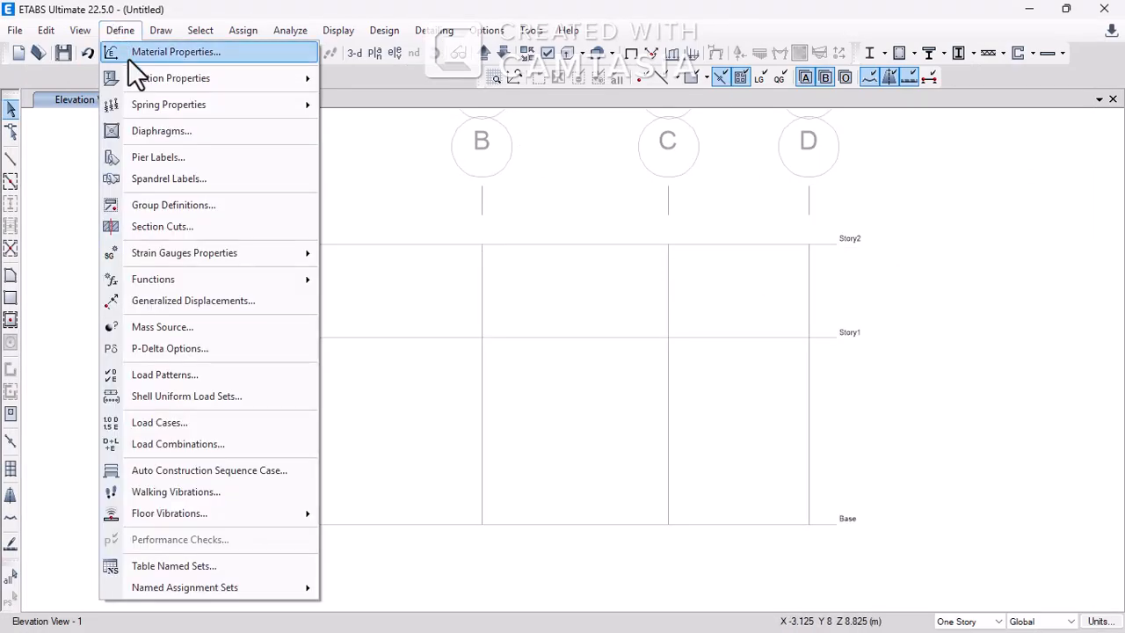
click(127, 52)
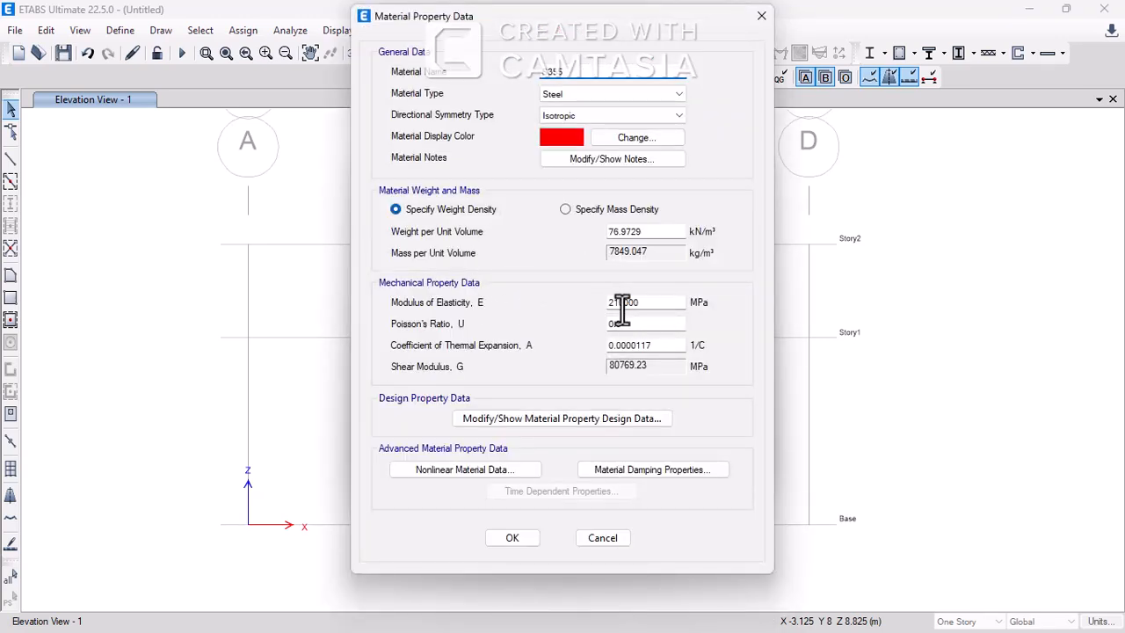
click(508, 536)
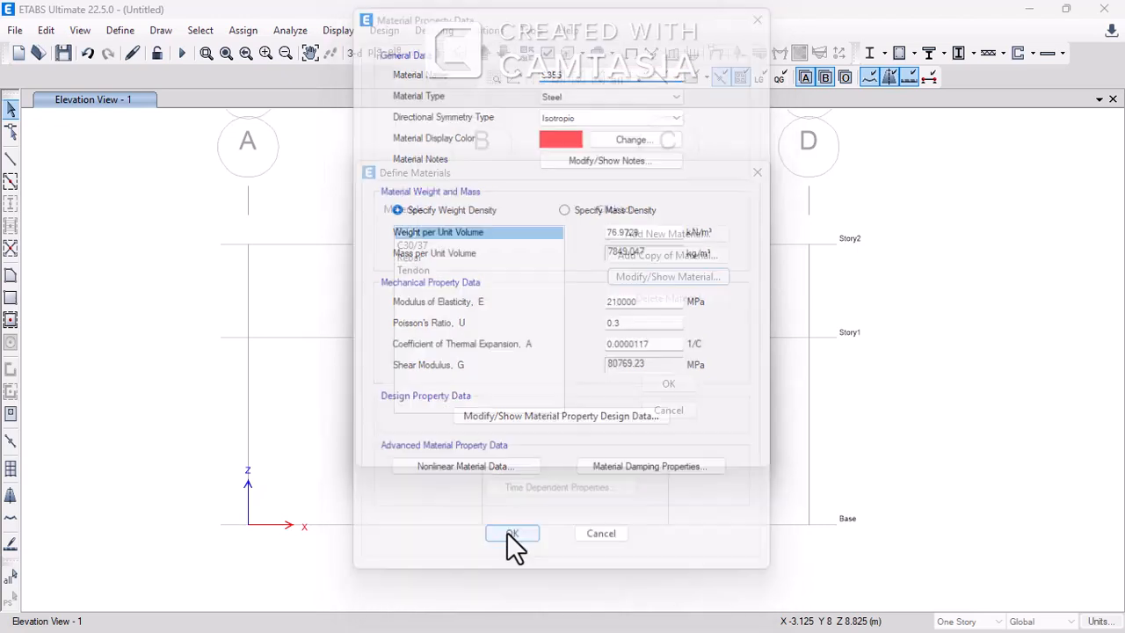
click(671, 387)
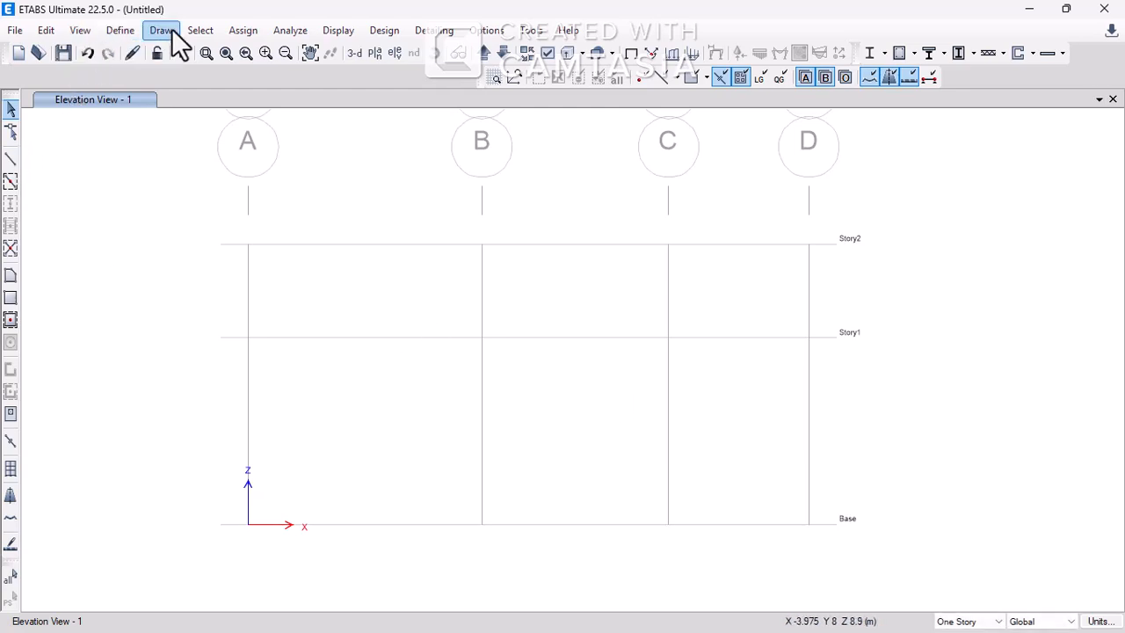
- Open the ConcBm frame section for modification and set its depth and width to 300 mm
click(119, 33)
mouse_move(162, 79)
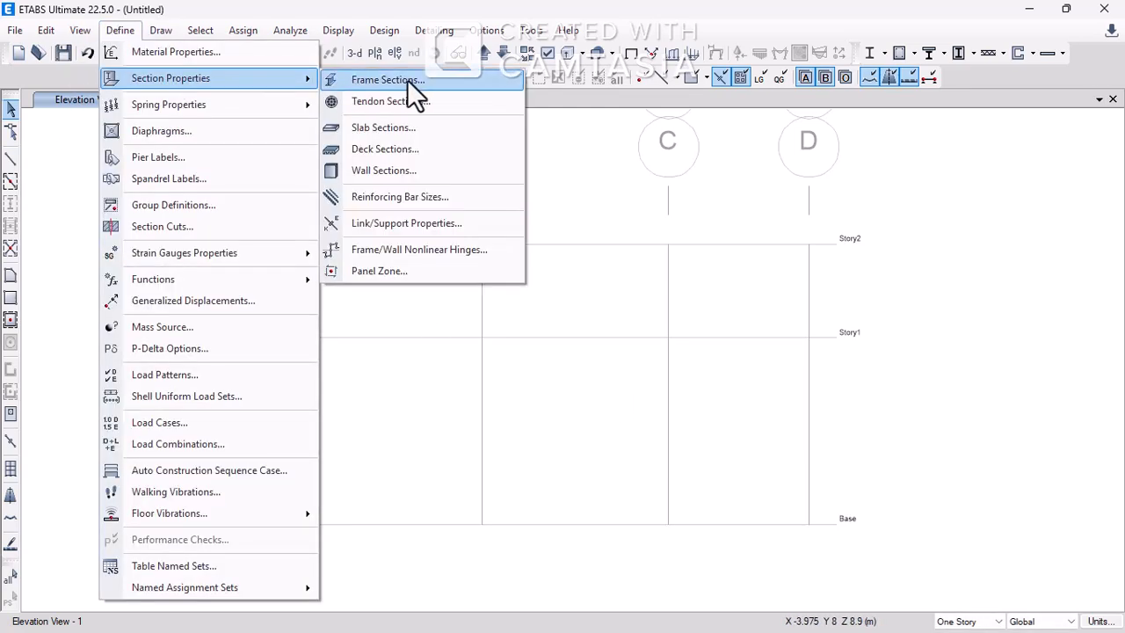
click(408, 80)
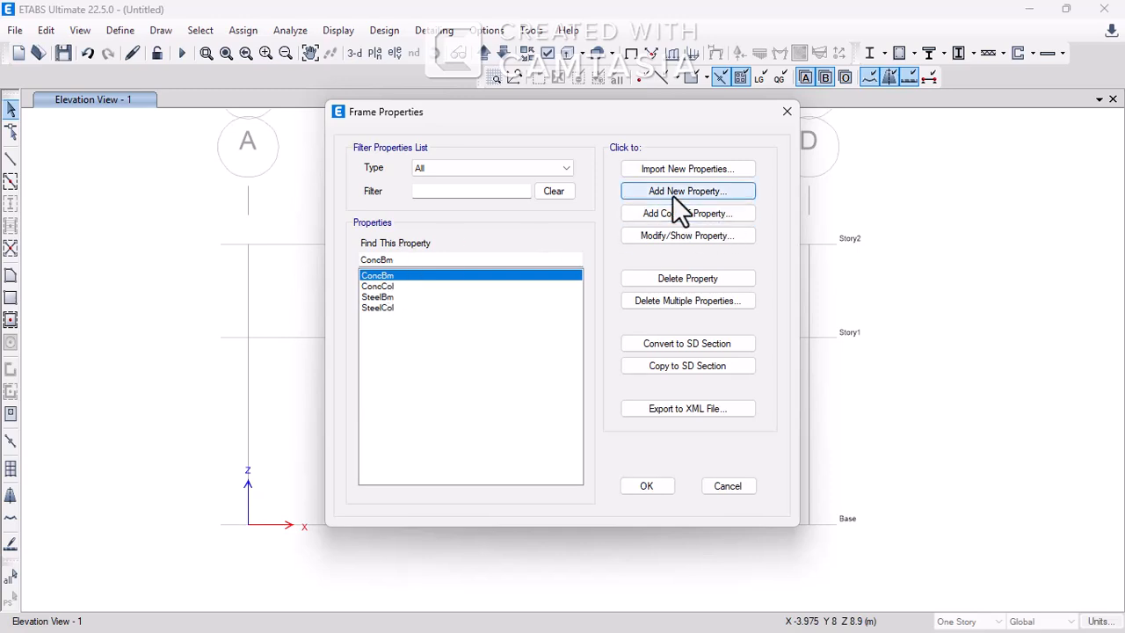
click(661, 237)
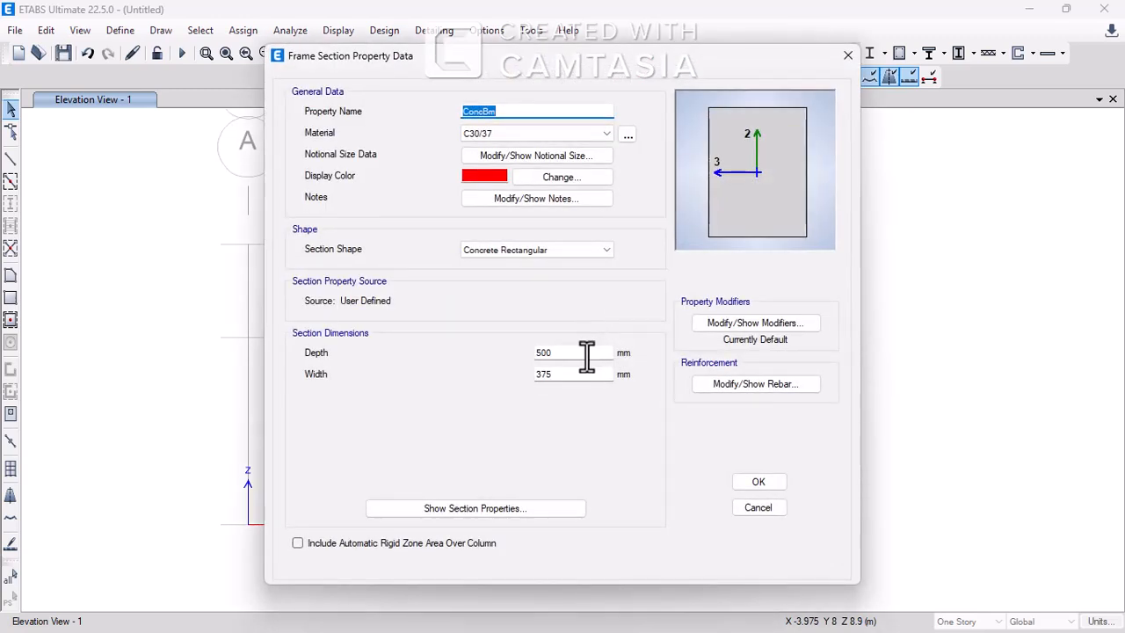
double_click(585, 353)
text(300)
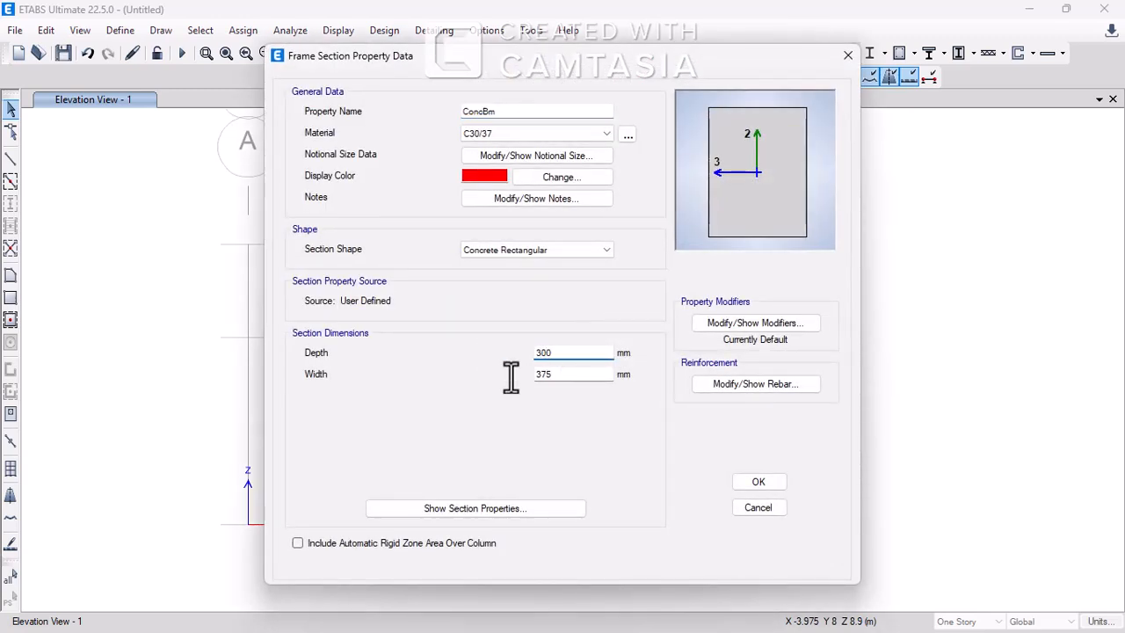
double_click(551, 373)
text(300)
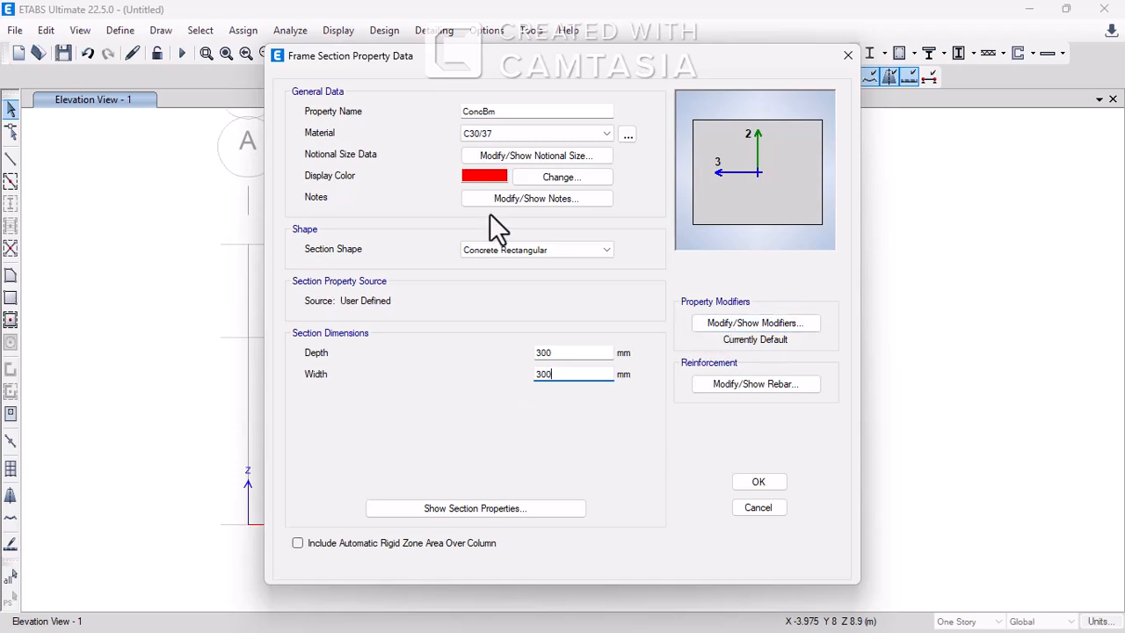
- Set ConcBm's stiffness modifiers for moment of inertia about the 2 and 3 axes to 2
click(750, 326)
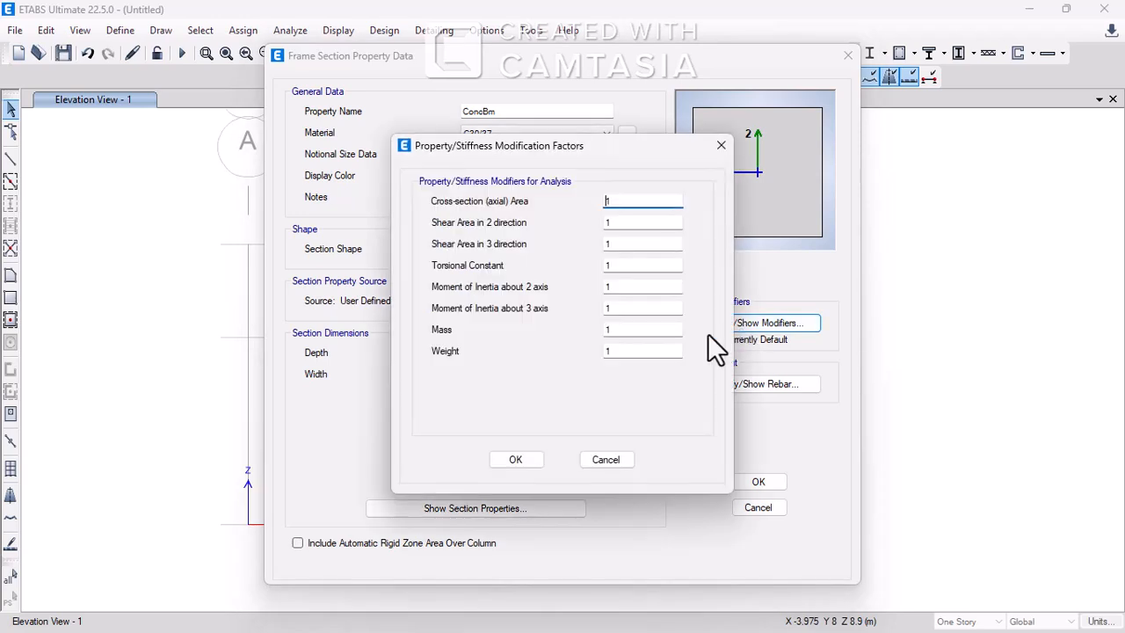
drag(630, 289, 552, 292)
text(2)
drag(623, 308, 516, 325)
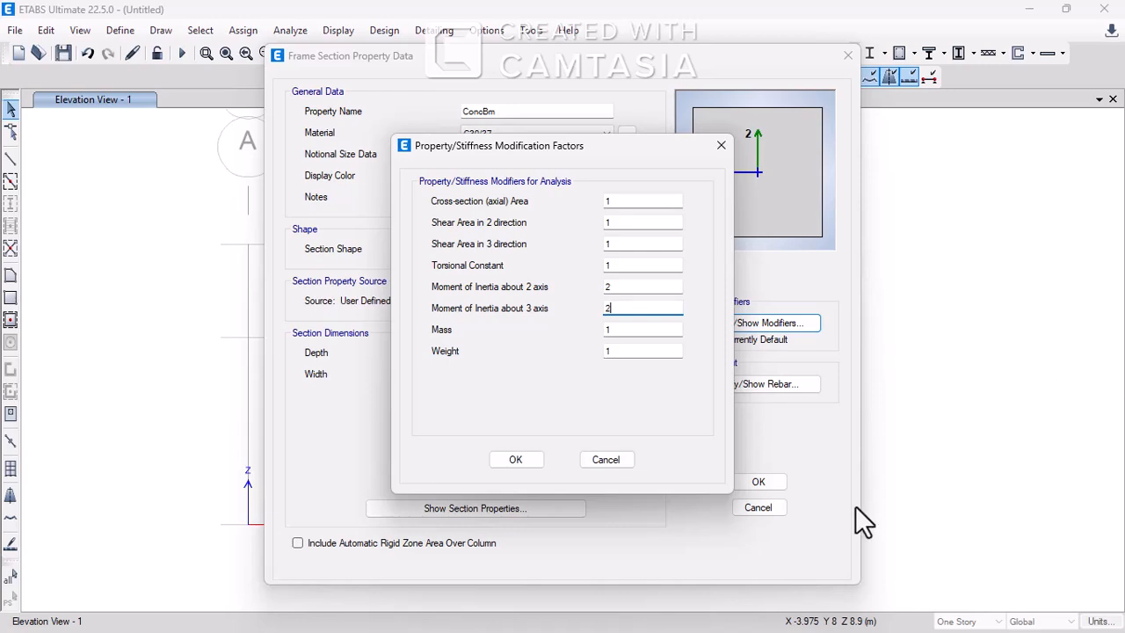
click(513, 463)
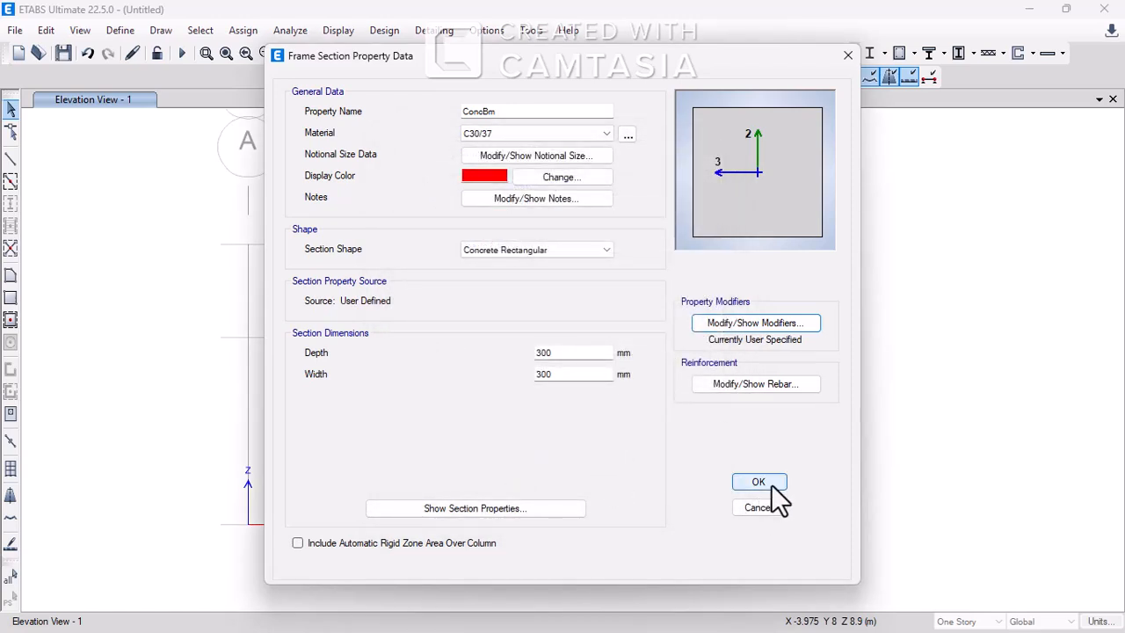
- Show ConcBm's calculated section properties, check the moments of inertia, and close the list
click(517, 512)
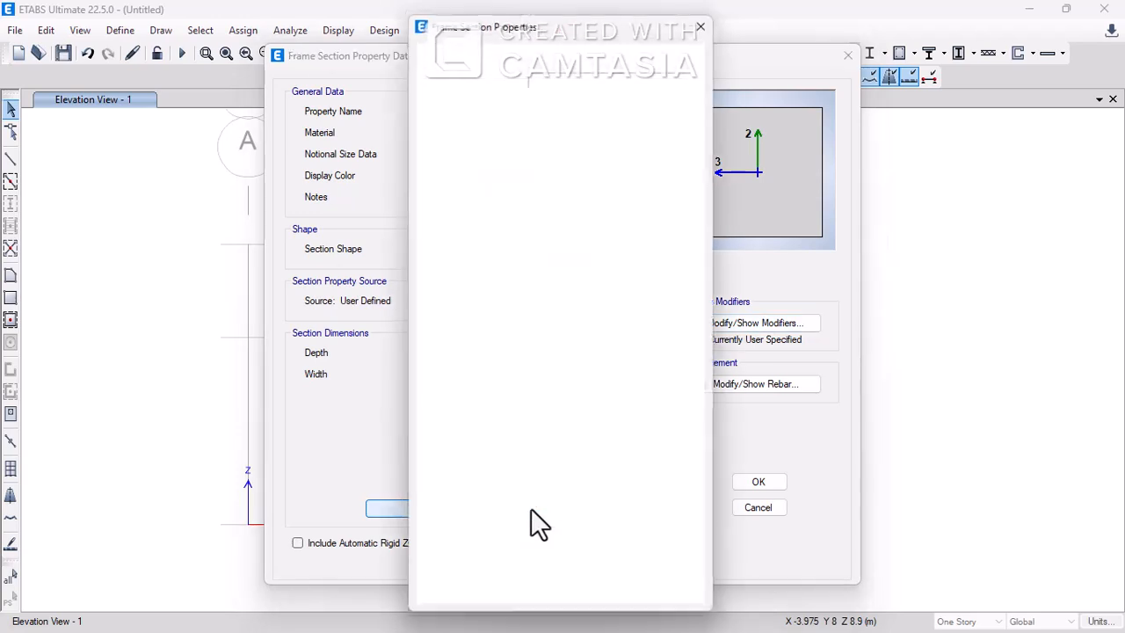
click(604, 220)
click(607, 282)
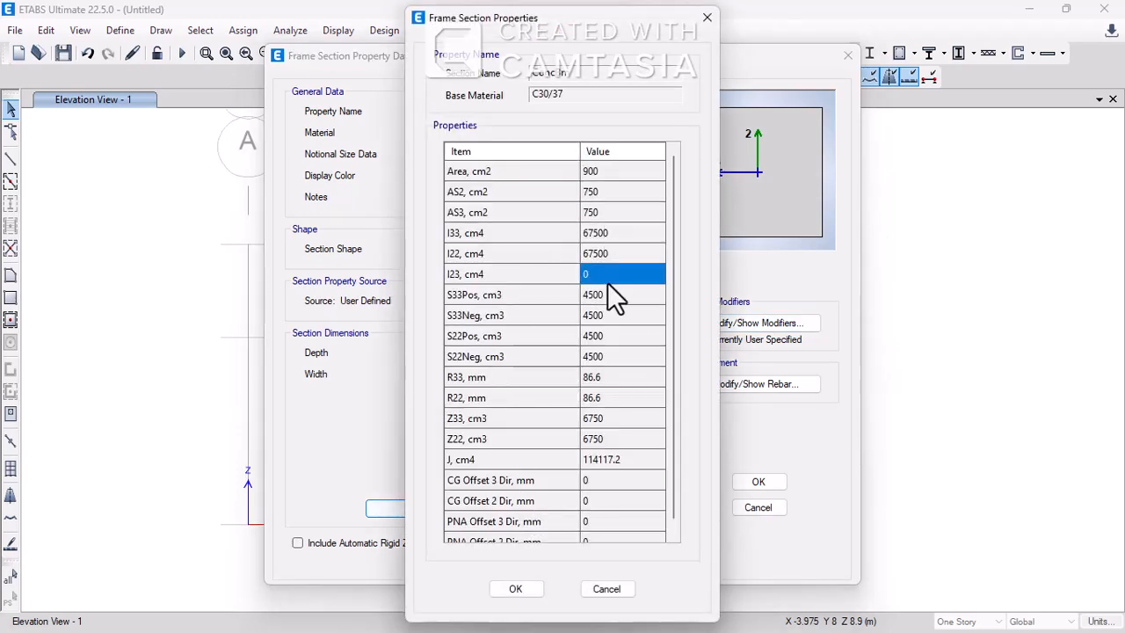
click(601, 321)
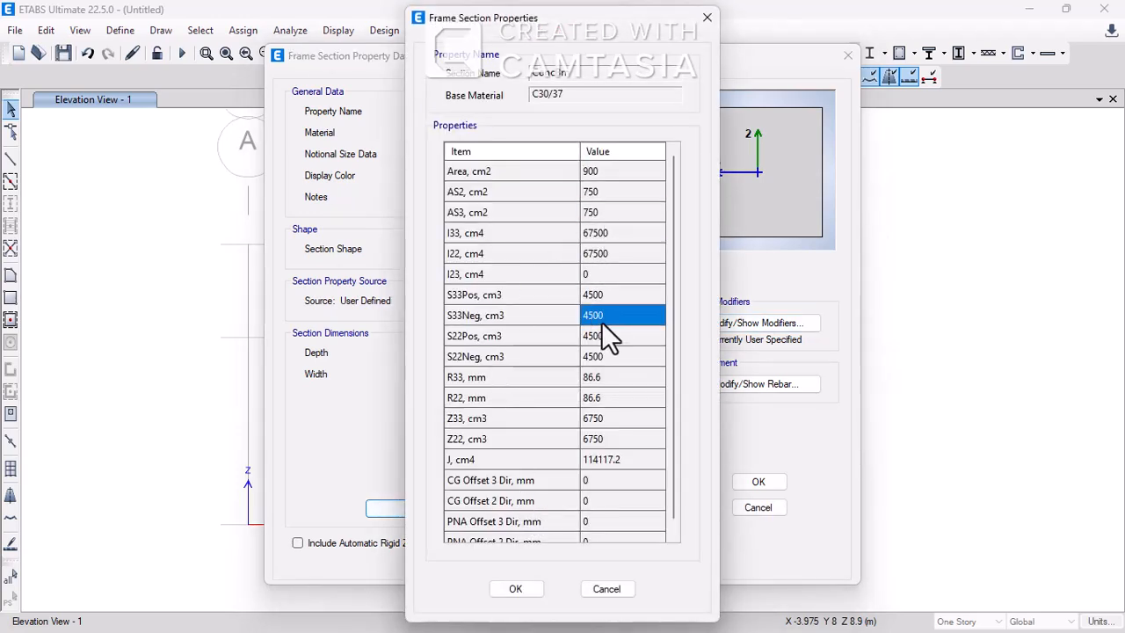
click(538, 590)
- Recheck ConcBm's stiffness modifiers and accept the section definition
click(731, 325)
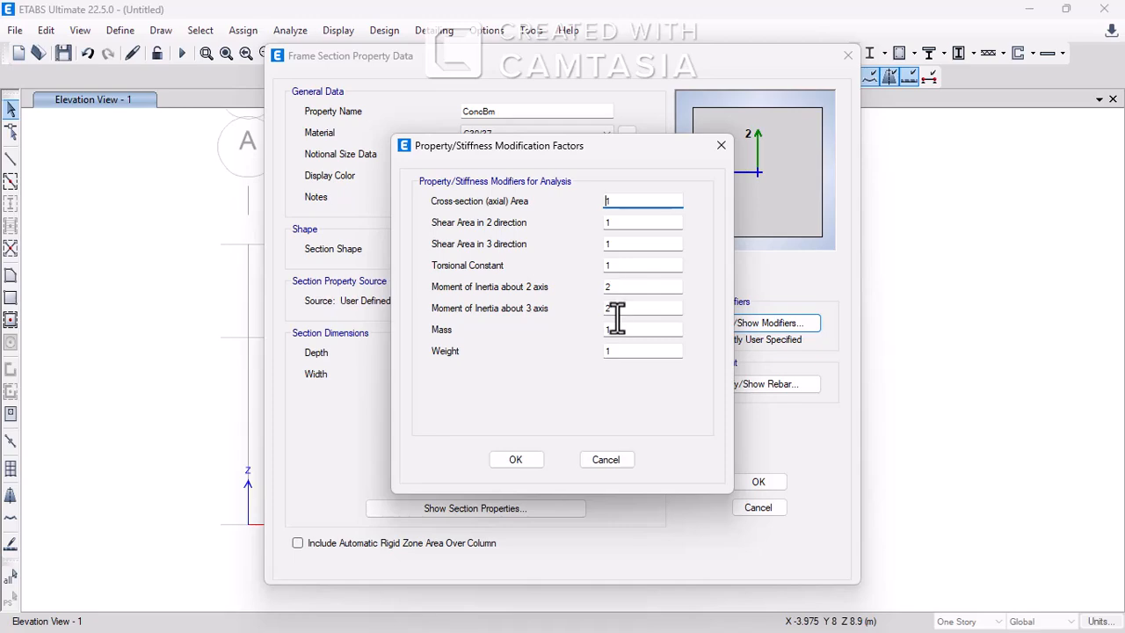
click(515, 463)
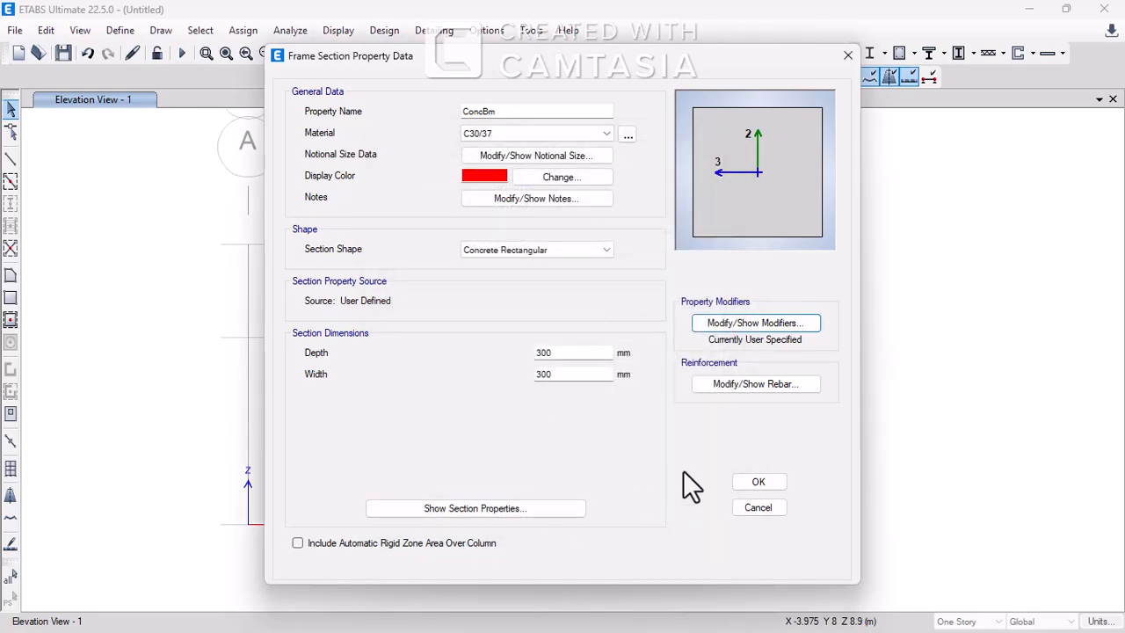
click(747, 484)
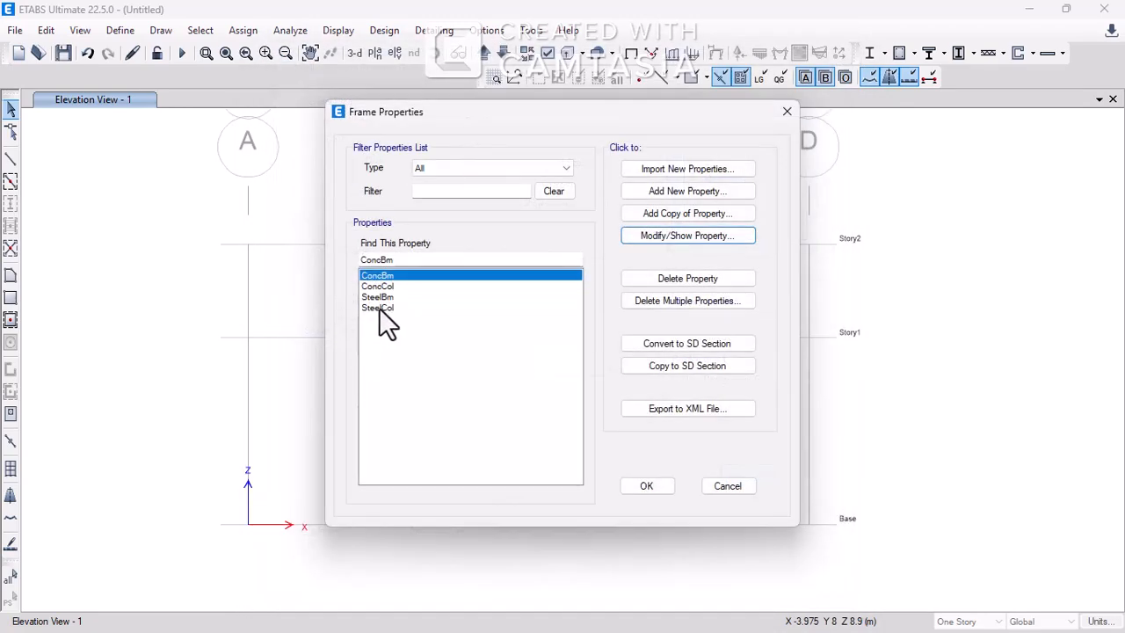
- Set the ConcCol frame section's depth and width to 300 mm and accept the definition
click(385, 286)
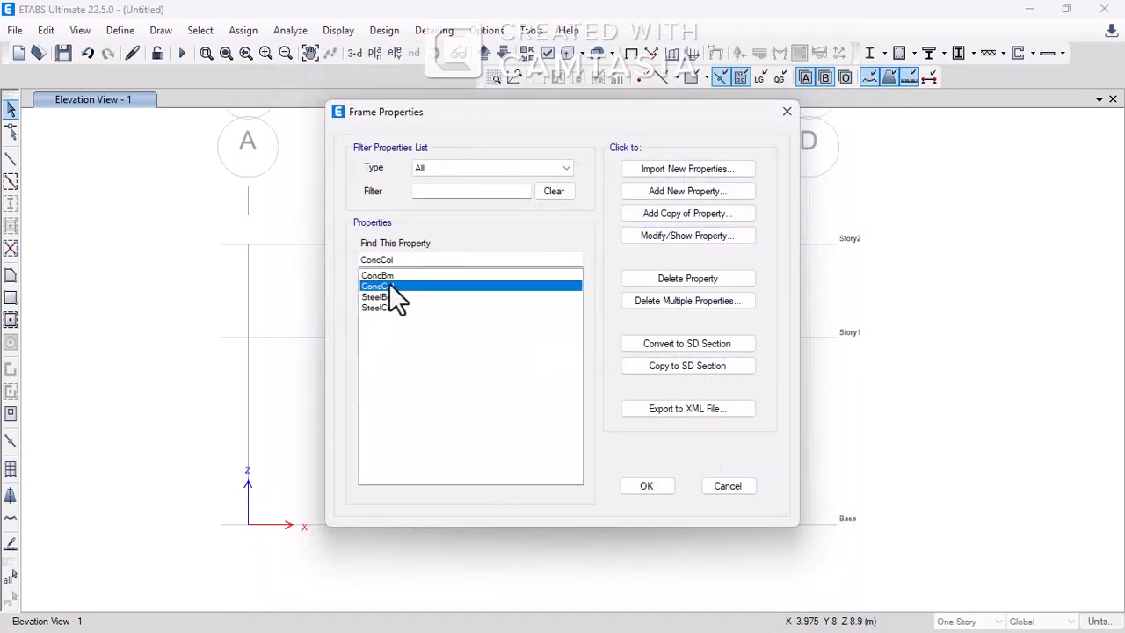
click(660, 237)
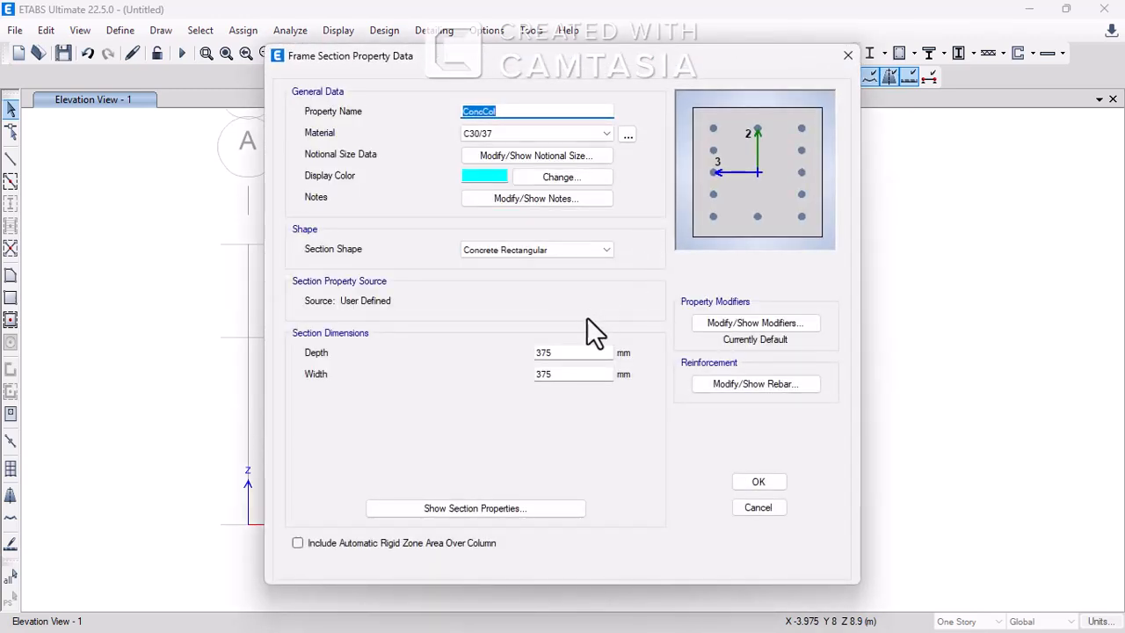
drag(572, 353, 481, 377)
text(300300)
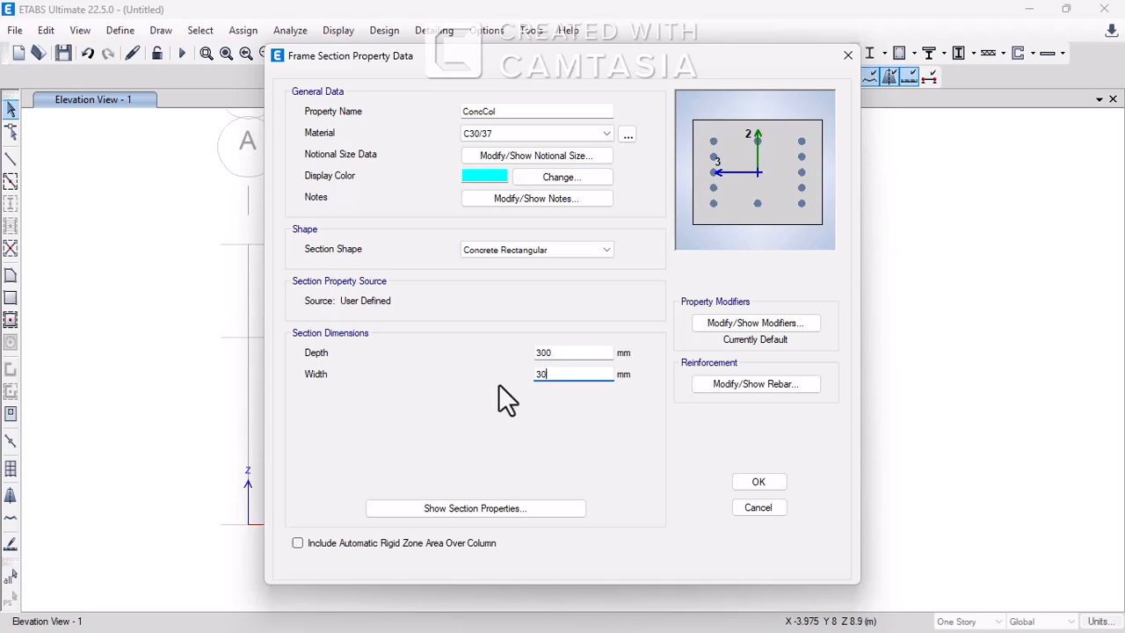
click(736, 481)
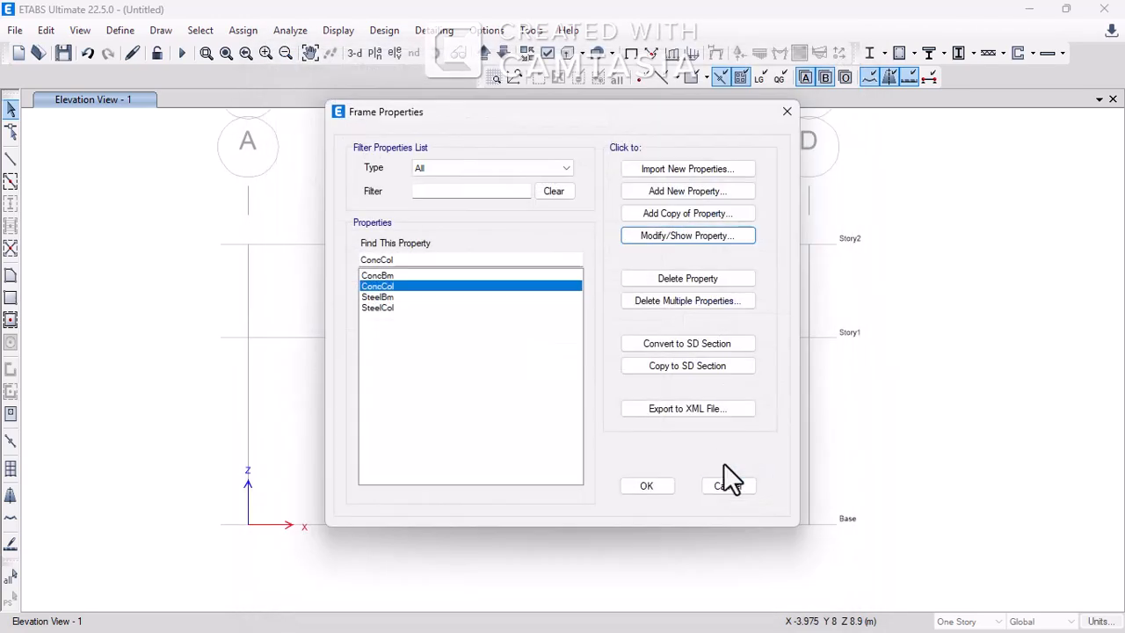
- Reopen the ConcCol section definition, check its dimensions and stiffness modifiers, and close it
click(698, 237)
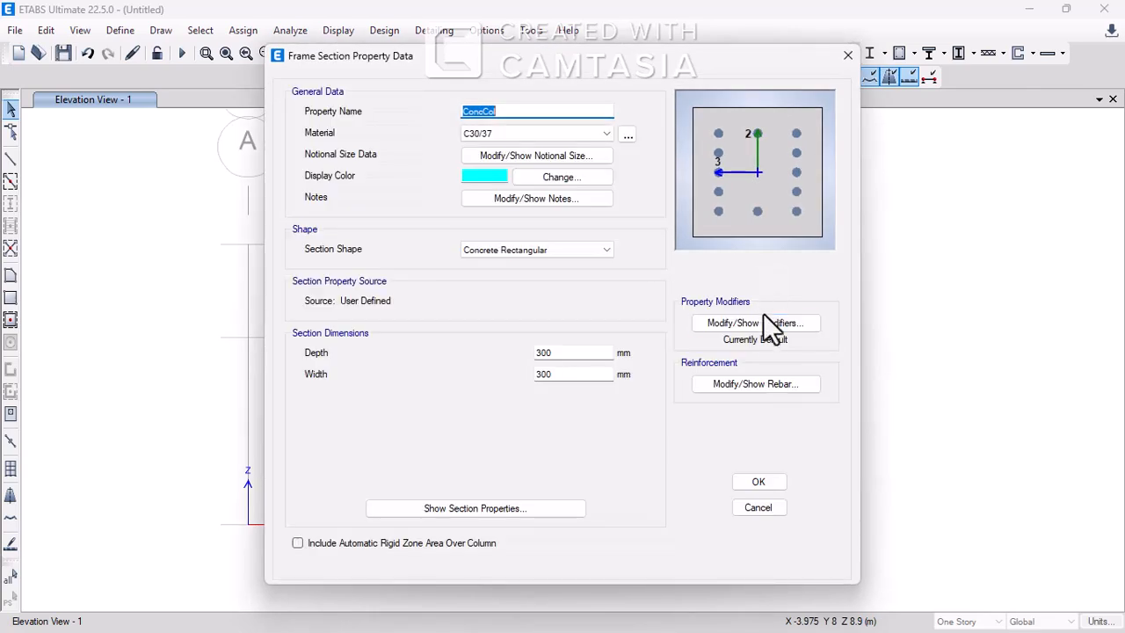
click(766, 325)
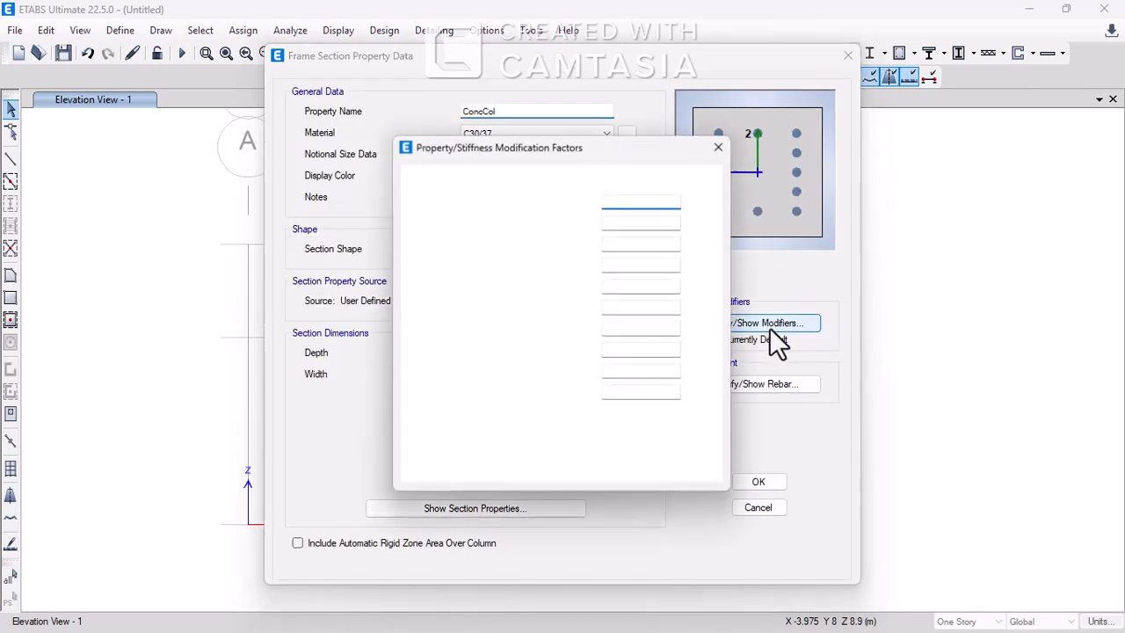
click(536, 455)
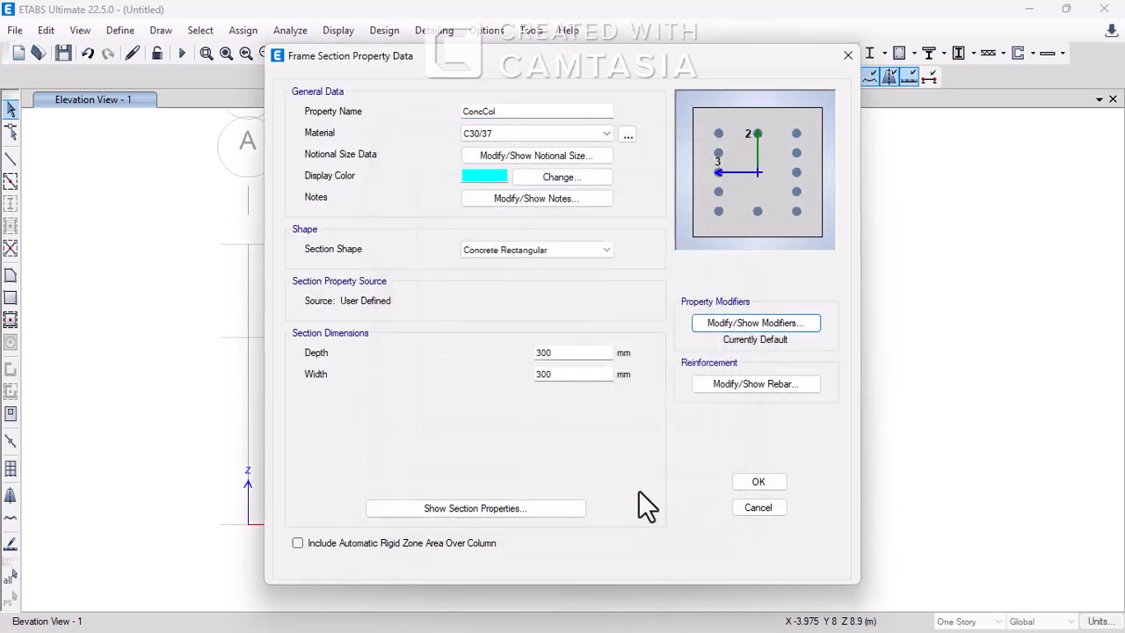
click(759, 482)
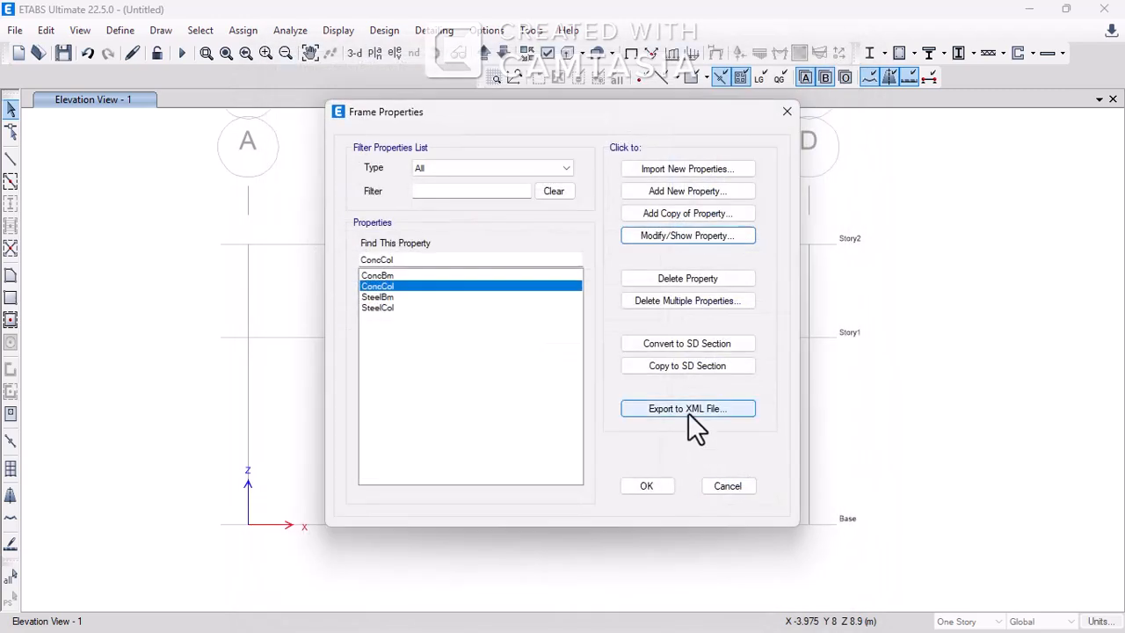
- Delete the SteelCol and SteelBm frame sections and accept the frame properties list
click(367, 308)
click(671, 268)
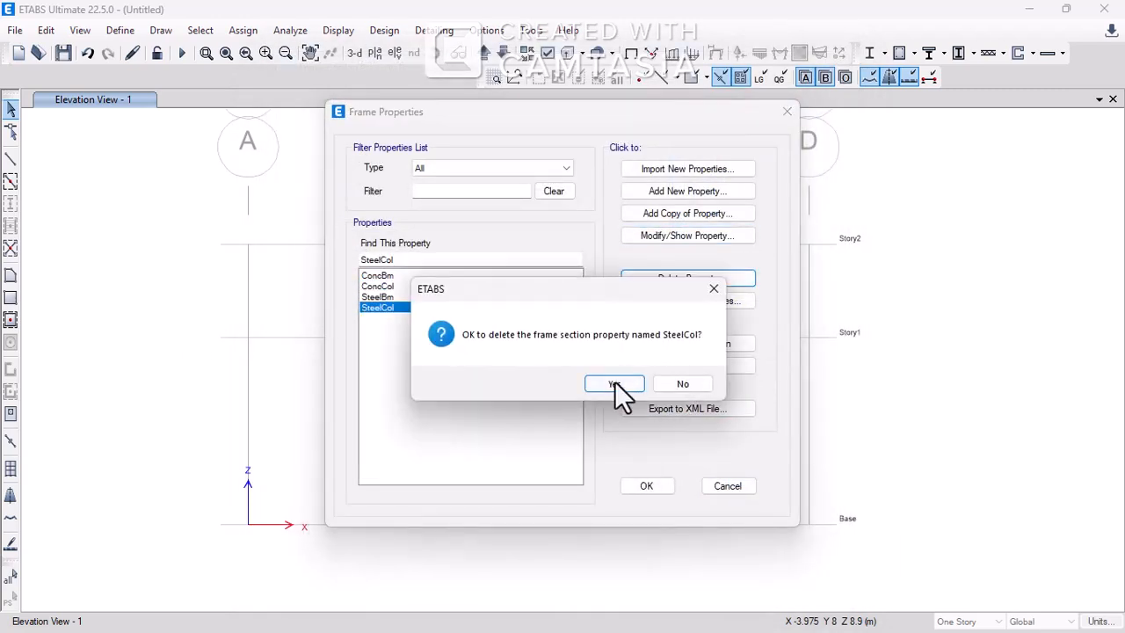
click(618, 380)
click(650, 279)
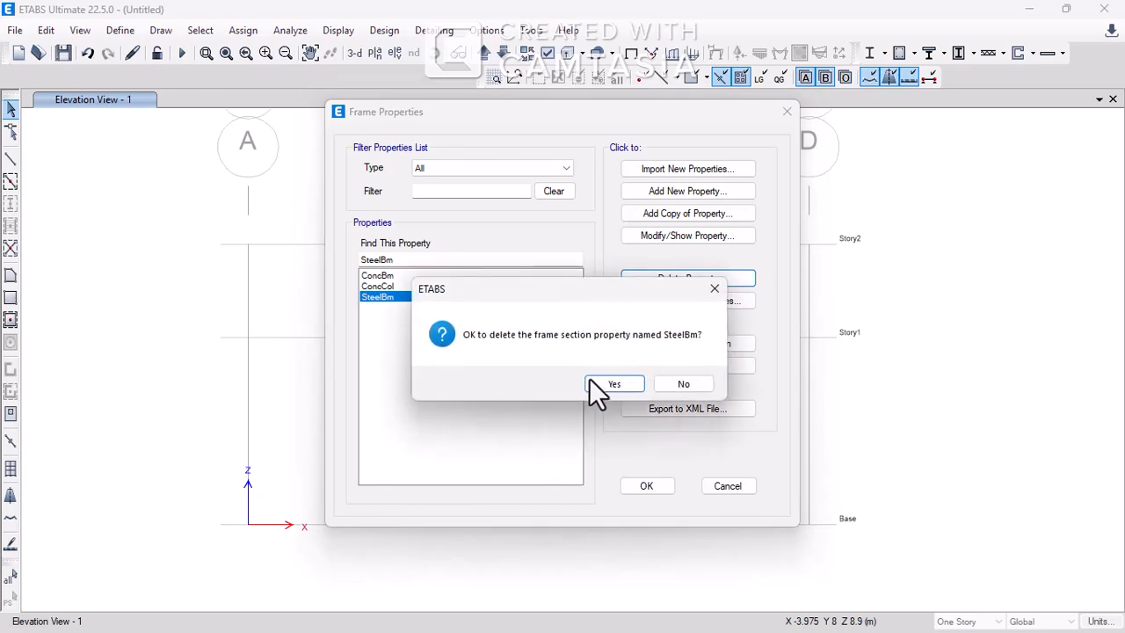
click(589, 380)
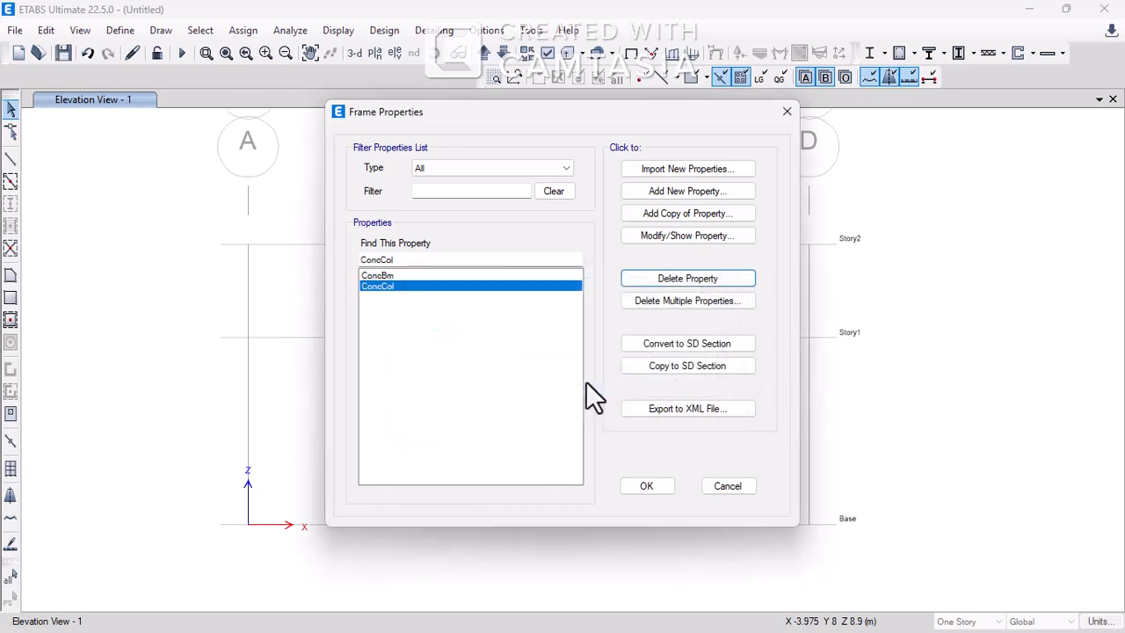
click(644, 488)
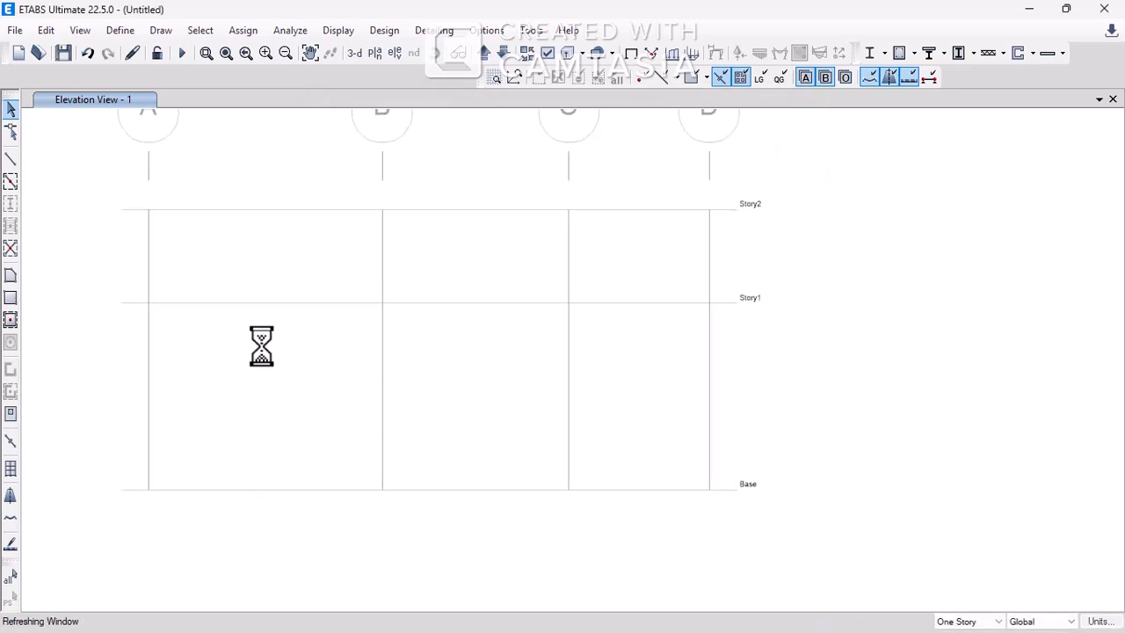
- Draw continuous ConcBm beams along Story1 from grid A through B and C to grid D
click(10, 159)
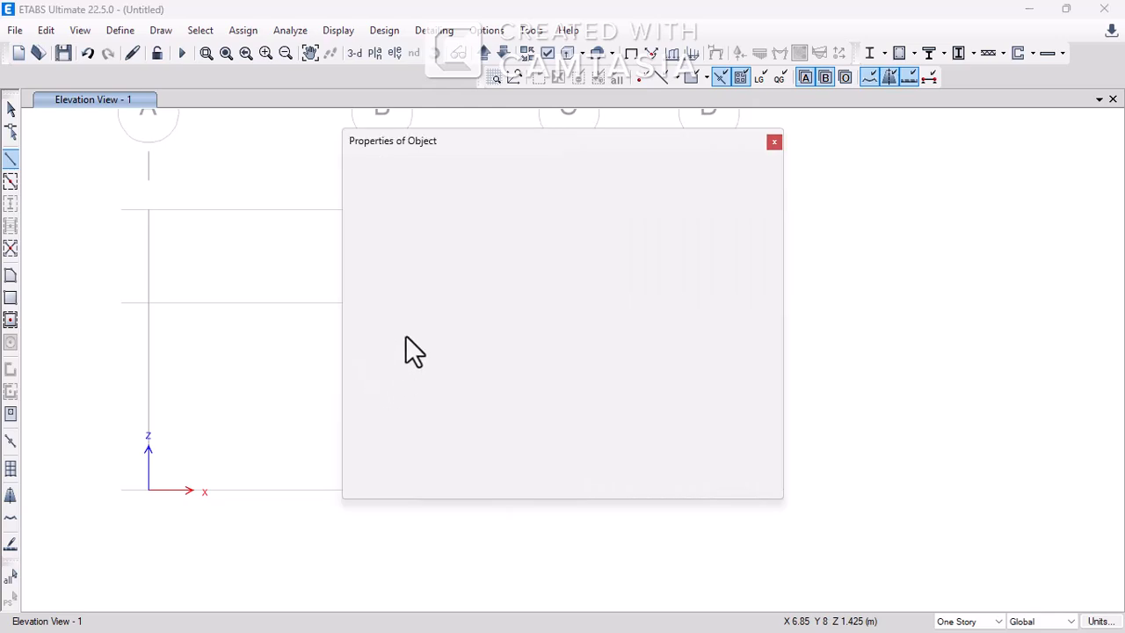
click(594, 180)
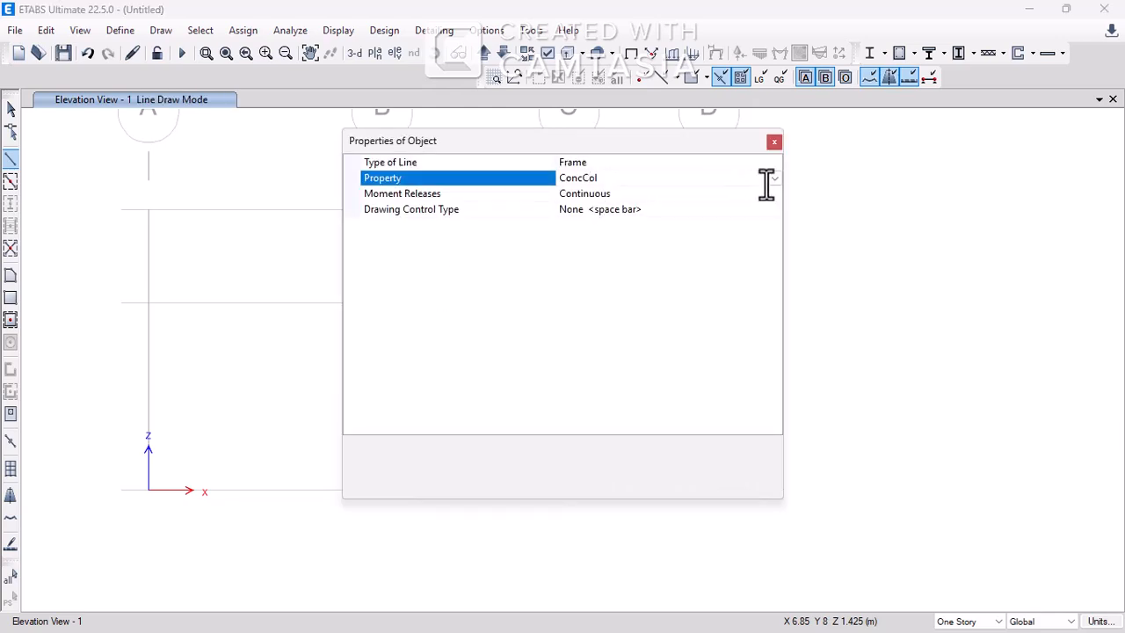
click(773, 178)
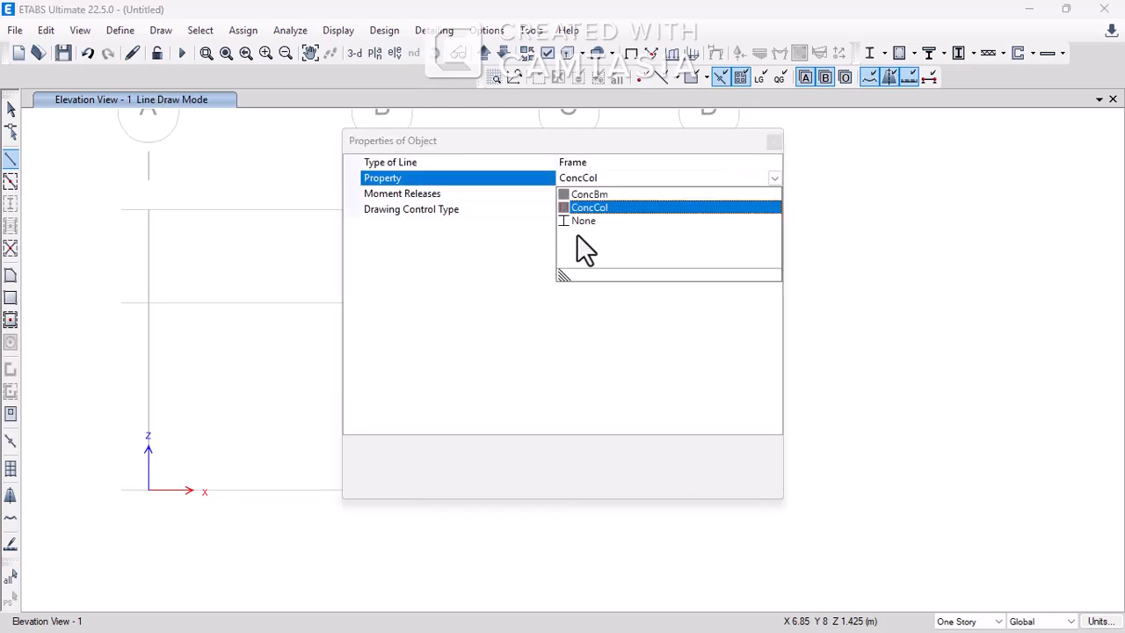
click(600, 195)
drag(598, 145, 772, 462)
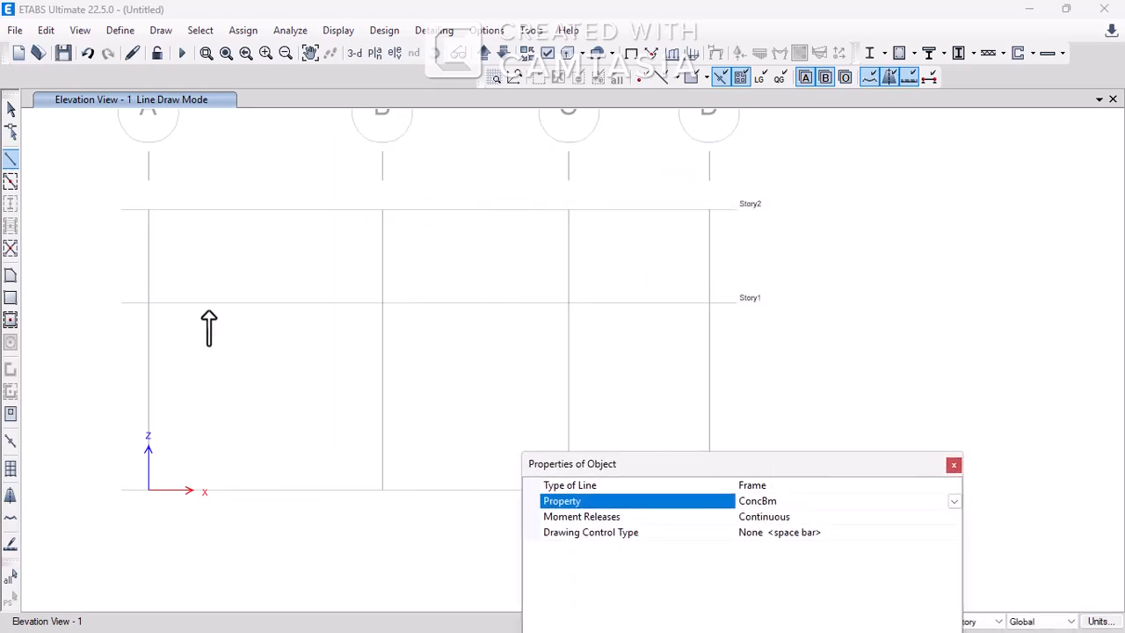
click(150, 302)
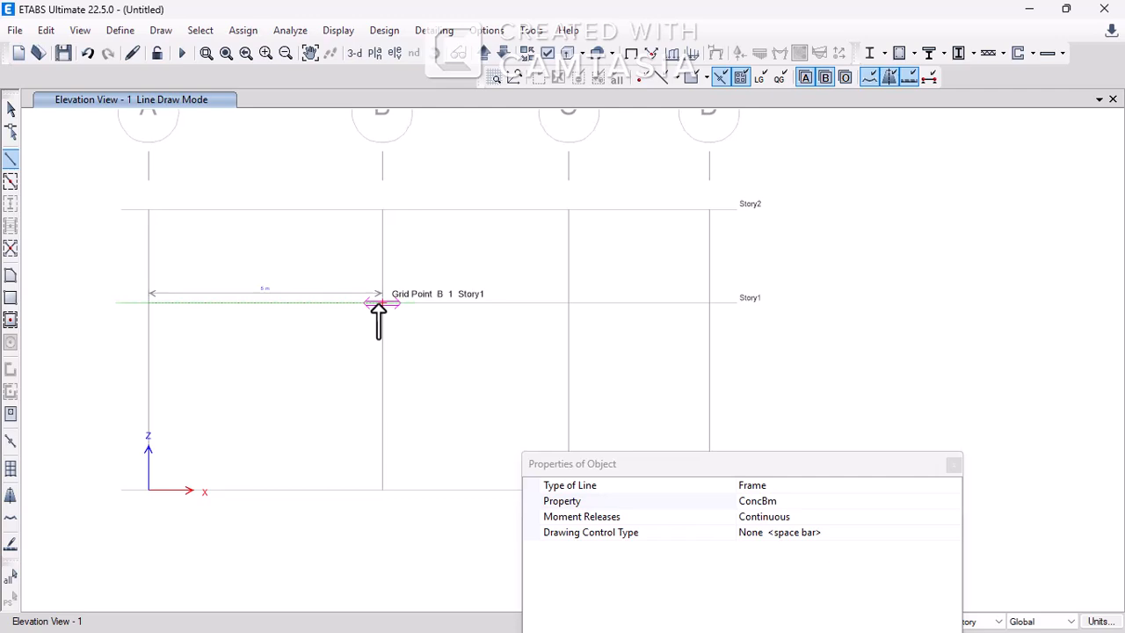
click(379, 302)
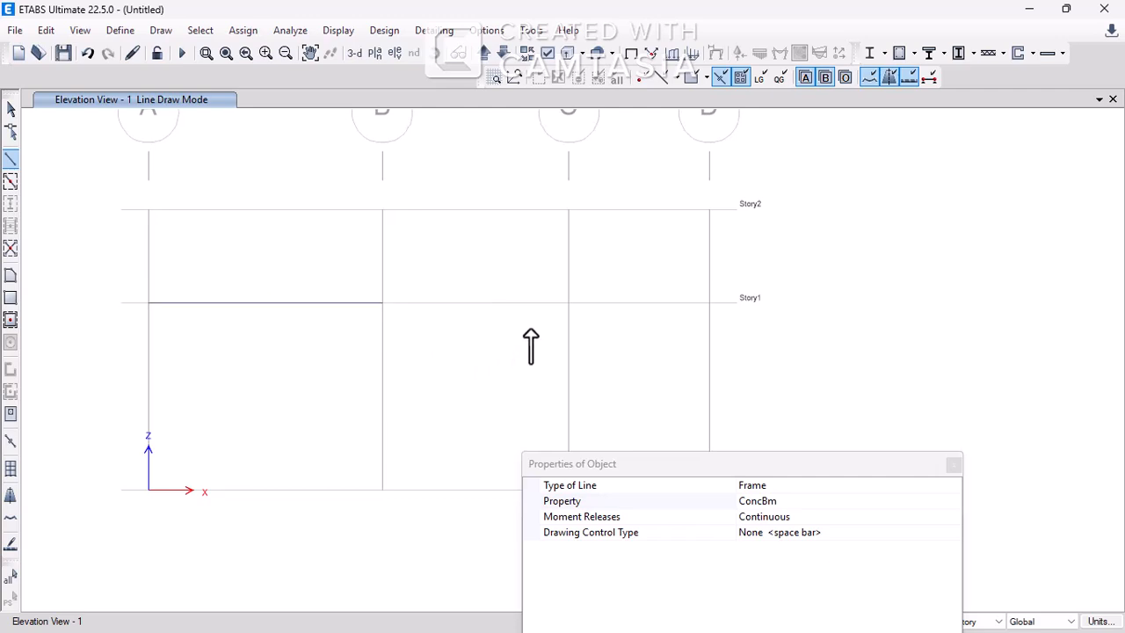
click(567, 303)
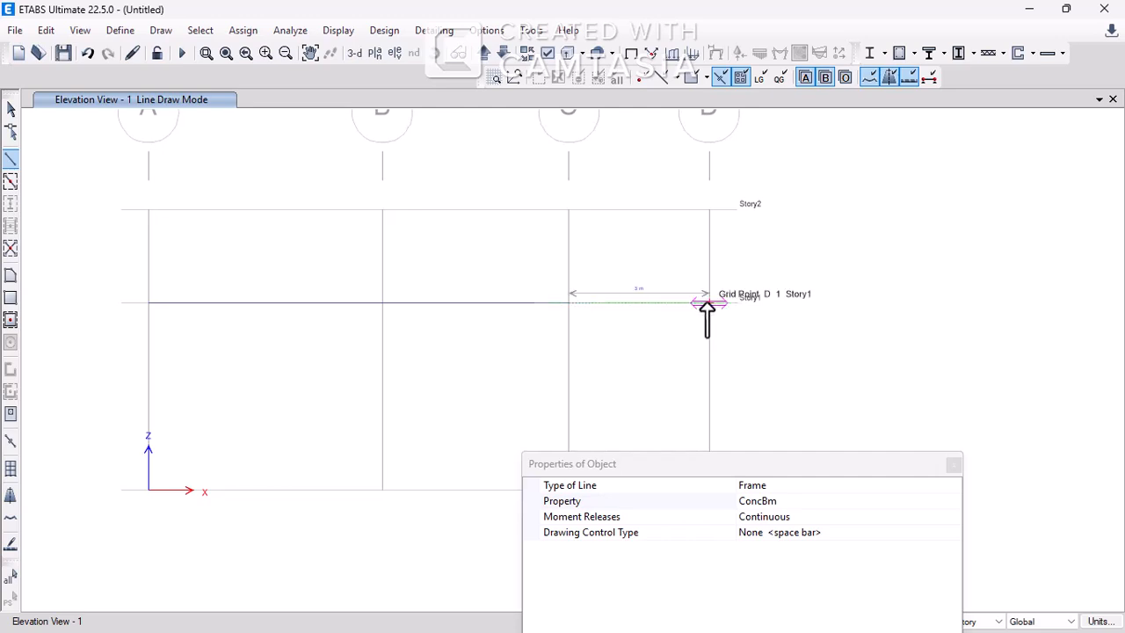
click(708, 303)
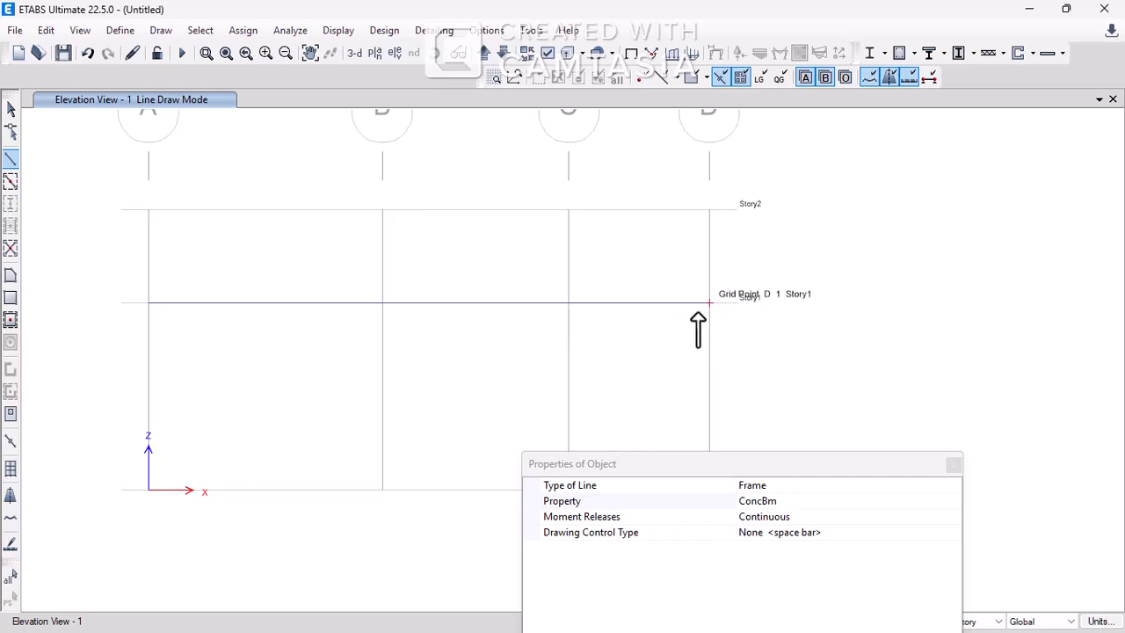
- Draw ConcCol columns at grid C from Story1 up to Story2 and at grid B from Story1 down to Base
click(778, 500)
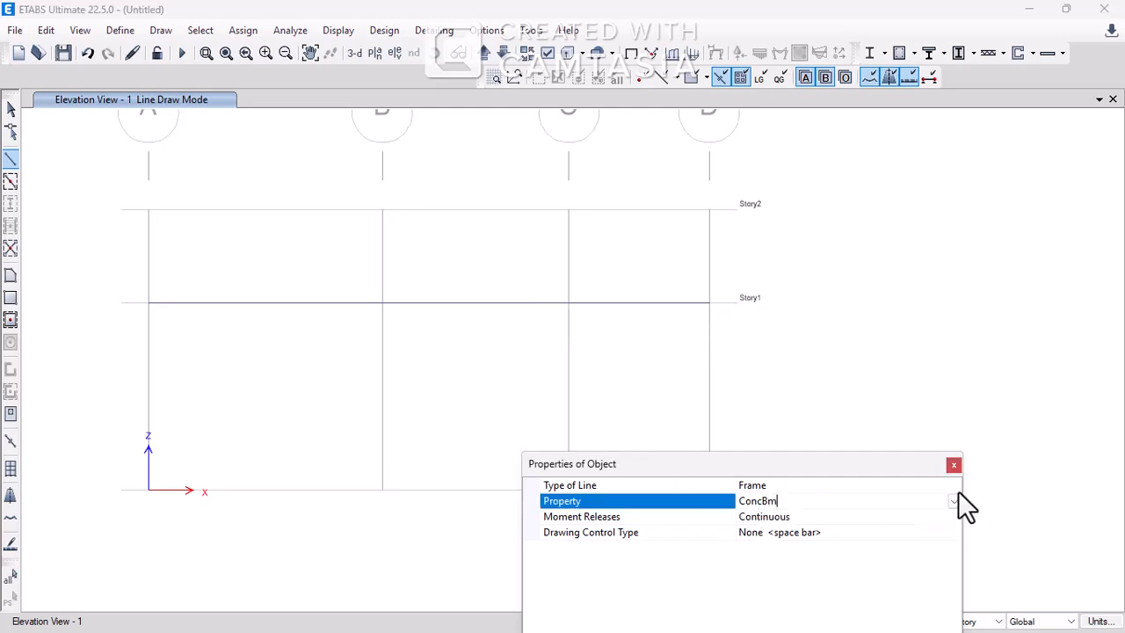
click(954, 500)
click(761, 531)
click(568, 303)
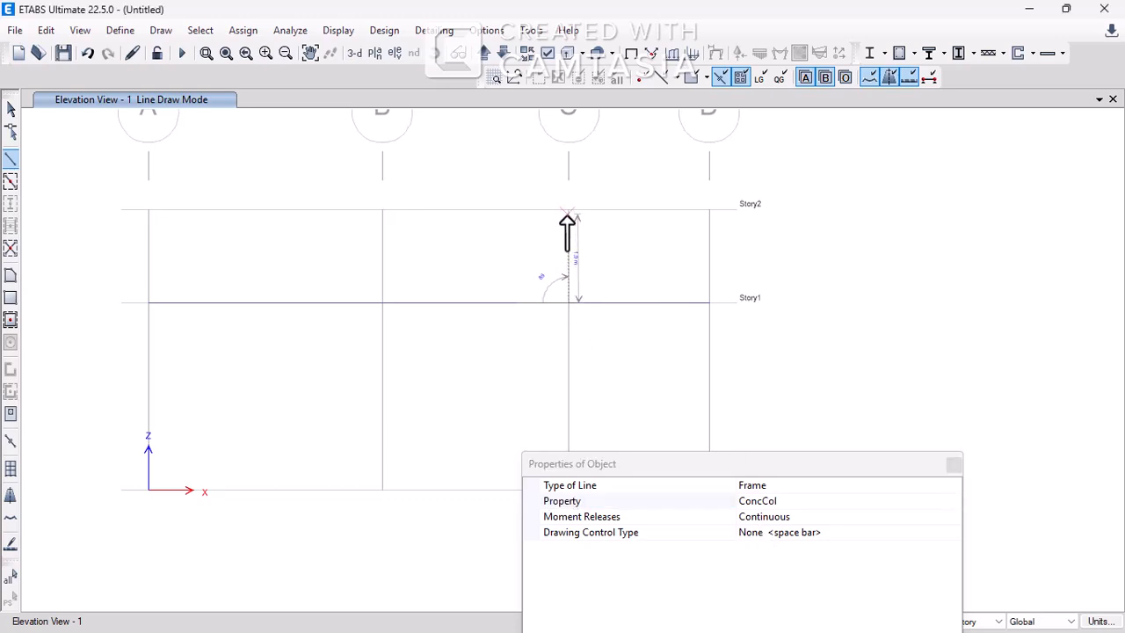
double_click(567, 209)
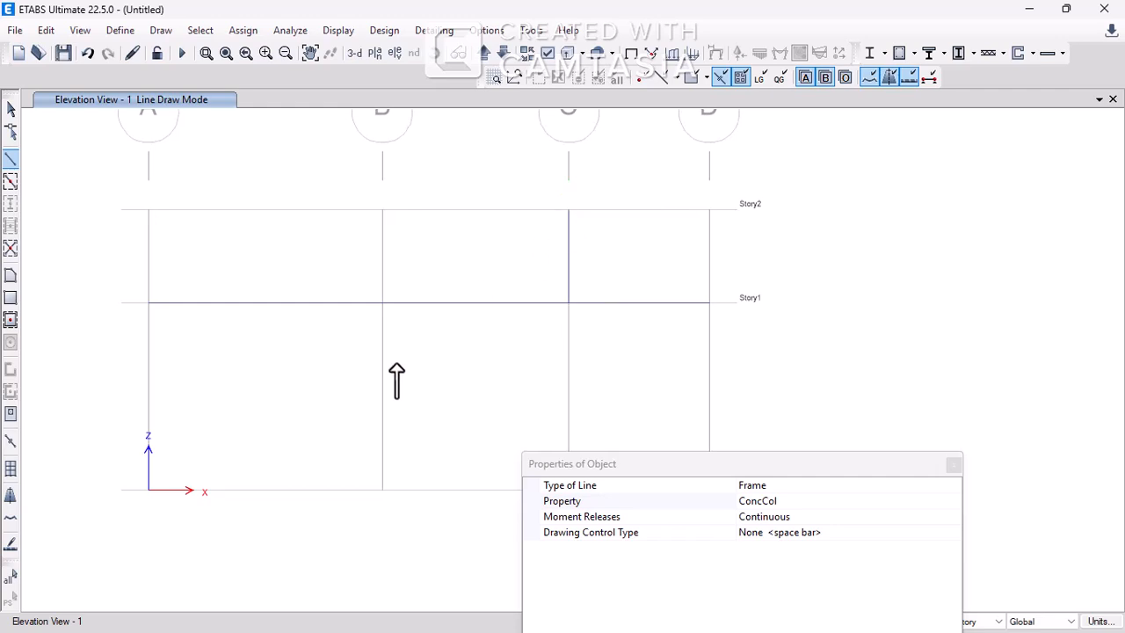
click(383, 304)
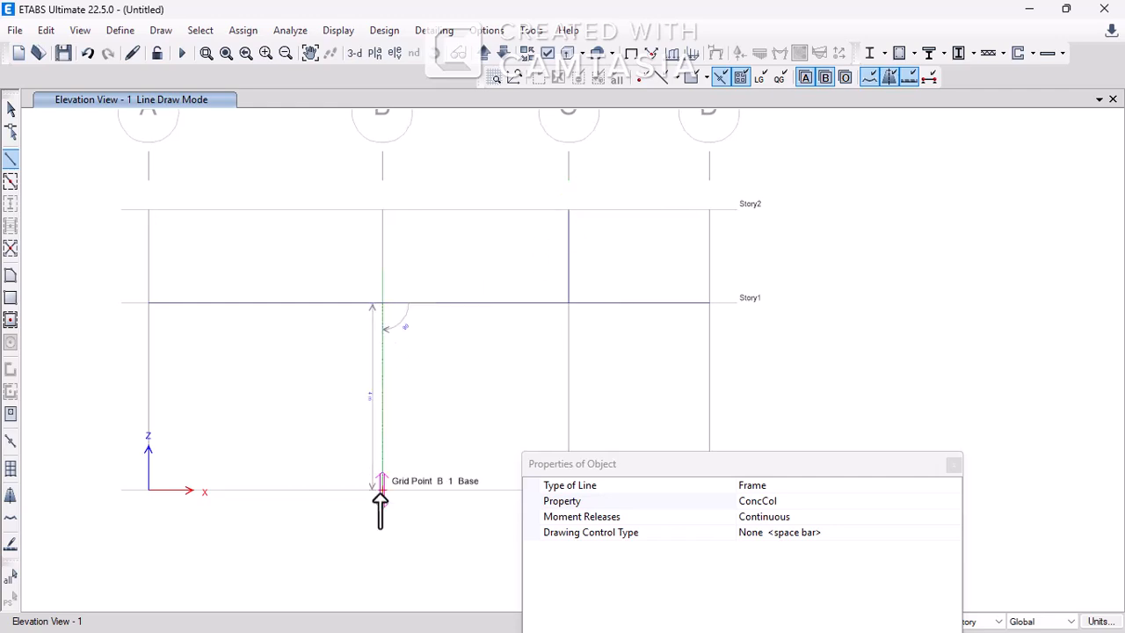
double_click(381, 491)
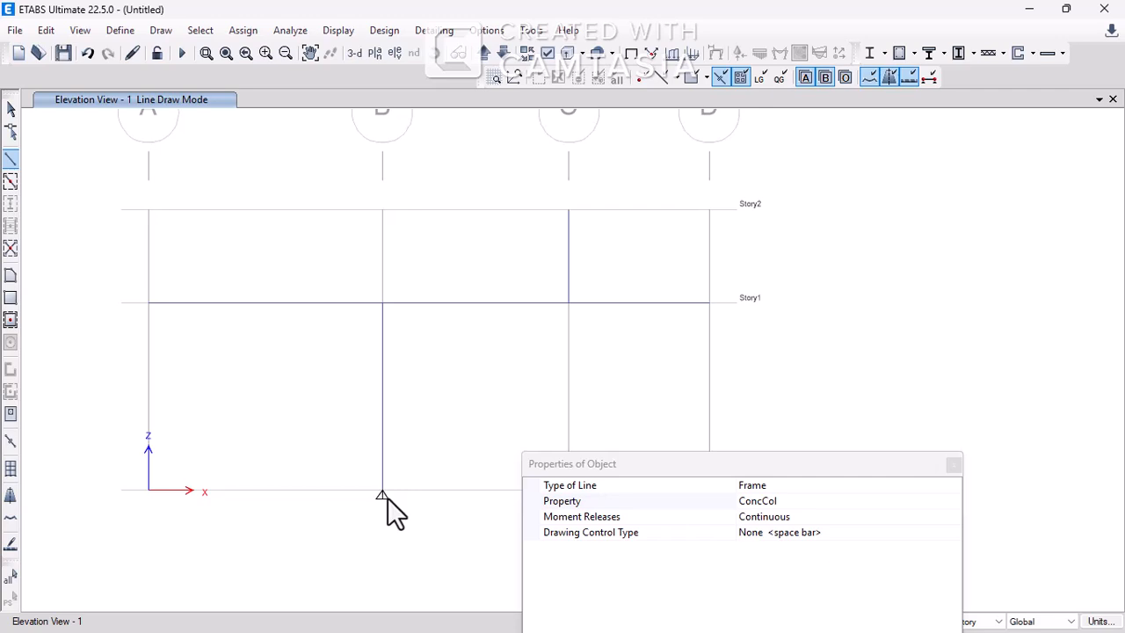
drag(626, 471, 479, 467)
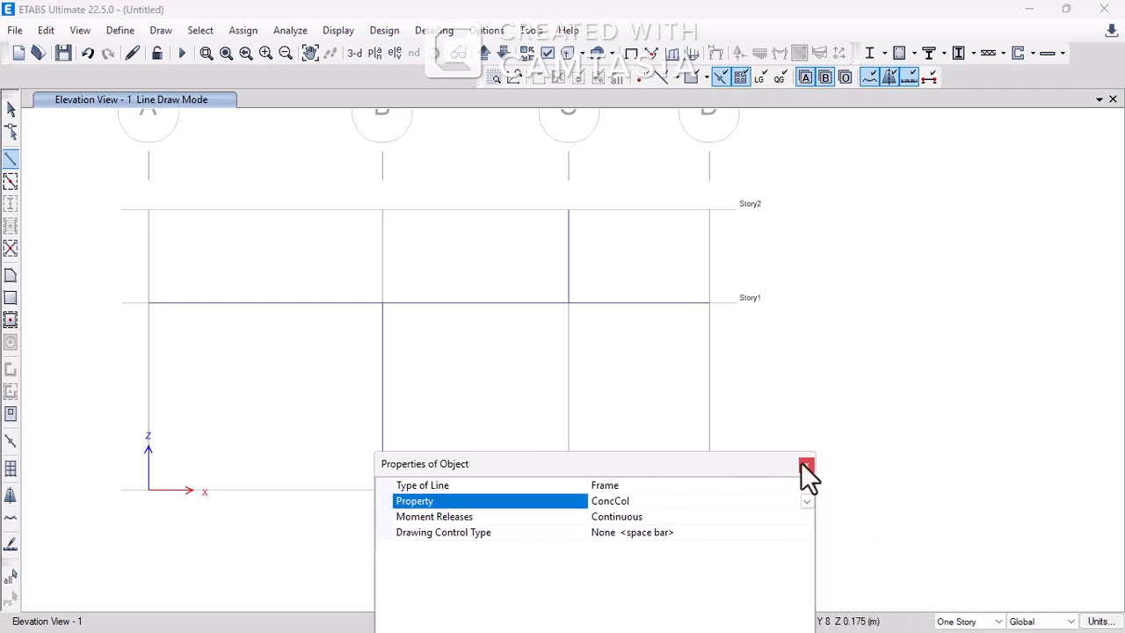
click(806, 465)
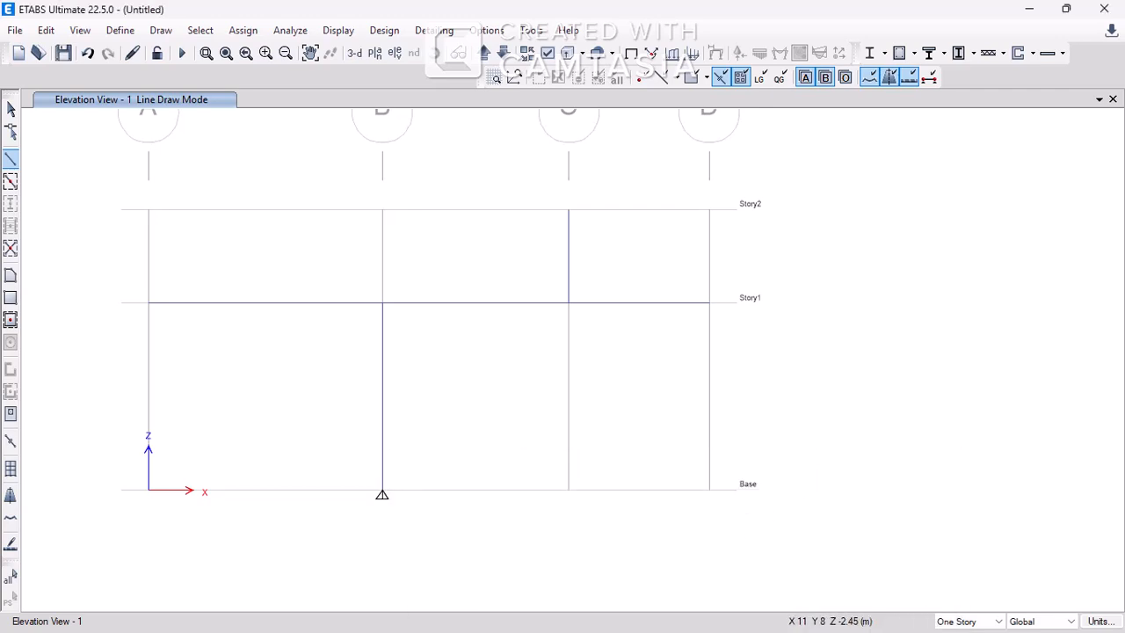
- Switch to the browser, check the supports in the Figure 10.8 frame example, and return to ETABS
key(super)
click(577, 615)
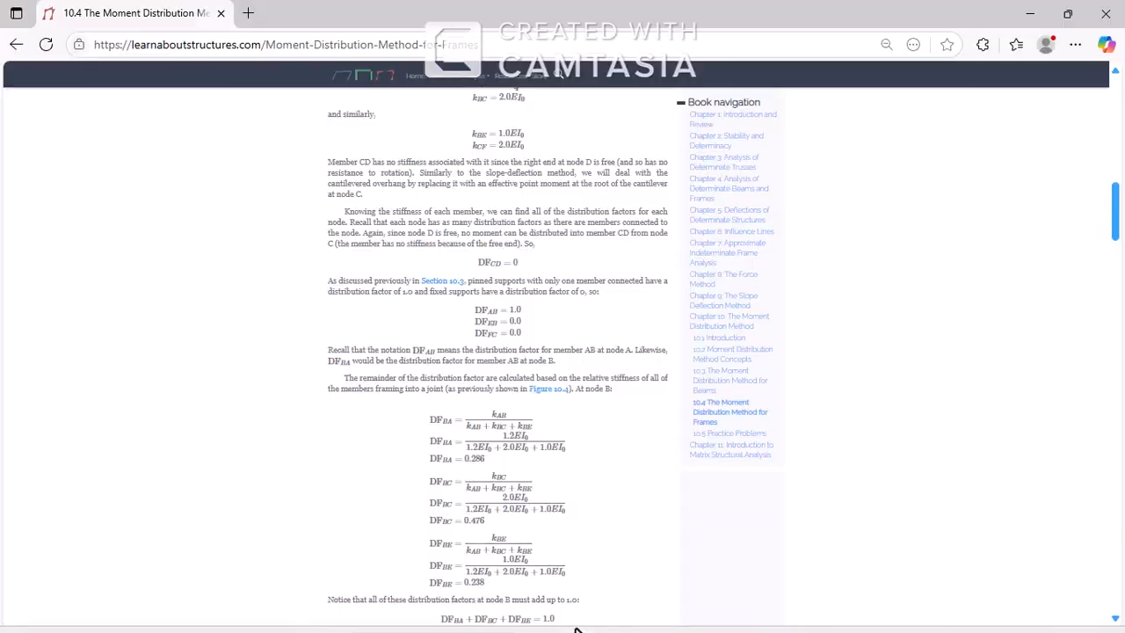
scroll(571, 356, up, 10)
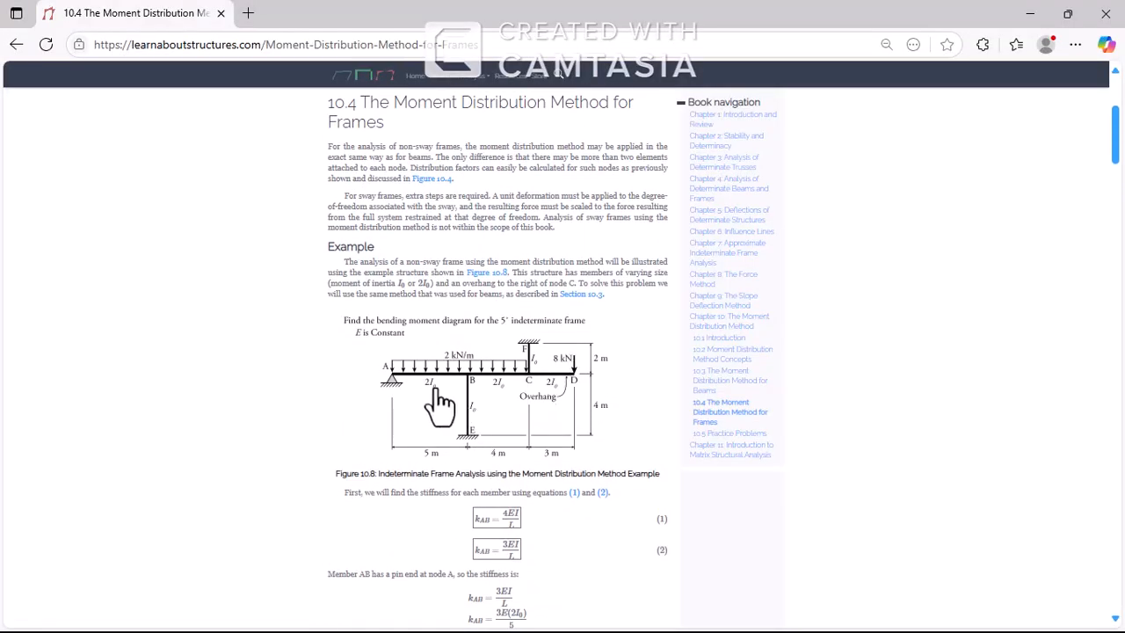
click(1024, 19)
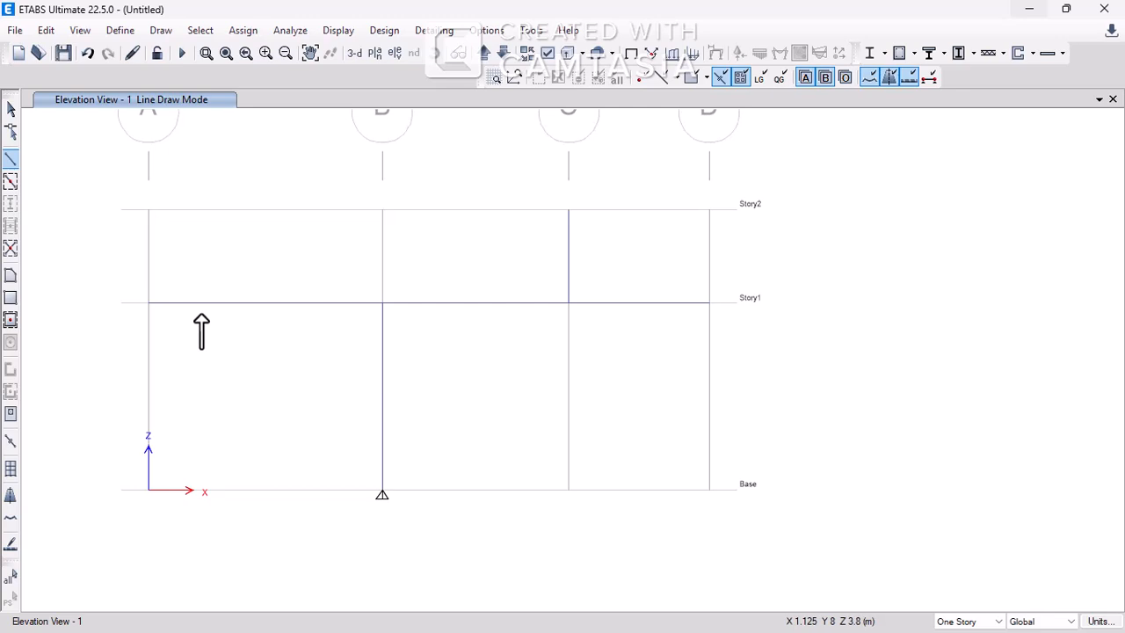
- Assign a pinned restraint, fixing translation in X, Y and Z, to the Story1 joint at grid A
key(Escape)
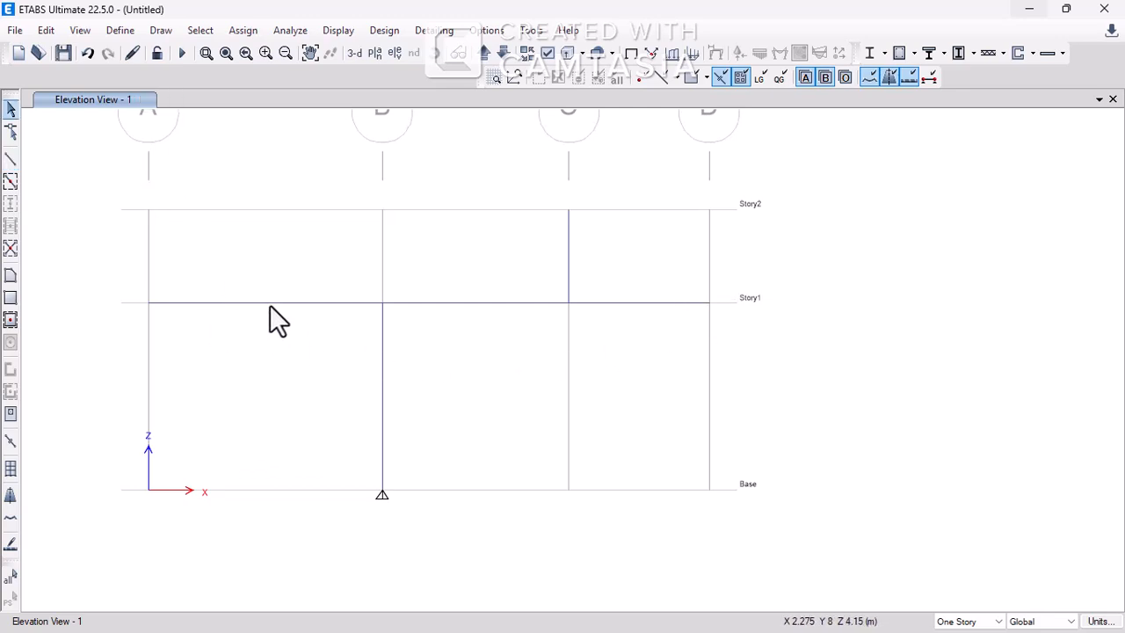
click(312, 302)
key(Escape)
drag(121, 280, 182, 341)
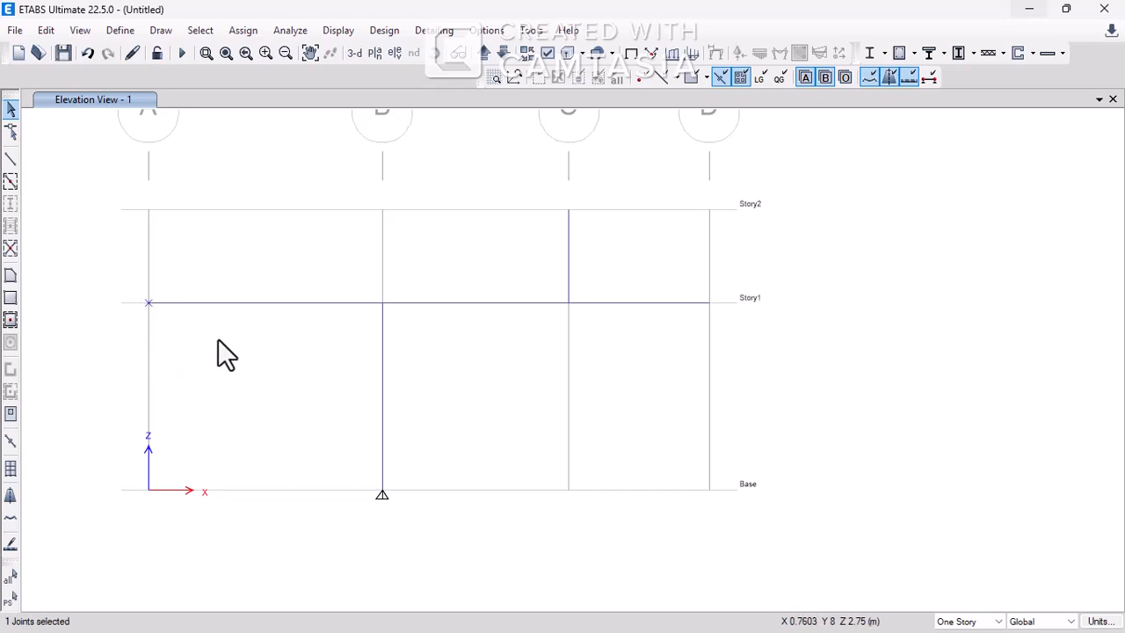
click(242, 30)
mouse_move(290, 52)
click(528, 54)
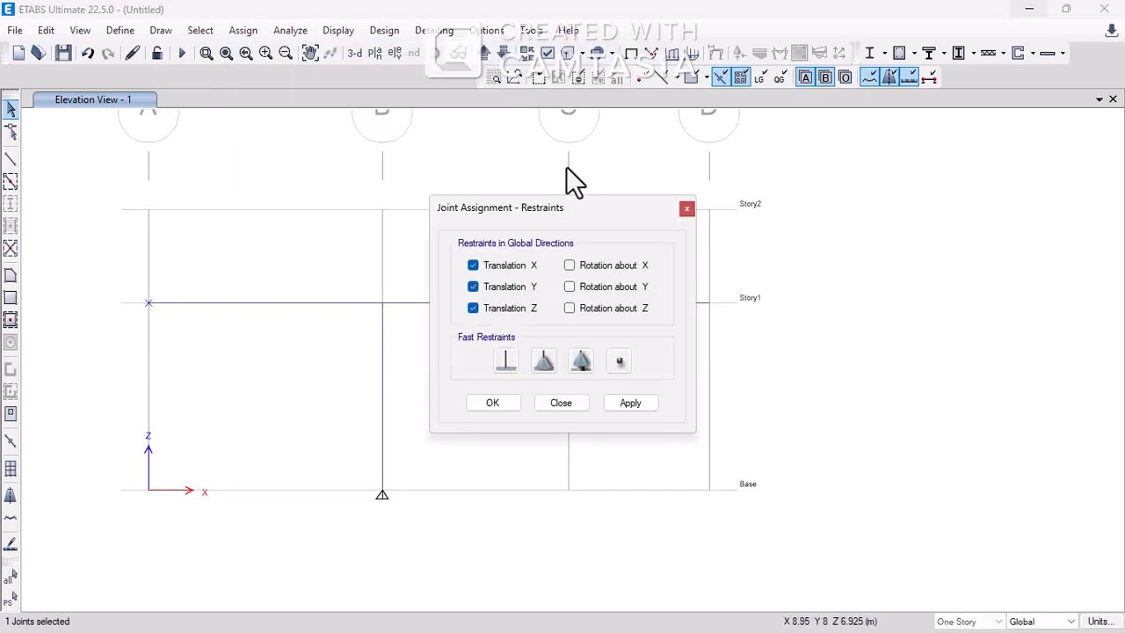
click(544, 362)
click(612, 403)
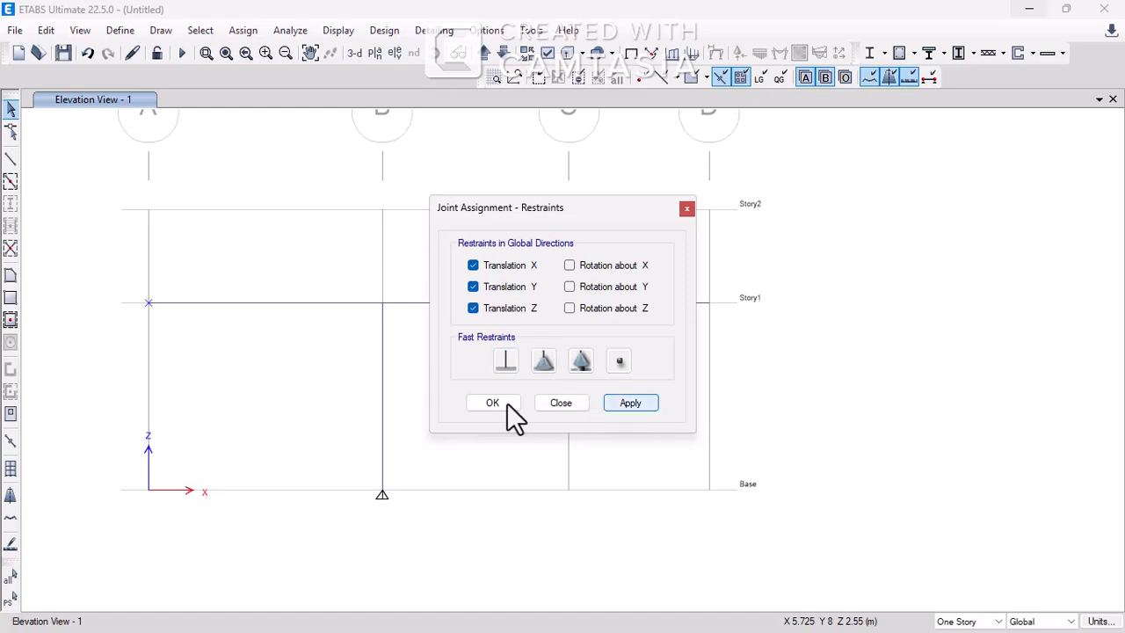
- Assign fixed restraints, with all translations and rotations restrained, to the Base joint at grid B and the Story2 joint at grid C
drag(321, 479, 482, 543)
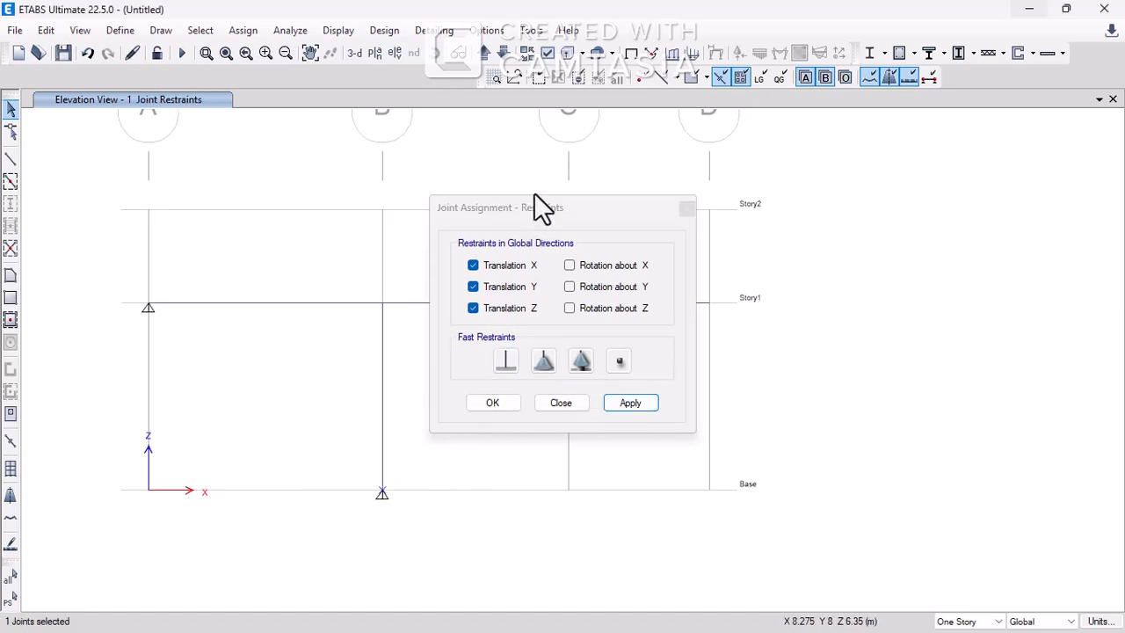
drag(535, 207, 579, 359)
drag(529, 188, 599, 238)
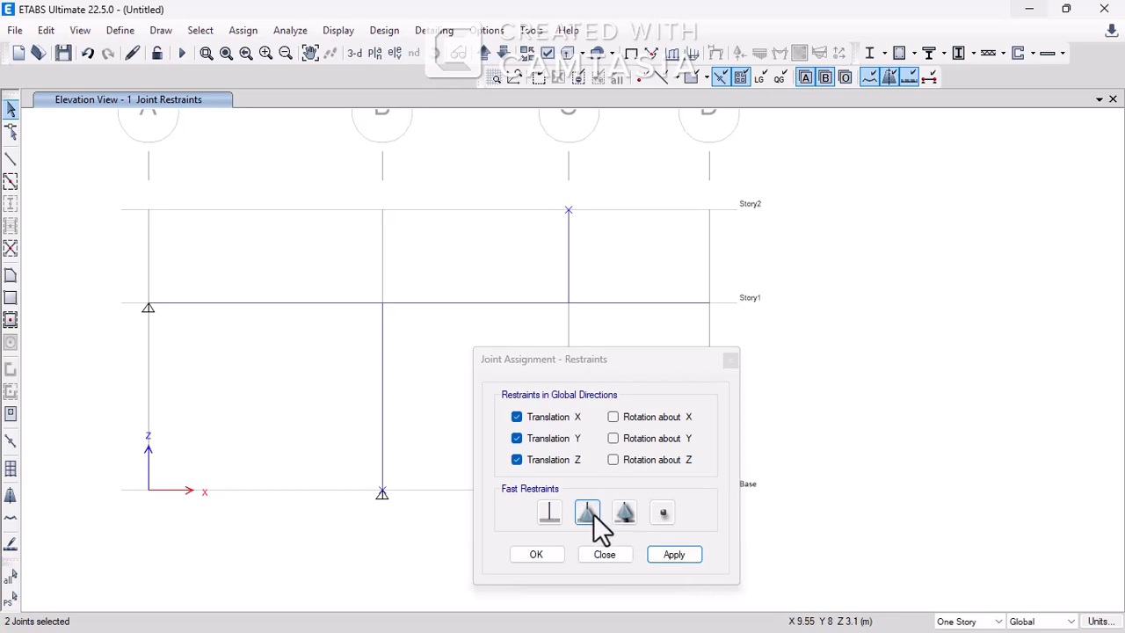
click(556, 510)
click(675, 556)
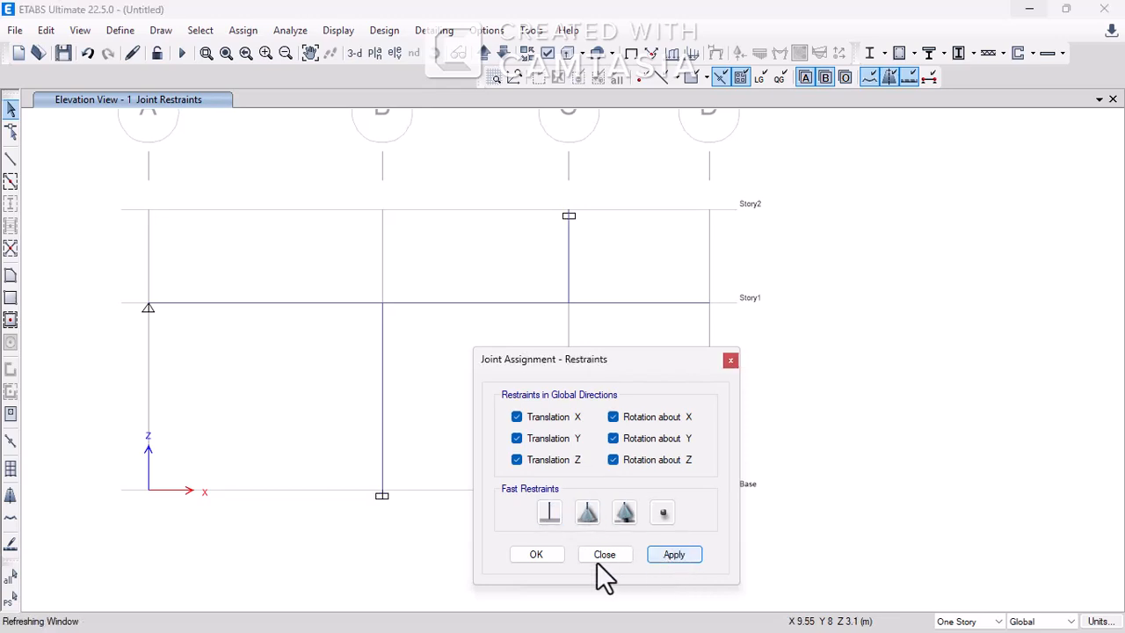
click(536, 552)
- Select the Story1 beams A–B and B–C and enter a 2 kN/m uniform Dead load in the gravity direction without assigning it
click(457, 303)
click(273, 302)
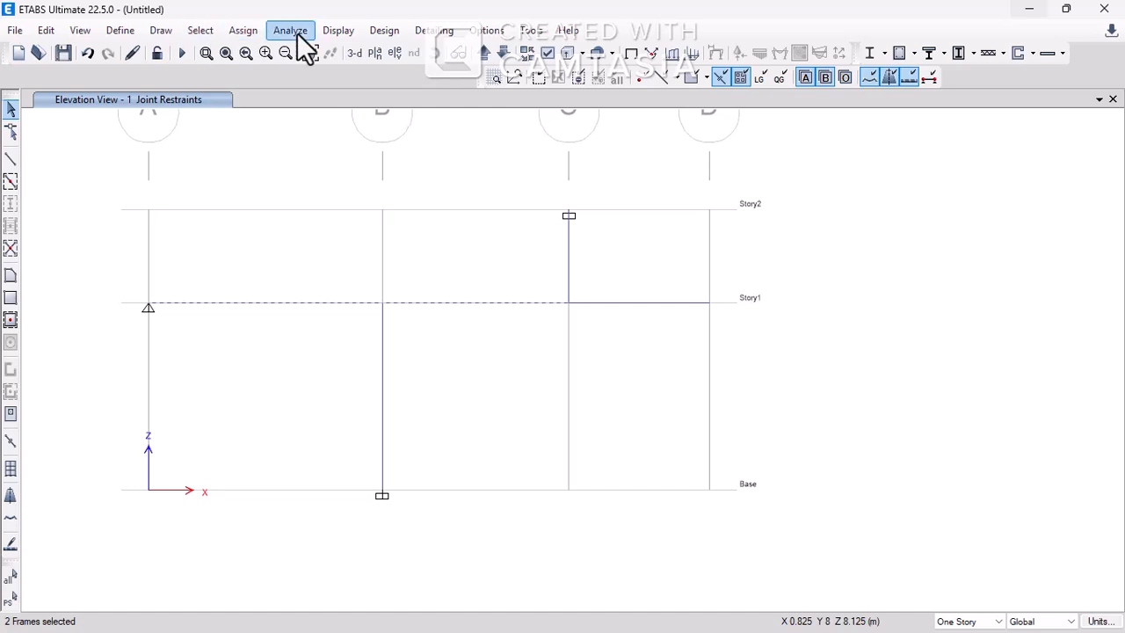
click(251, 37)
mouse_move(287, 186)
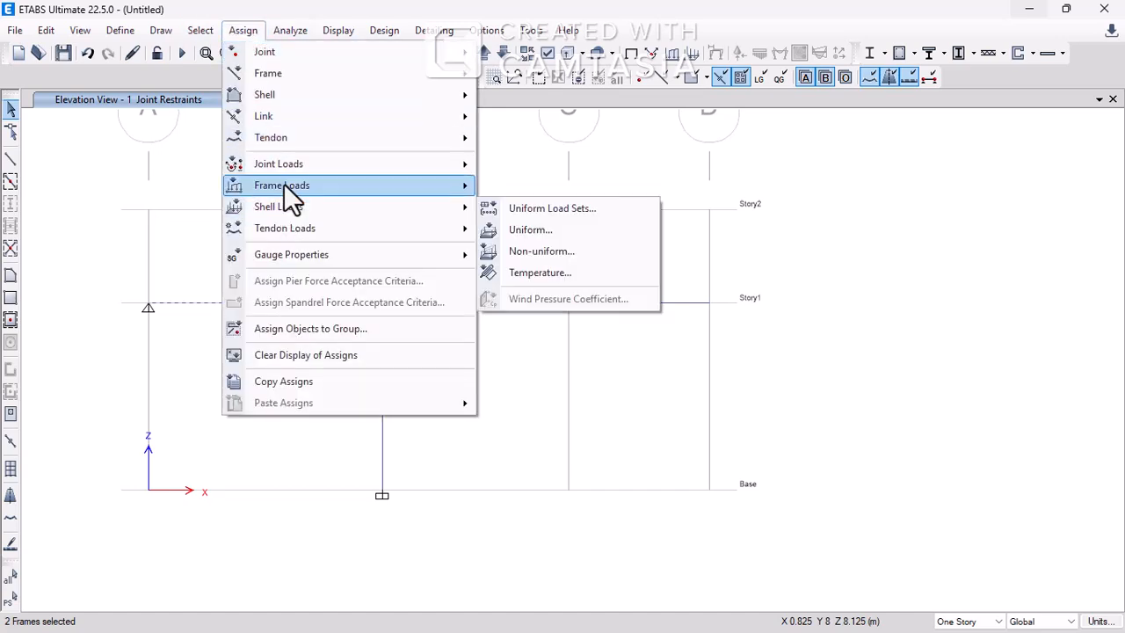
click(532, 208)
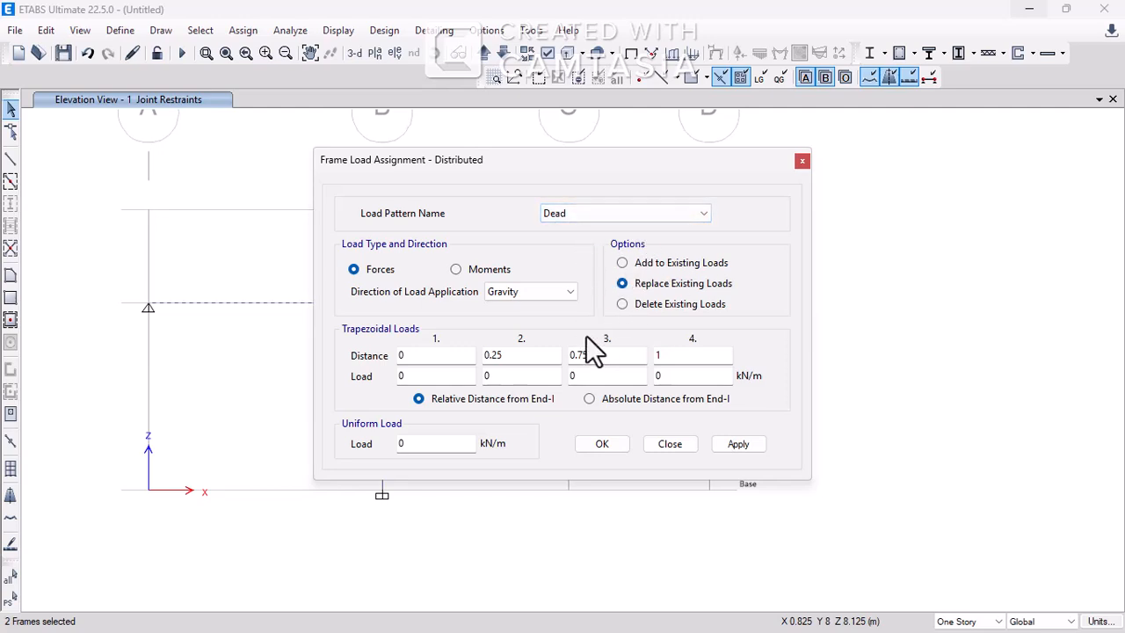
click(448, 442)
key(BackSpace)
text(2)
click(673, 446)
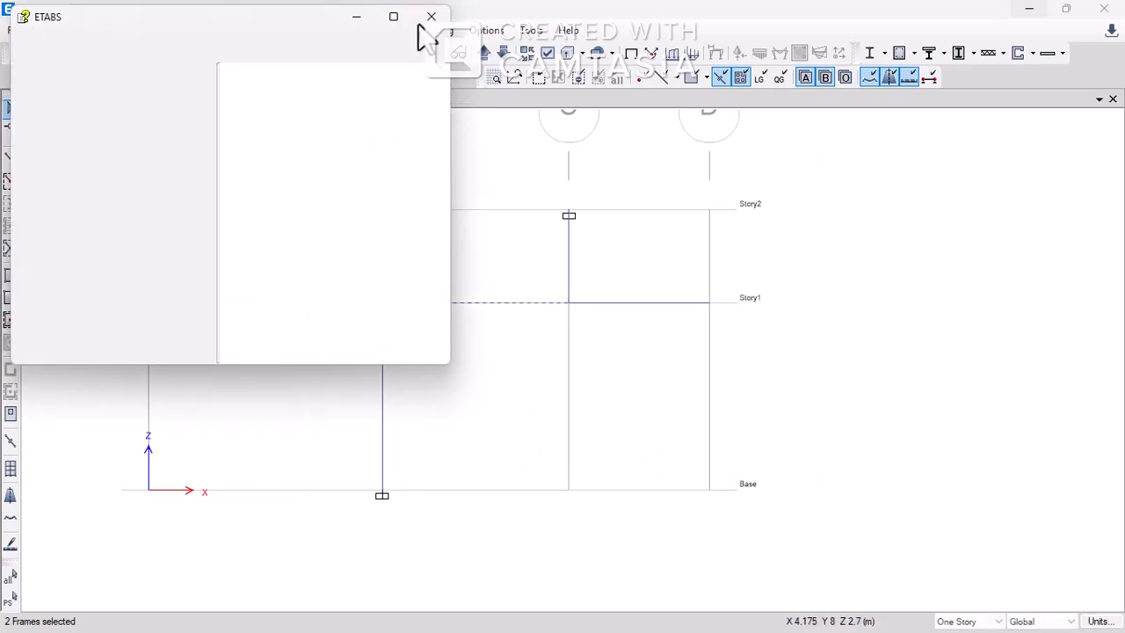
- Set the self-weight multiplier of the Dead load pattern to 0
click(121, 29)
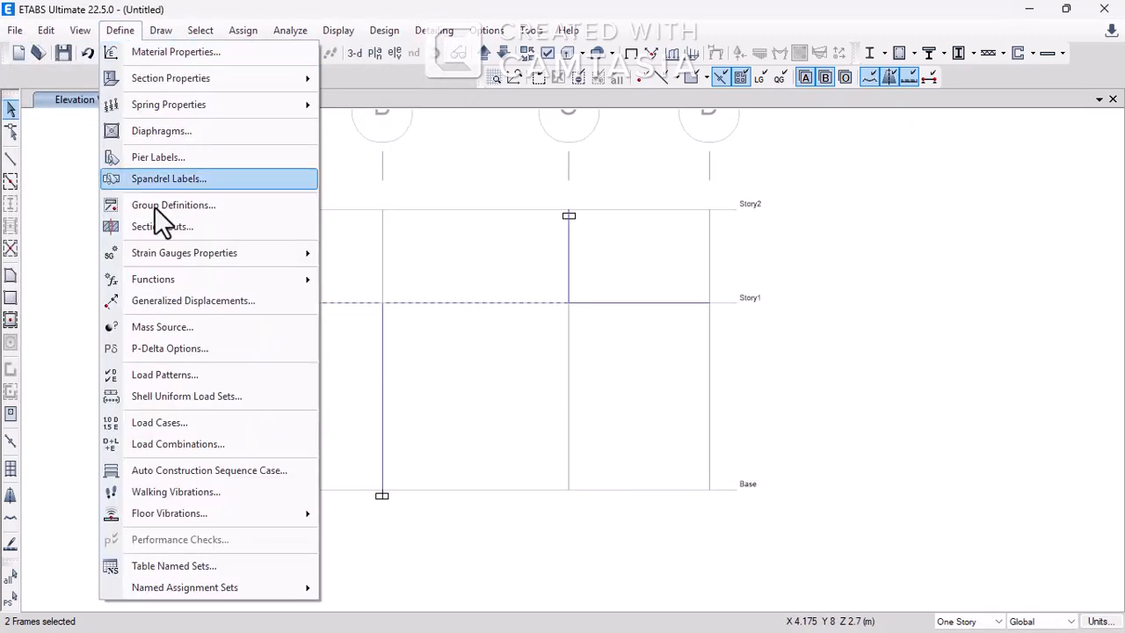
click(169, 376)
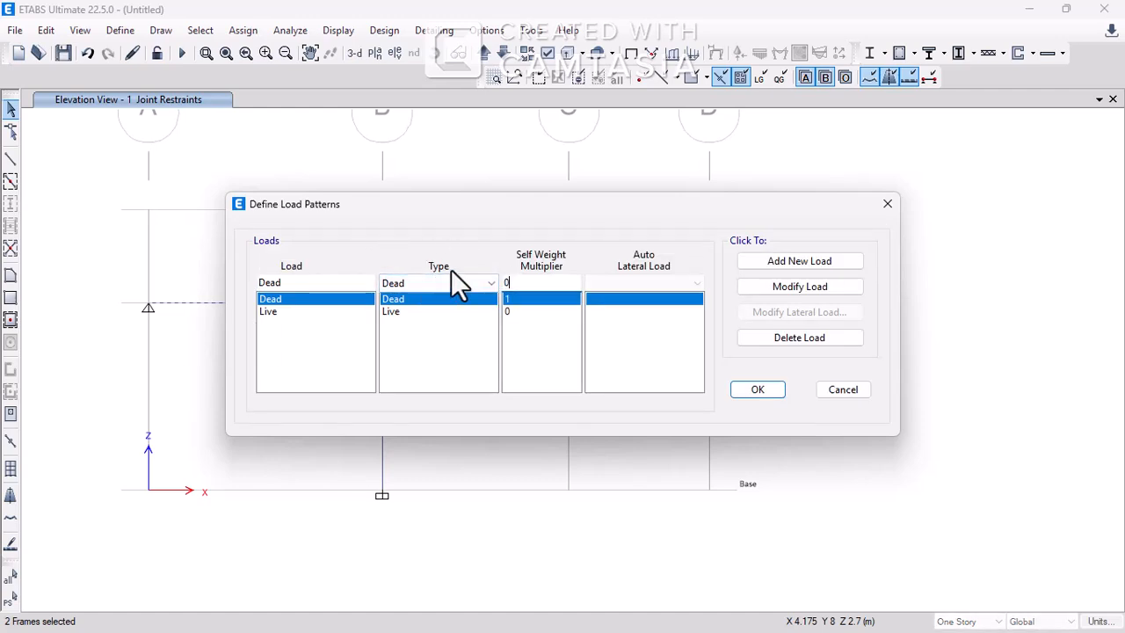
text(0)
click(774, 286)
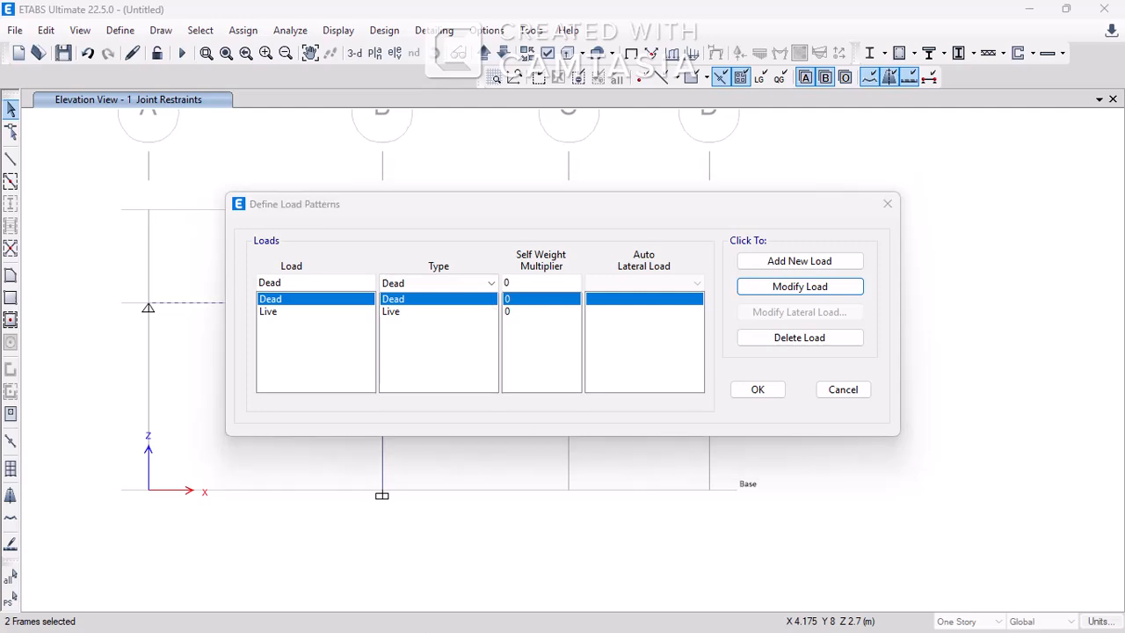
- Switch to the browser to review the fixed end moments in Figure 10.9, return to ETABS and accept the load pattern definitions
key(super)
click(580, 612)
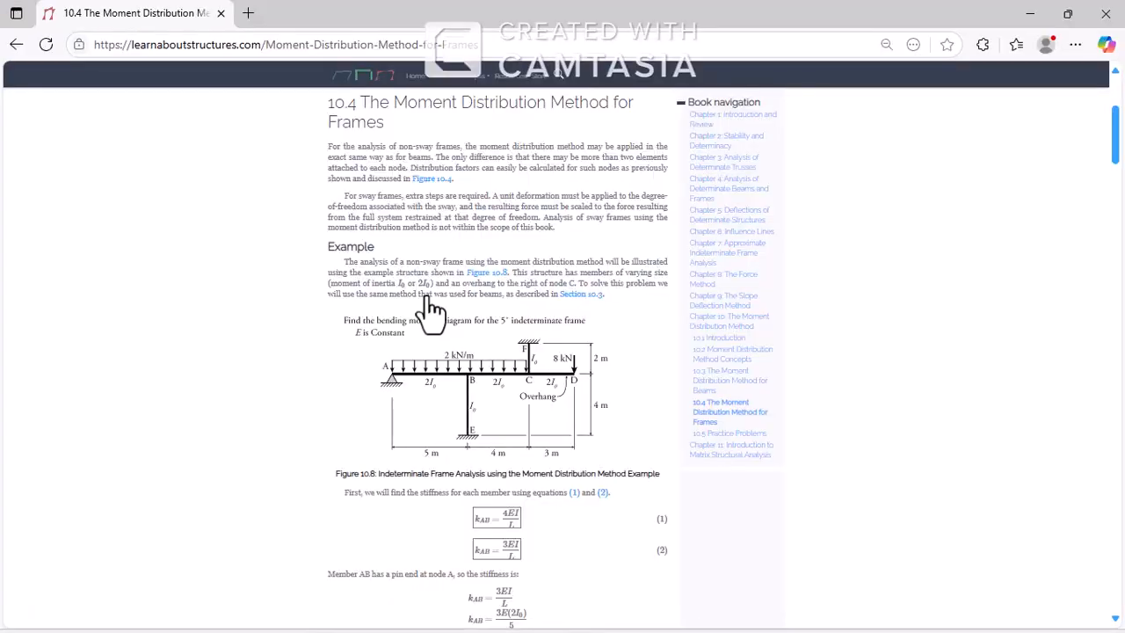
scroll(428, 247, up, 2)
scroll(497, 426, down, 20)
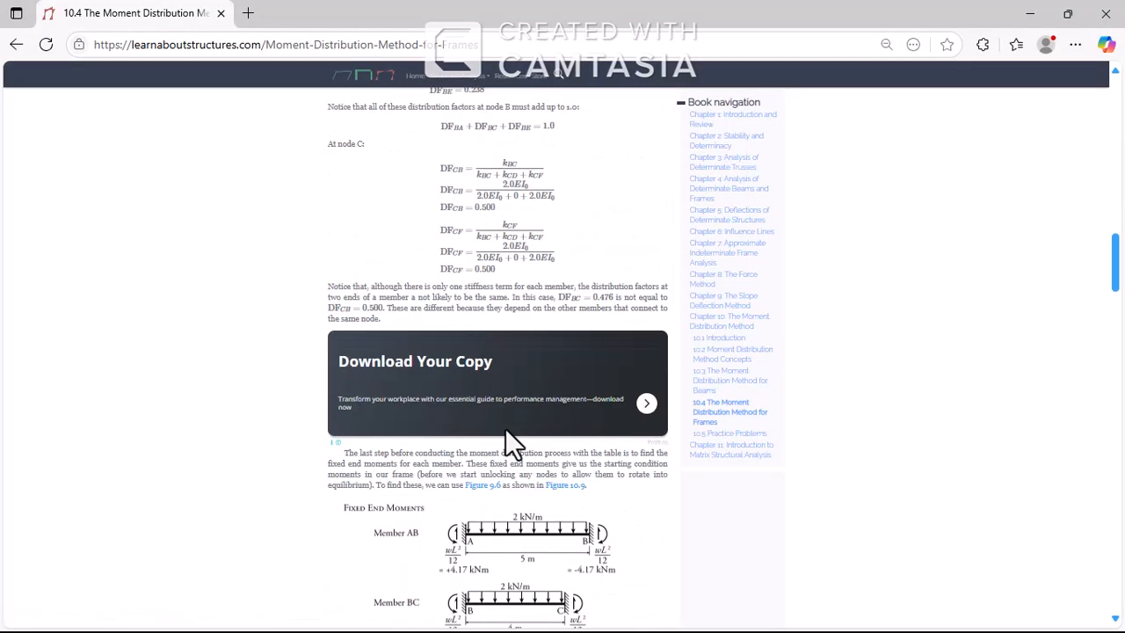
scroll(501, 374, up, 6)
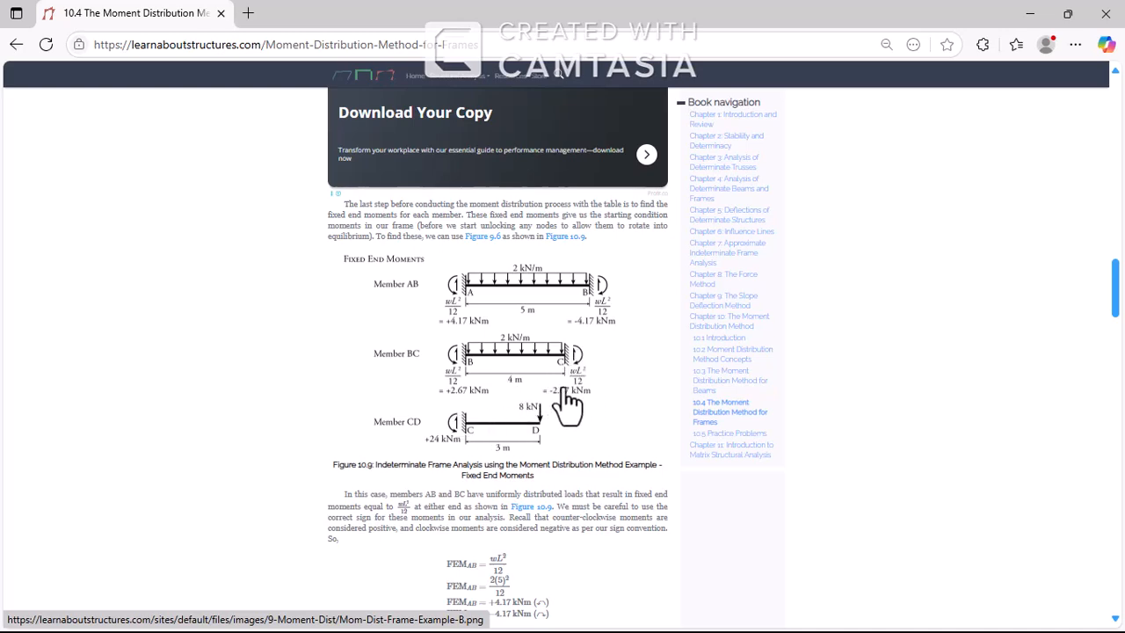
scroll(562, 472, down, 3)
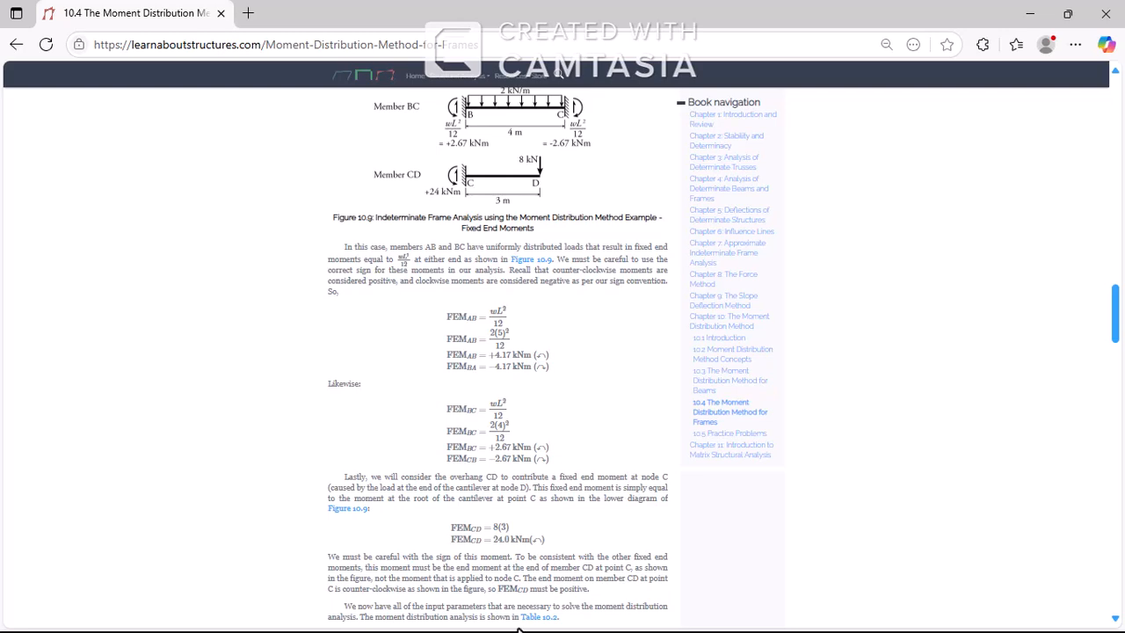
key(super)
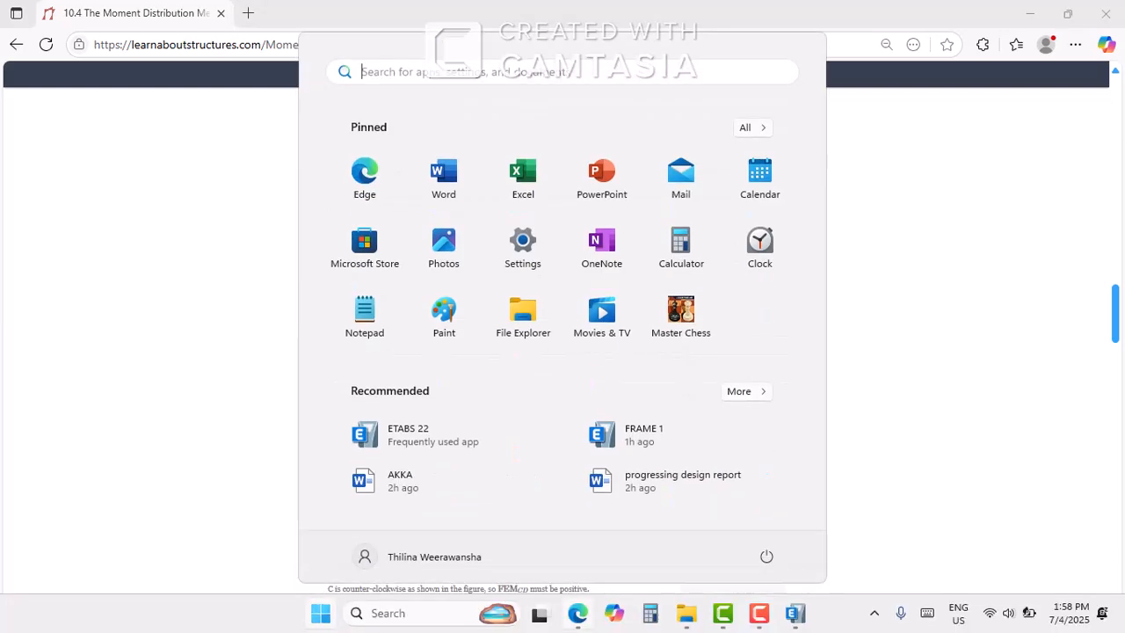
click(577, 615)
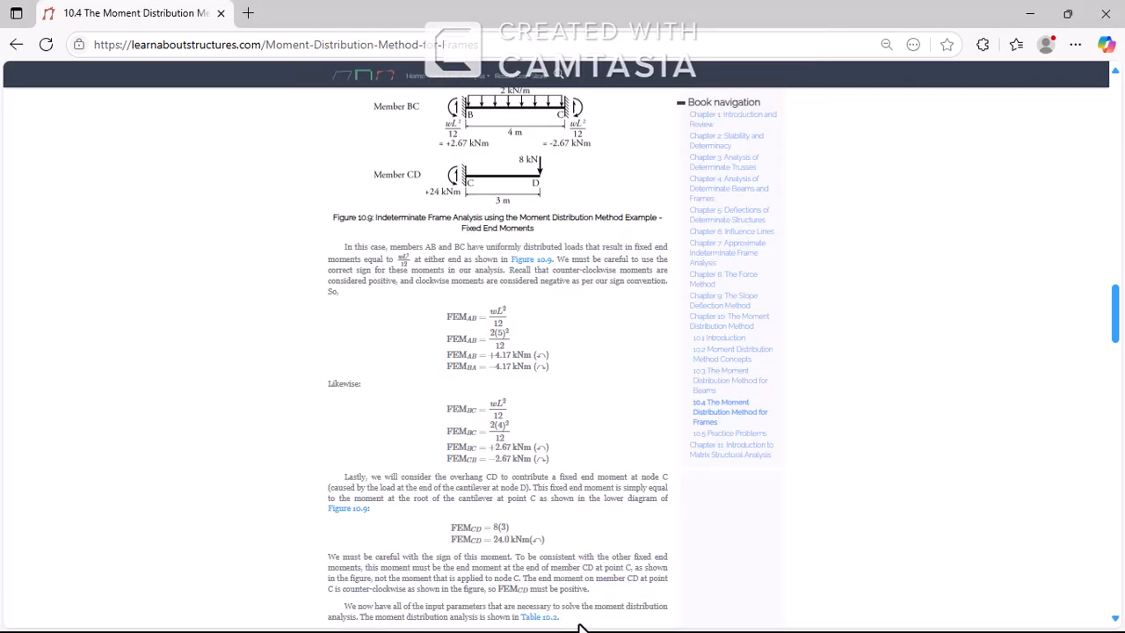
key(super)
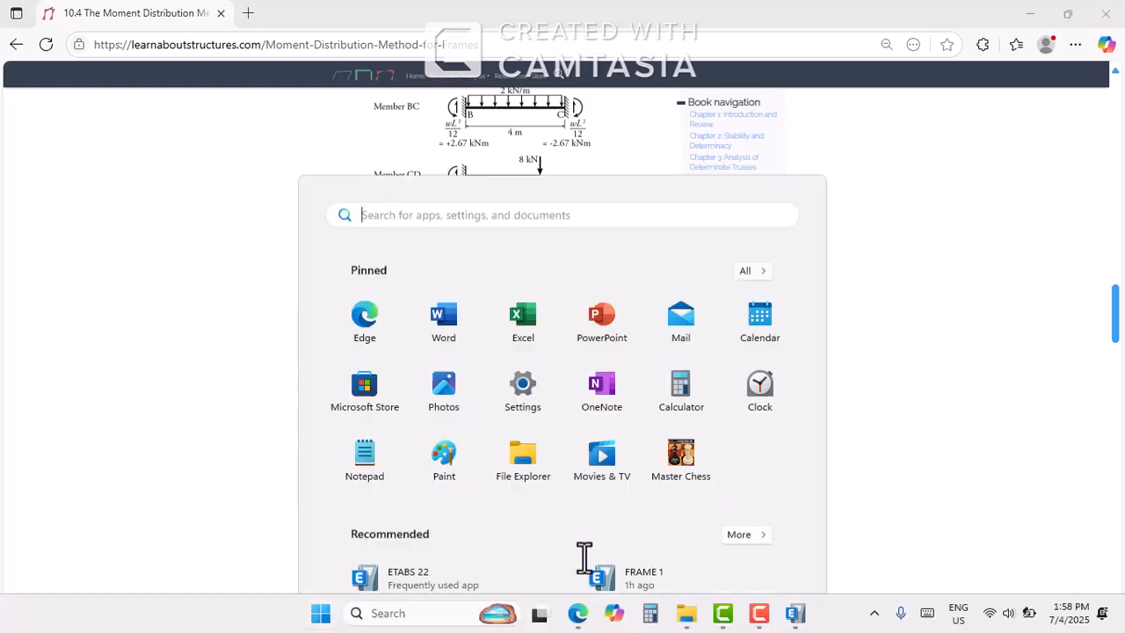
click(795, 613)
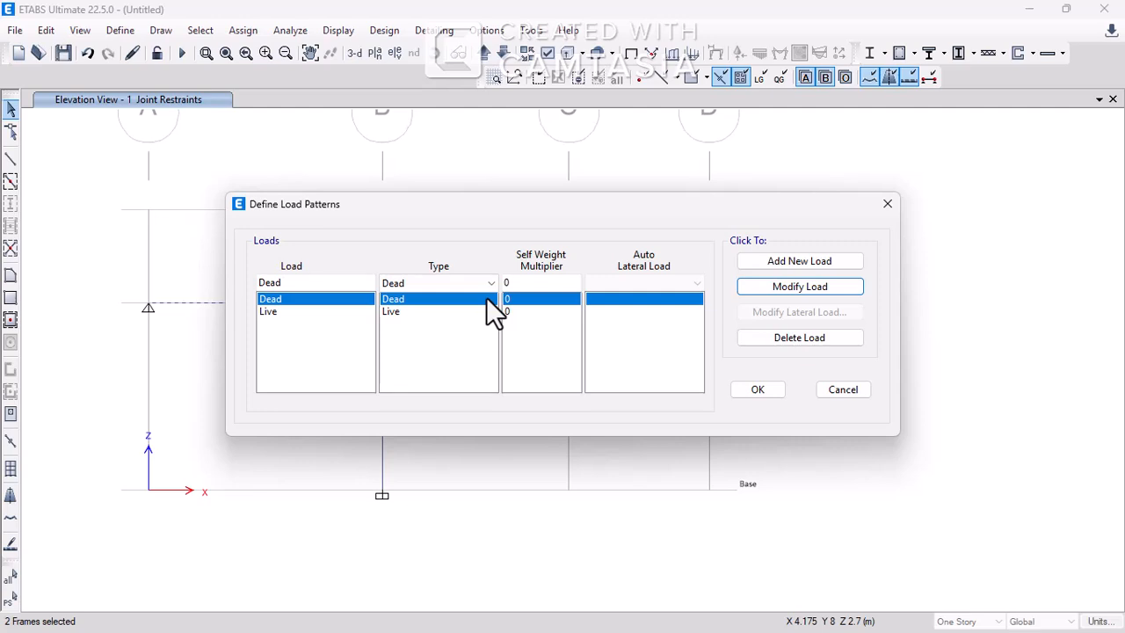
click(513, 300)
click(759, 391)
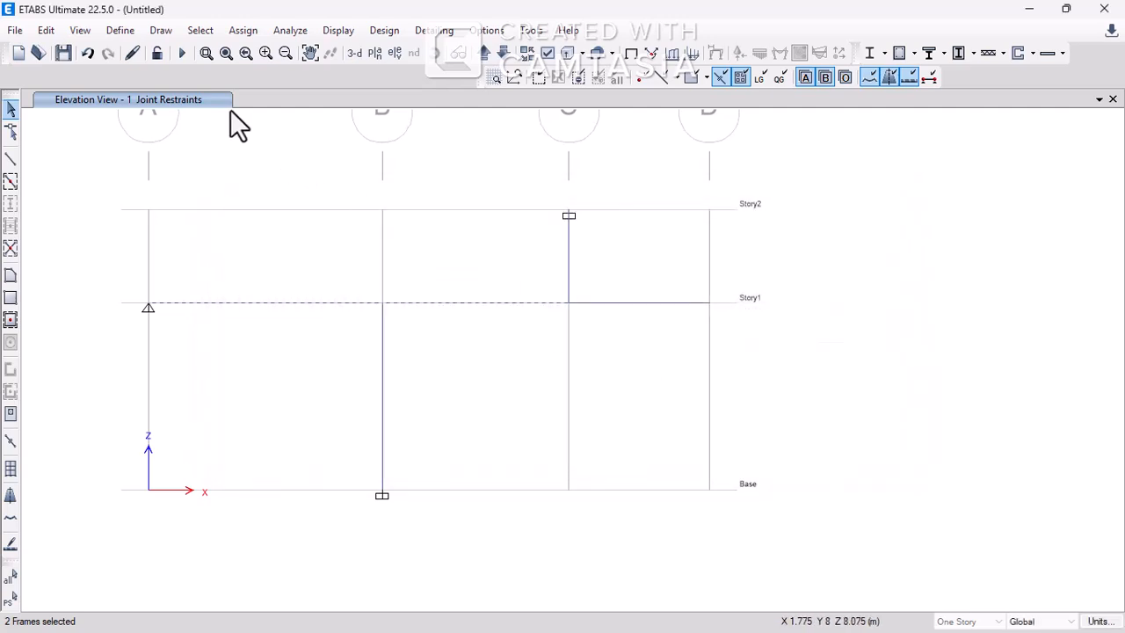
- Check the stiffness modifiers of the ConcBm frame section
click(123, 33)
mouse_move(267, 80)
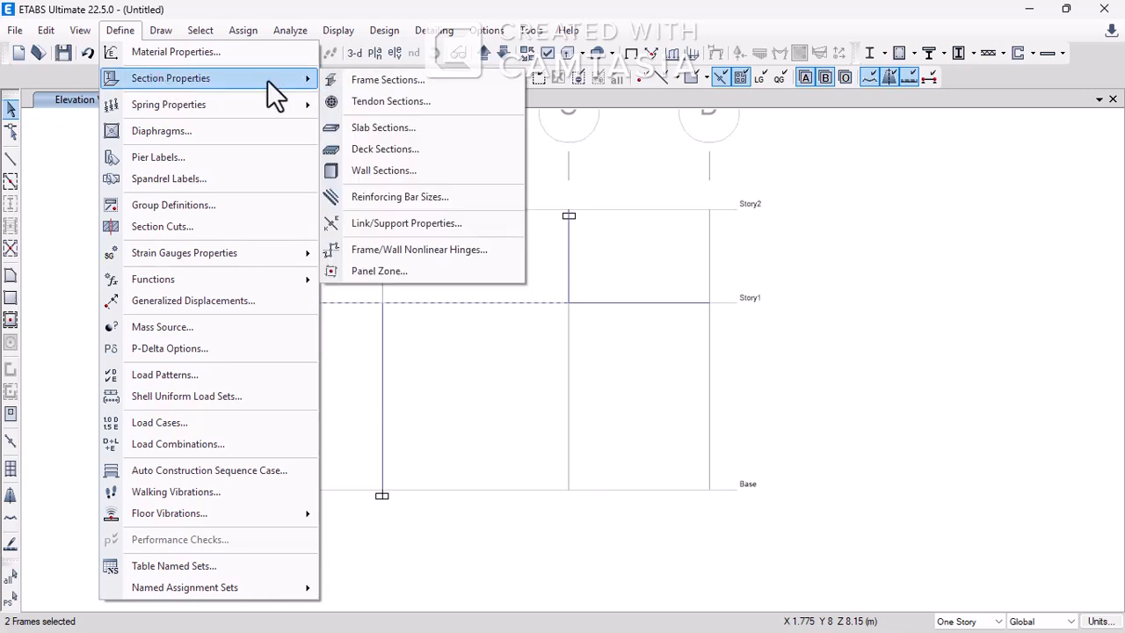
click(334, 81)
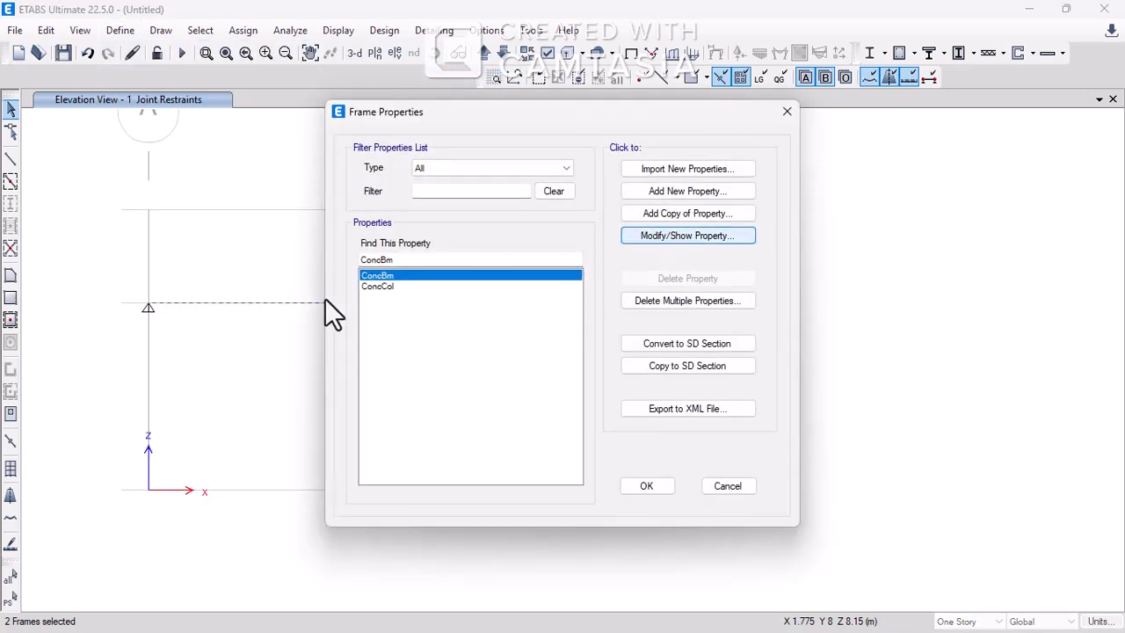
double_click(465, 285)
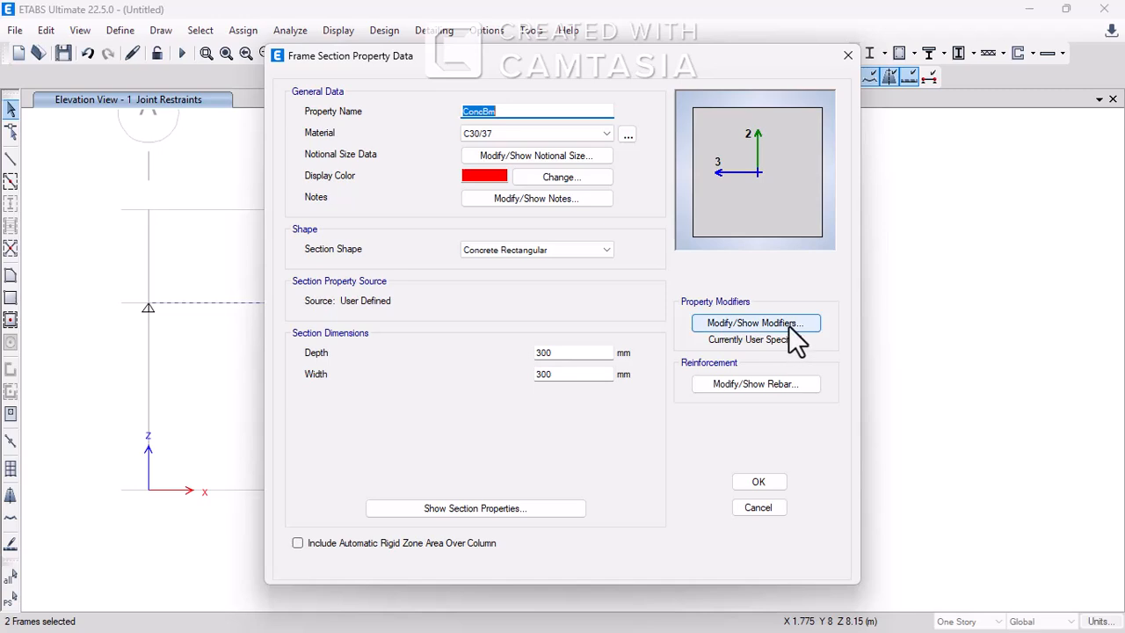
click(788, 326)
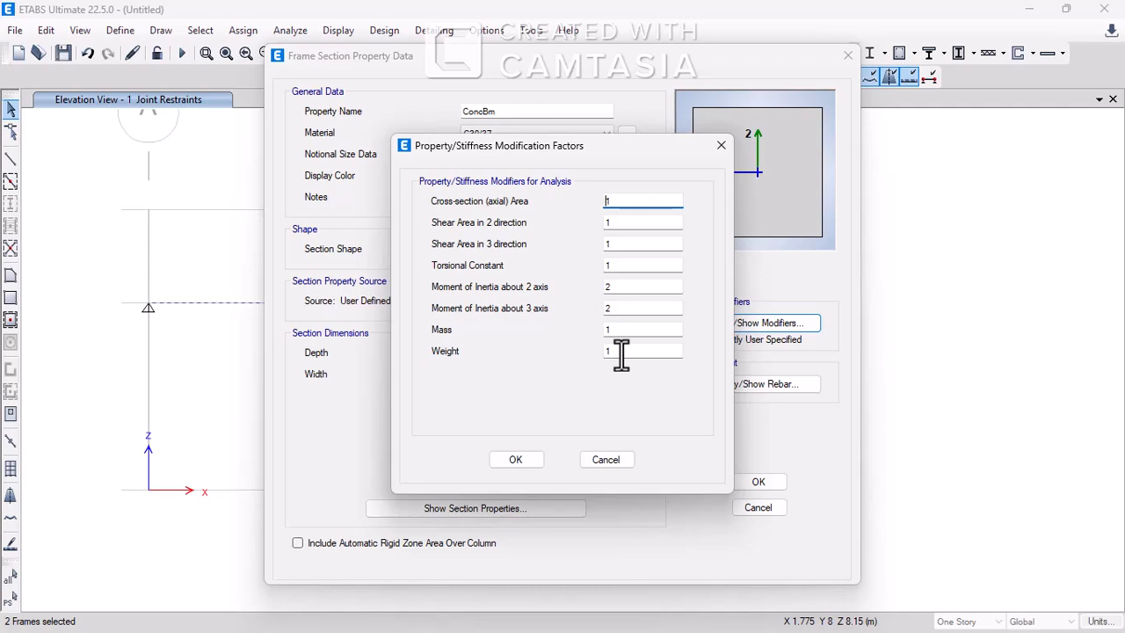
click(514, 460)
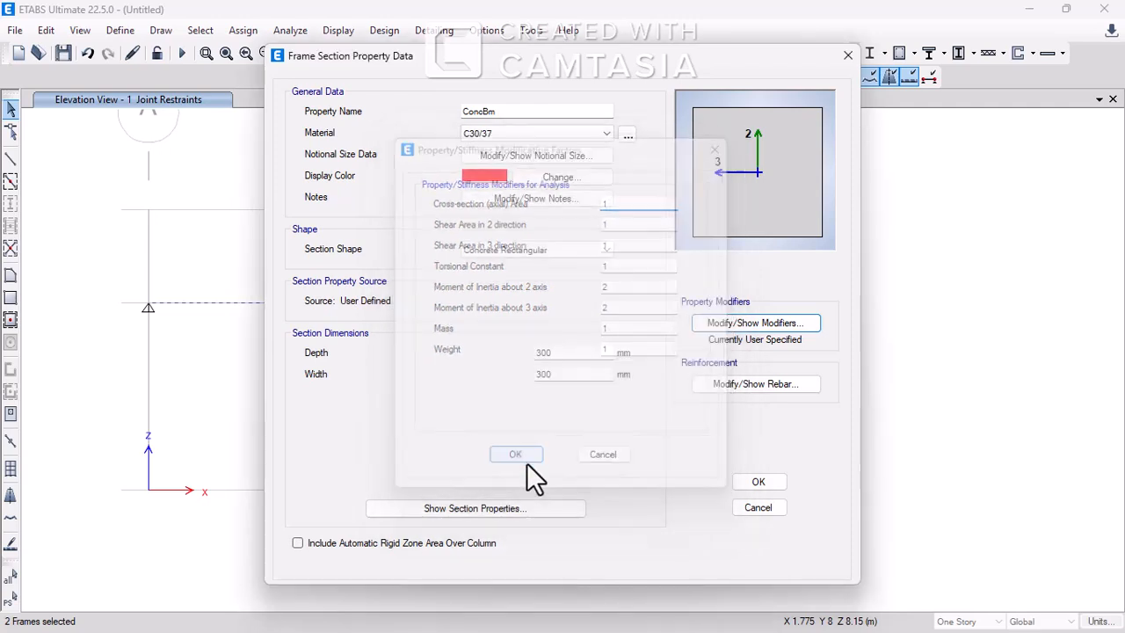
click(742, 482)
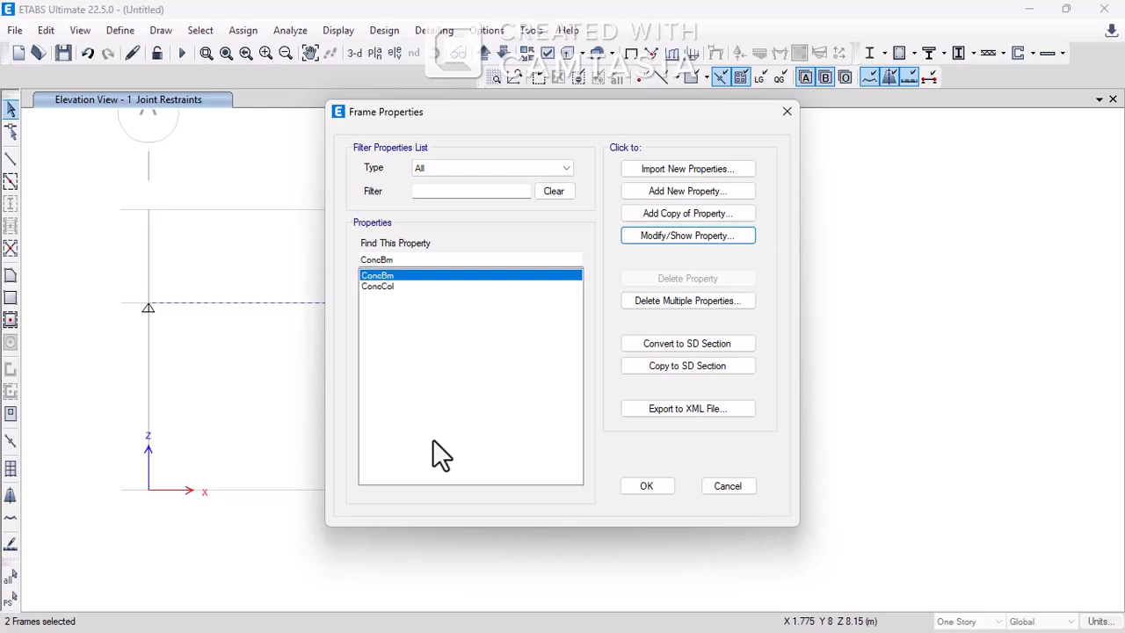
click(722, 488)
- Review the self-weight multiplier of the Dead load pattern again
click(123, 31)
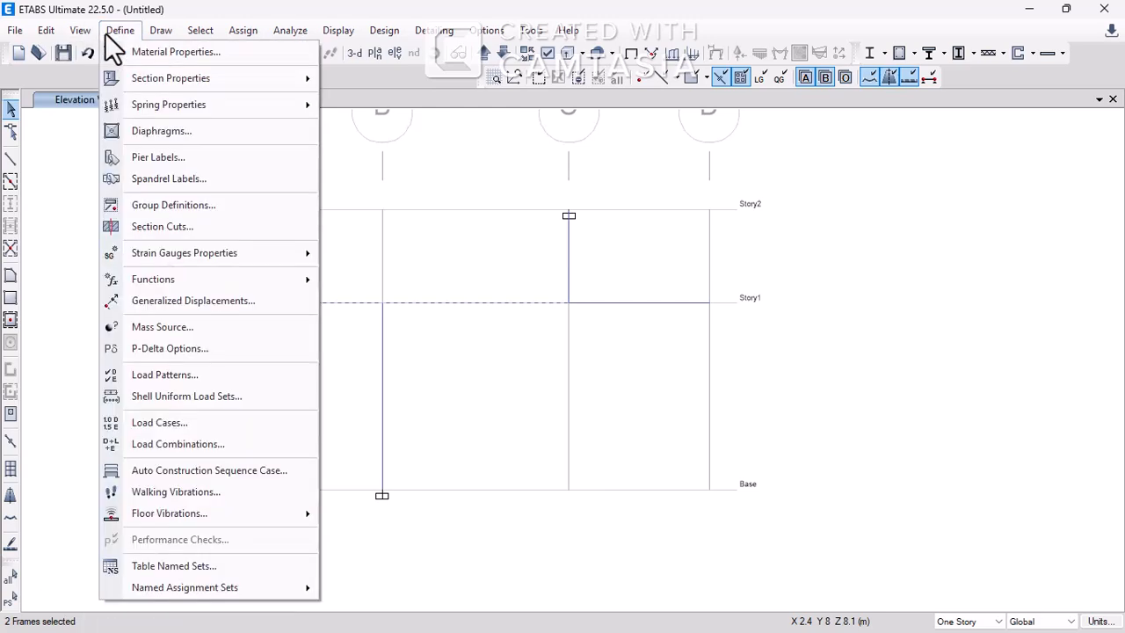
click(117, 31)
click(123, 36)
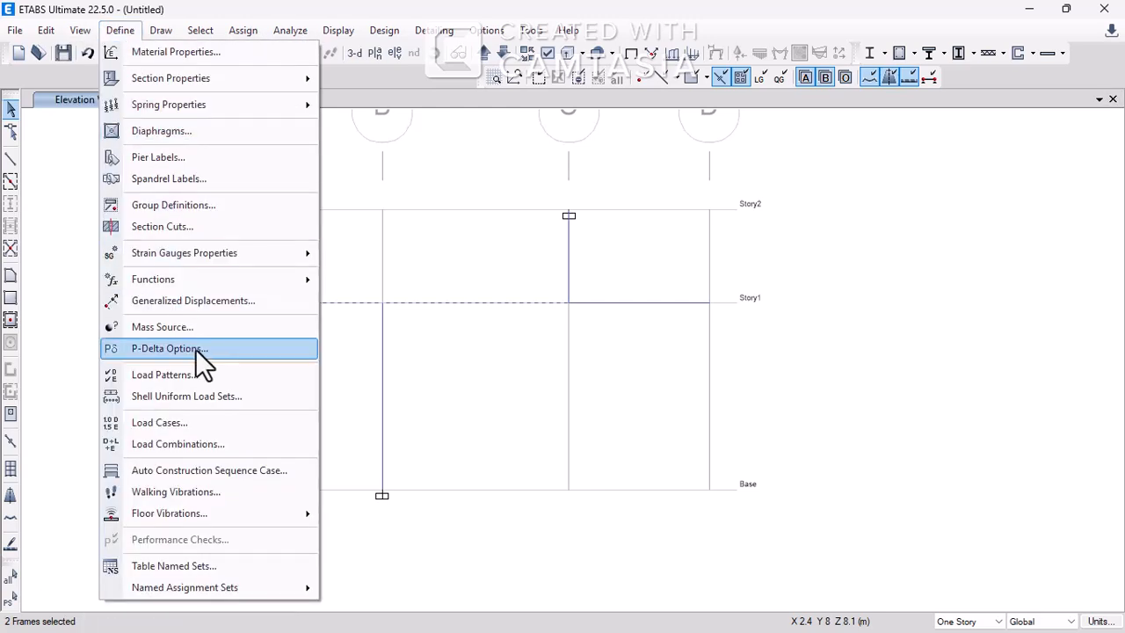
click(200, 378)
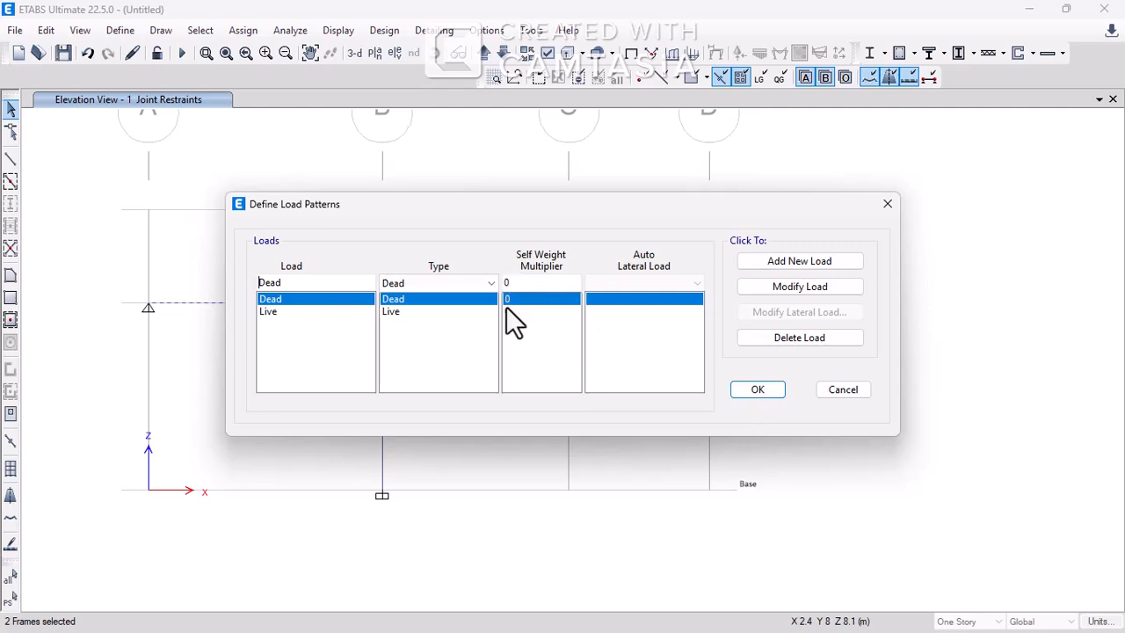
click(757, 389)
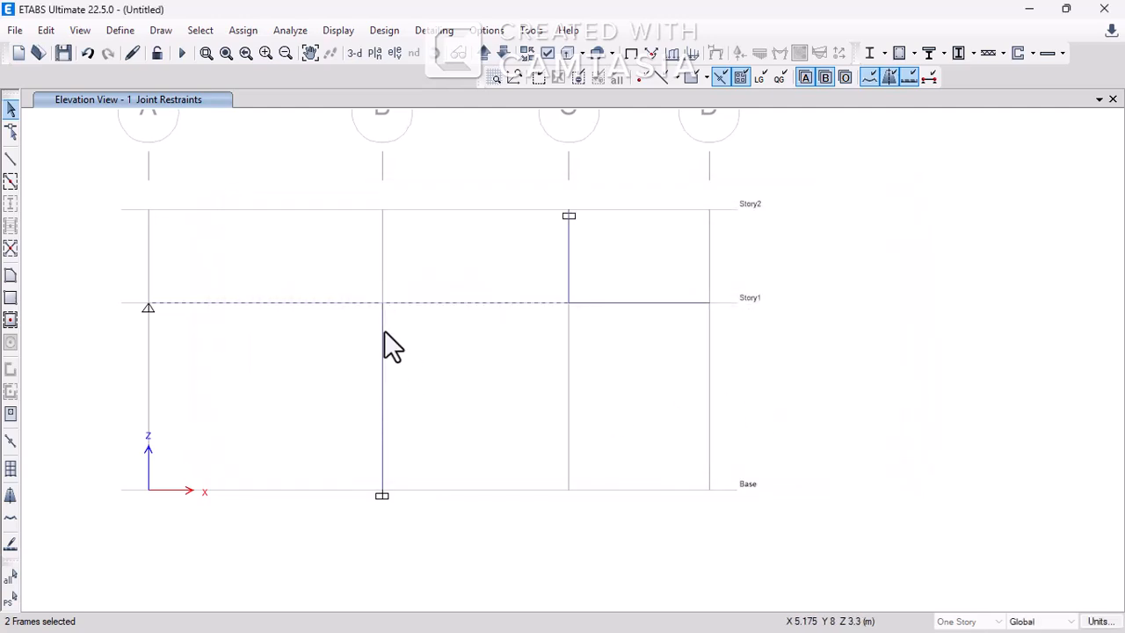
- Assign the 2 kN/m uniform Dead load in the gravity direction to the selected Story1 beams A–B and B–C
click(239, 31)
mouse_move(309, 181)
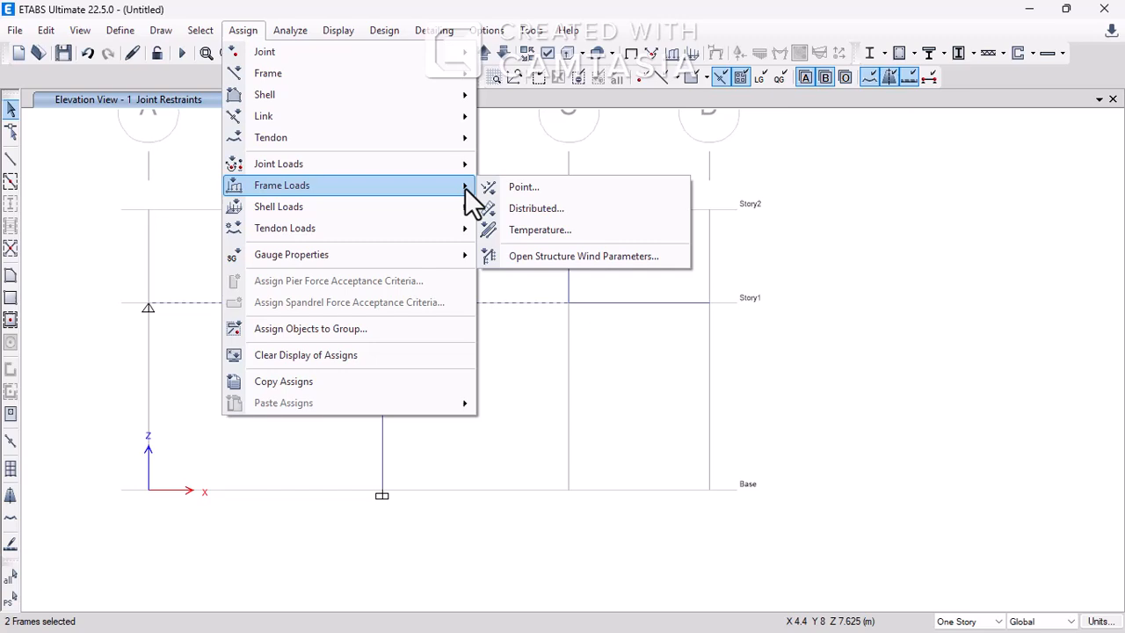
click(509, 209)
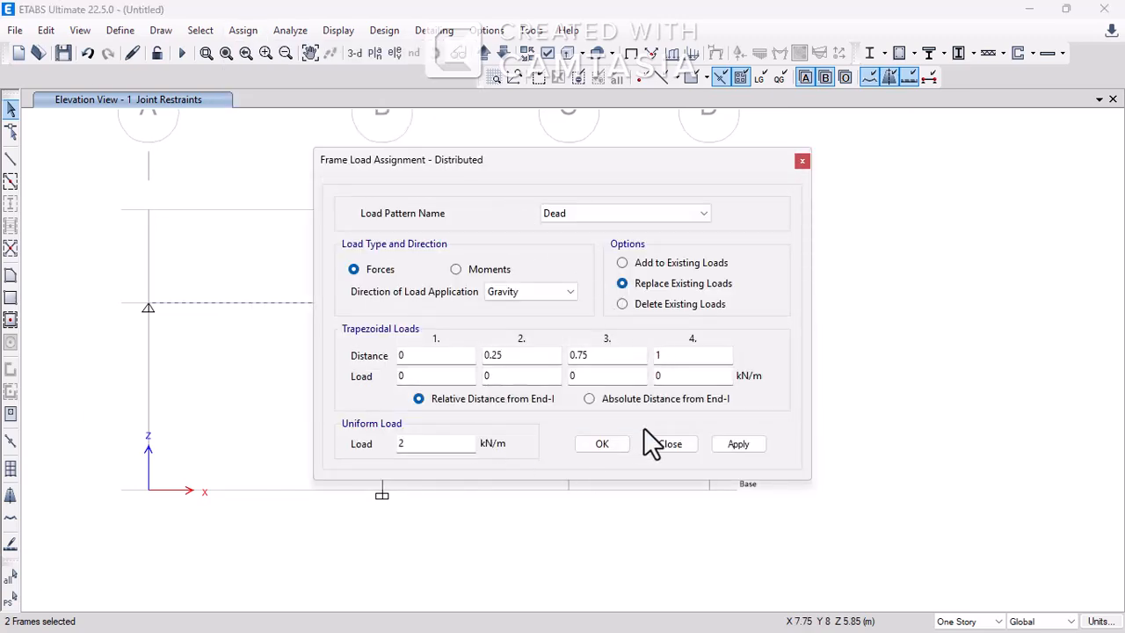
click(726, 440)
click(601, 444)
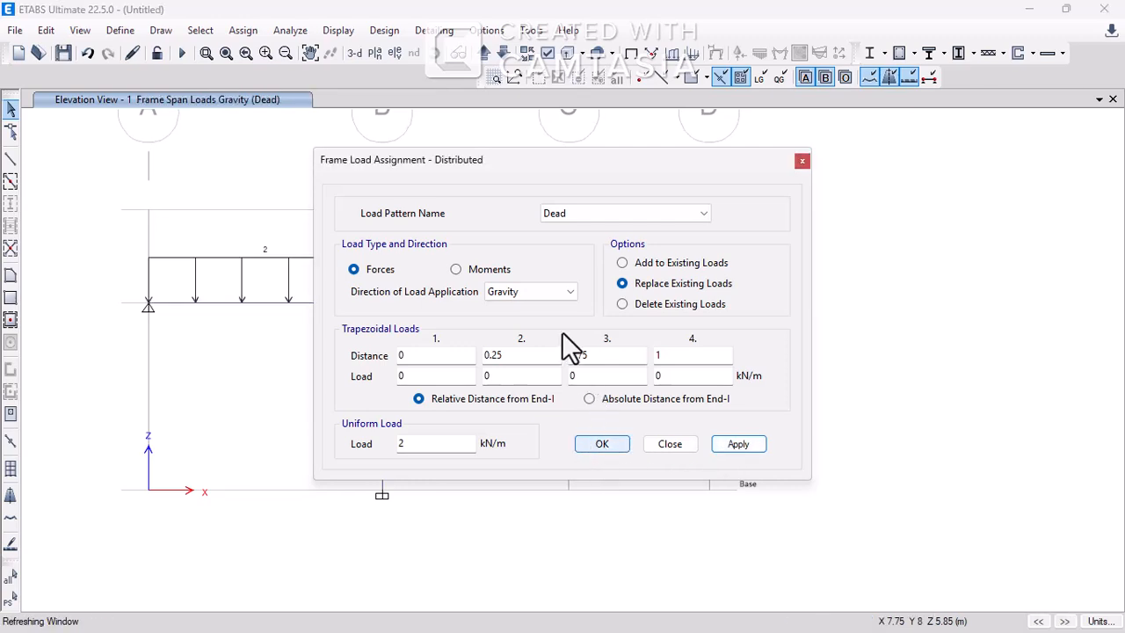
- Assign an 8 kN Dead point load in the gravity direction at relative distance 1 on Story1 overhang beam C–D
click(641, 304)
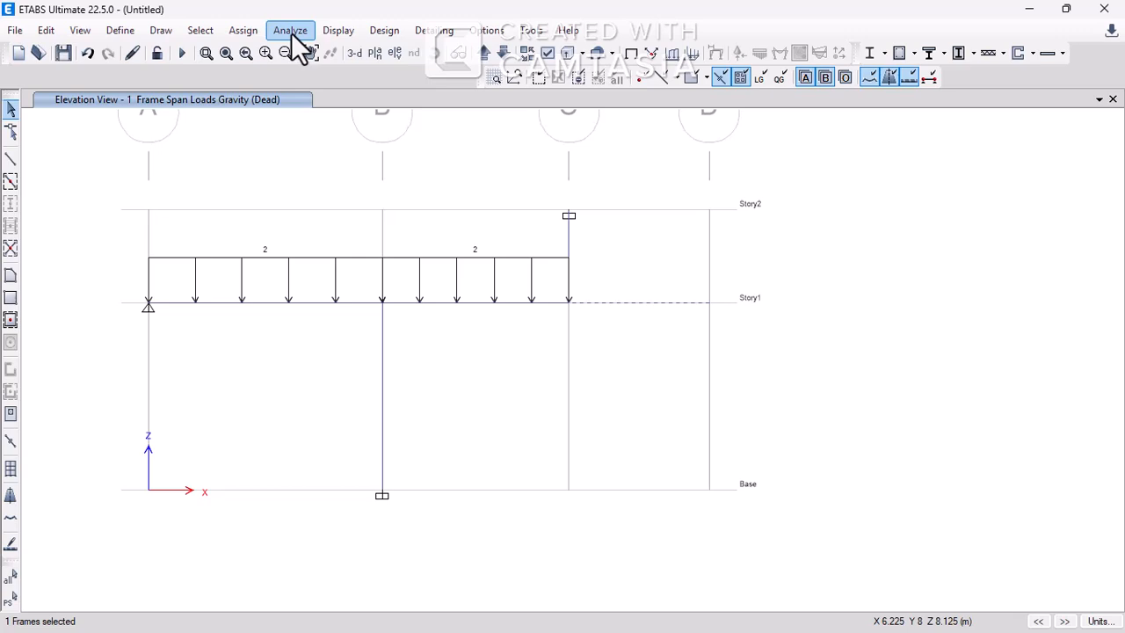
click(250, 36)
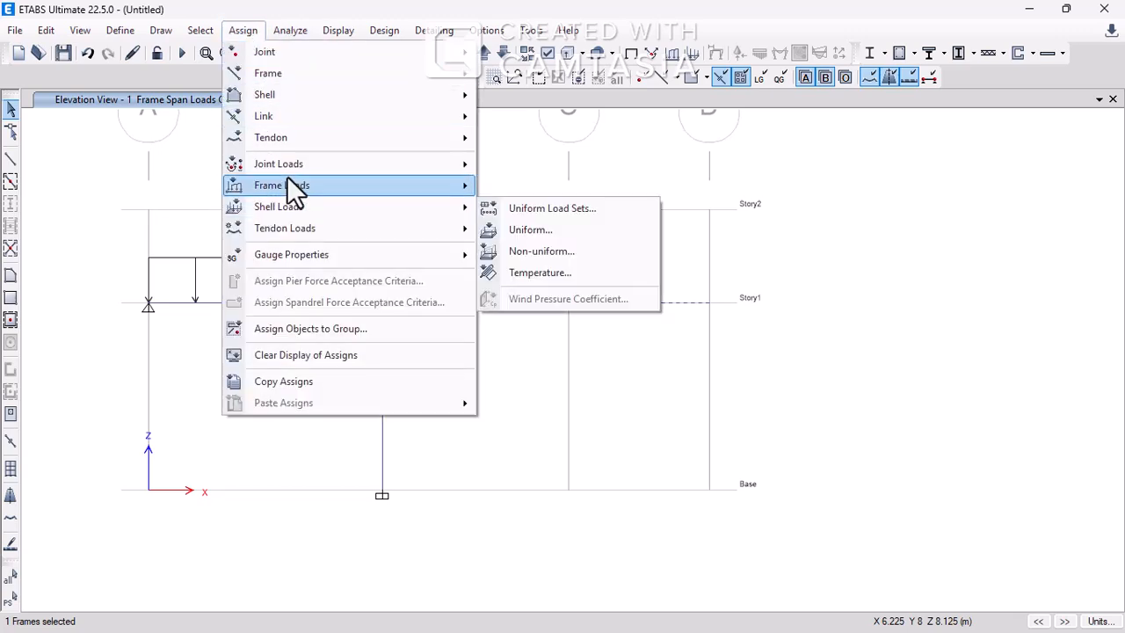
mouse_move(439, 208)
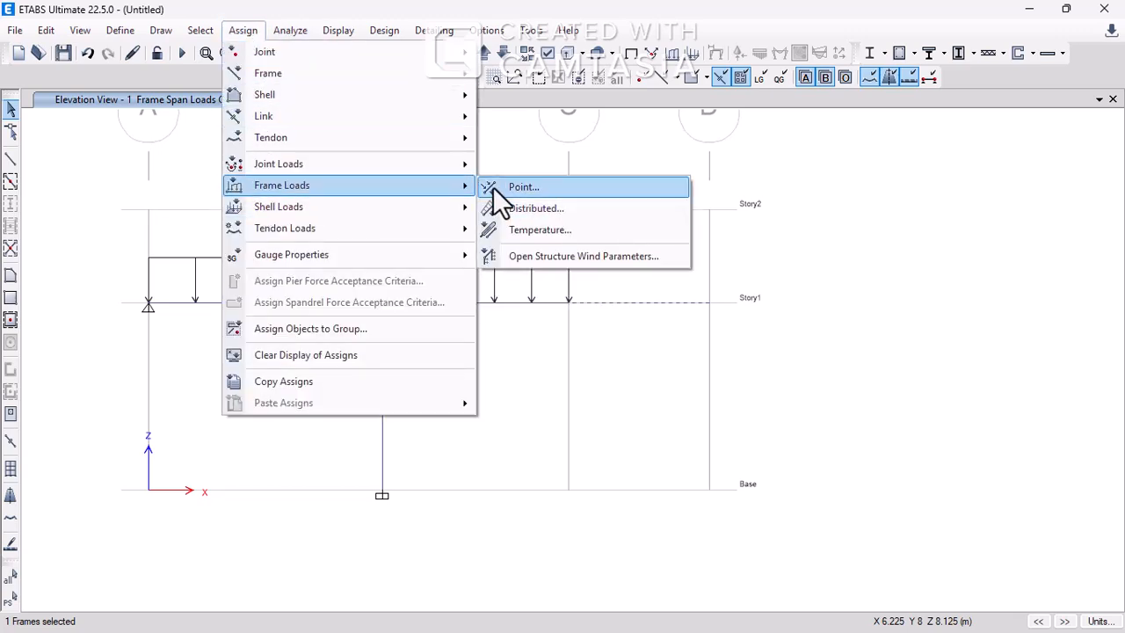
click(510, 186)
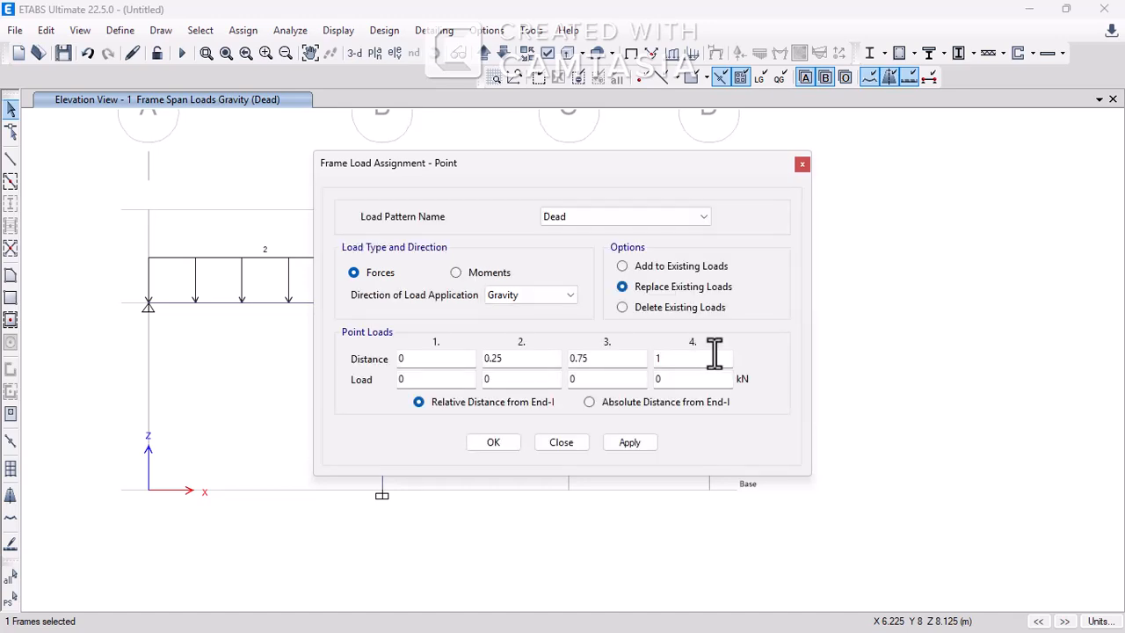
drag(687, 378, 619, 377)
drag(596, 165, 308, 173)
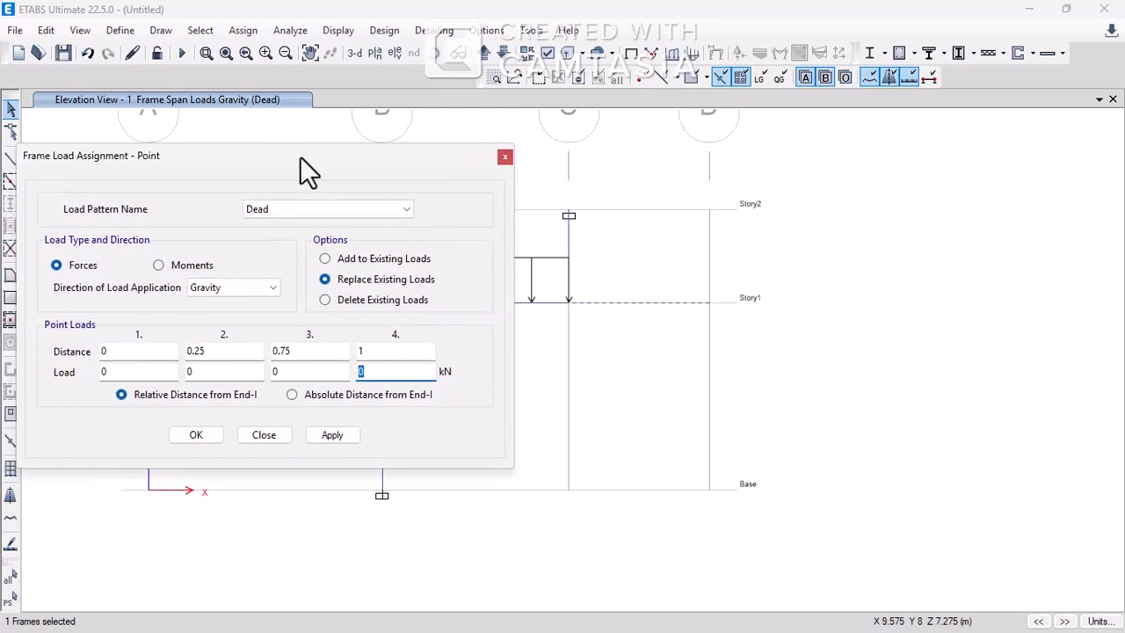
click(338, 437)
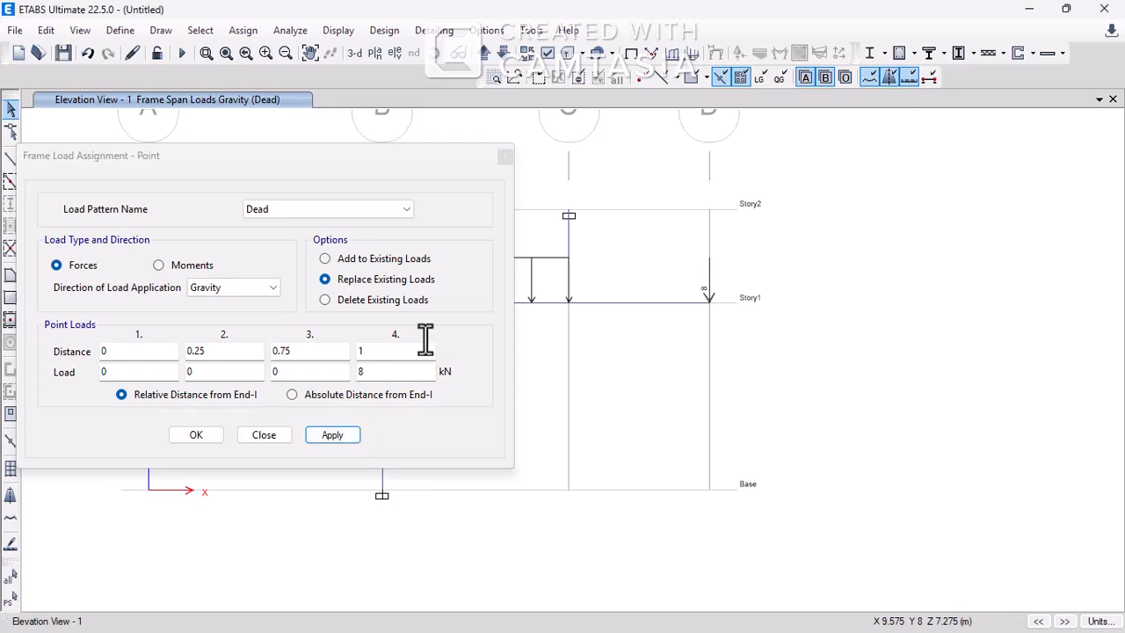
click(191, 436)
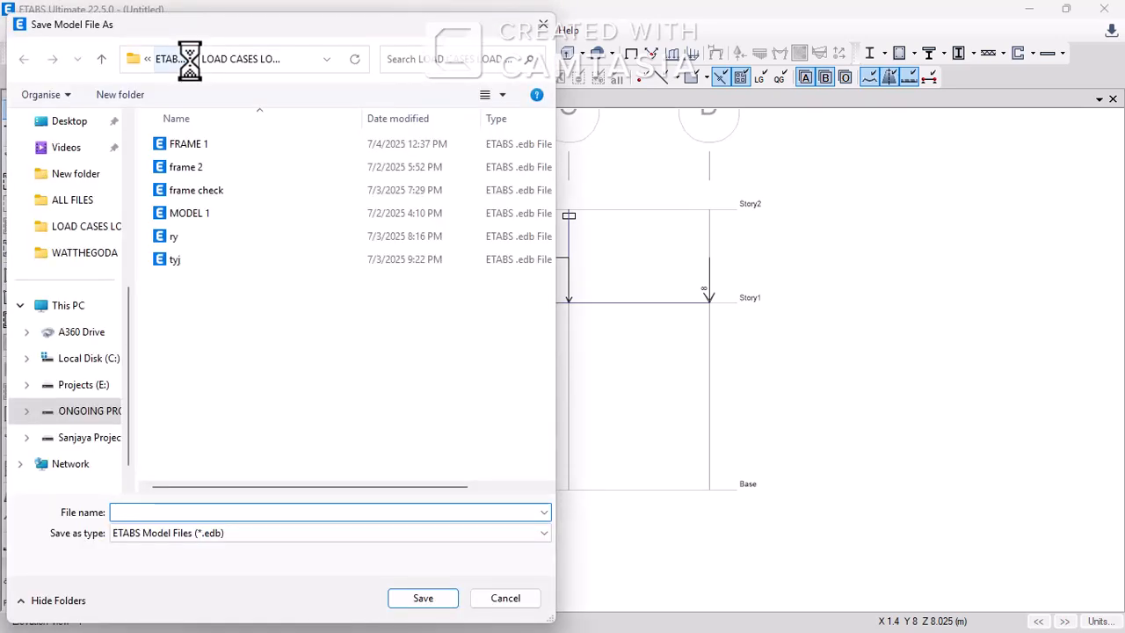
- Save the model as MODEL TEST 1 and run the analysis
text(M)
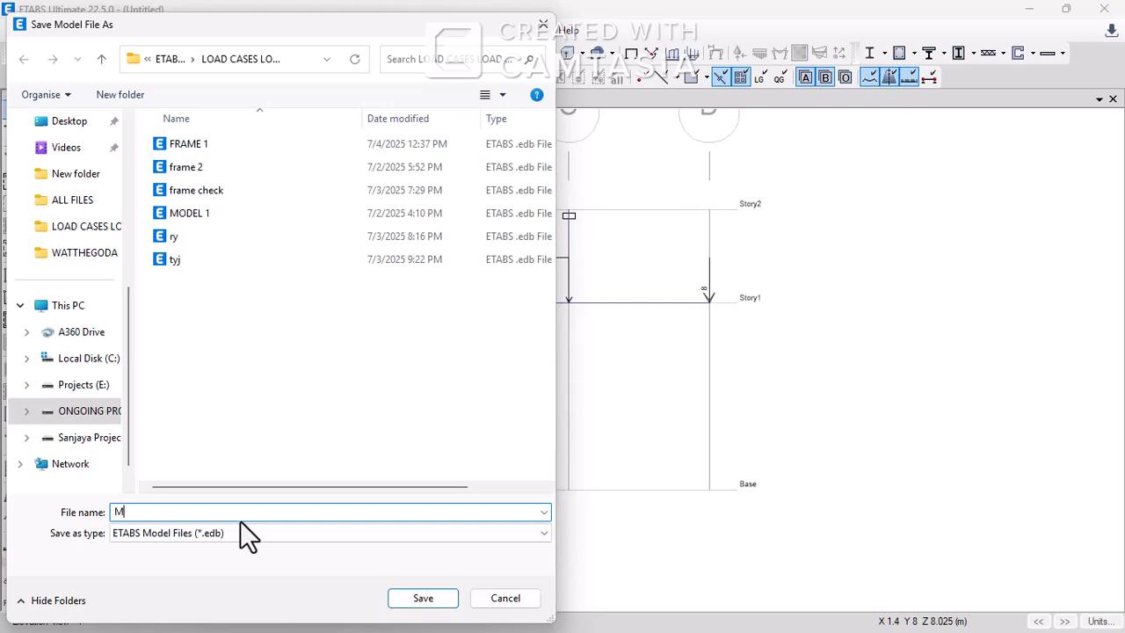
text(ODEL TEST 1)
key(Return)
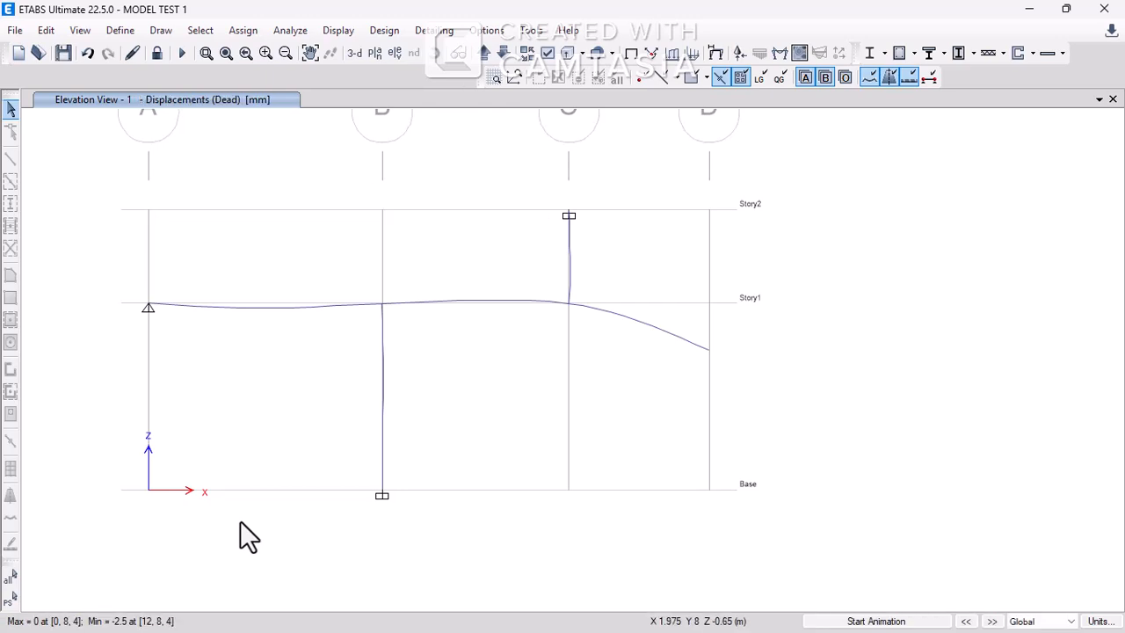
- Display the Moment 3-3 diagram for the Dead case with values at controlling stations, and show the members shrunk apart at the joints
click(777, 52)
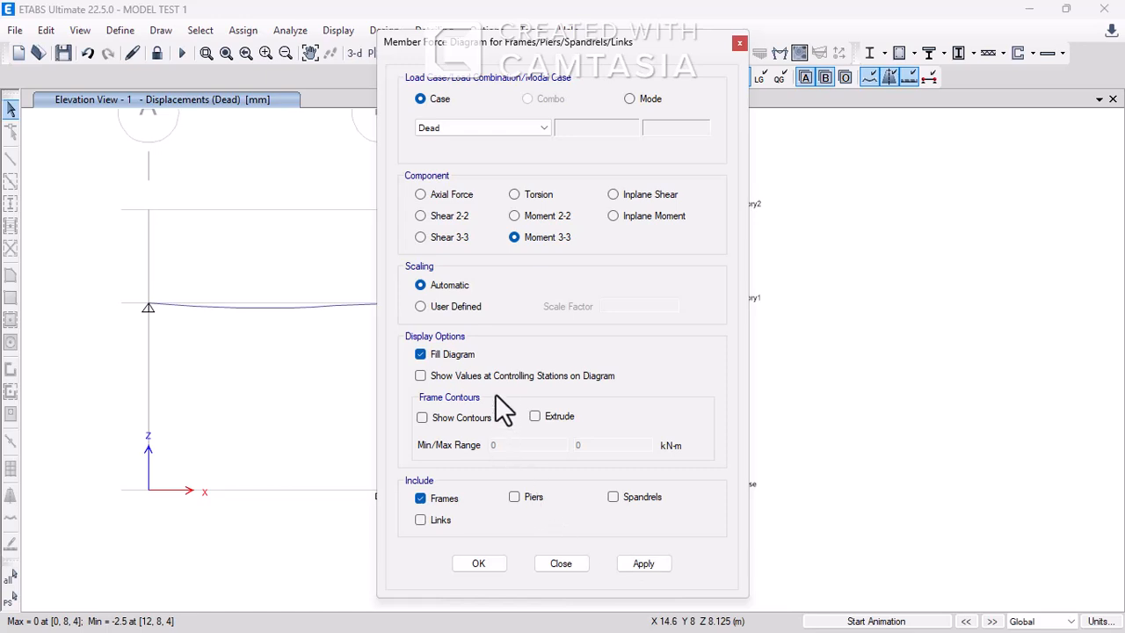
click(505, 376)
click(644, 567)
click(480, 566)
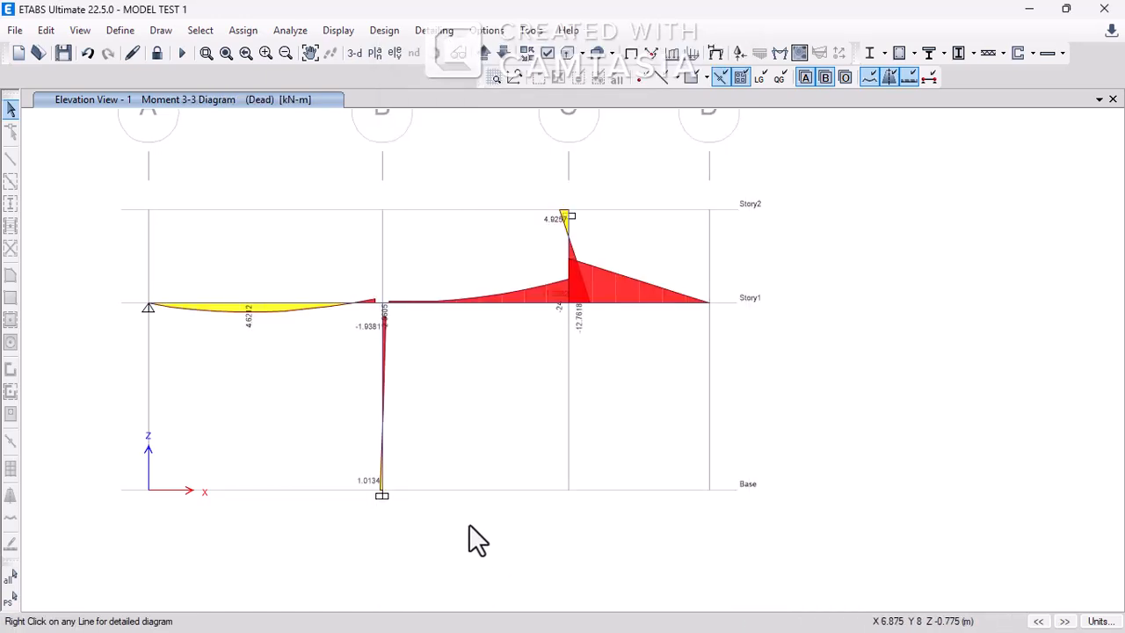
click(526, 54)
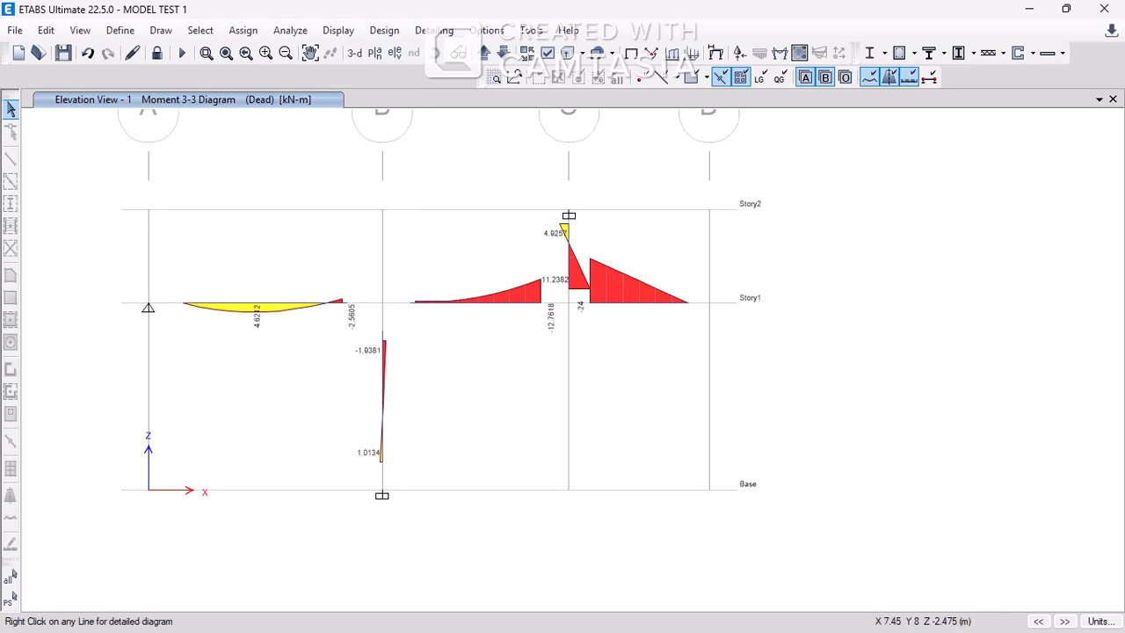
- Switch to the browser, find the moment distribution results in Table 10.2, and place the page beside the ETABS moment diagram
key(super)
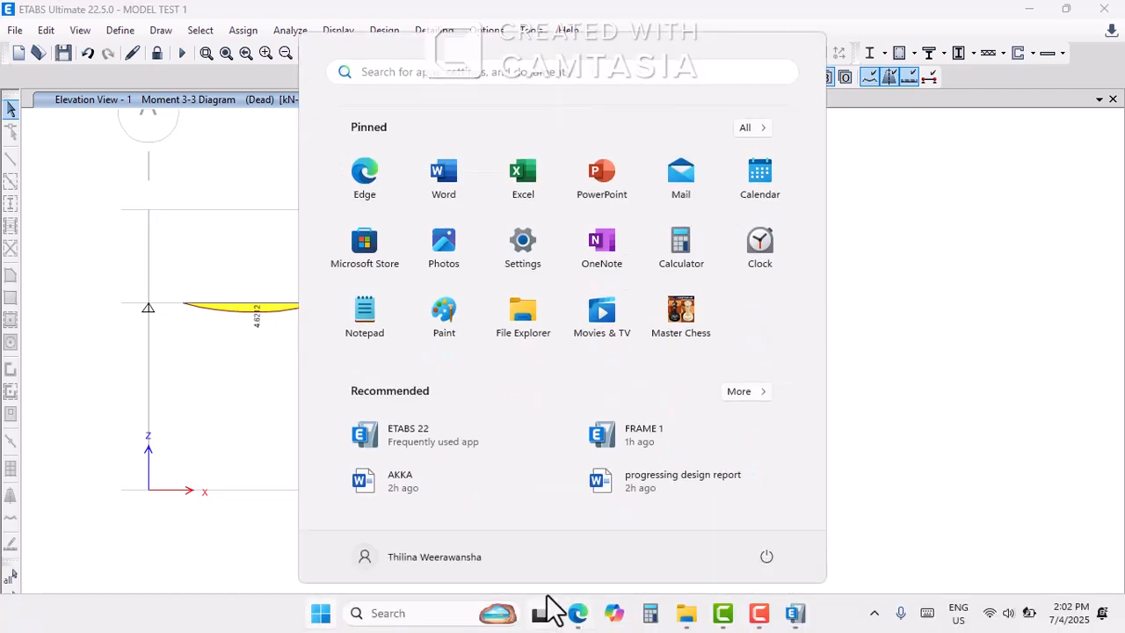
click(577, 613)
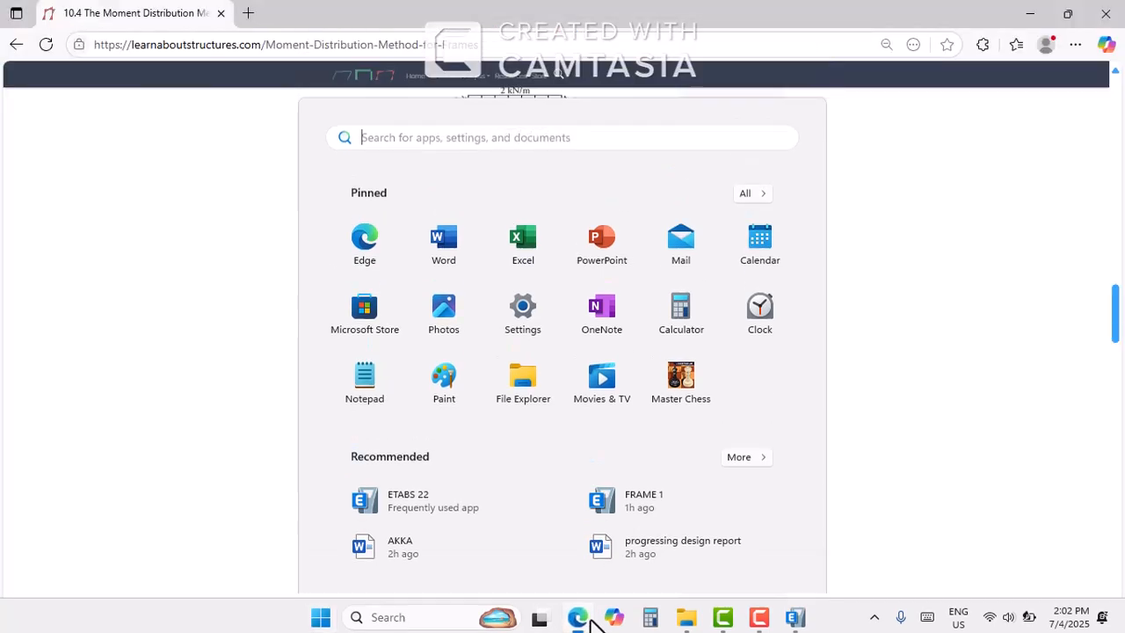
double_click(647, 20)
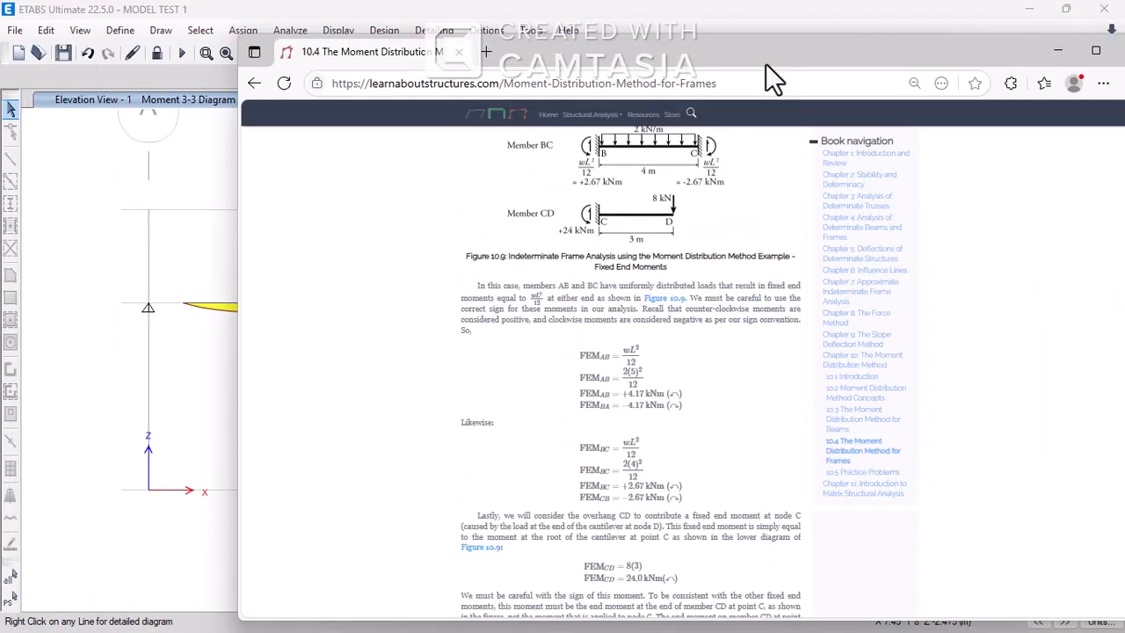
scroll(717, 215, up, 5)
scroll(731, 221, down, 15)
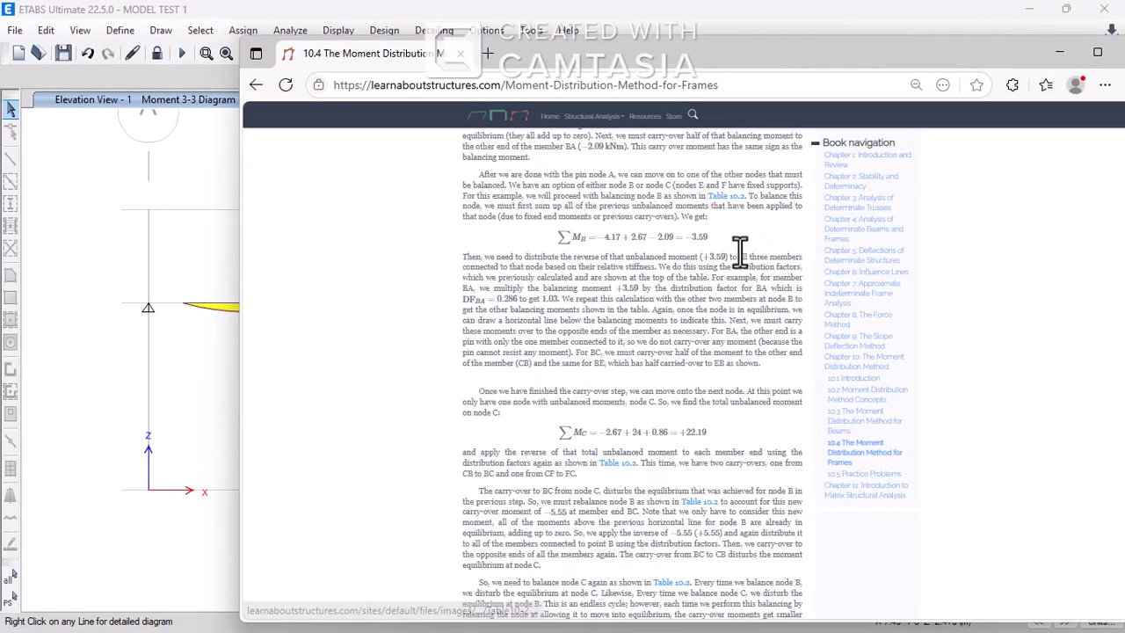
scroll(743, 249, up, 3)
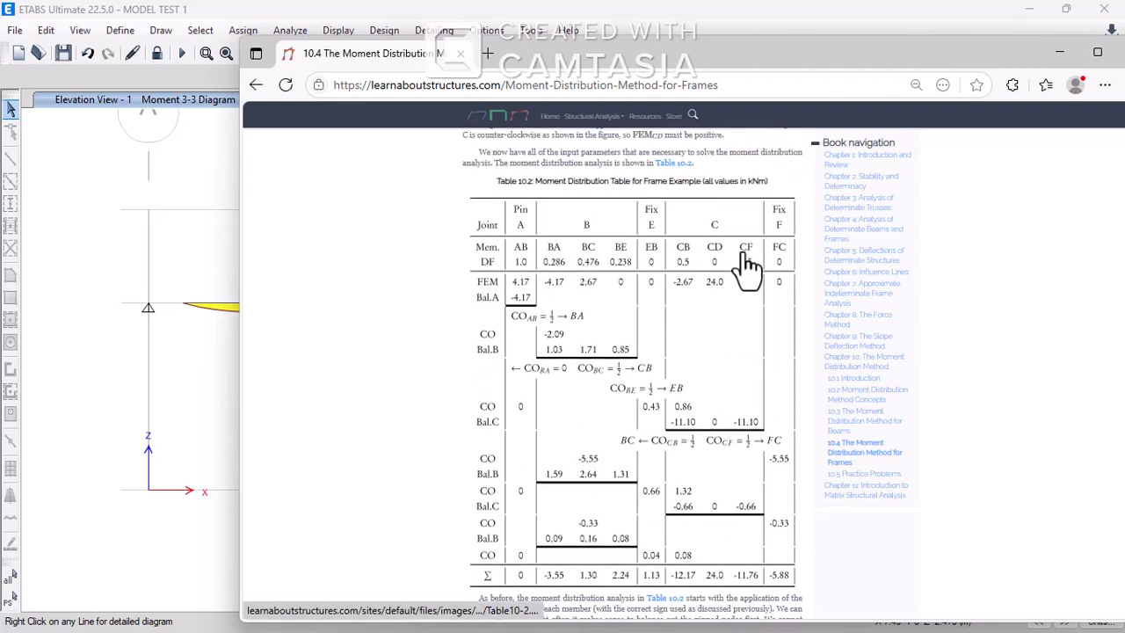
scroll(748, 265, down, 1)
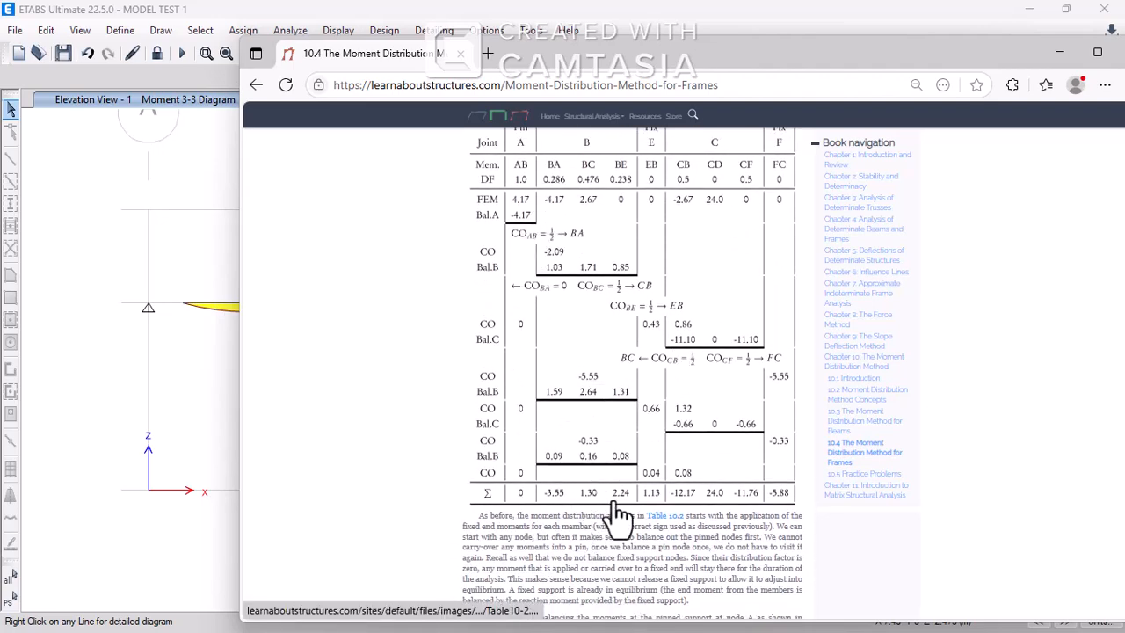
drag(716, 47, 951, 30)
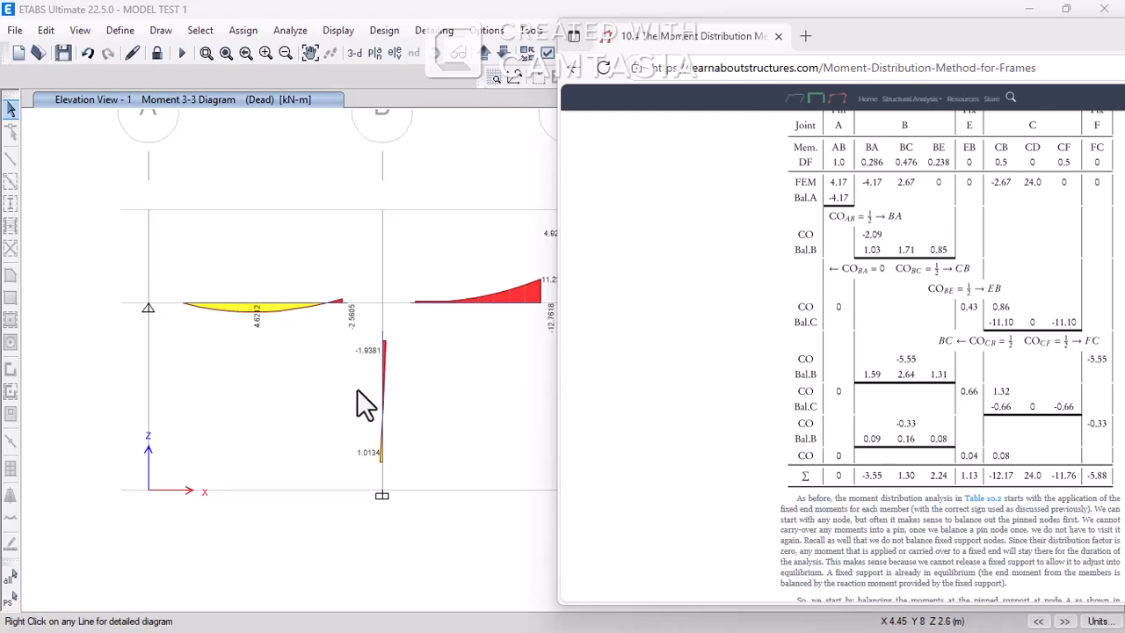
- Compare the end moments of the lower column at grid B with Figure 10.8 and the totals for BE and EB in Table 10.2
mouse_move(384, 341)
scroll(914, 283, up, 10)
scroll(929, 277, up, 10)
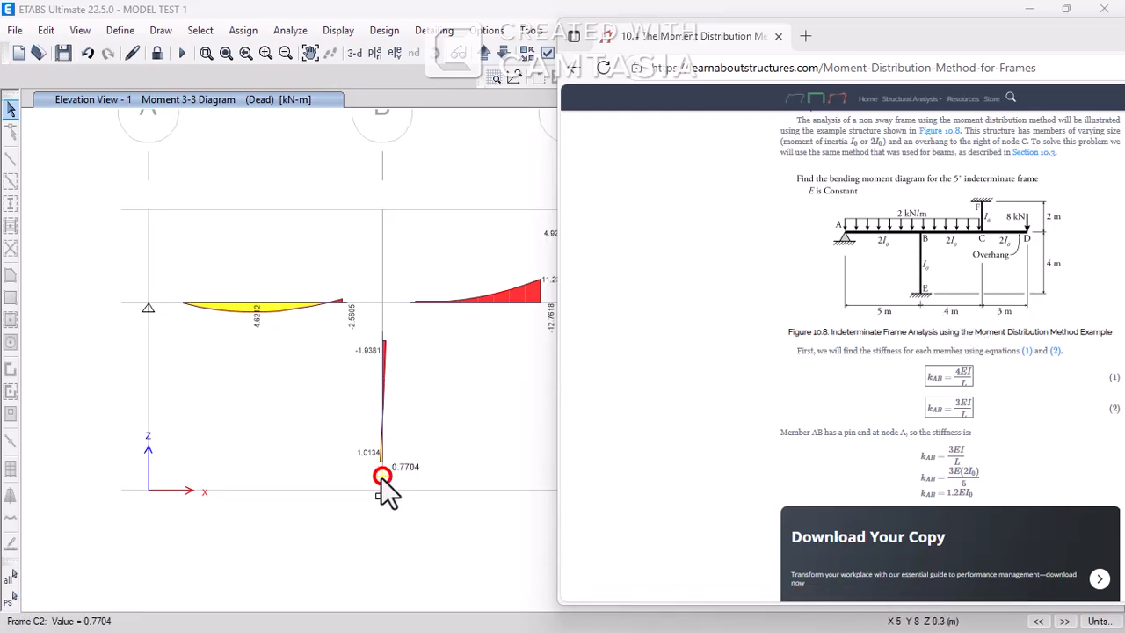
scroll(781, 358, down, 10)
scroll(813, 365, down, 15)
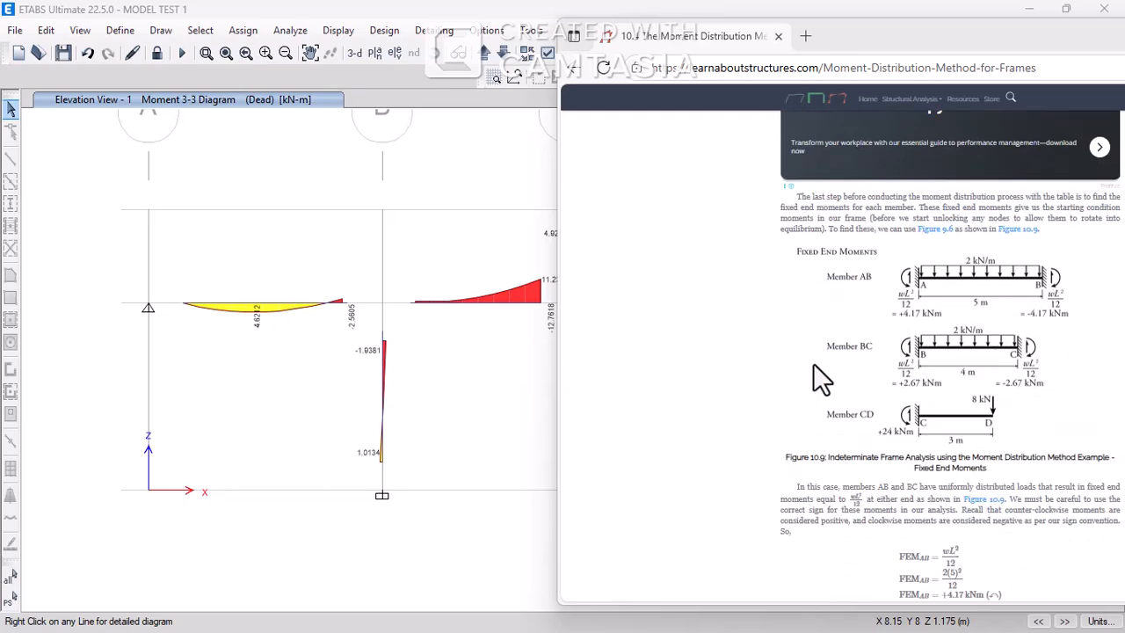
scroll(833, 377, down, 1)
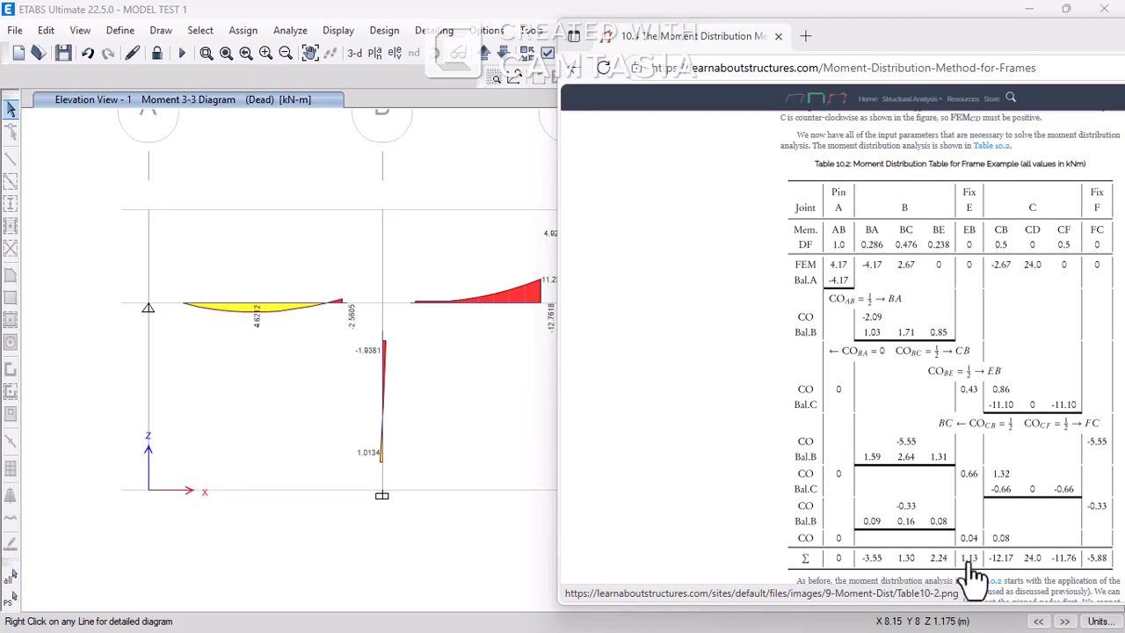
scroll(970, 563, down, 2)
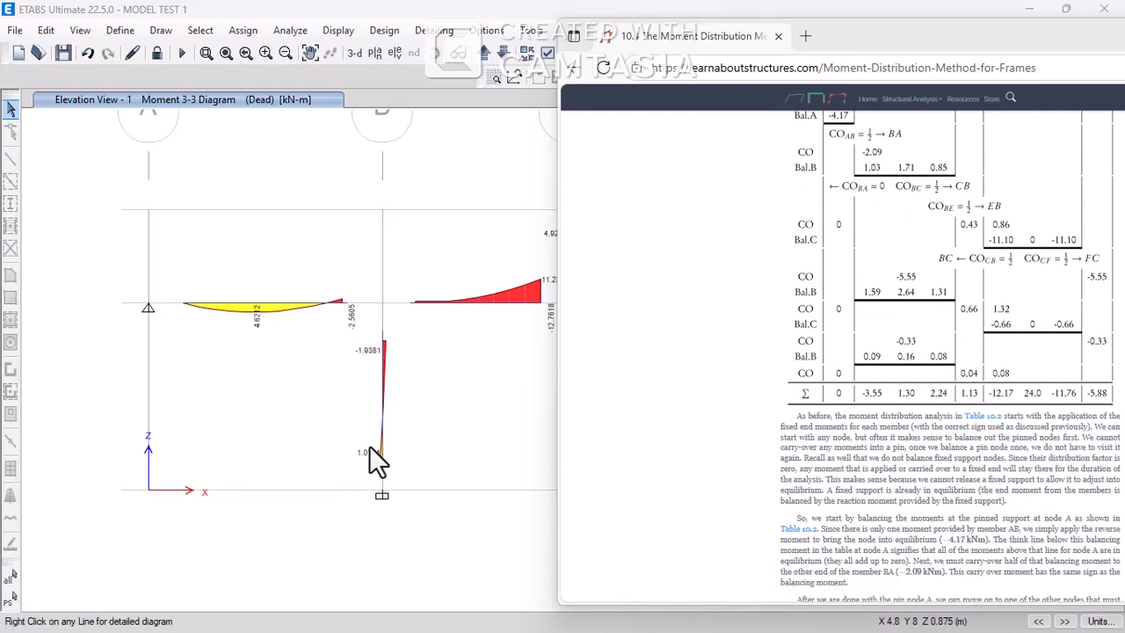
- Examine the moment diagram around joints B and C and compare the member end moments with the Table 10.2 totals
scroll(404, 392, down, 3)
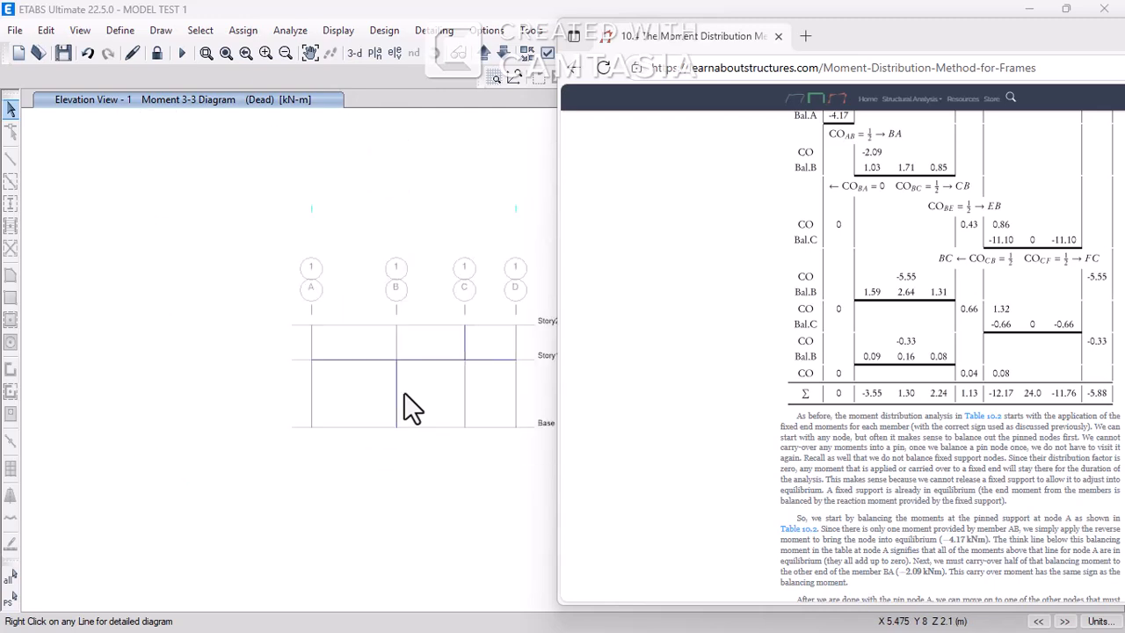
scroll(512, 374, up, 5)
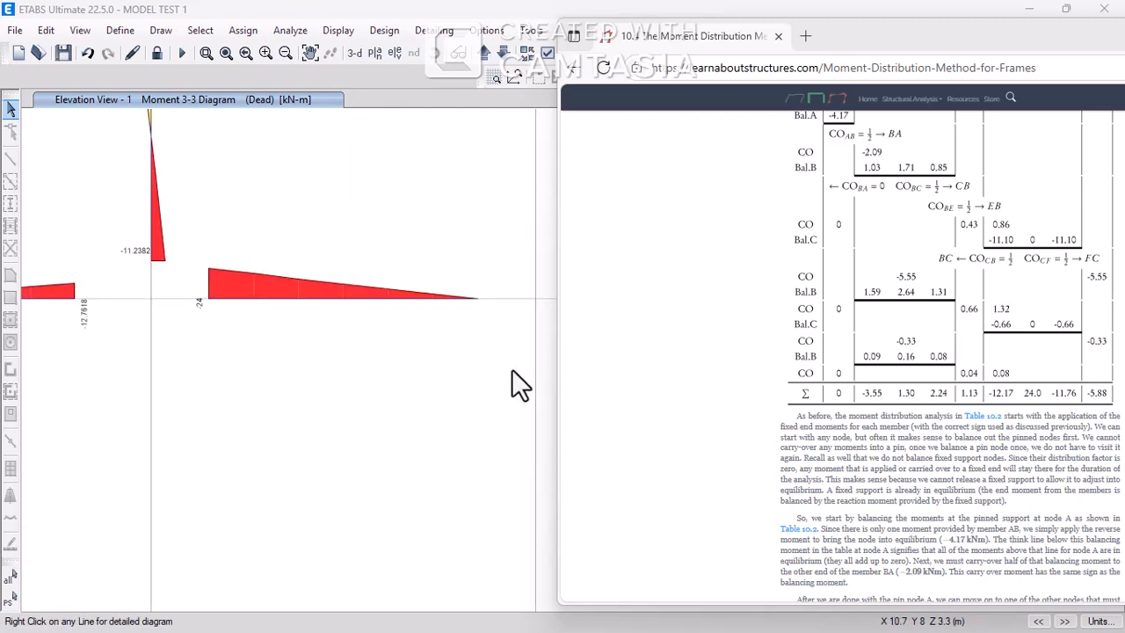
scroll(512, 368, down, 3)
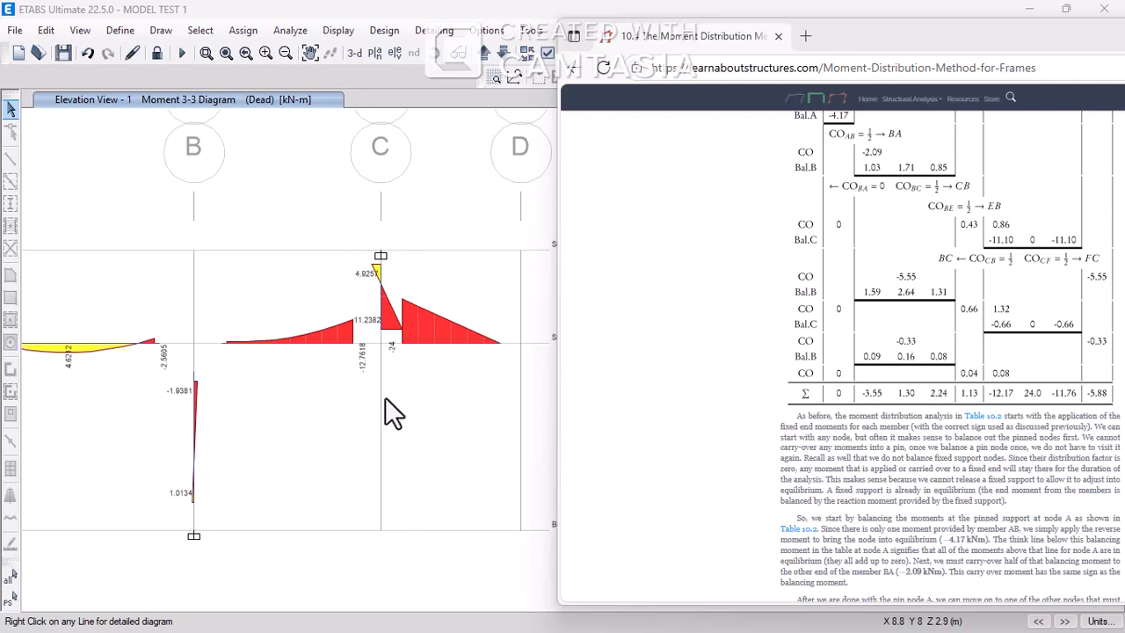
scroll(341, 368, down, 3)
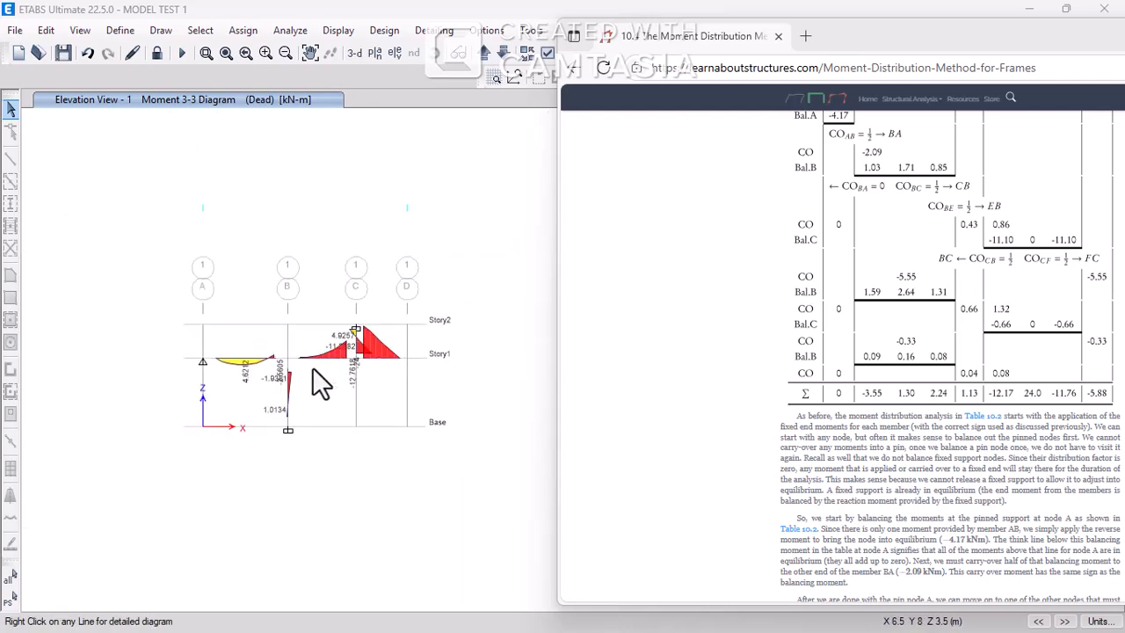
scroll(315, 371, up, 3)
scroll(315, 371, down, 3)
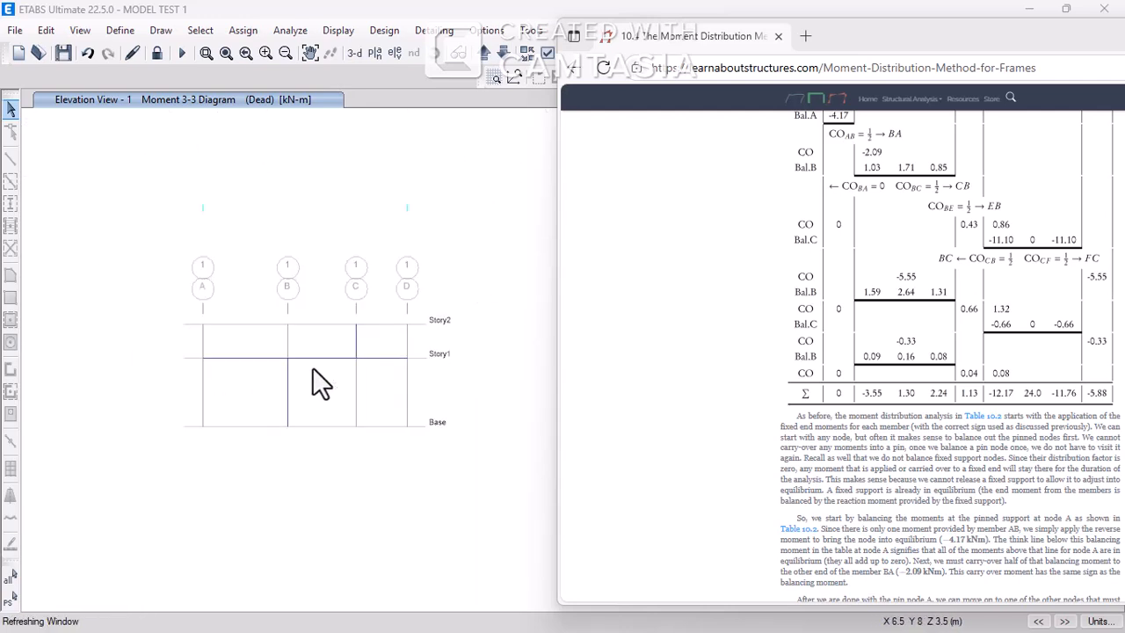
mouse_move(296, 362)
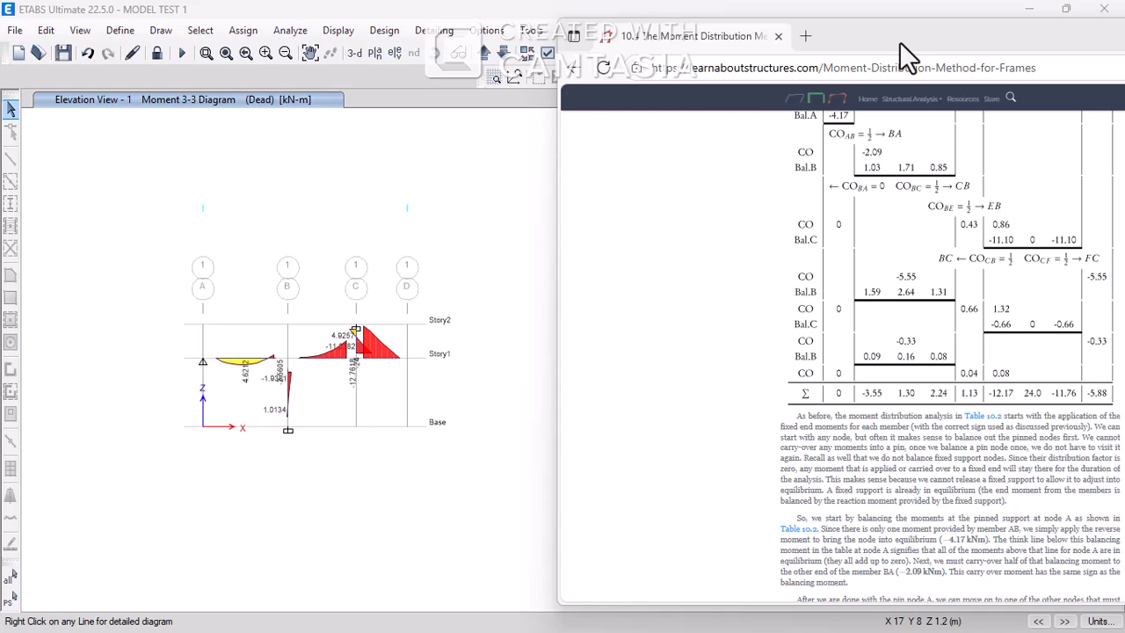
- Review the fixed end moment calculations and the balancing and carry-over rows of Table 10.2 on the web page
scroll(891, 213, up, 3)
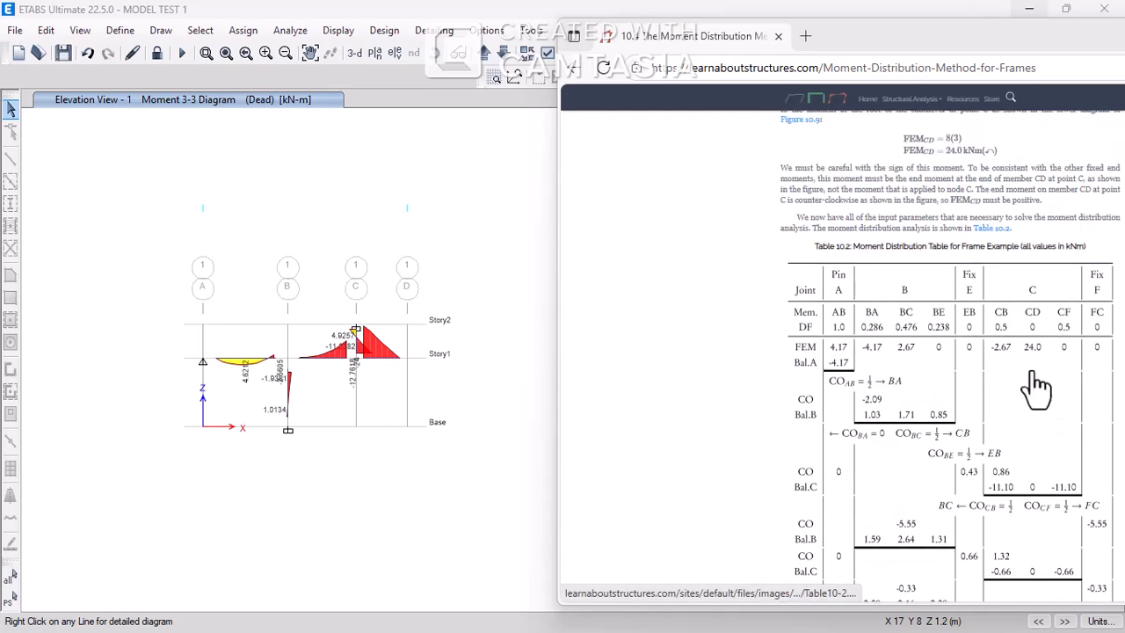
scroll(1050, 347, up, 2)
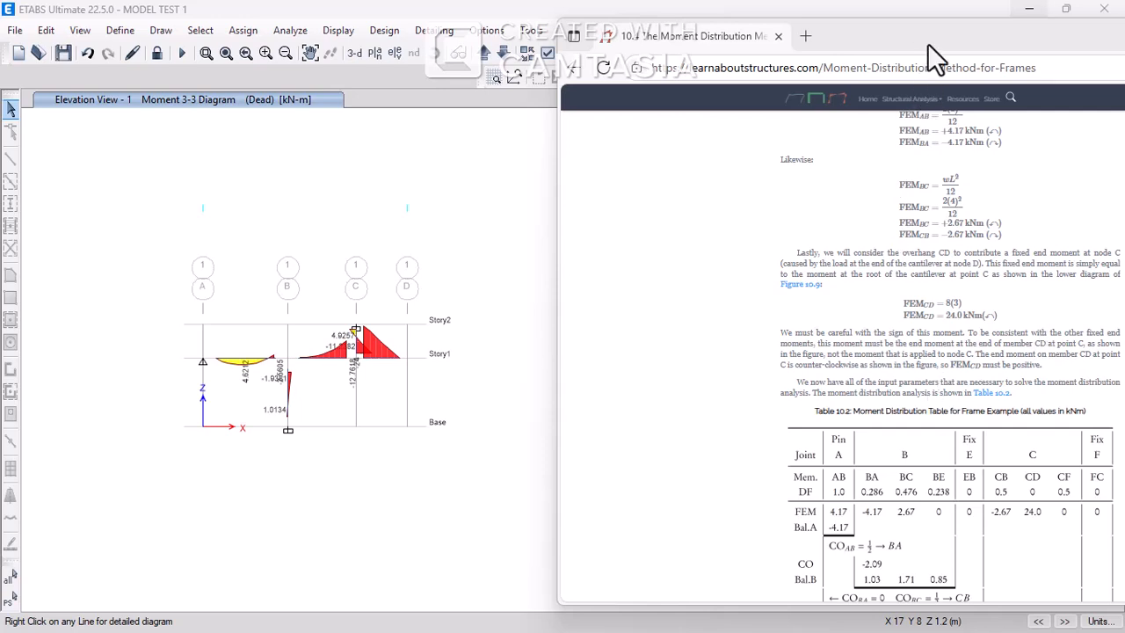
drag(927, 43, 638, 62)
scroll(796, 369, down, 3)
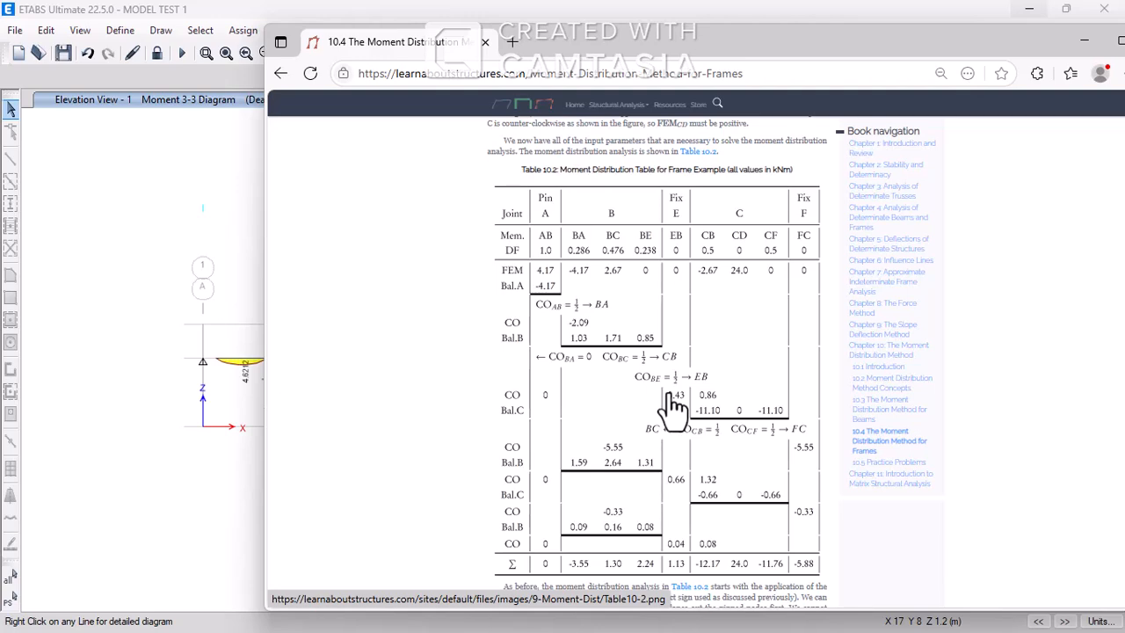
scroll(675, 406, down, 4)
scroll(675, 408, up, 7)
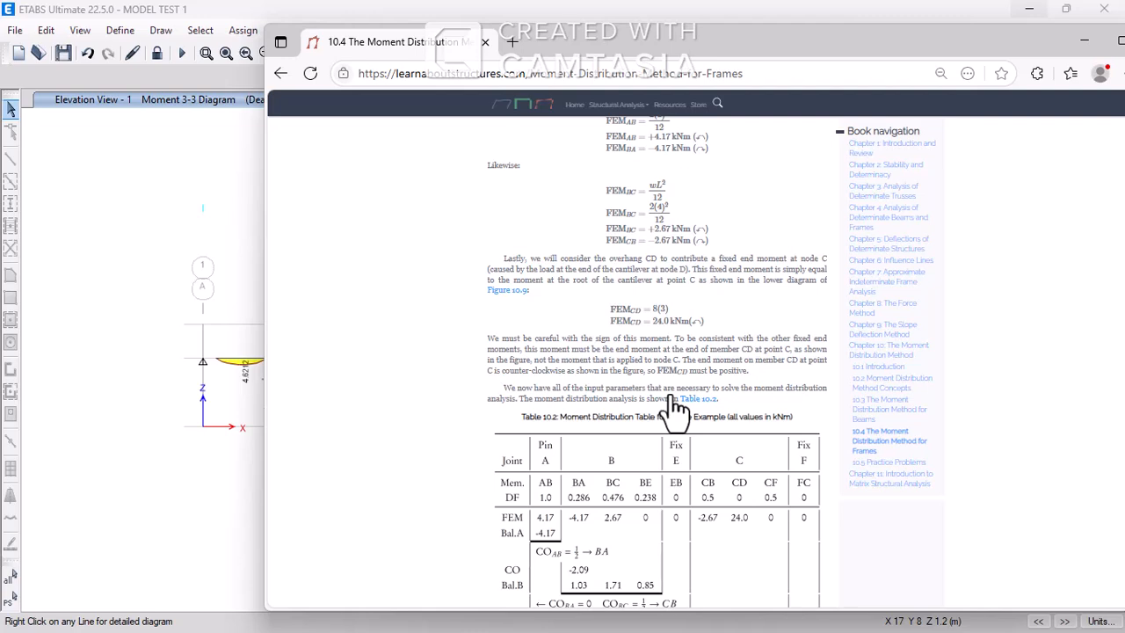
scroll(676, 408, down, 8)
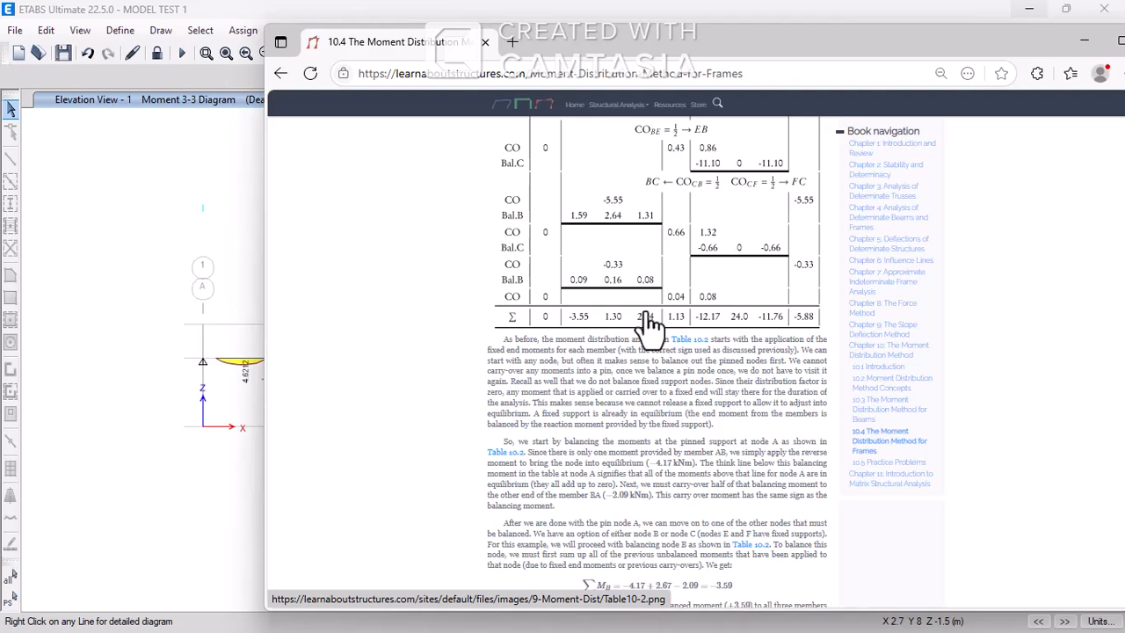
scroll(650, 321, up, 3)
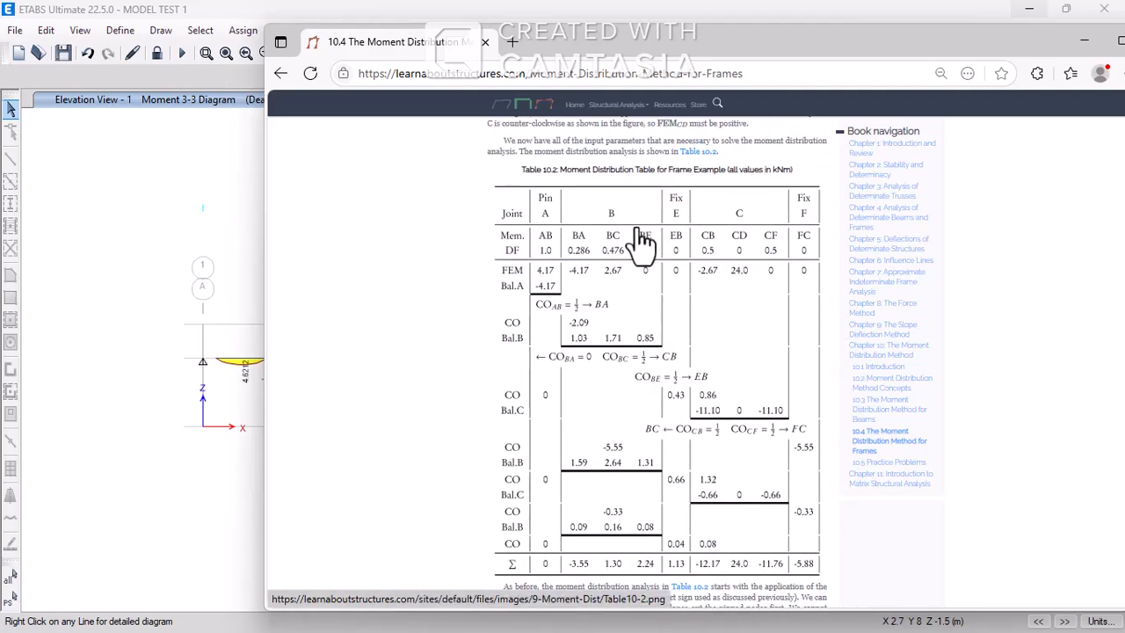
- Switch from the browser back to the ETABS moment diagram and reposition its window so it is fully accessible over the web page
click(174, 246)
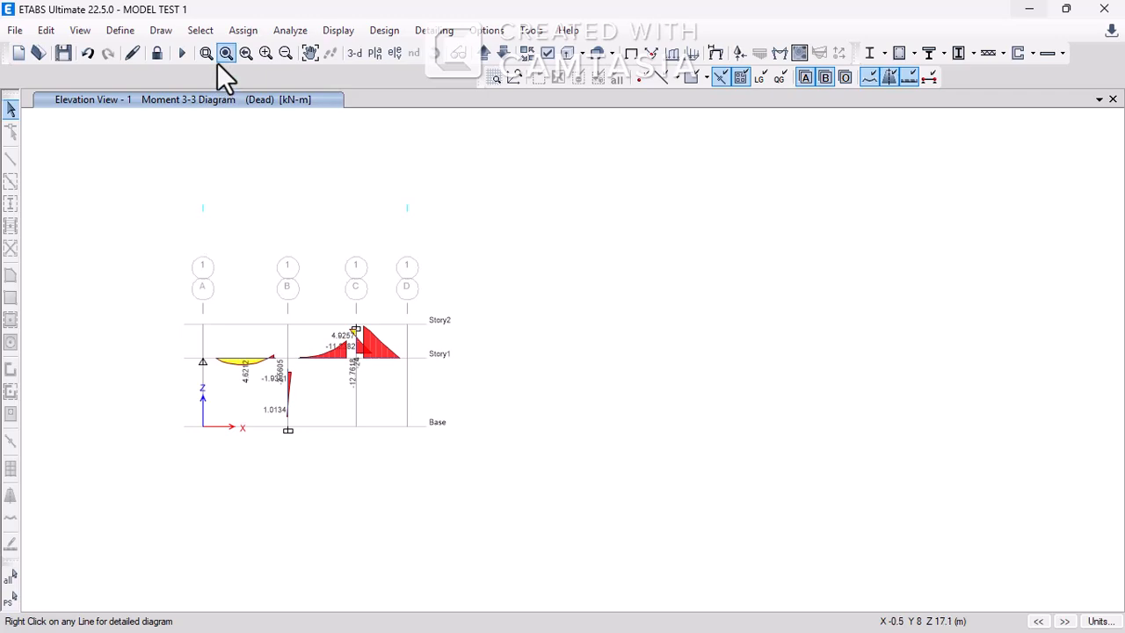
drag(324, 11, 287, 53)
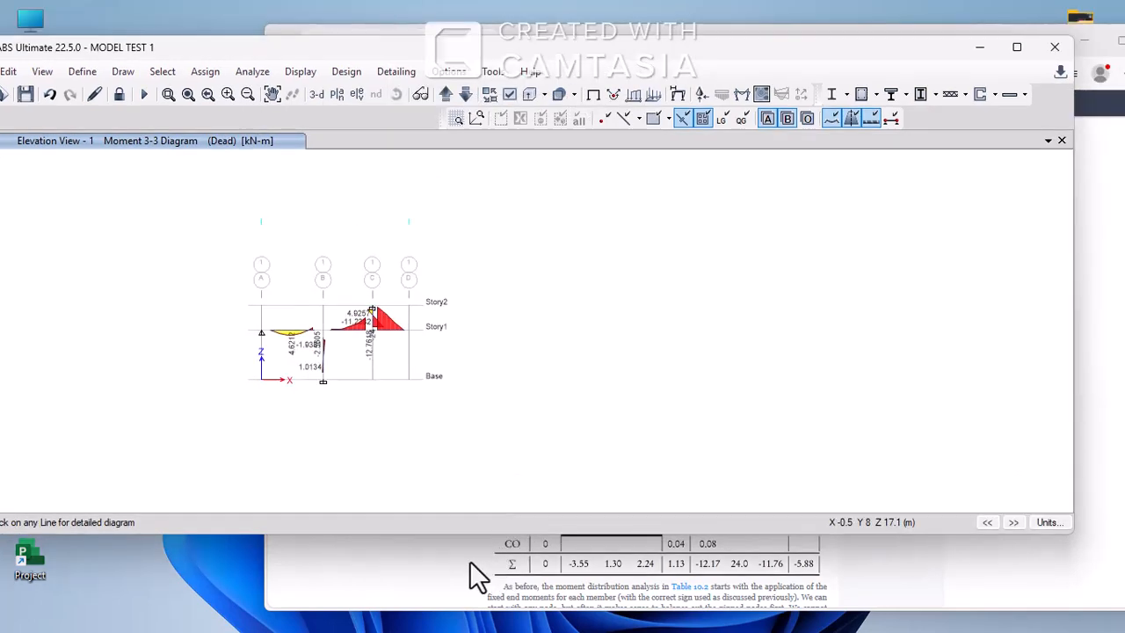
click(469, 562)
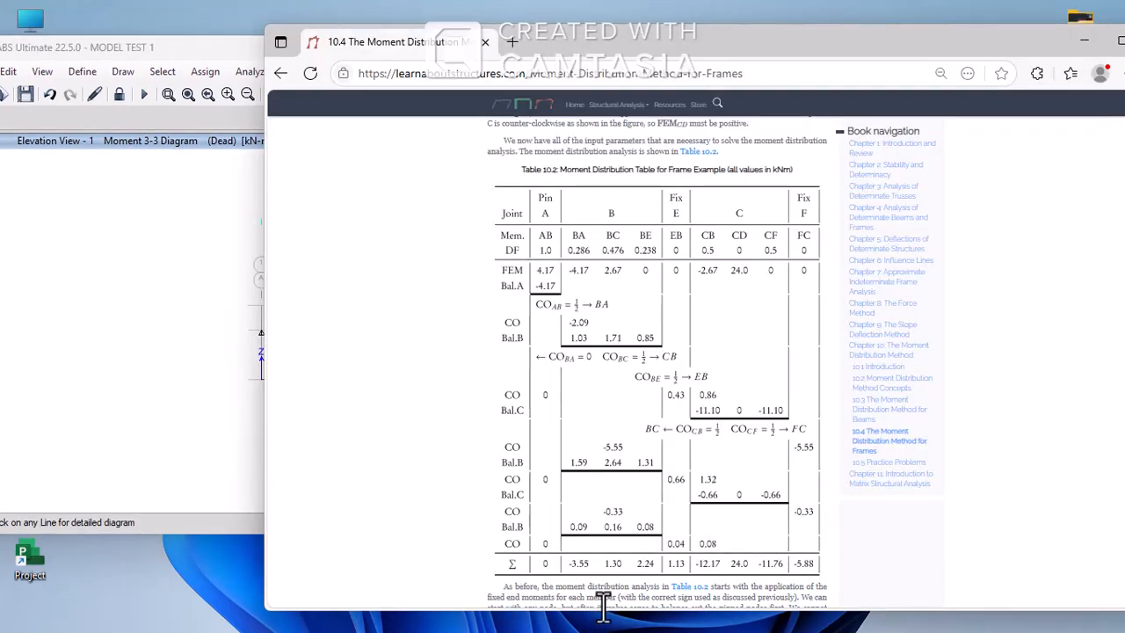
click(132, 264)
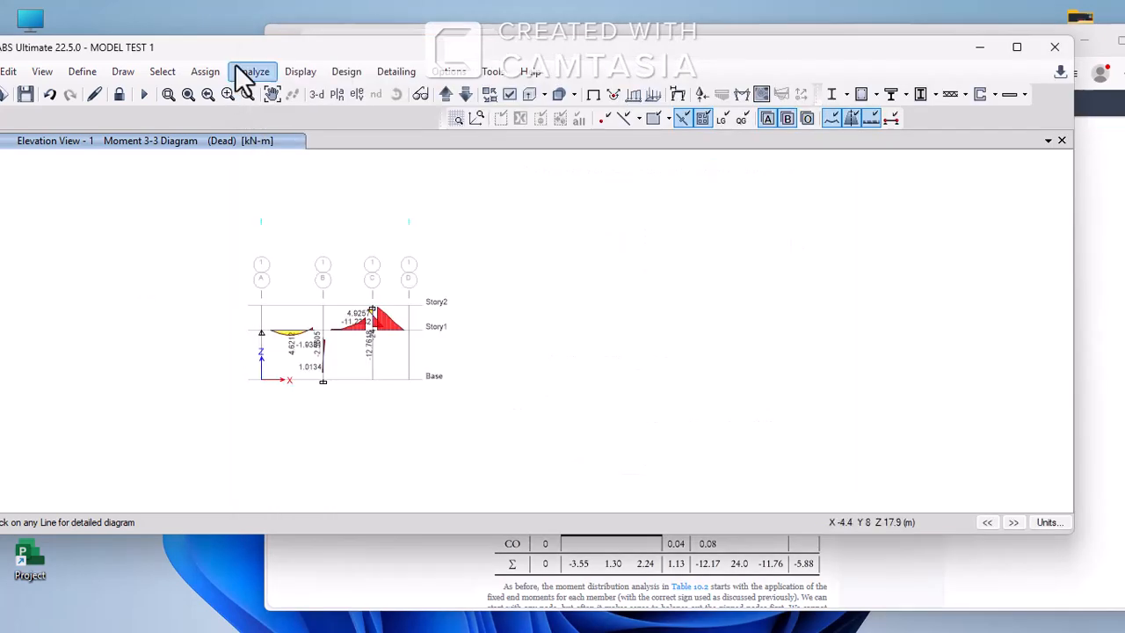
drag(263, 45, 359, 43)
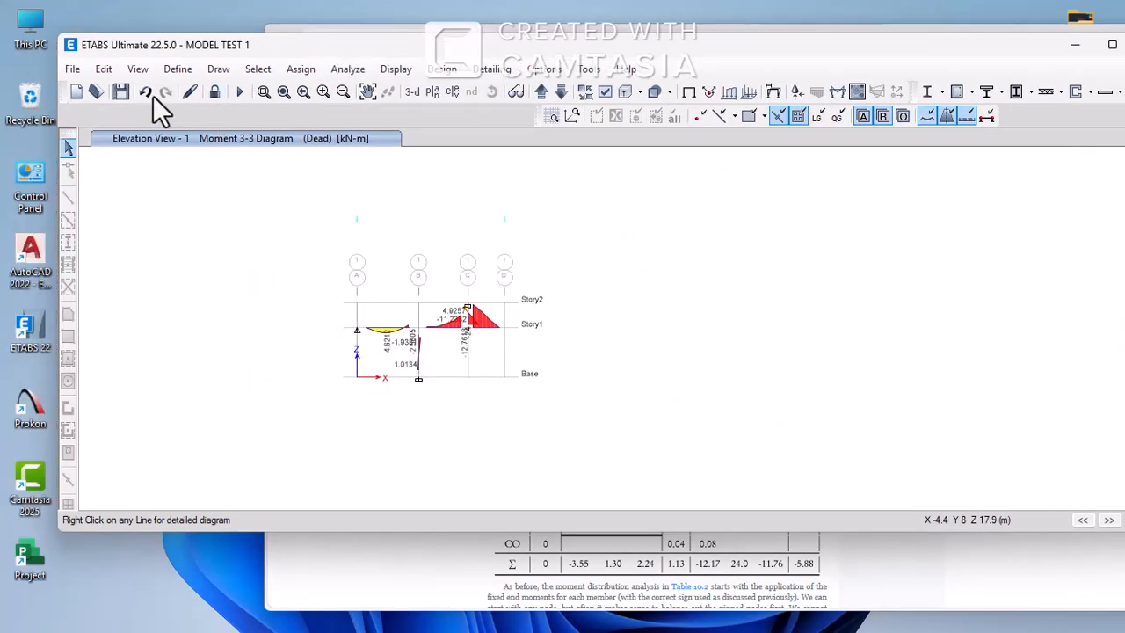
- Start a new model without saving MODEL TEST 1, using built-in settings with Metric SI units, Europe materials, BSShapes2006 and the Eurocode design codes
click(77, 91)
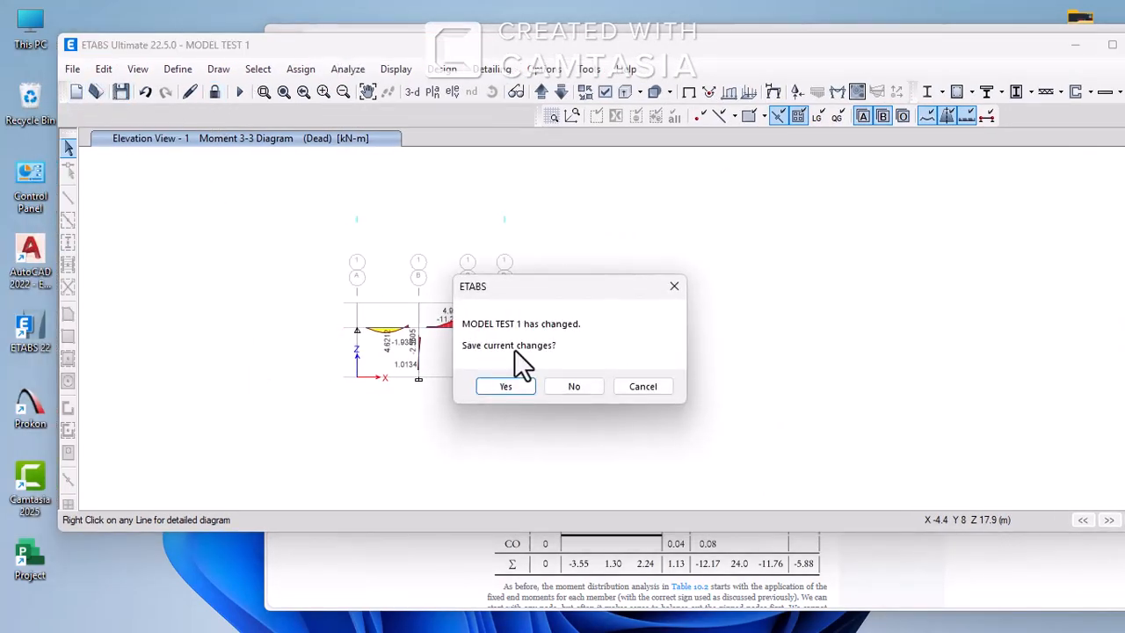
click(567, 386)
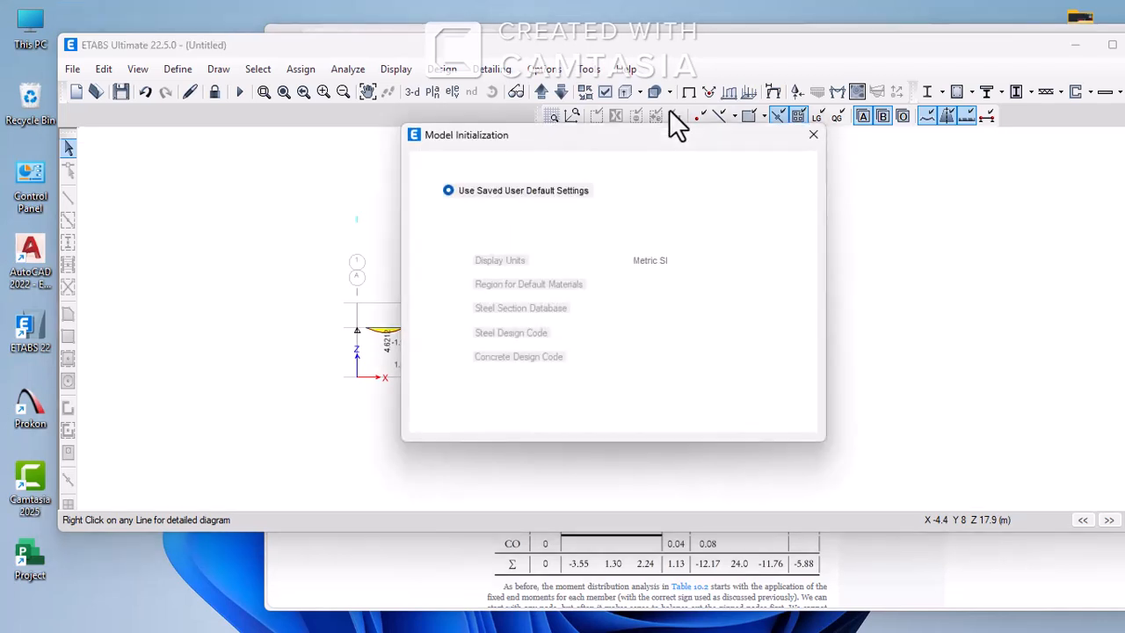
click(450, 237)
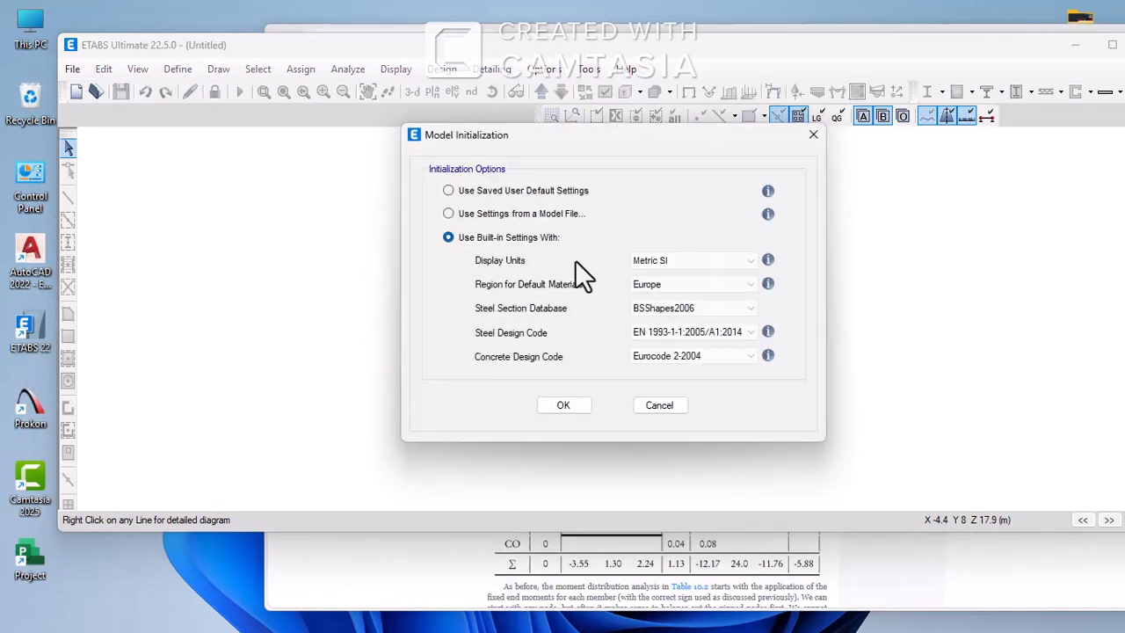
click(651, 262)
click(651, 266)
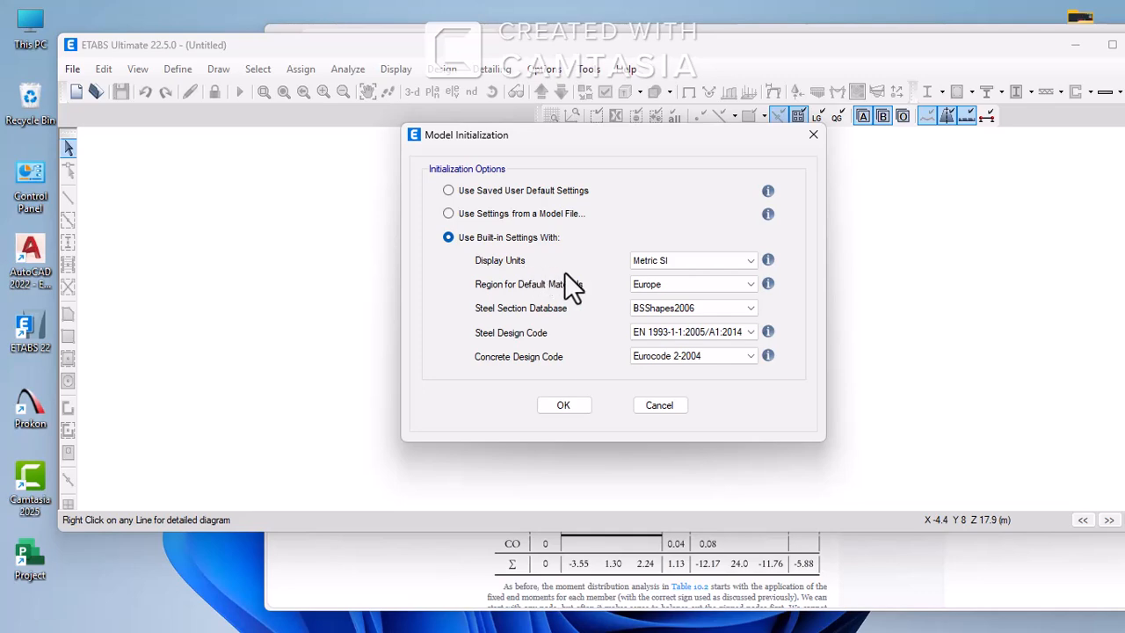
click(582, 400)
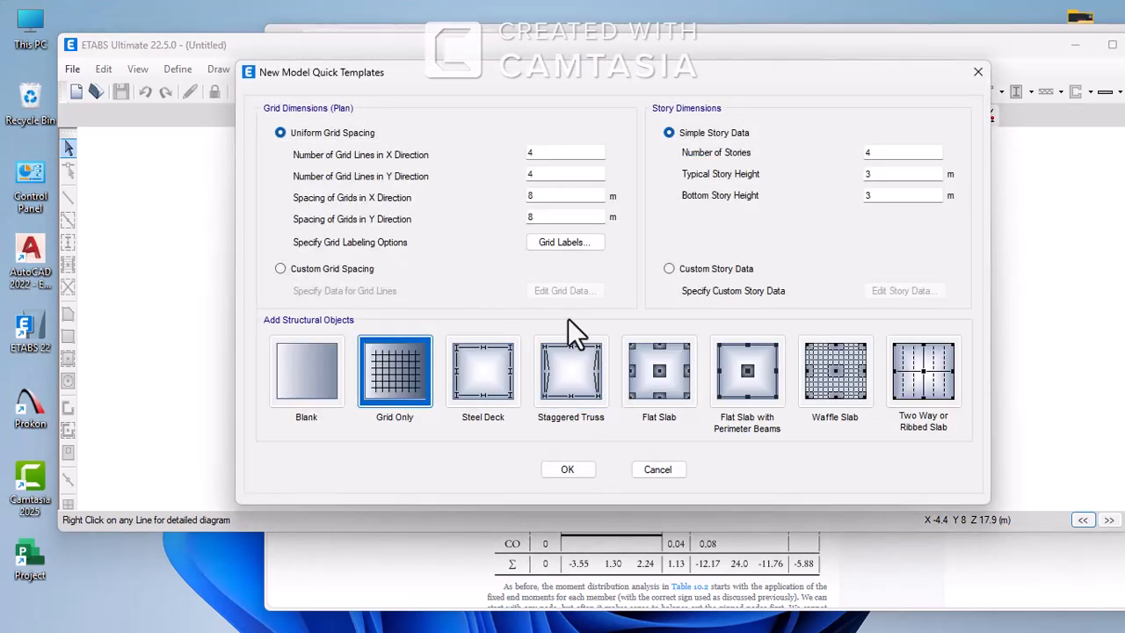
- Set the new model's story data to 2 stories with a typical height of 2 m and a bottom height of 4 m
double_click(883, 152)
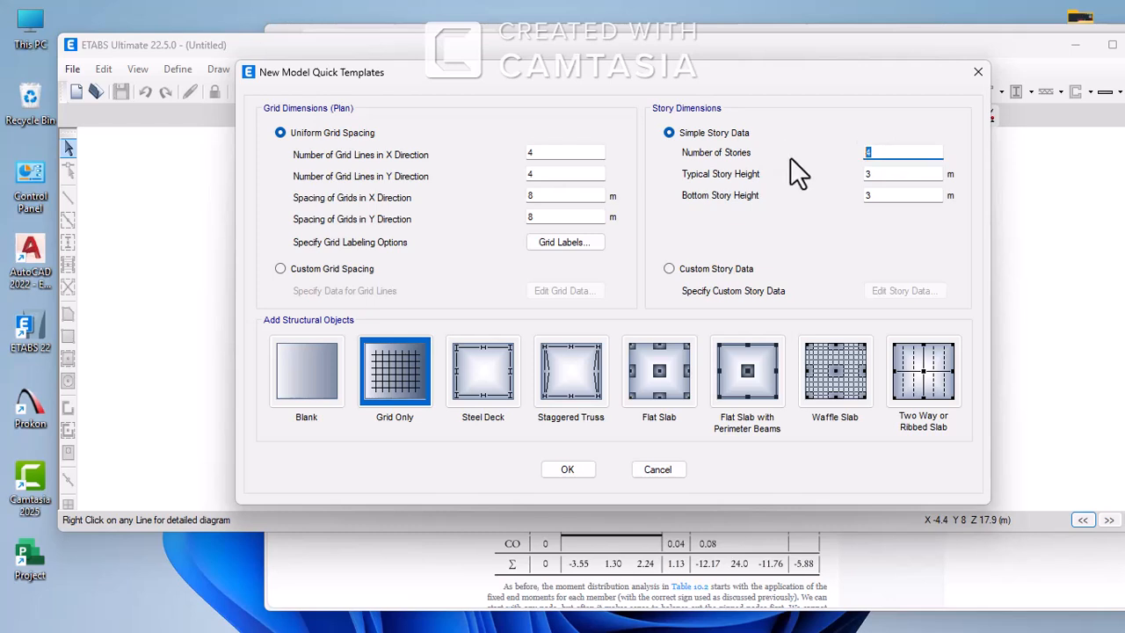
text(0)
key(BackSpace)
text(2)
key(Tab)
text(2)
key(Tab)
text(4)
- Create the grid-only model with 5 X grid lines at 5 m spacing and 1 Y grid line with 1 m spacing
click(542, 197)
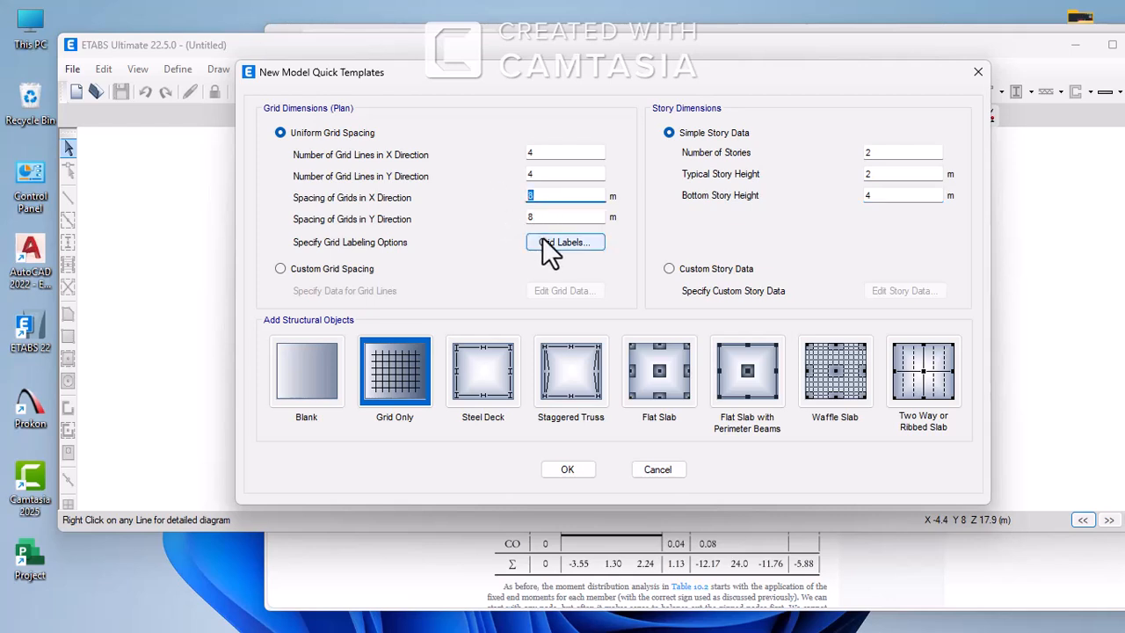
text(5)
click(540, 172)
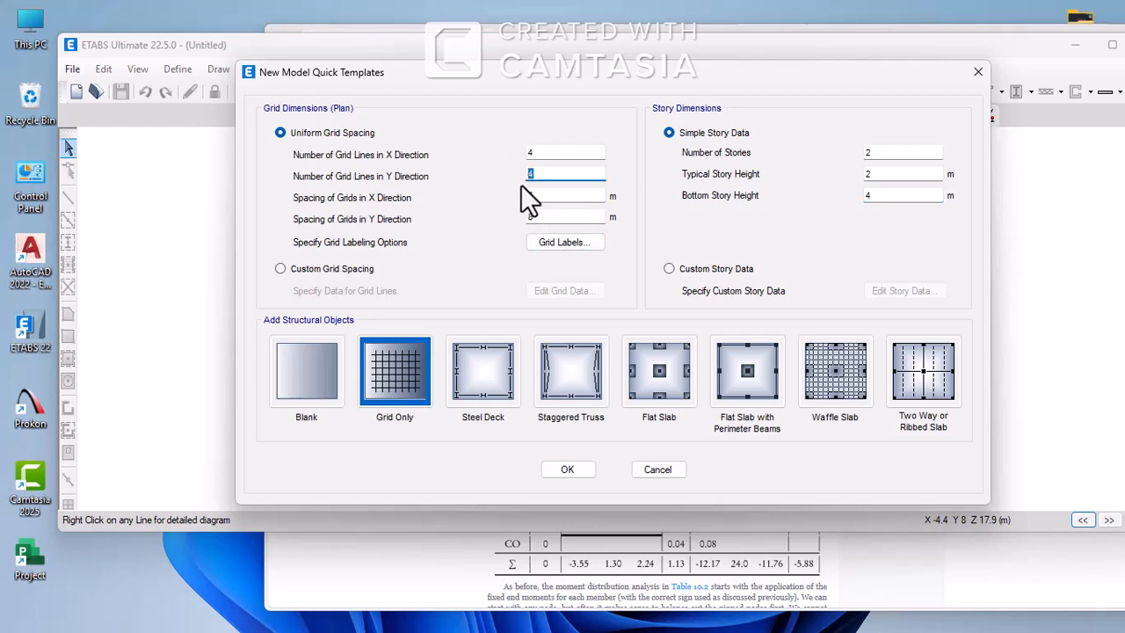
click(531, 155)
text(5)
click(552, 176)
text(1)
click(538, 219)
text(1)
click(561, 473)
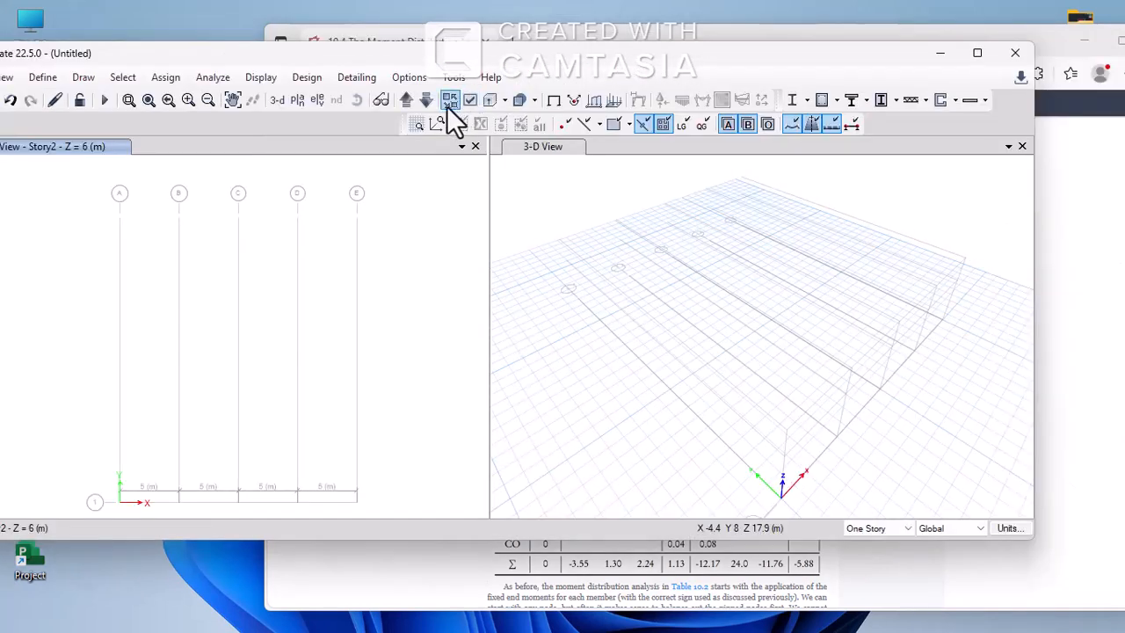
- Show the elevation along grid 1 as the only view, closing the 3-D view and maximizing the ETABS window
click(316, 99)
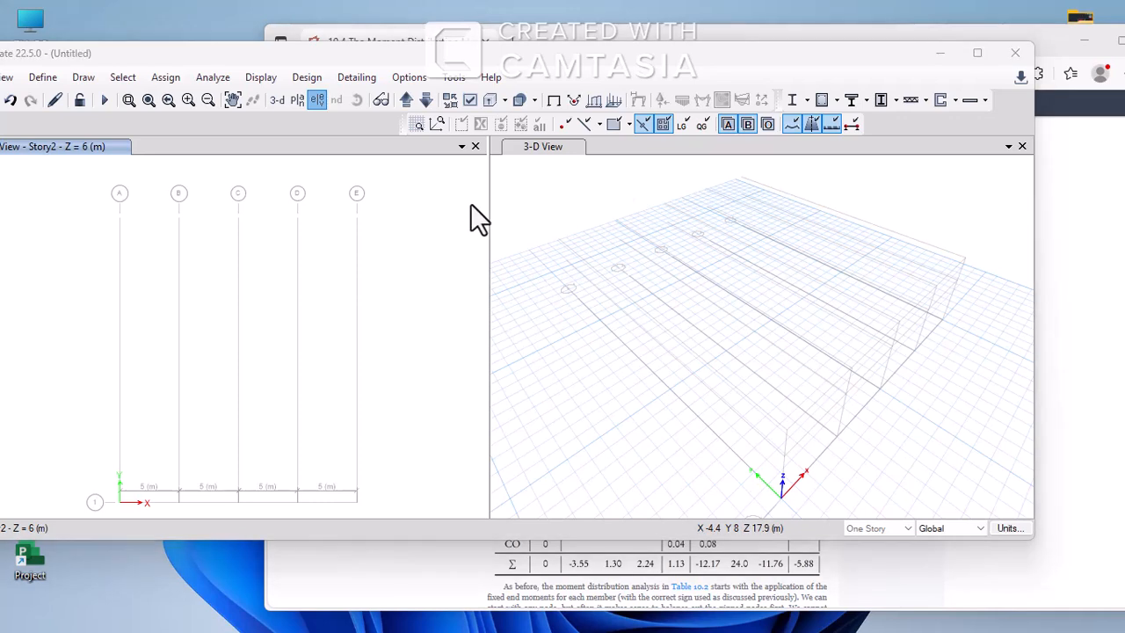
click(466, 278)
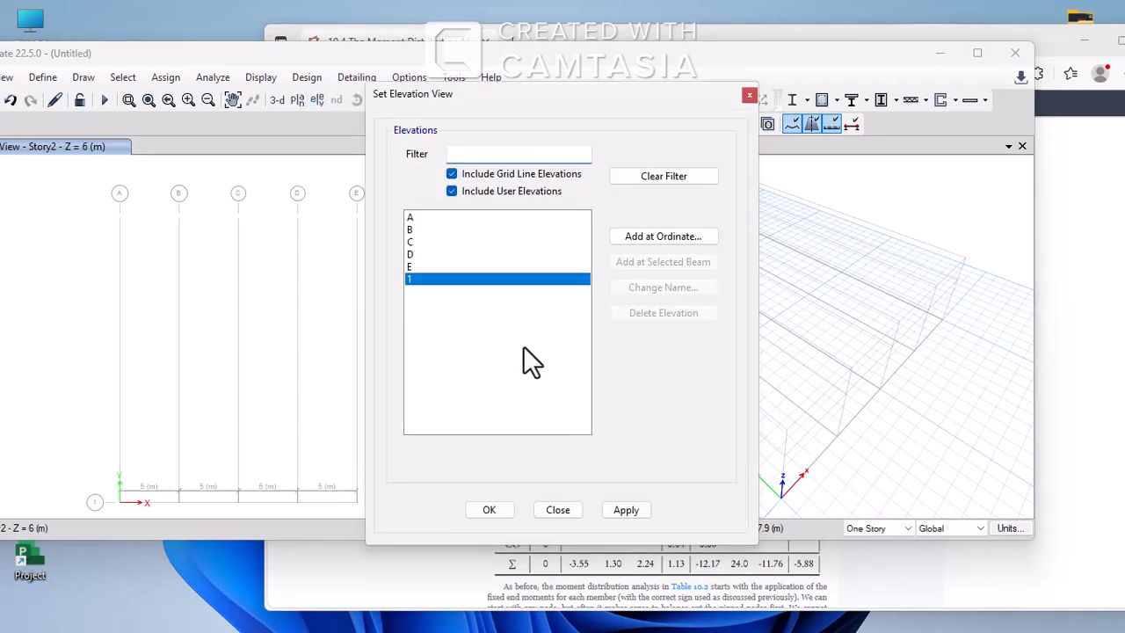
click(620, 512)
click(470, 516)
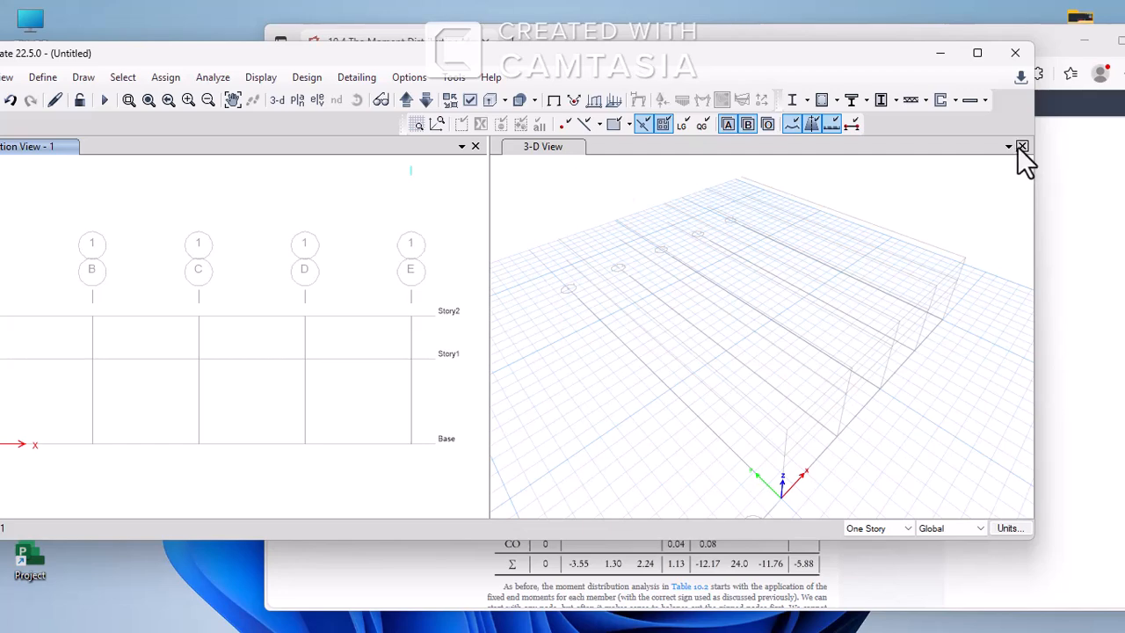
click(977, 55)
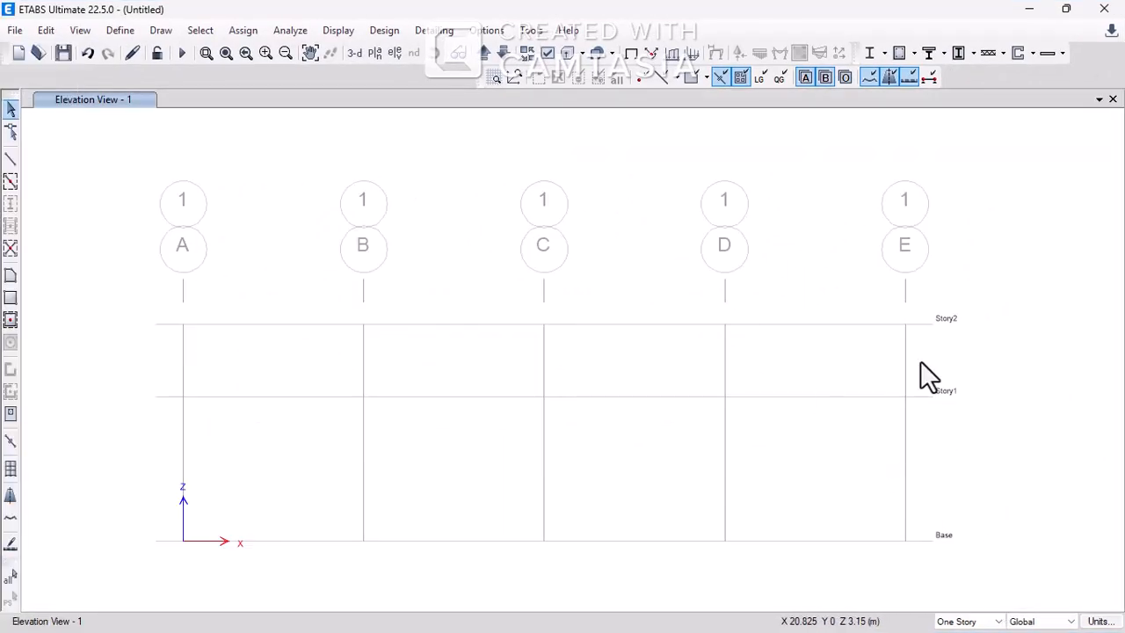
- Edit grid system G1 with its data displayed as spacing, setting the X spacing of grid B to 4 m and grid C to 3 m
right_click(460, 139)
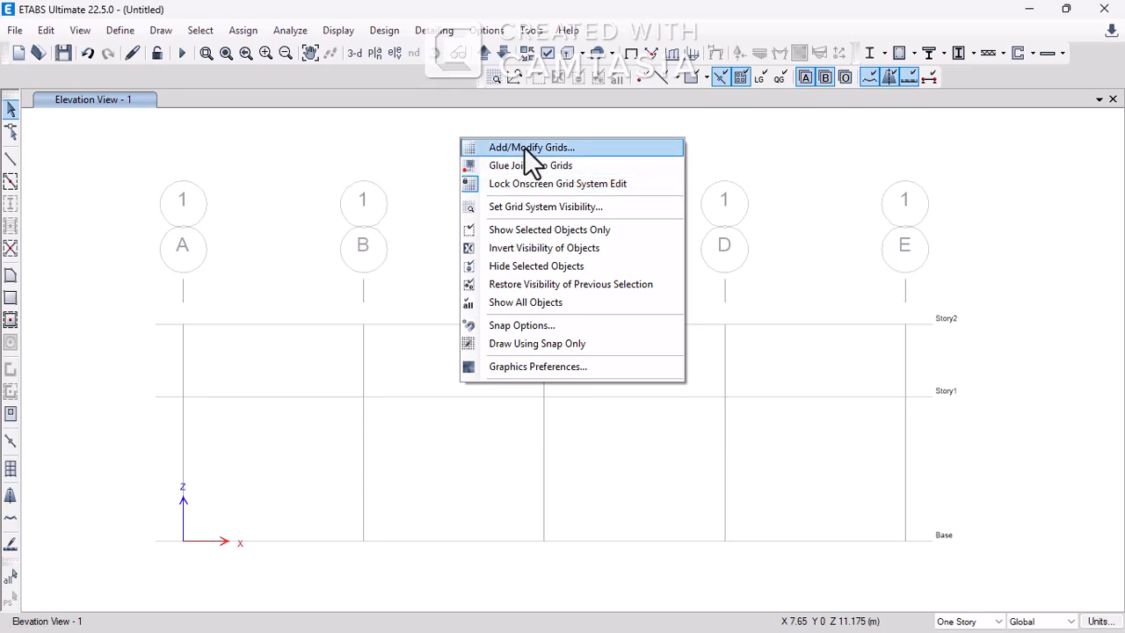
click(524, 146)
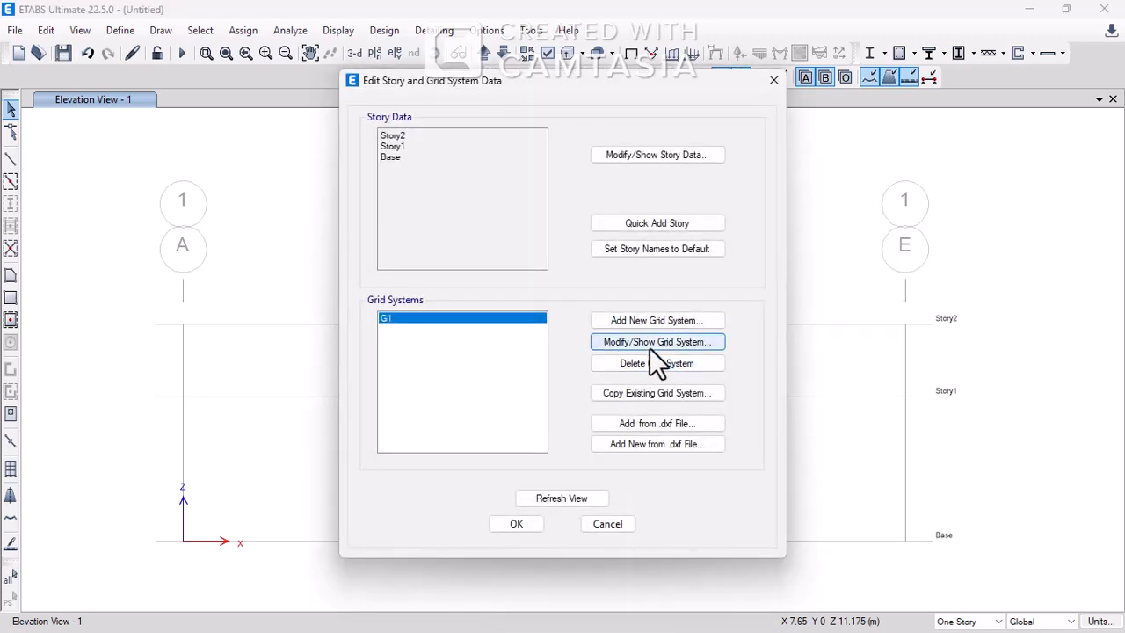
click(653, 343)
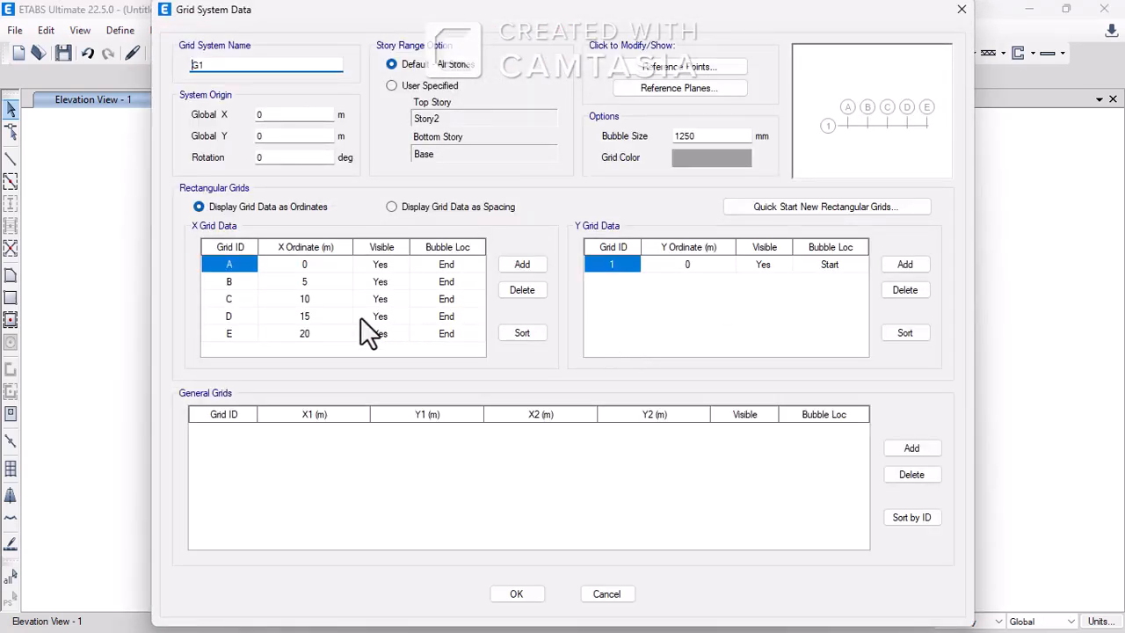
click(408, 211)
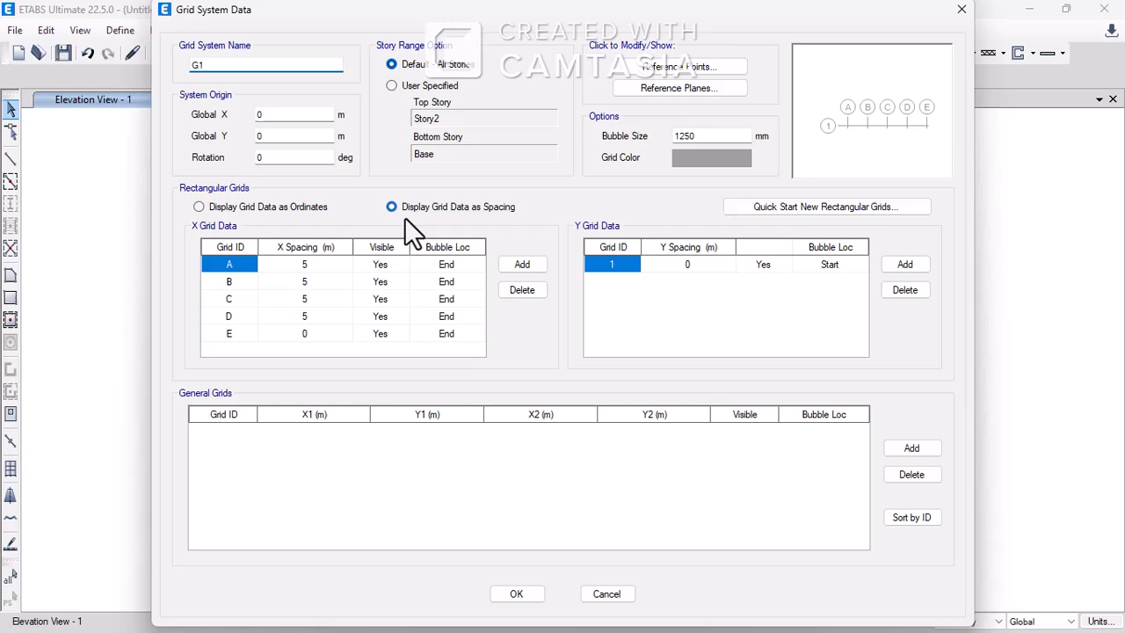
click(336, 266)
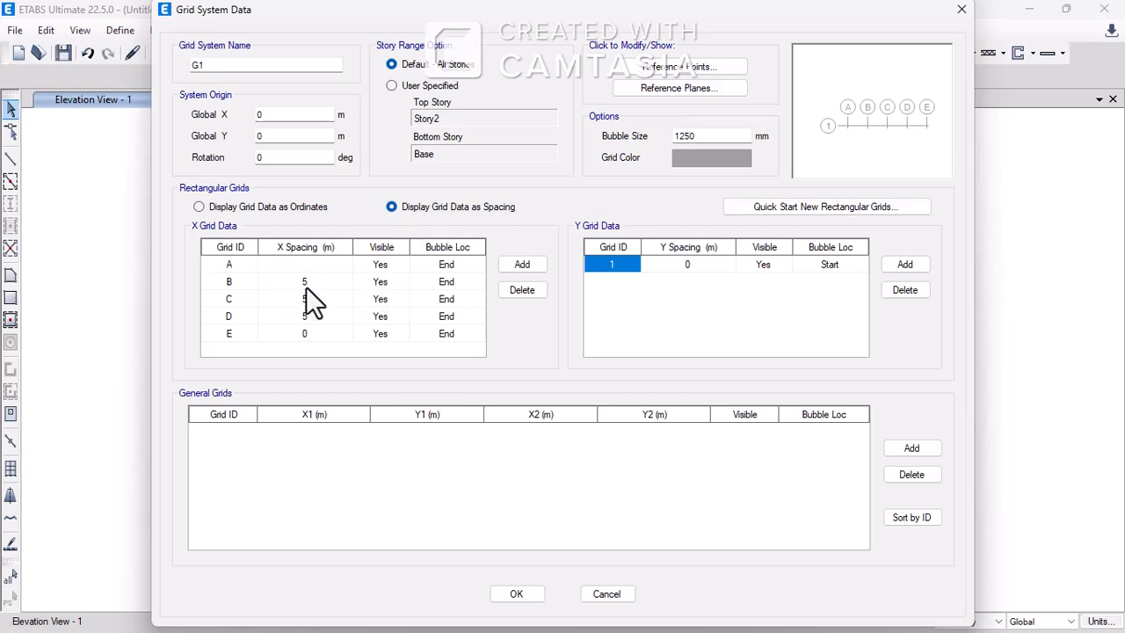
click(306, 283)
text(4)
click(333, 300)
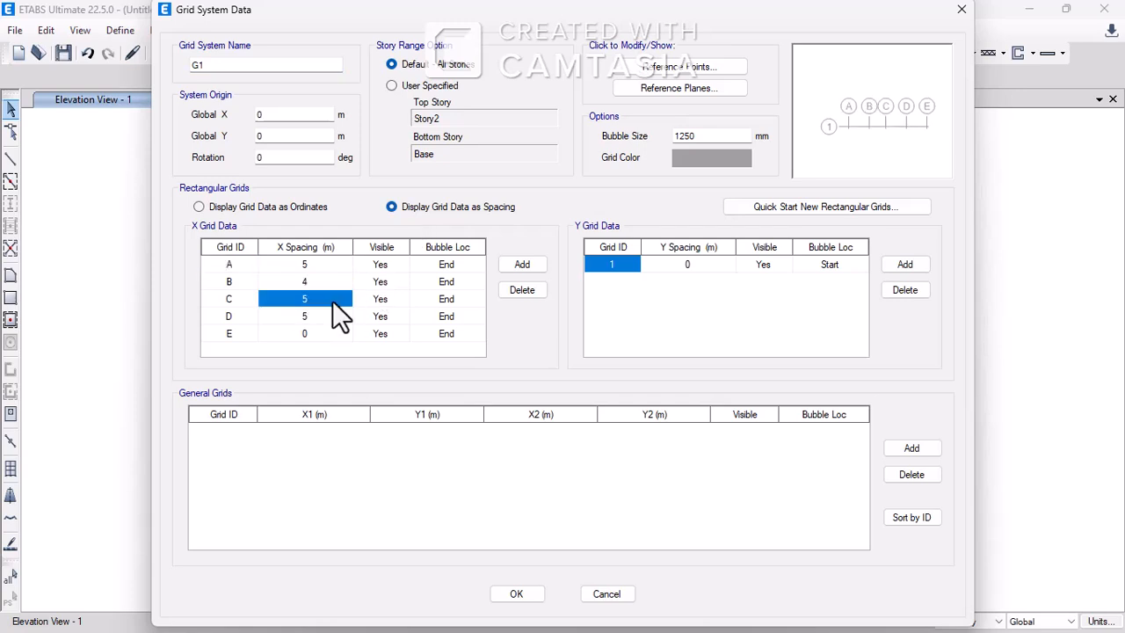
text(3)
- Delete grid D, set the X spacing of grid C to 3 m again, and apply the grid and story data
click(330, 316)
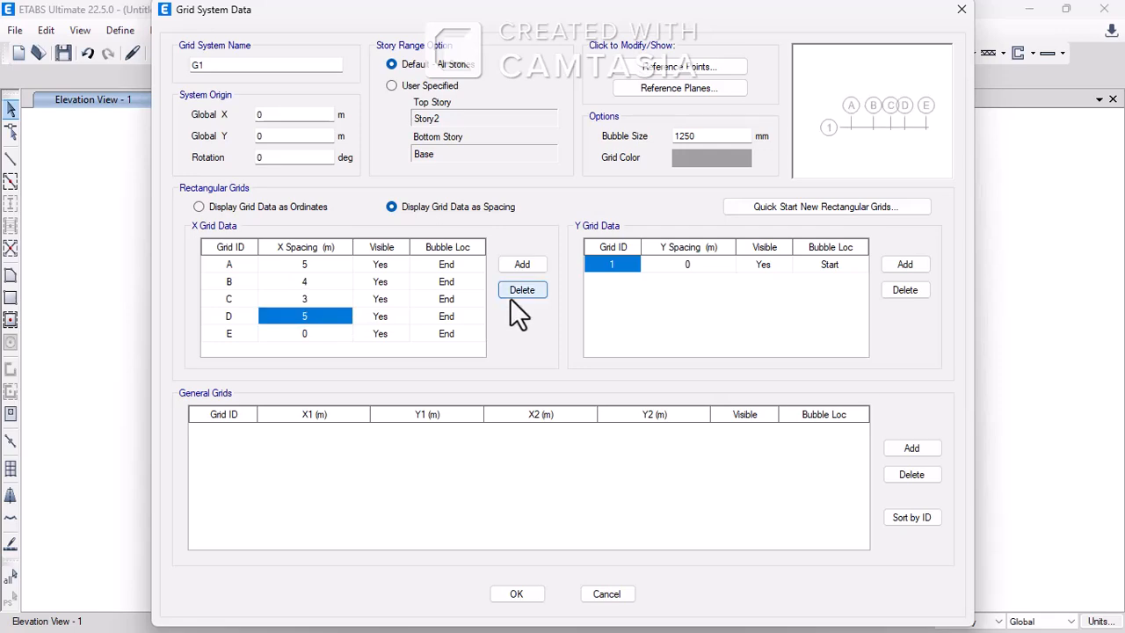
click(514, 291)
click(320, 296)
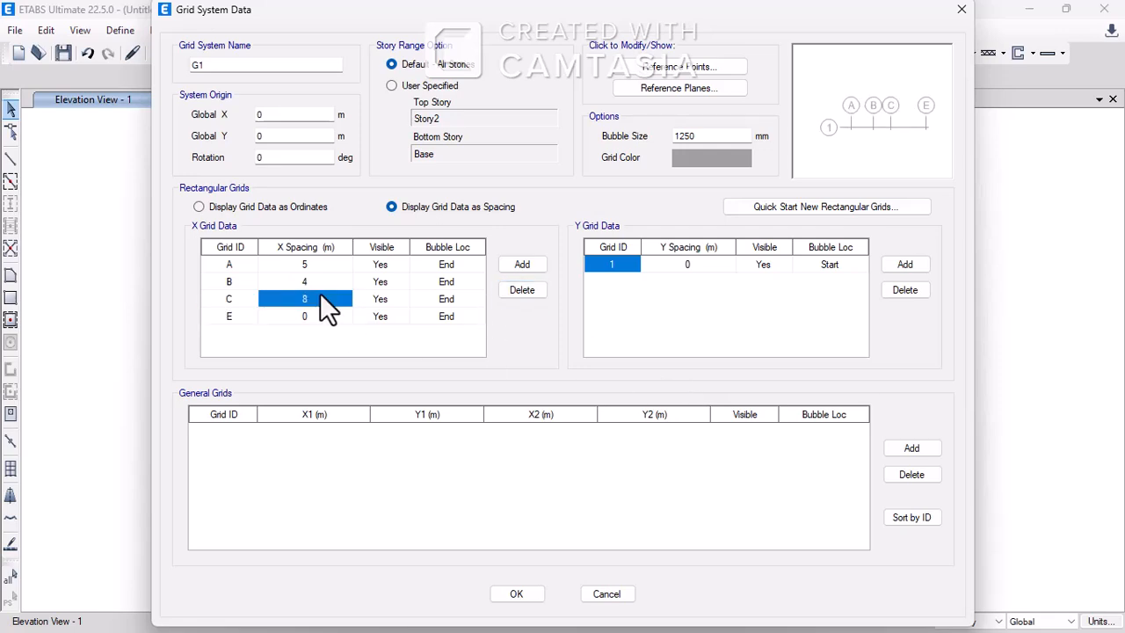
text(3)
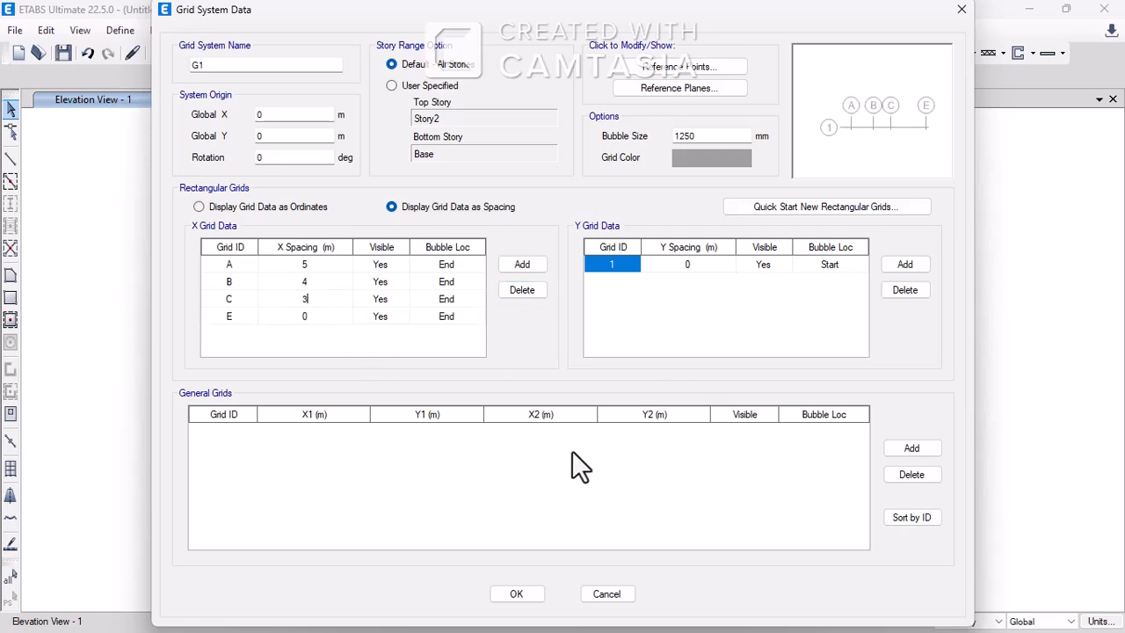
click(527, 593)
click(631, 167)
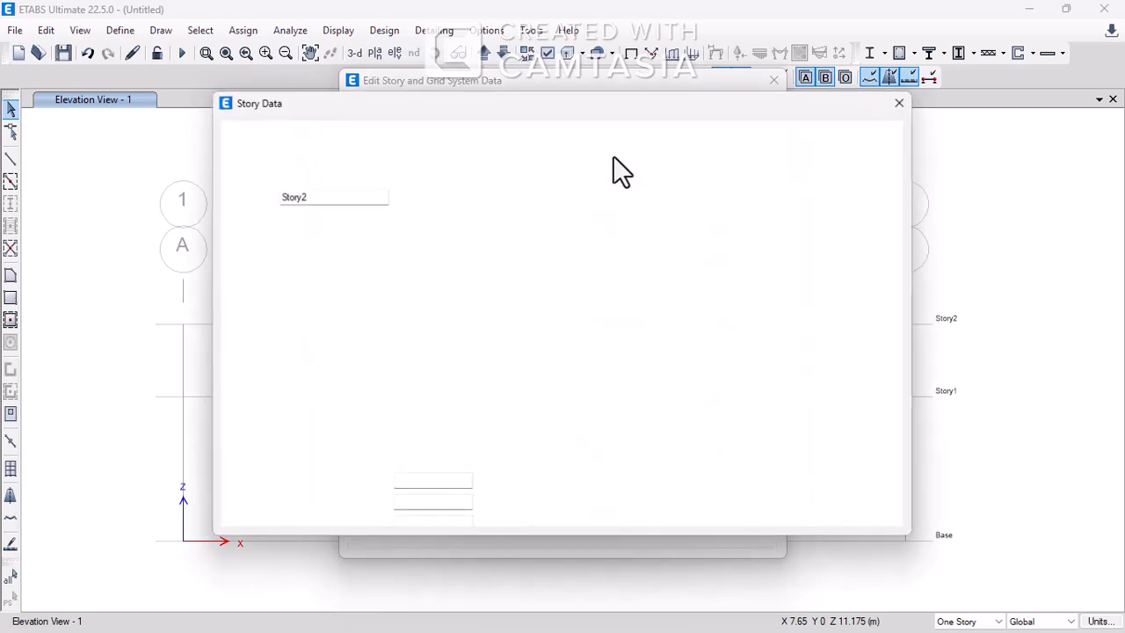
click(509, 506)
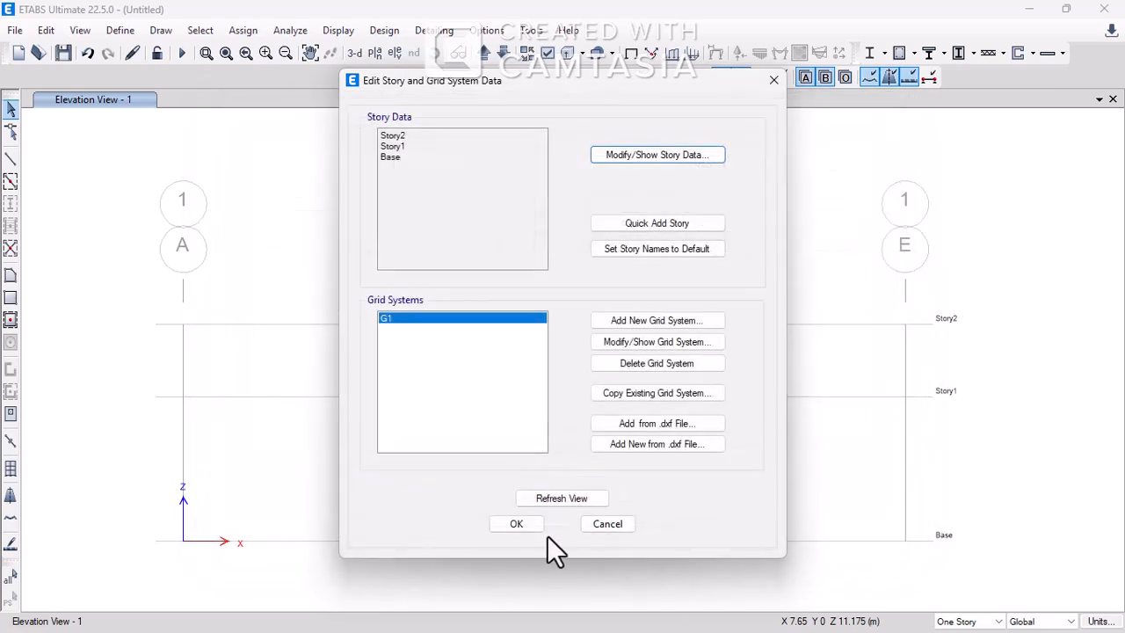
click(529, 527)
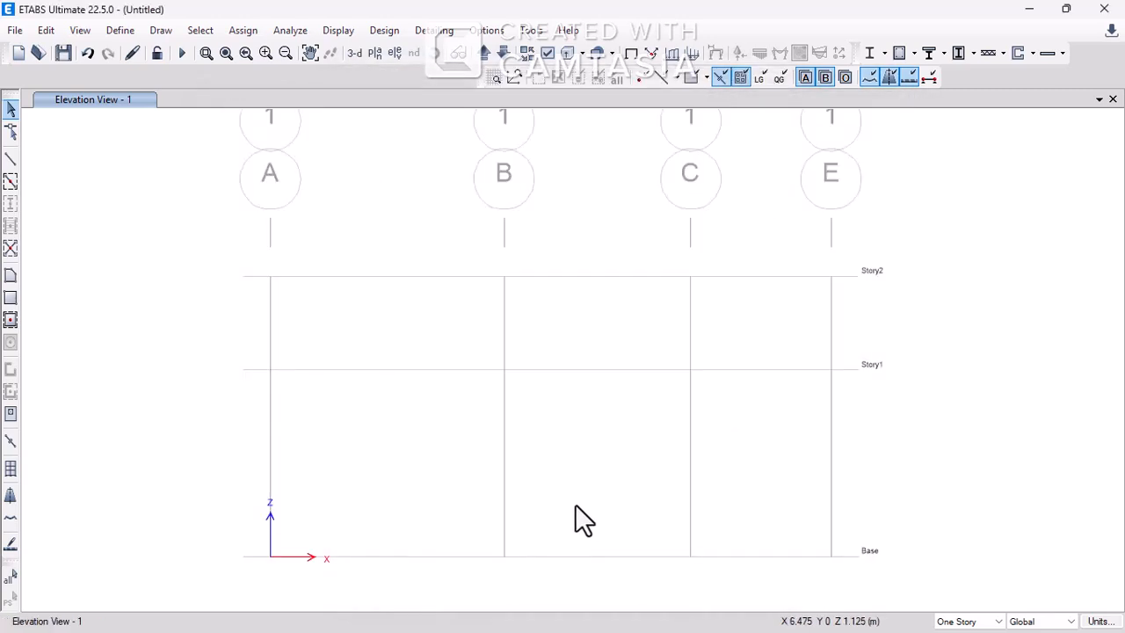
- Start a new frame section property with the special General shape type
middle_drag(620, 497, 610, 494)
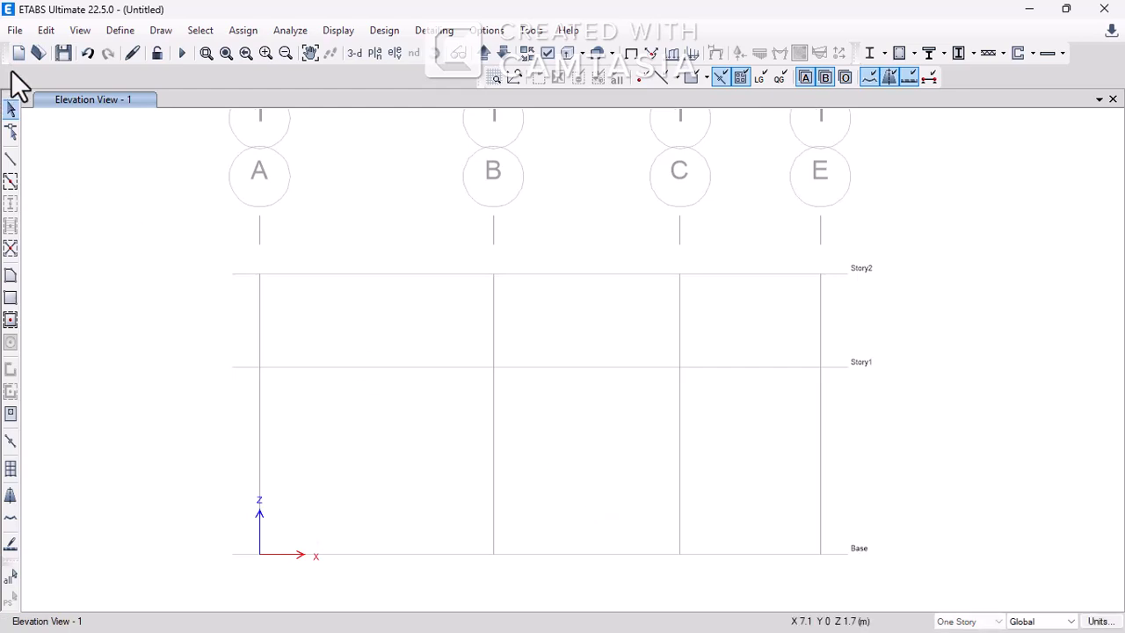
click(109, 33)
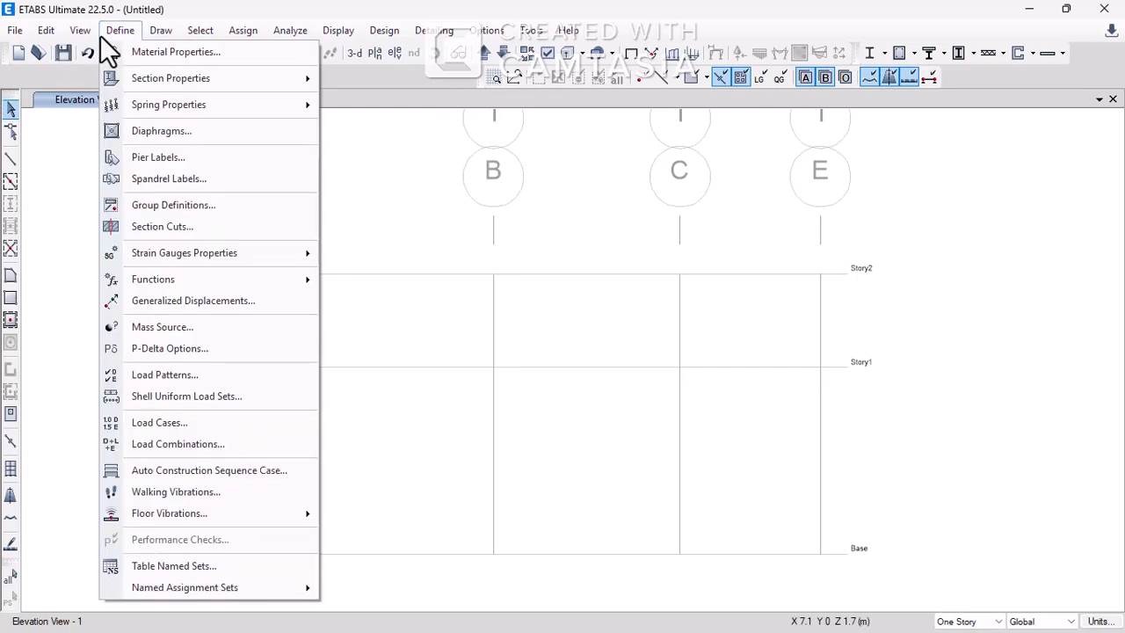
mouse_move(133, 76)
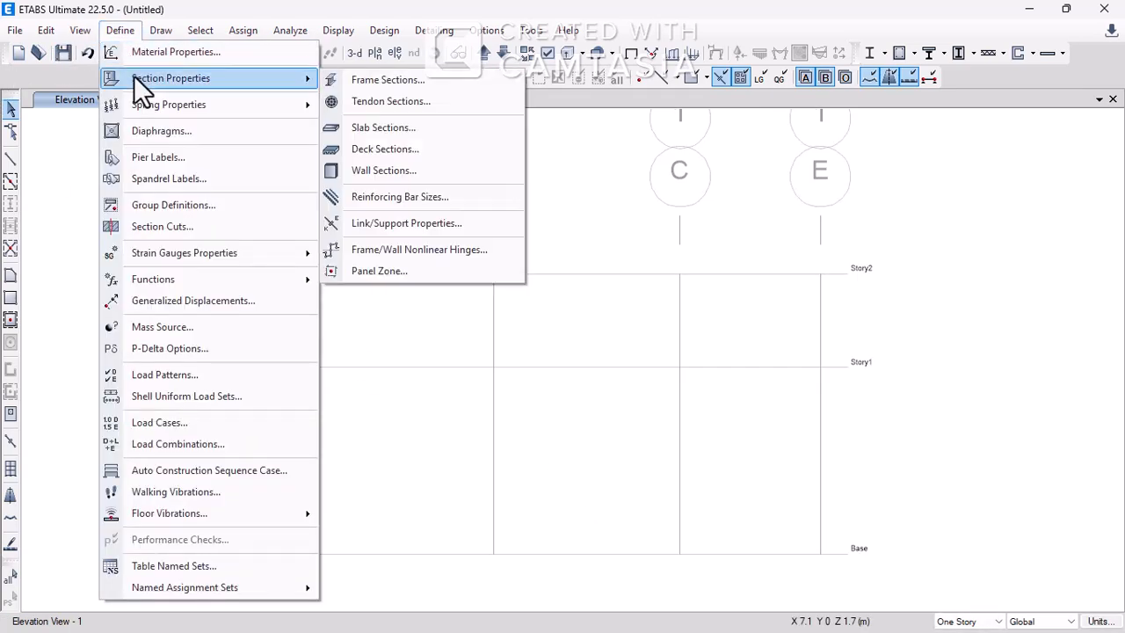
click(334, 80)
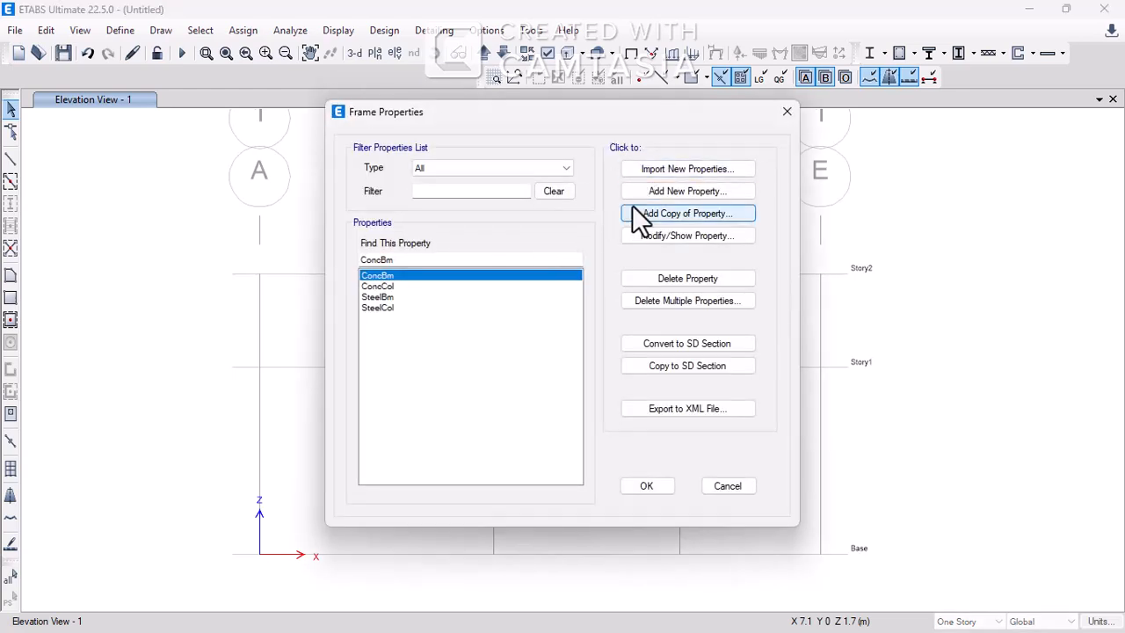
click(664, 192)
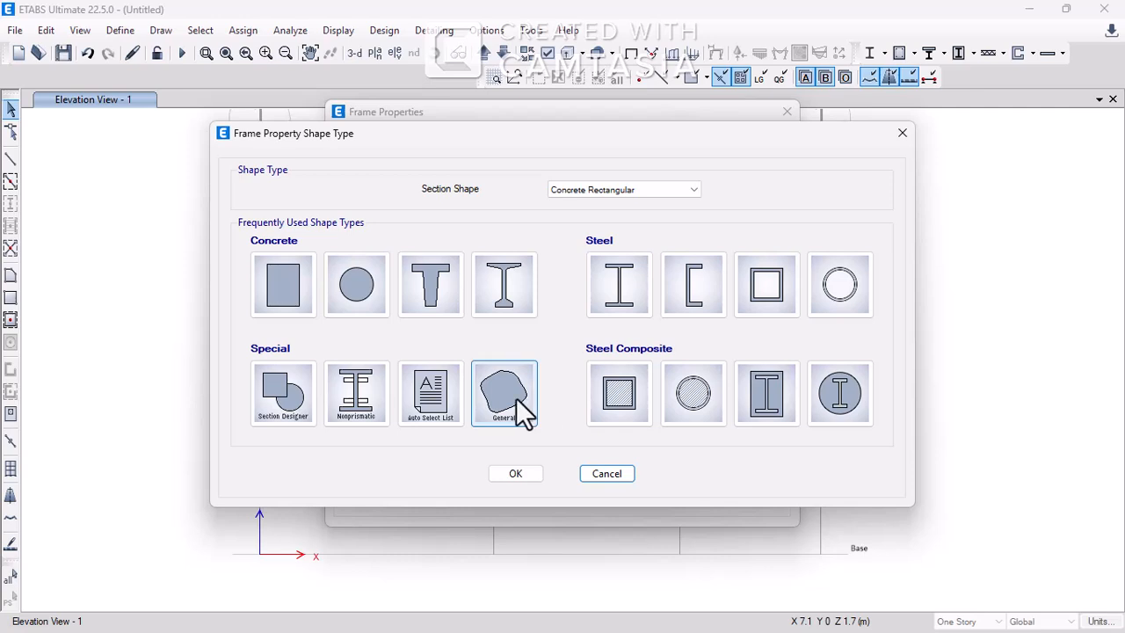
click(516, 398)
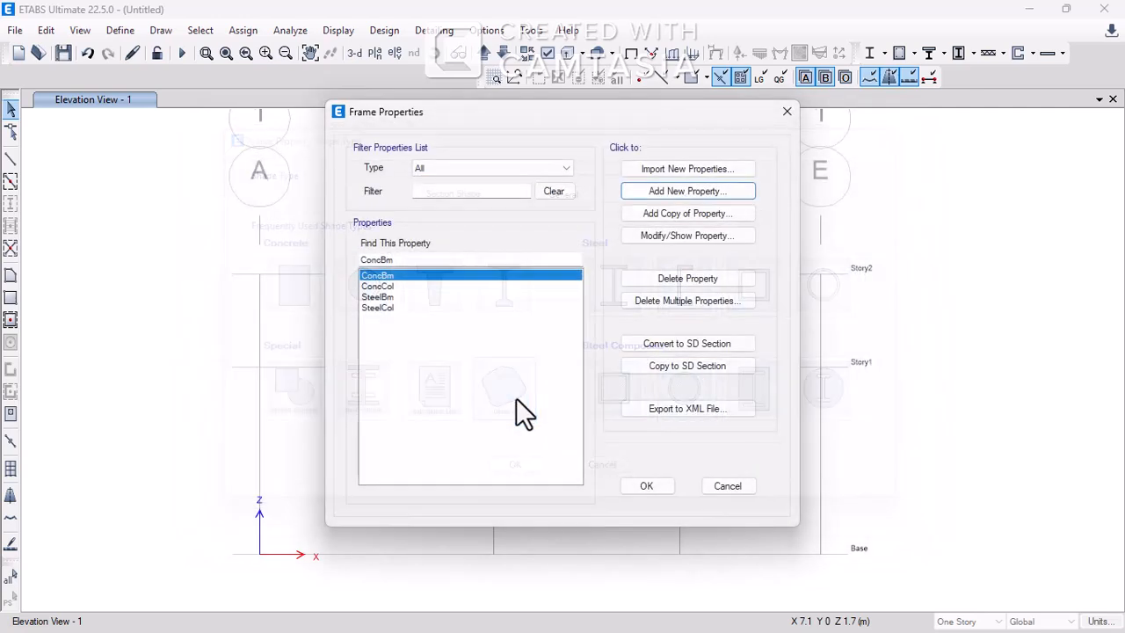
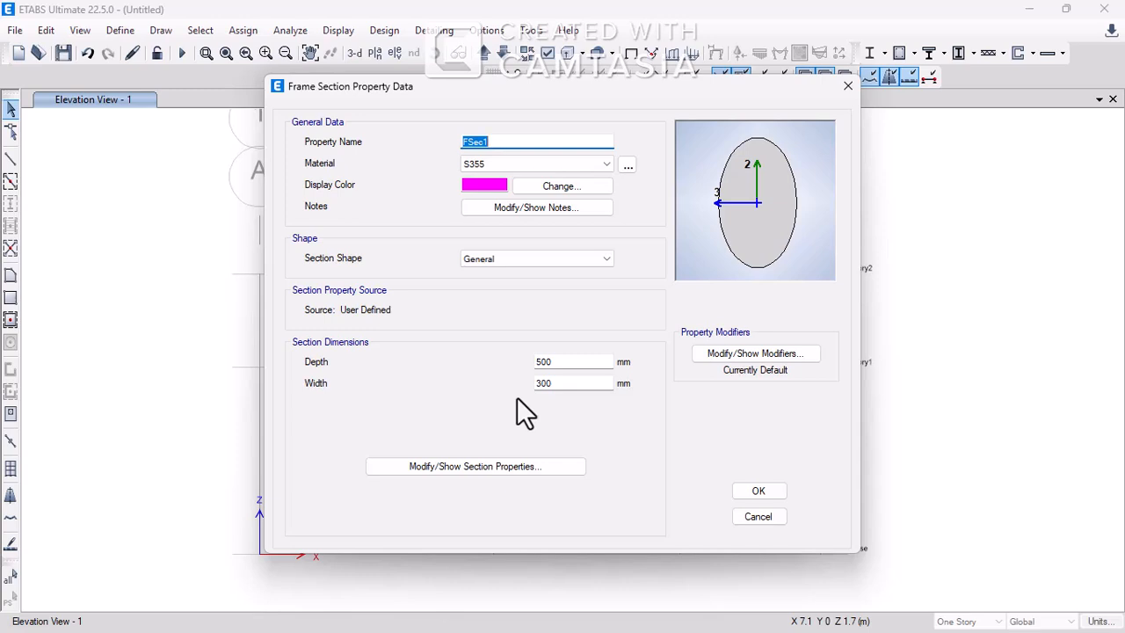
- Set the depth and width of the general section FSec1 to 1 mm each
double_click(555, 363)
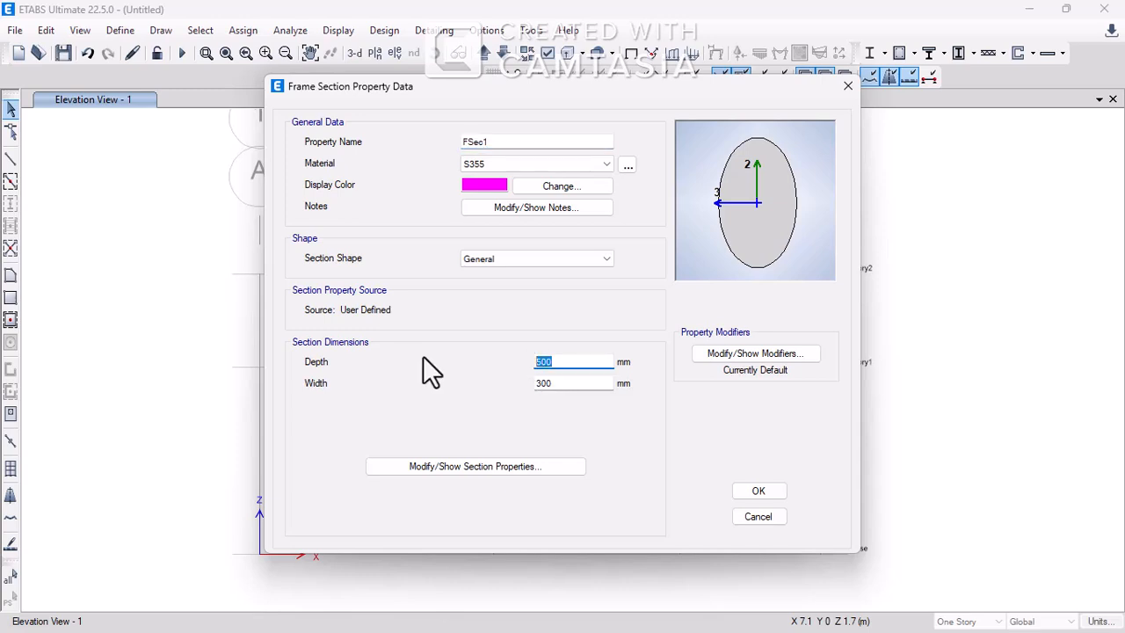
text(1)
key(Tab)
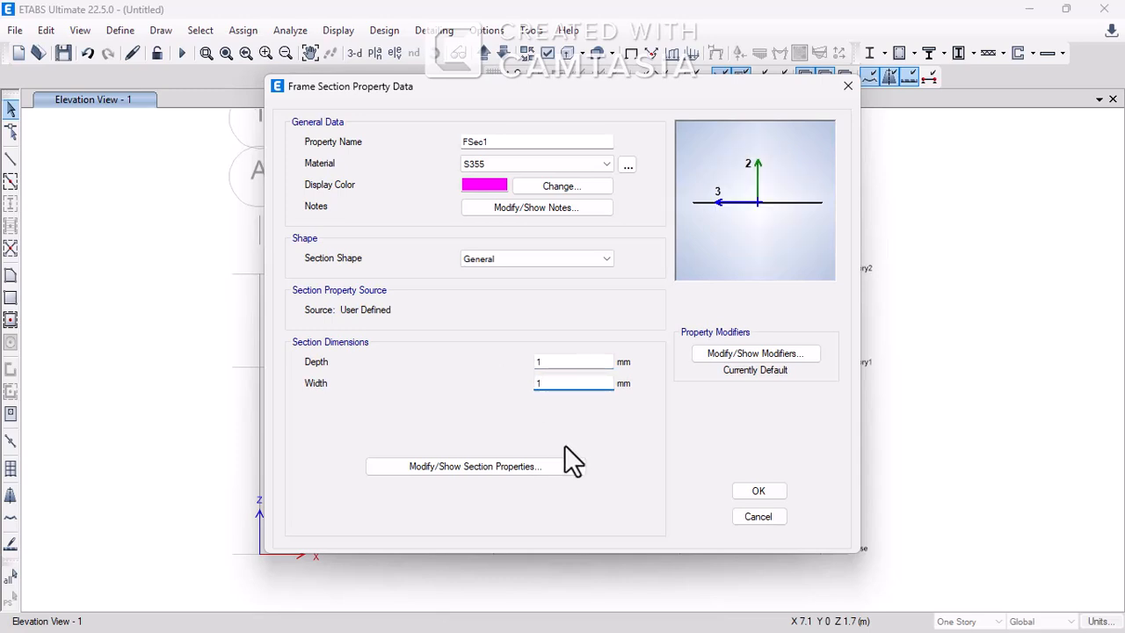
text(1)
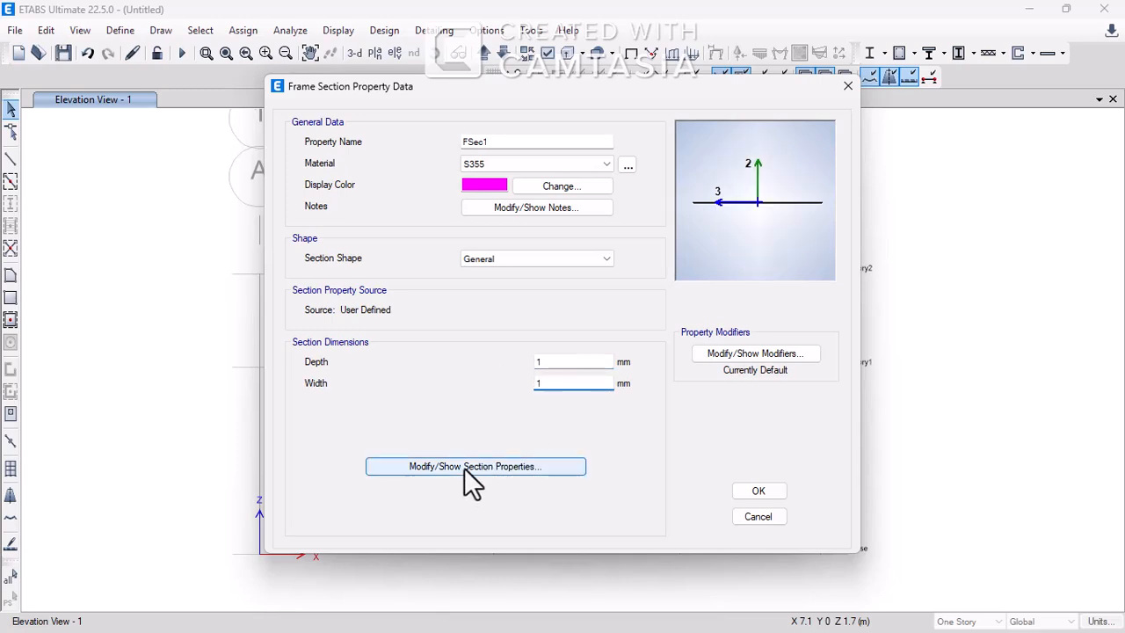
- Set FSec1's area, AS2 and AS3 to 1 cm2 and its I33 and I22 to 1 cm4
click(464, 468)
click(614, 175)
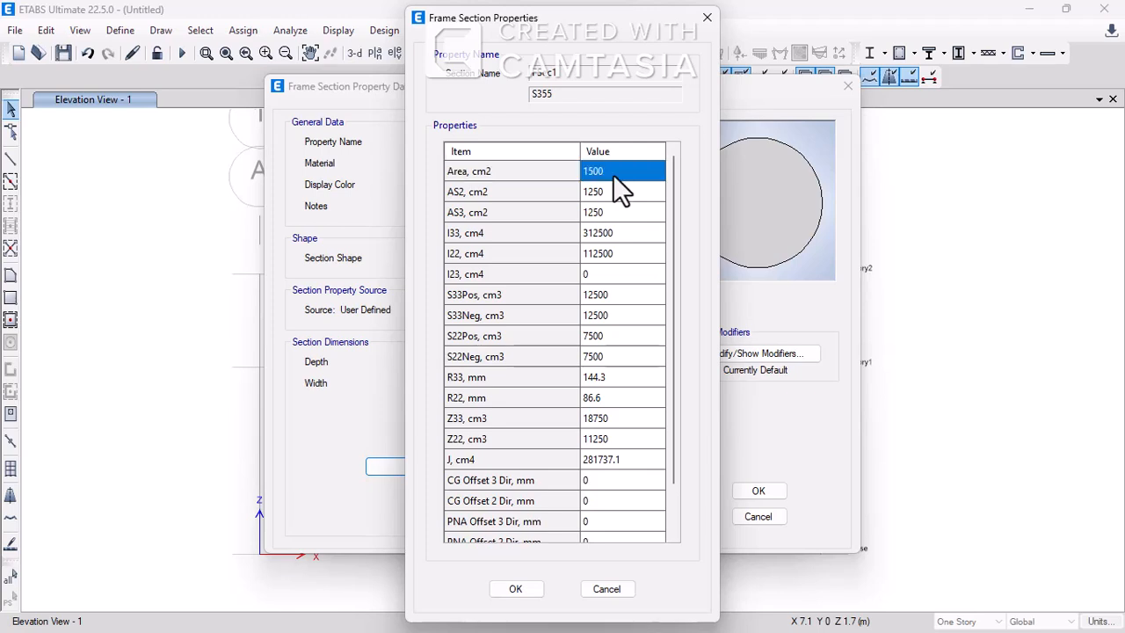
text(1)
click(606, 190)
text(1)
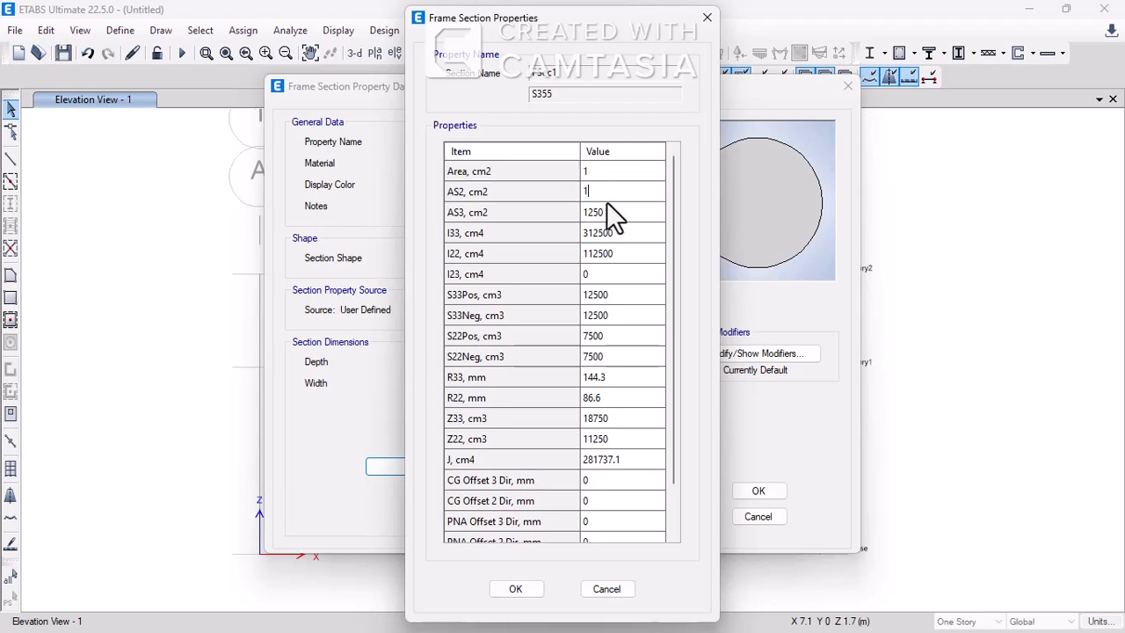
click(606, 209)
text(1)
click(606, 234)
text(1)
click(604, 254)
text(1)
- Set FSec1's section moduli S33Pos, S33Neg, S22Pos and S22Neg to 1 cm3 each
click(599, 297)
text(1)
click(598, 318)
text(1)
click(597, 337)
text(1)
click(598, 356)
text(1)
- Set FSec1's R33 and R22 to 1 mm, Z33 and Z22 to 1 cm3 and J to 1 cm4, and save the section
click(601, 378)
text(1)
click(599, 398)
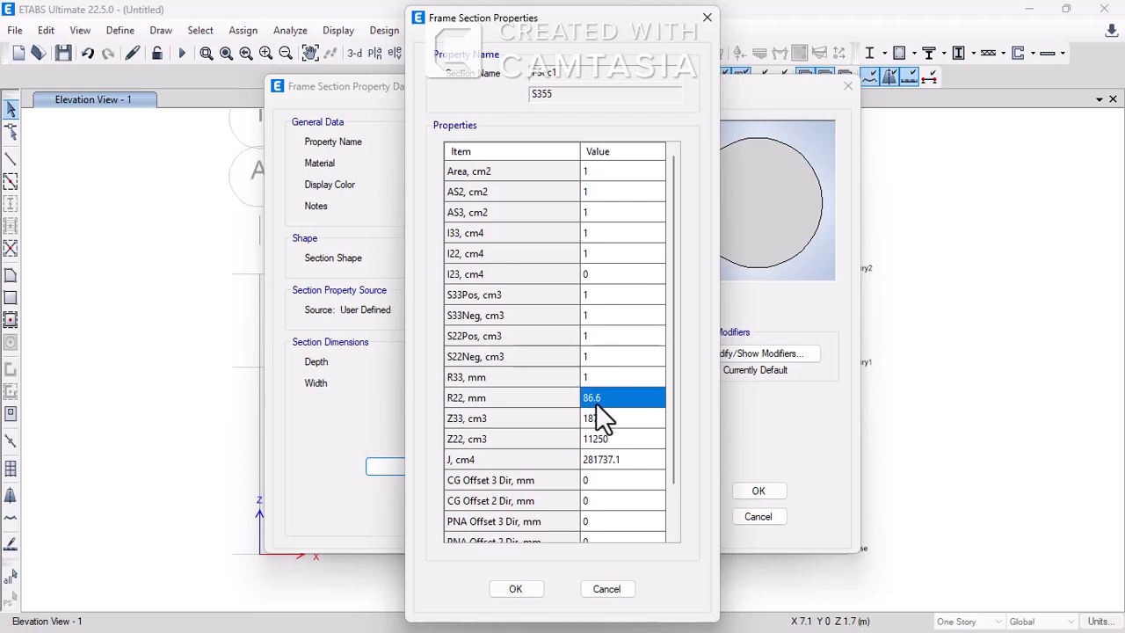
text(1)
click(598, 420)
text(1)
click(618, 440)
text(1)
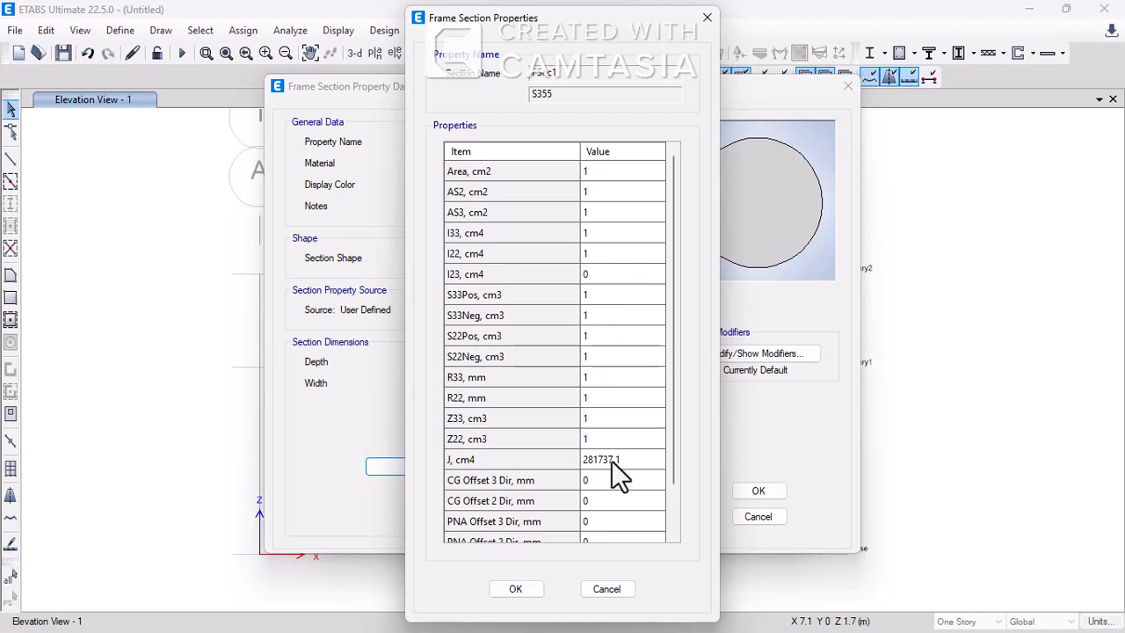
click(534, 593)
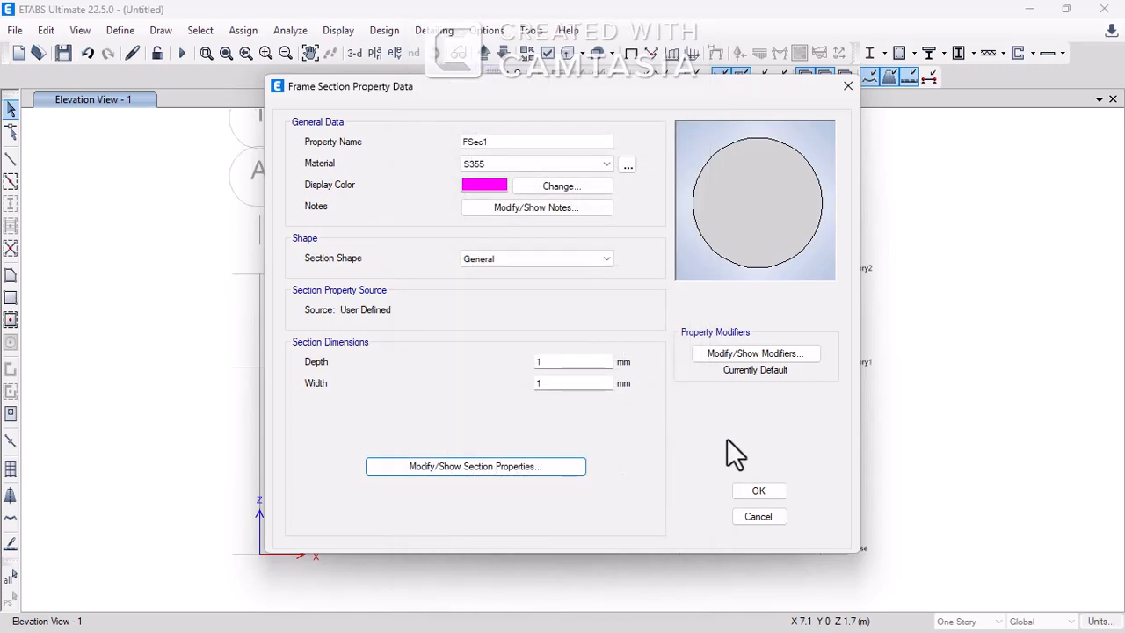
click(752, 485)
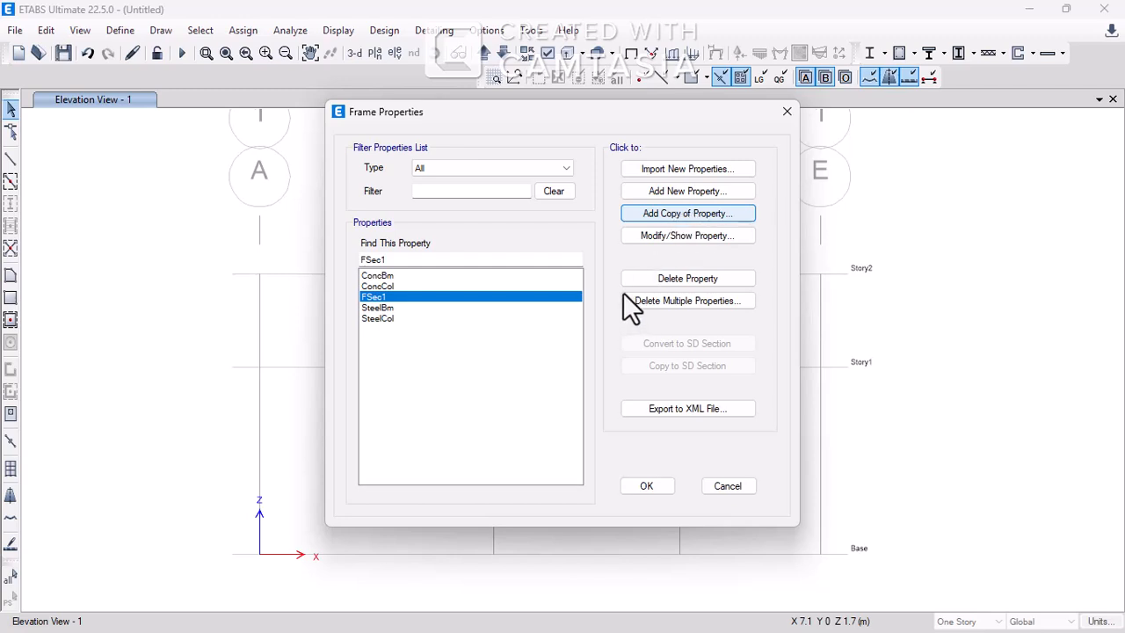
- Add a copy of the FSec1 property and review its stiffness modification factors
key(Return)
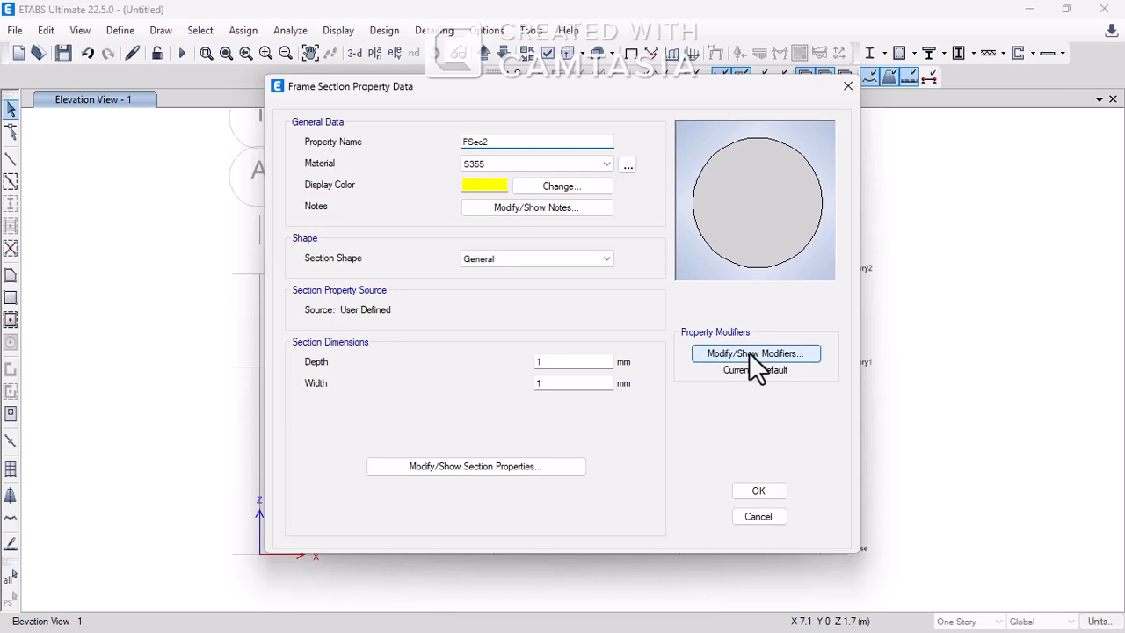
click(748, 352)
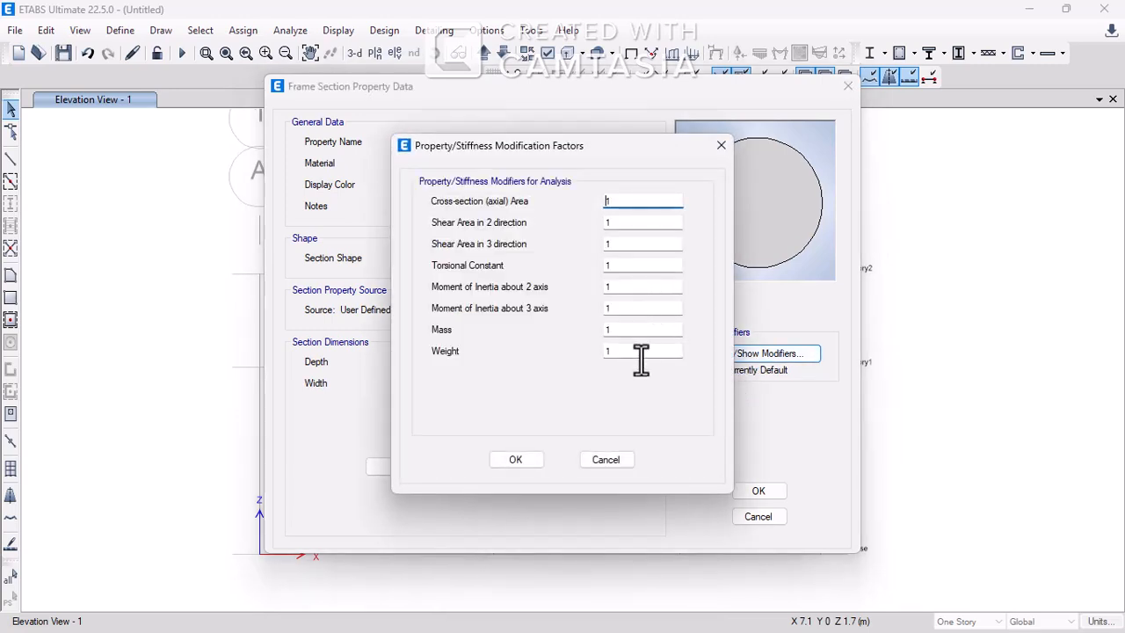
click(535, 462)
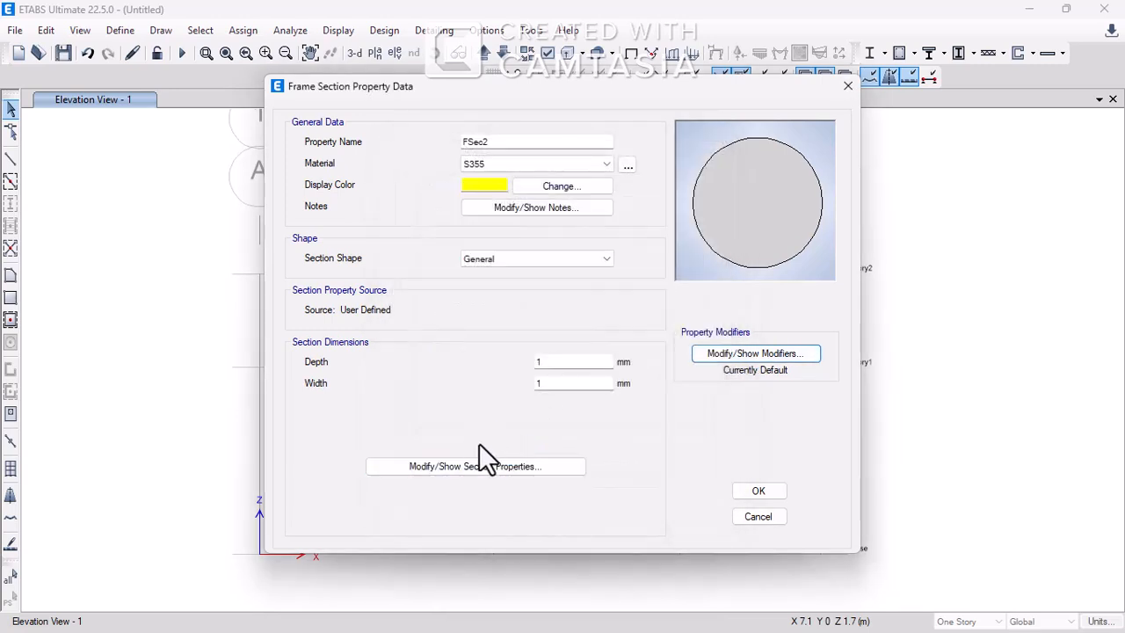
- Set the moments of inertia I33 and I22 of the copied section FSec2 to 2 cm4
click(478, 470)
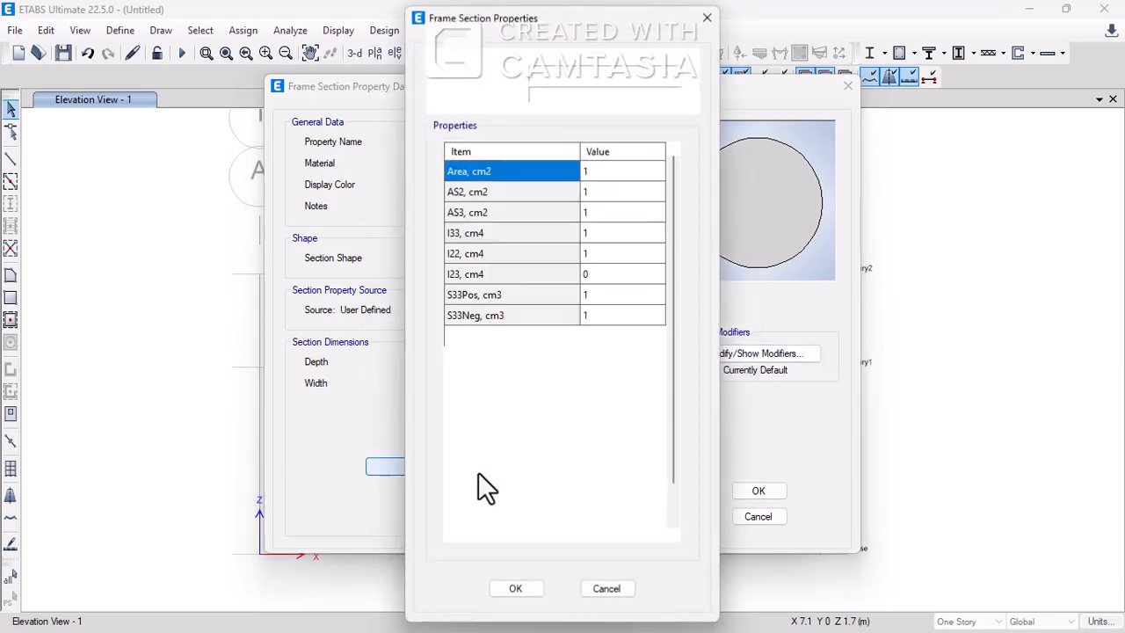
click(516, 588)
click(533, 460)
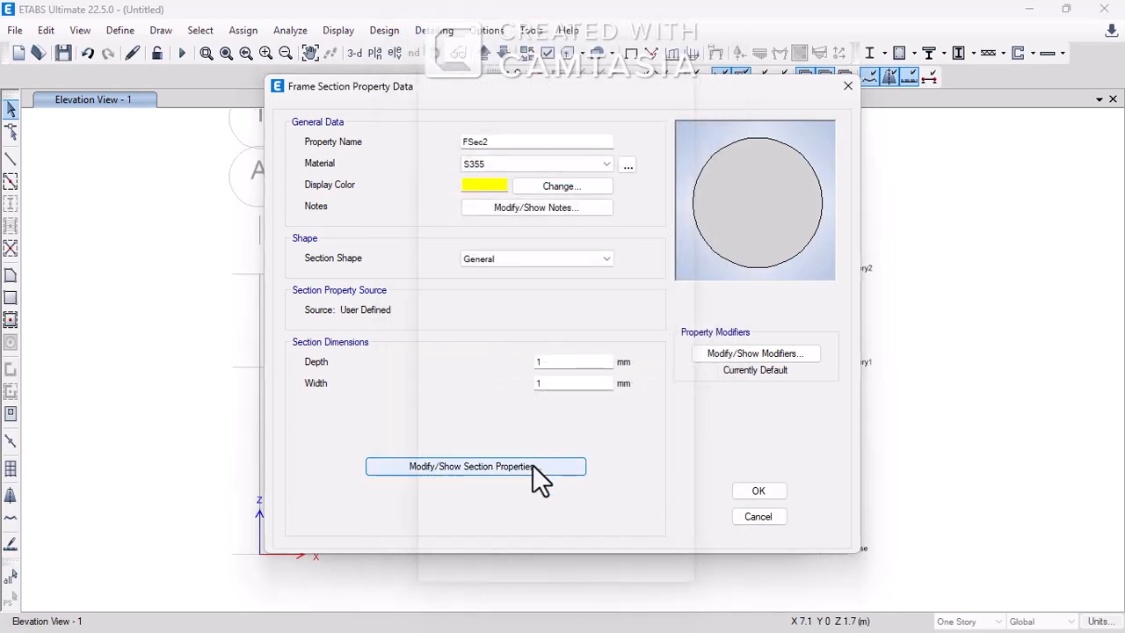
click(600, 232)
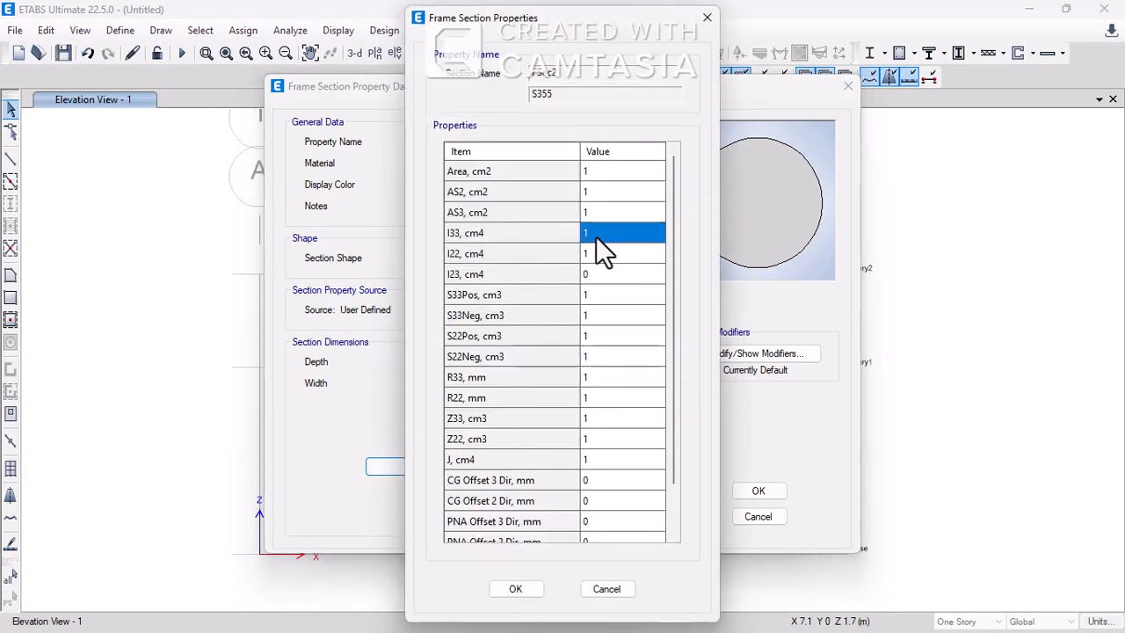
click(594, 236)
text(2)
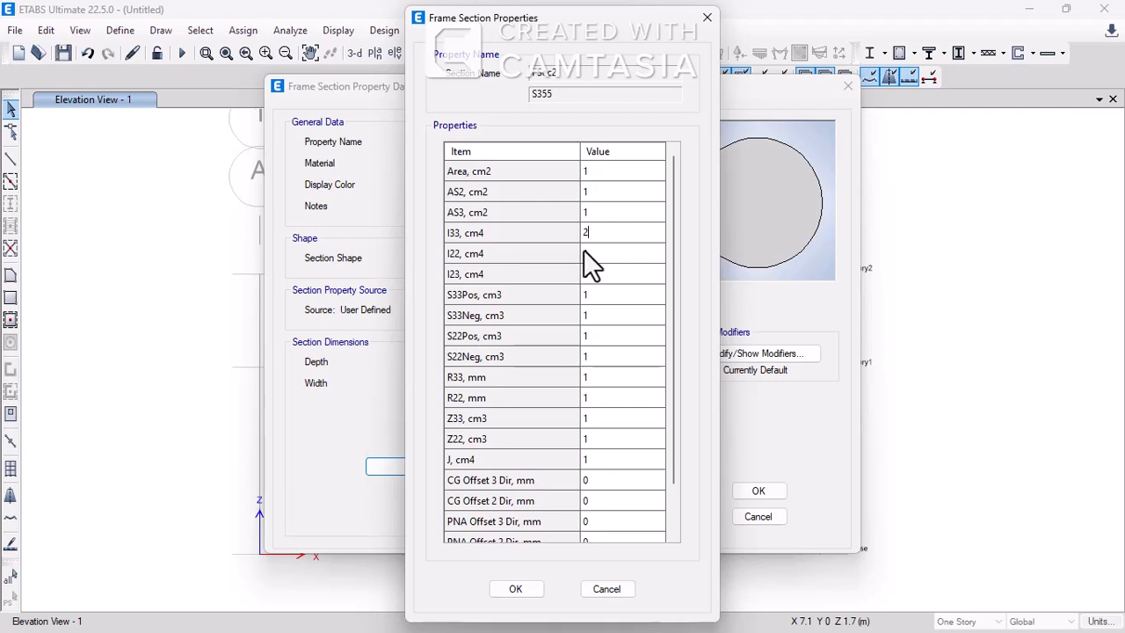
double_click(583, 251)
text(2)
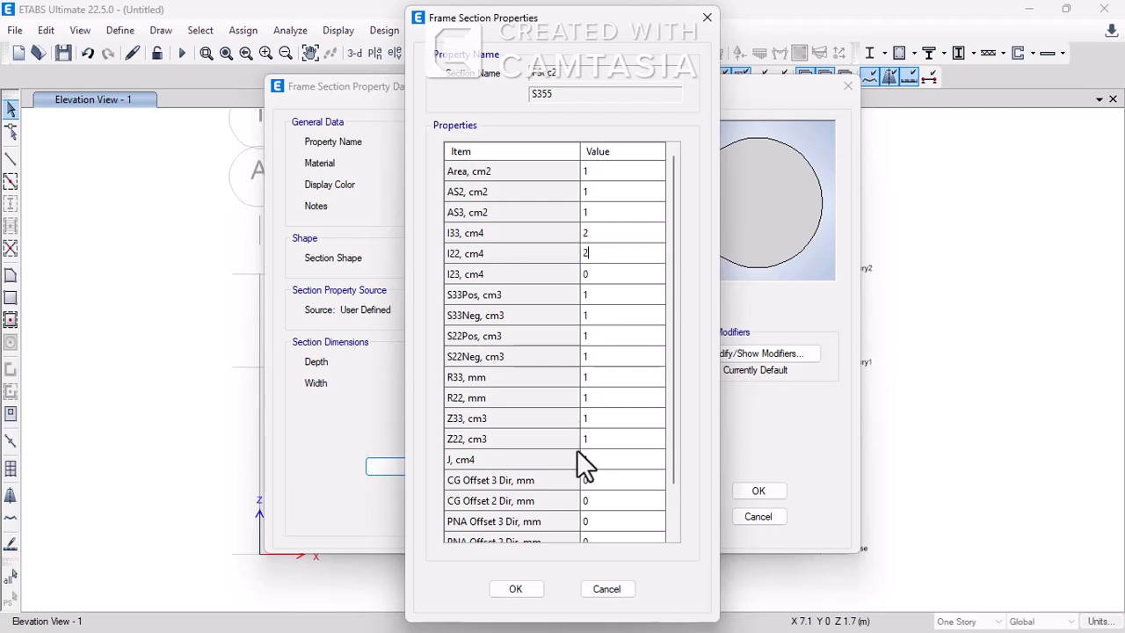
- Accept the edited properties of general section FSec2 and finish the frame section definitions
click(532, 595)
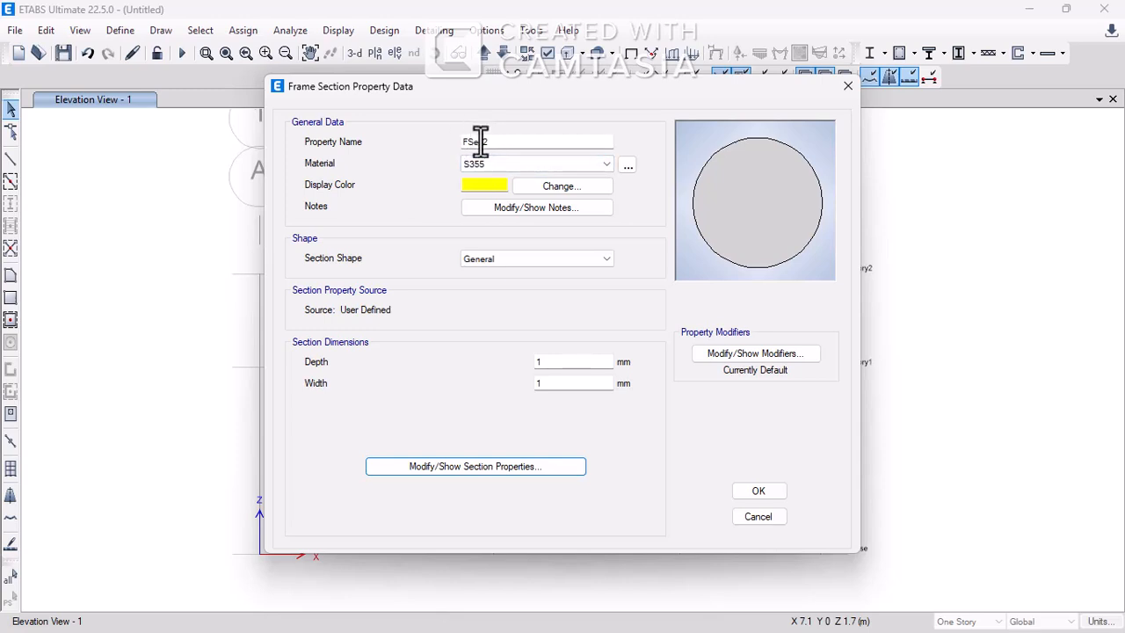
click(736, 496)
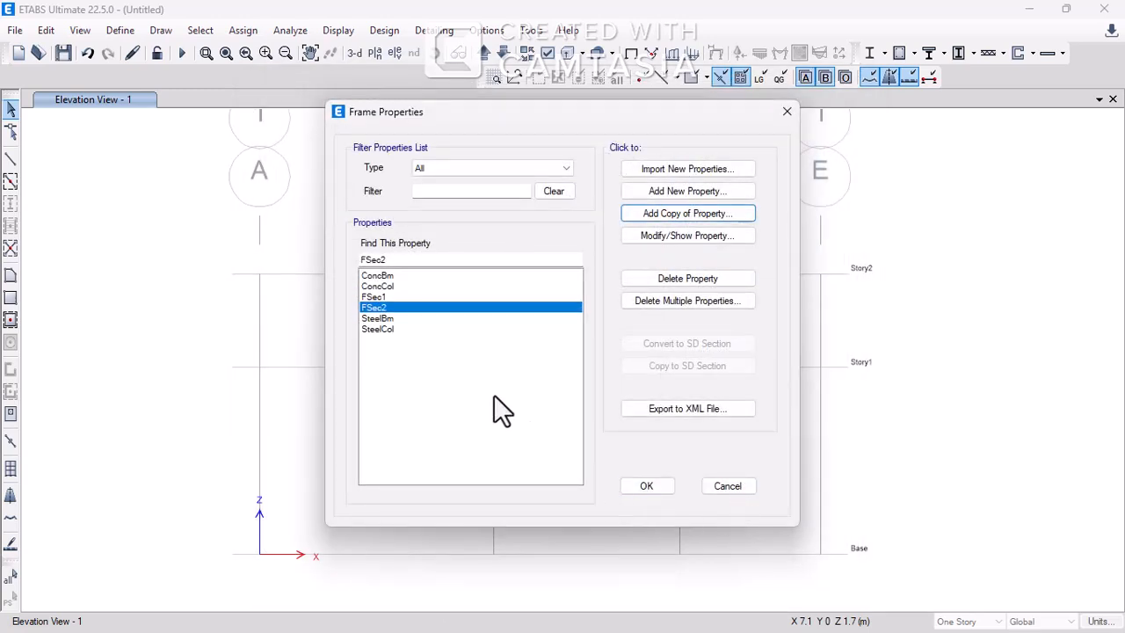
click(660, 483)
- Draw continuous FSec2 beams along Story1 from grid A through B and C to grid E
click(11, 158)
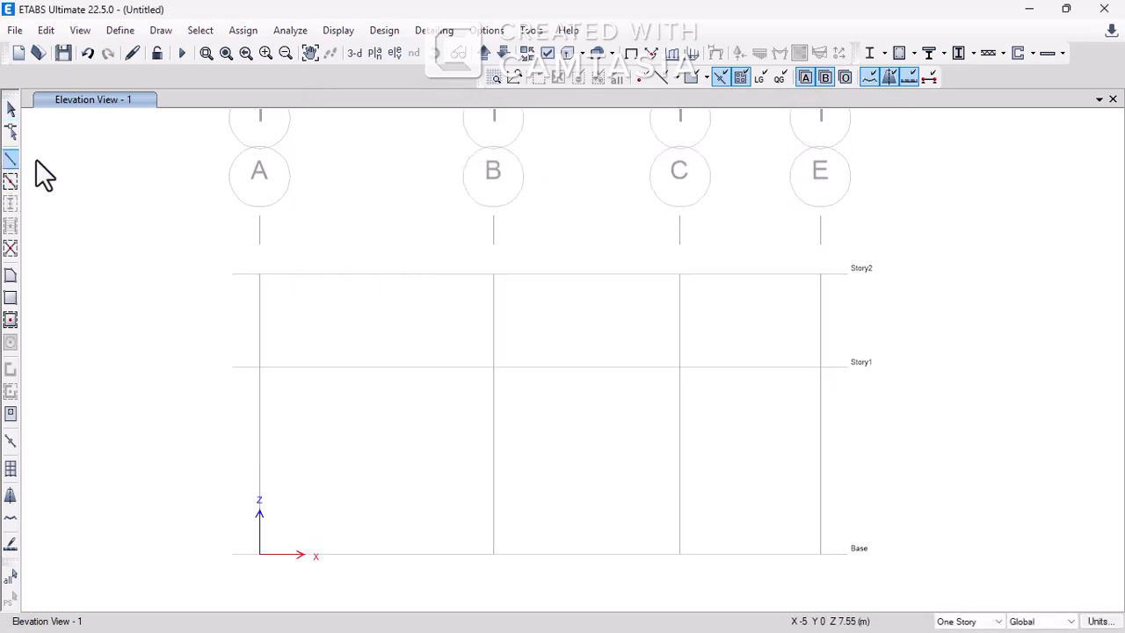
click(655, 306)
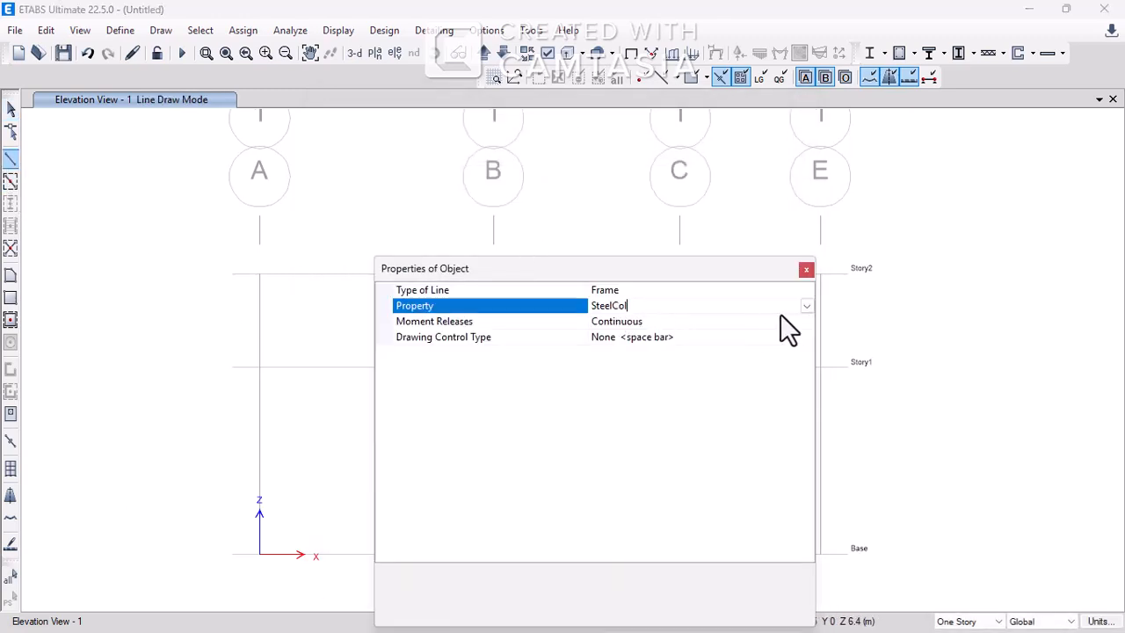
click(806, 306)
click(625, 364)
click(260, 367)
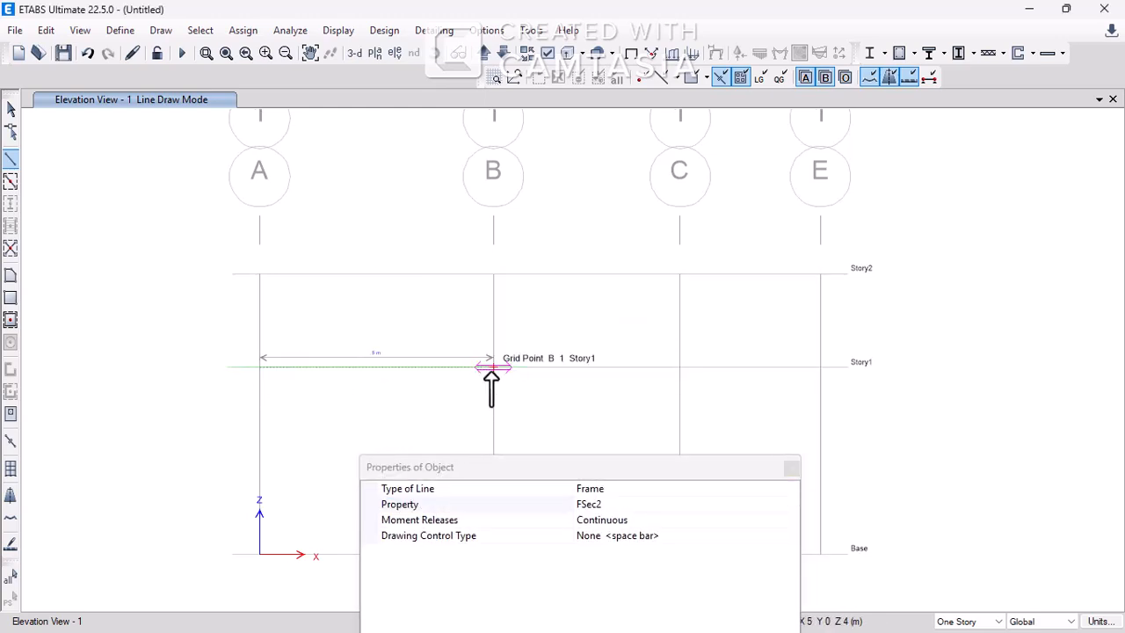
double_click(493, 367)
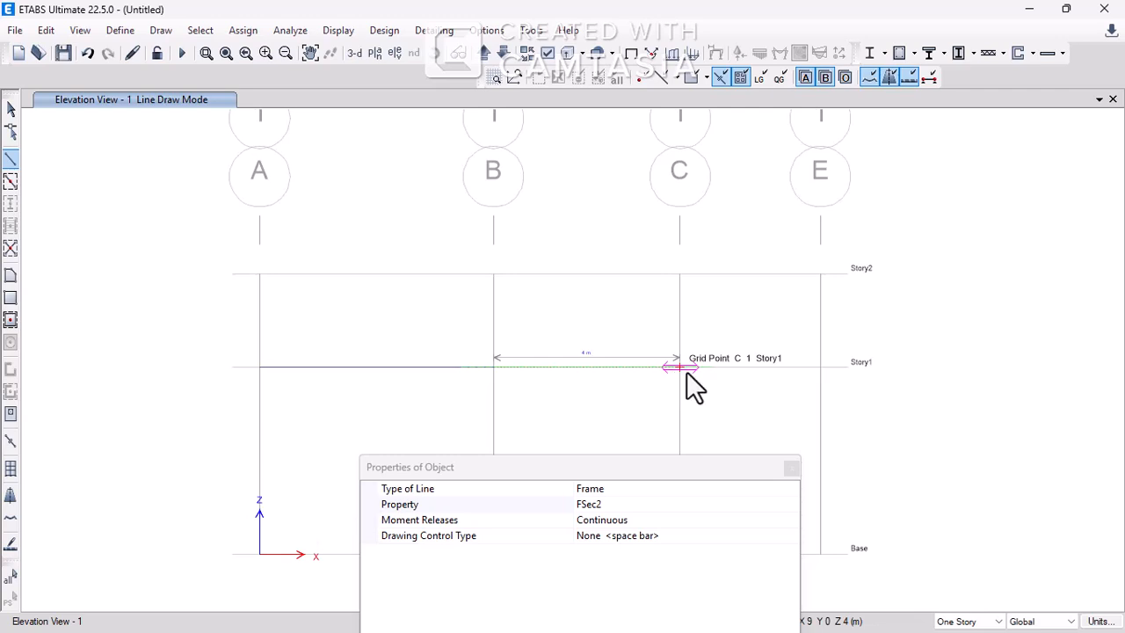
click(690, 376)
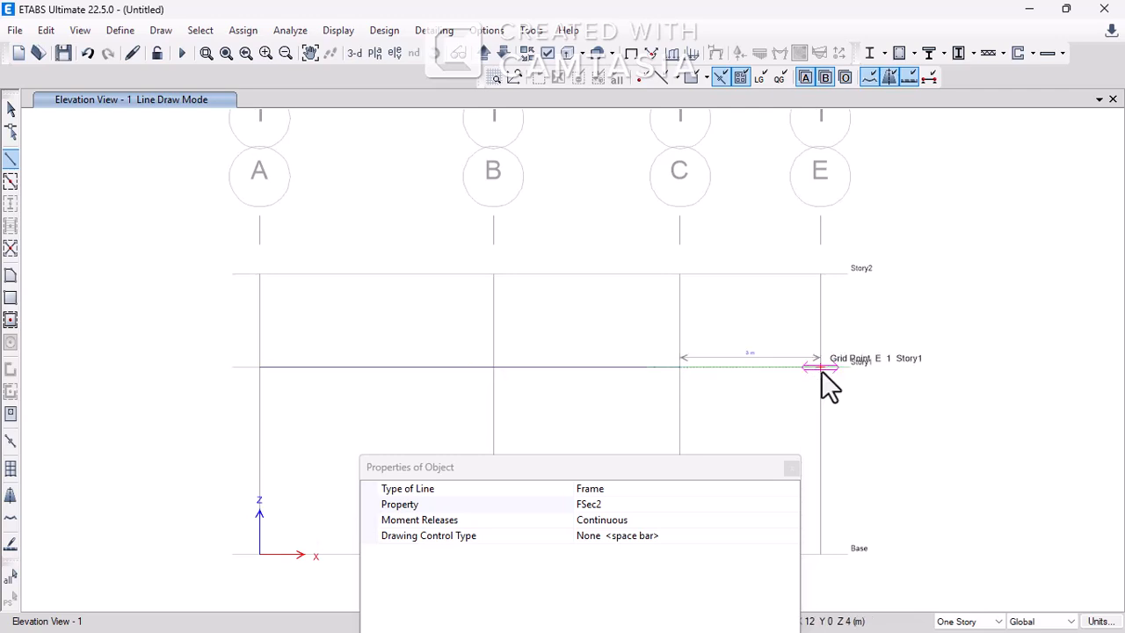
double_click(820, 370)
- Draw an FSec1 column on grid C from Story1 up to Story2
click(632, 493)
click(734, 508)
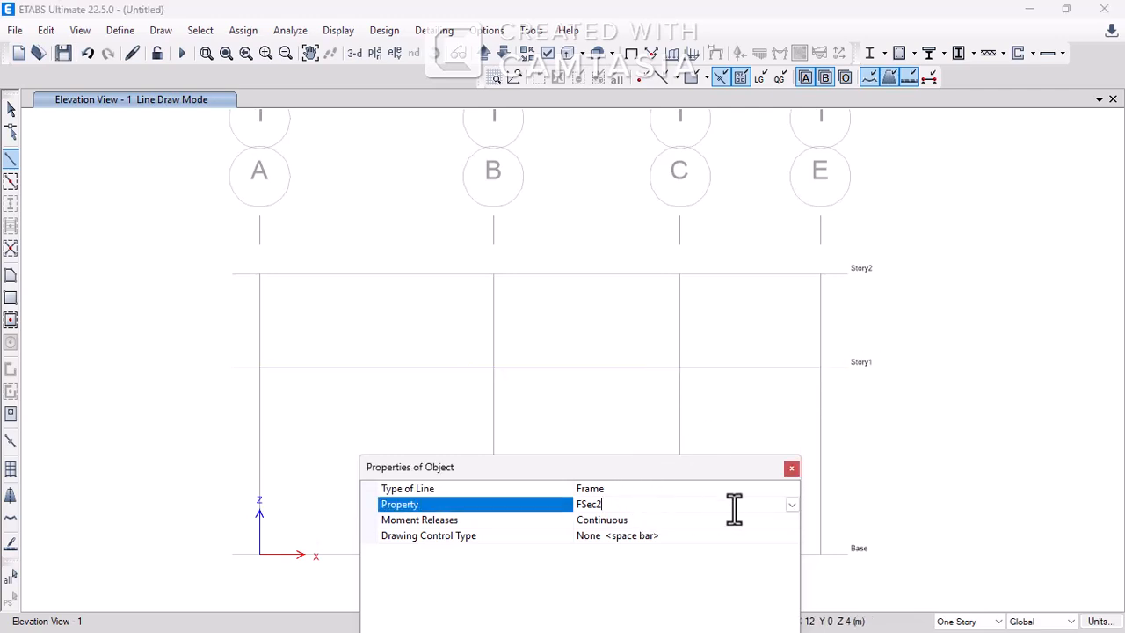
click(790, 504)
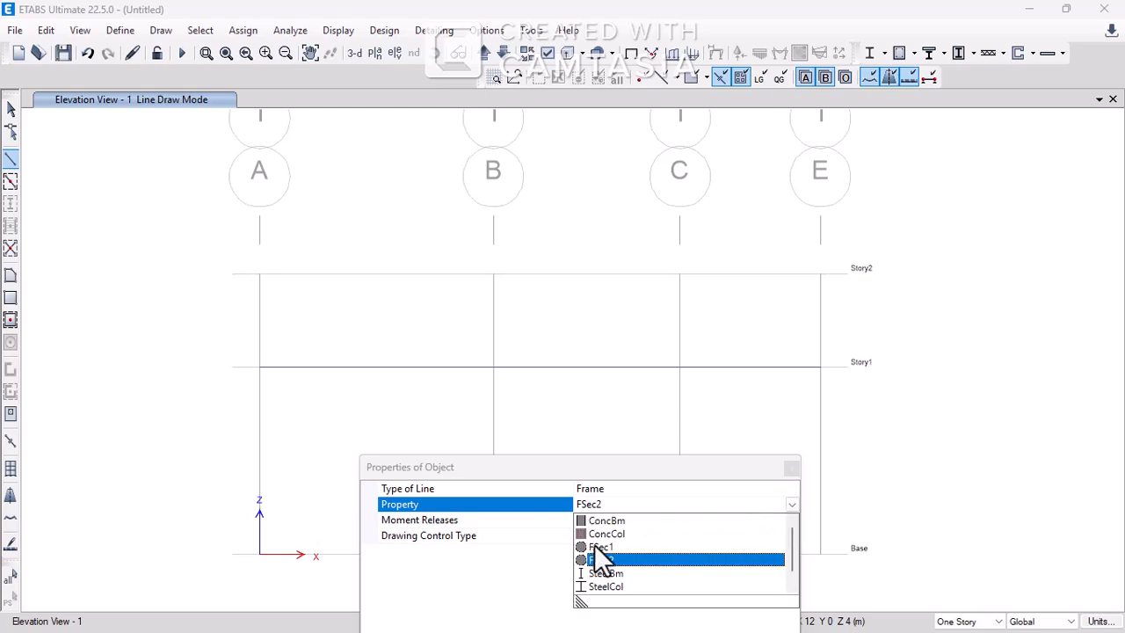
click(602, 559)
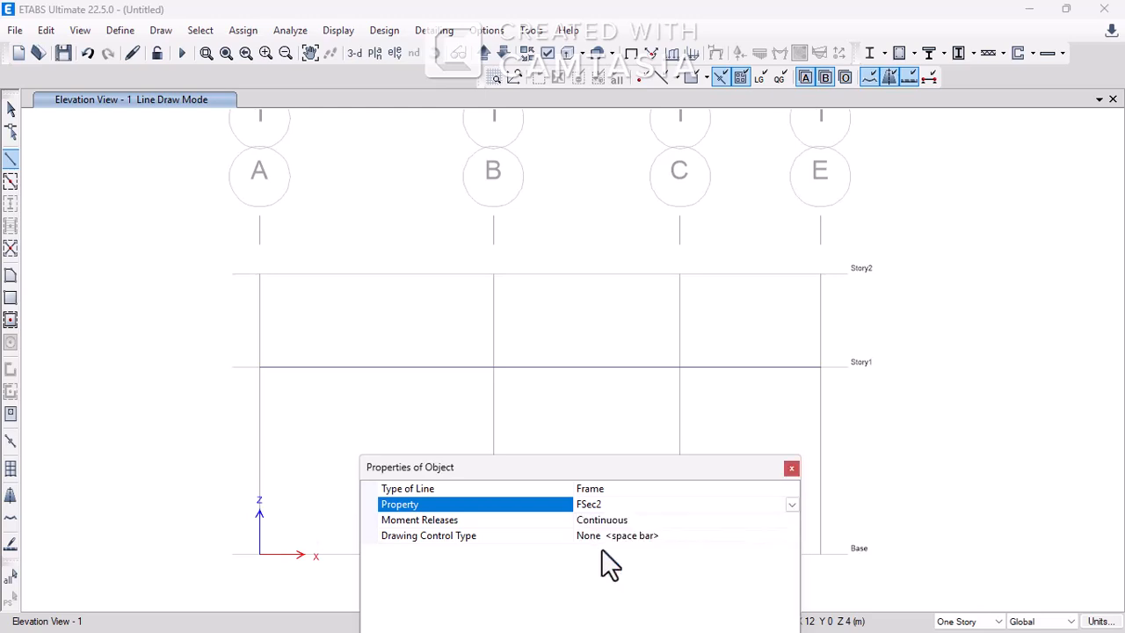
click(679, 367)
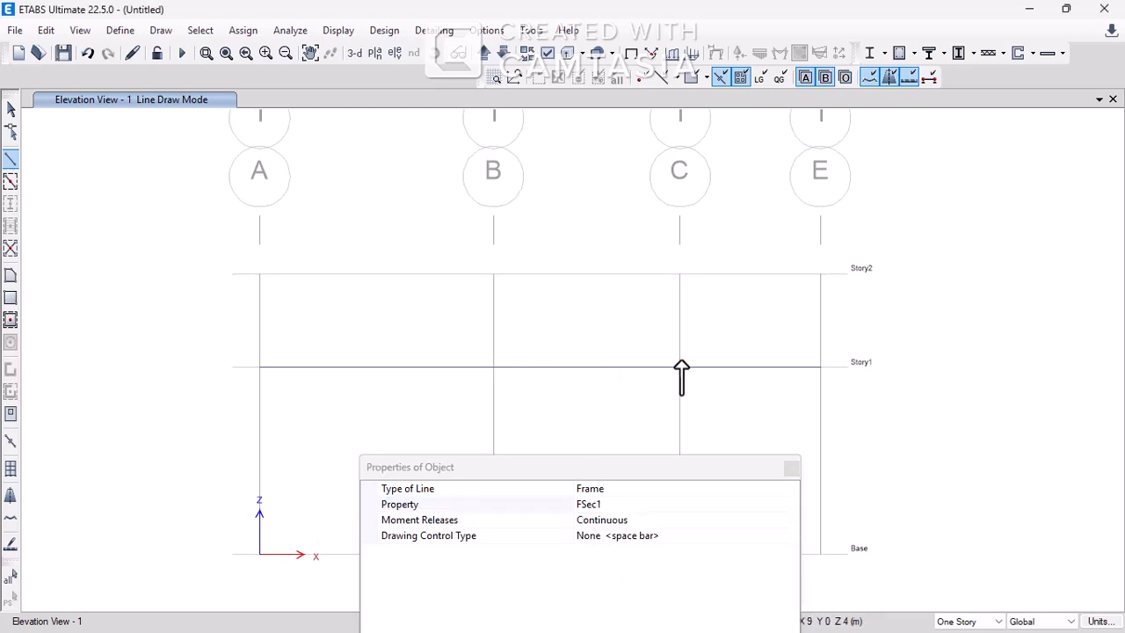
click(679, 274)
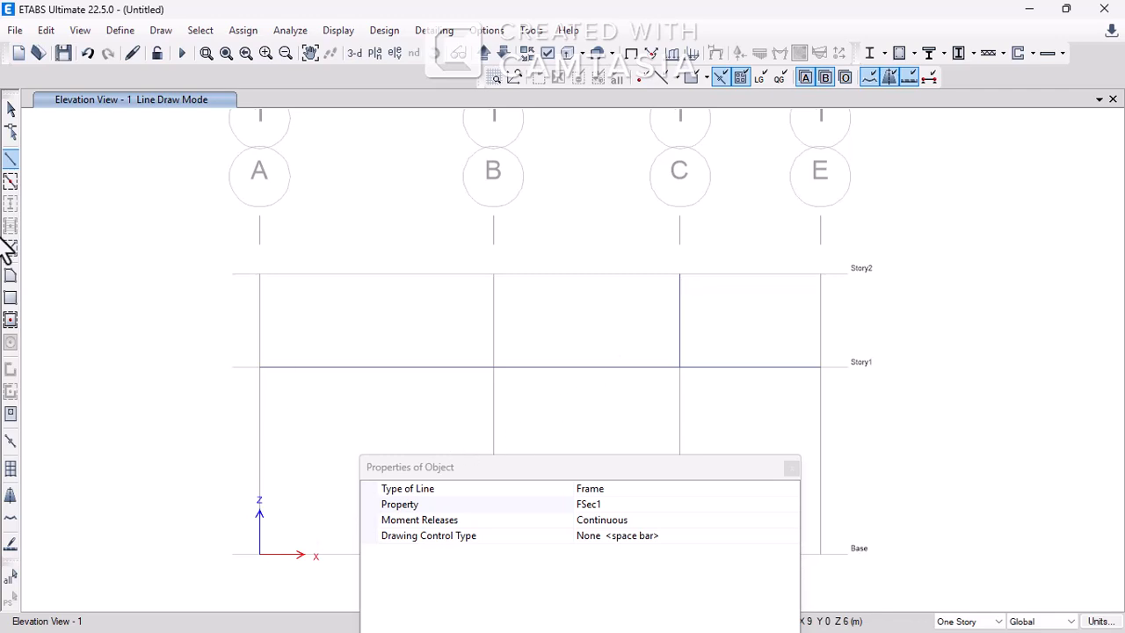
- Quick-draw a SteelCol column on grid B between Base and Story1, and end line drawing
click(13, 182)
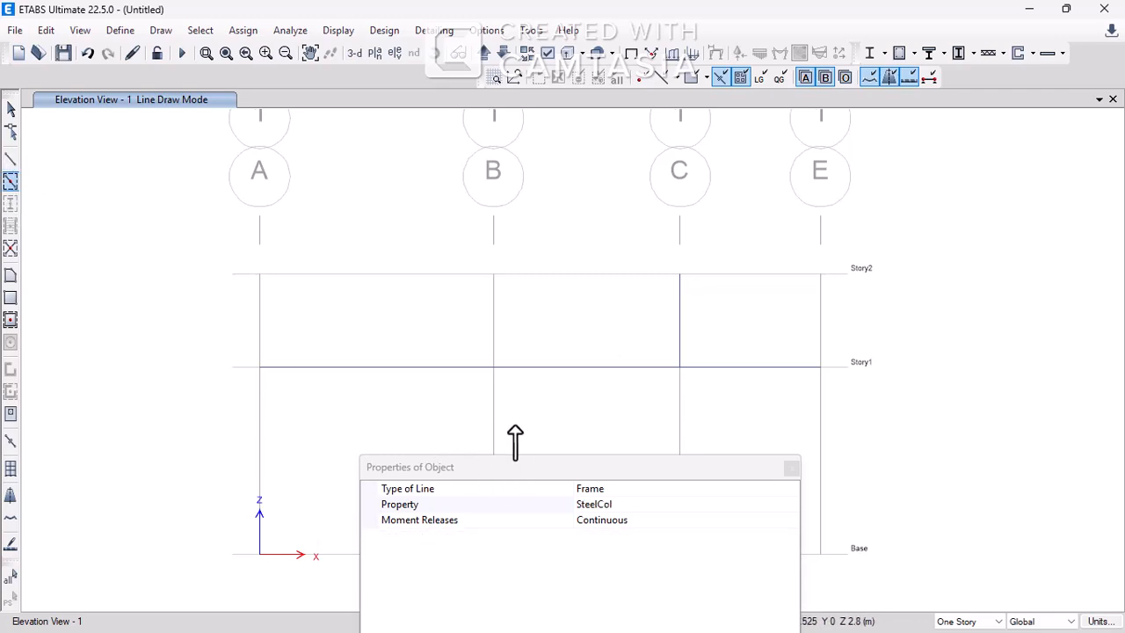
click(490, 412)
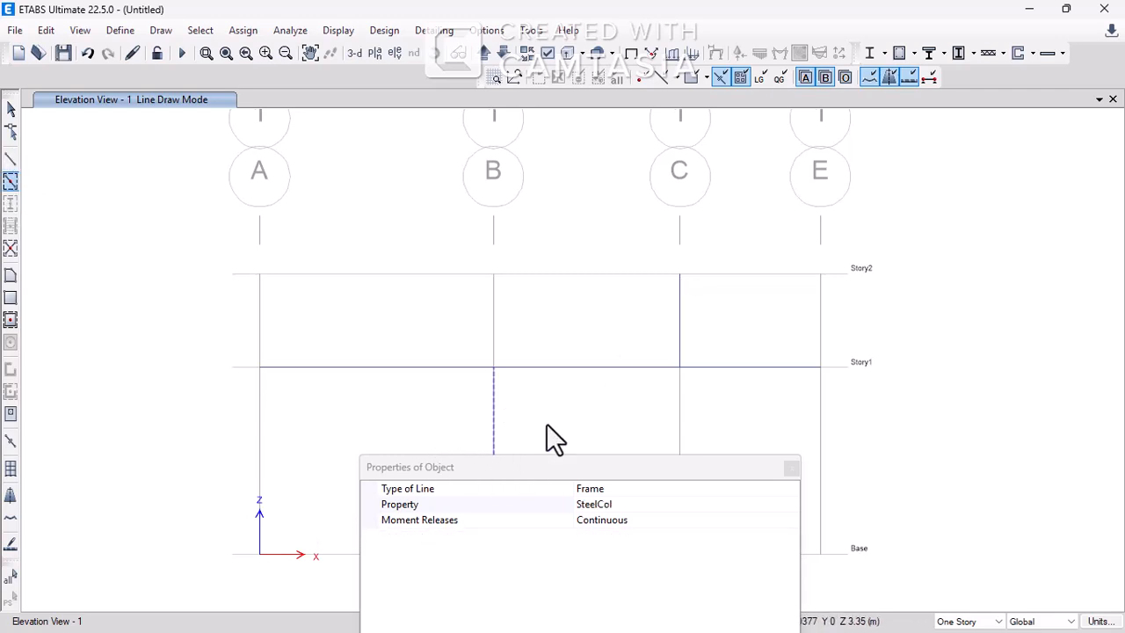
click(790, 469)
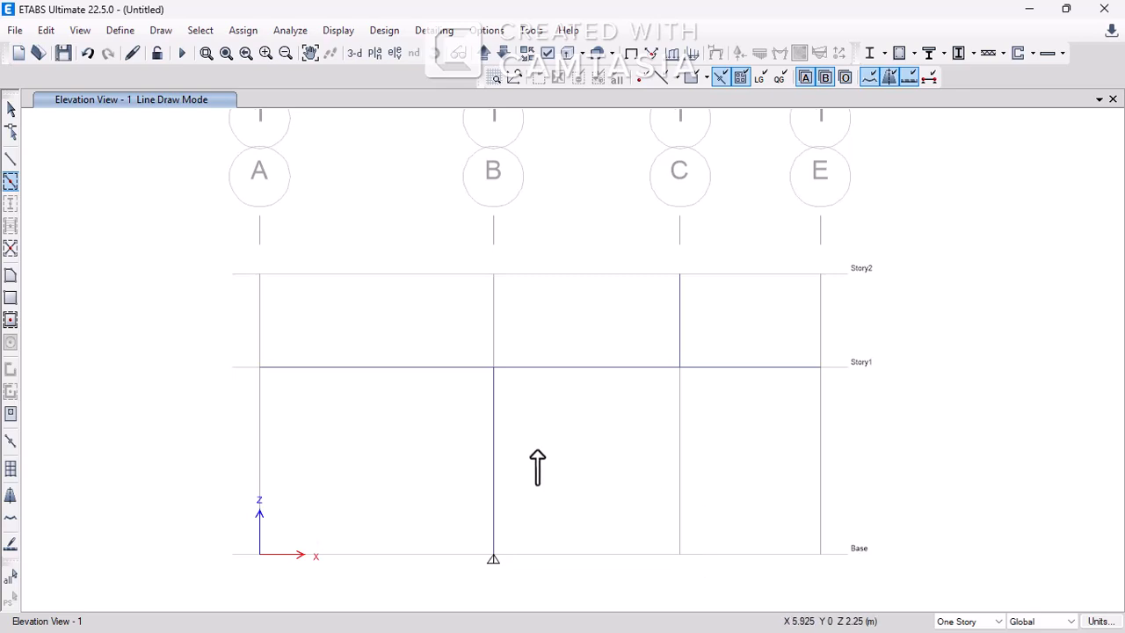
middle_drag(558, 447, 537, 434)
key(Escape)
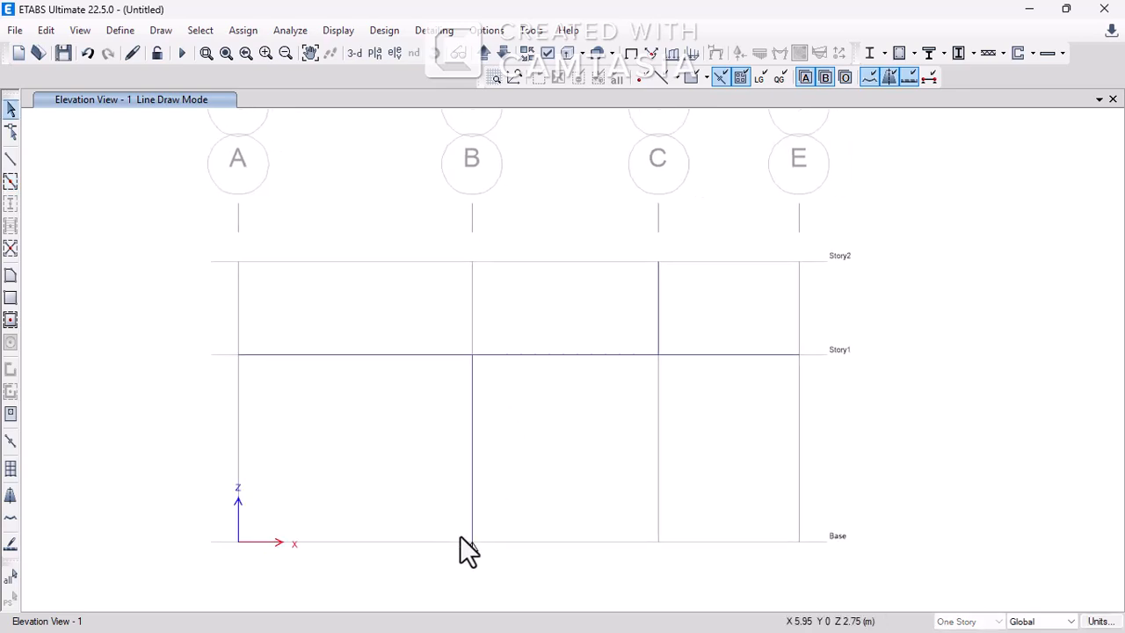
- Assign fixed restraints to the column joints at grid B on the Base and grid C on Story2
click(463, 540)
click(658, 261)
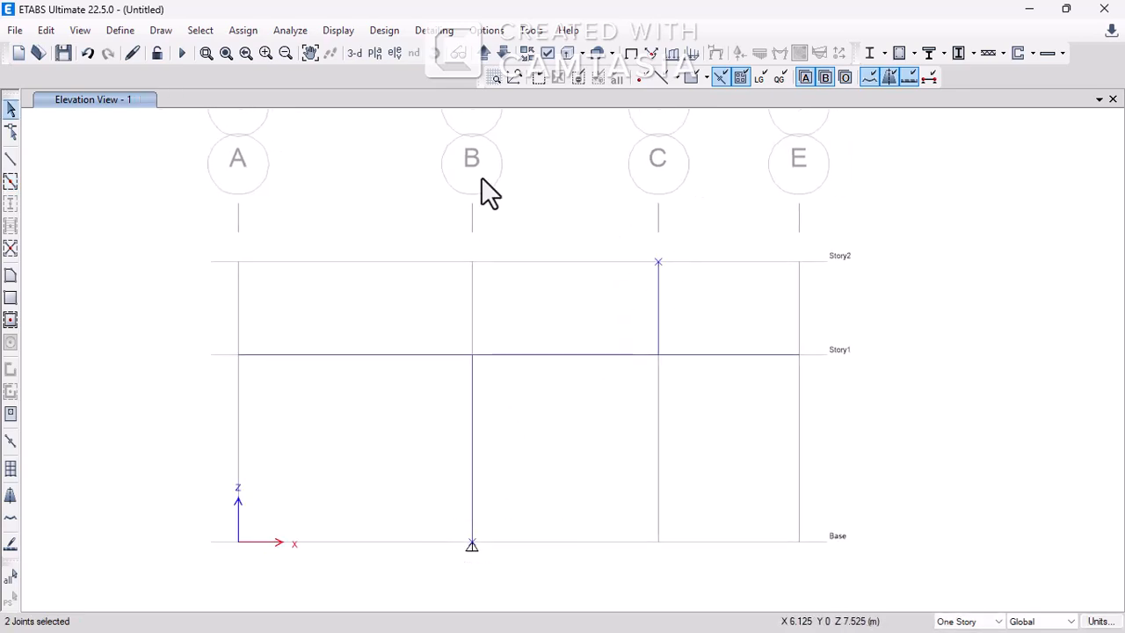
click(243, 30)
mouse_move(384, 51)
click(531, 54)
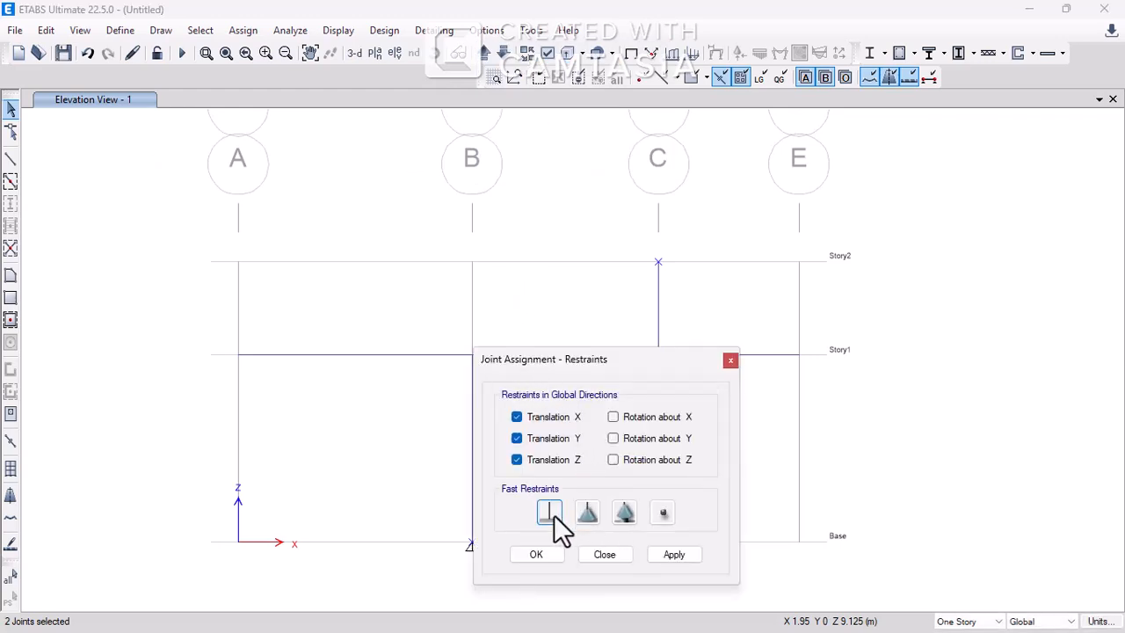
click(551, 513)
click(657, 559)
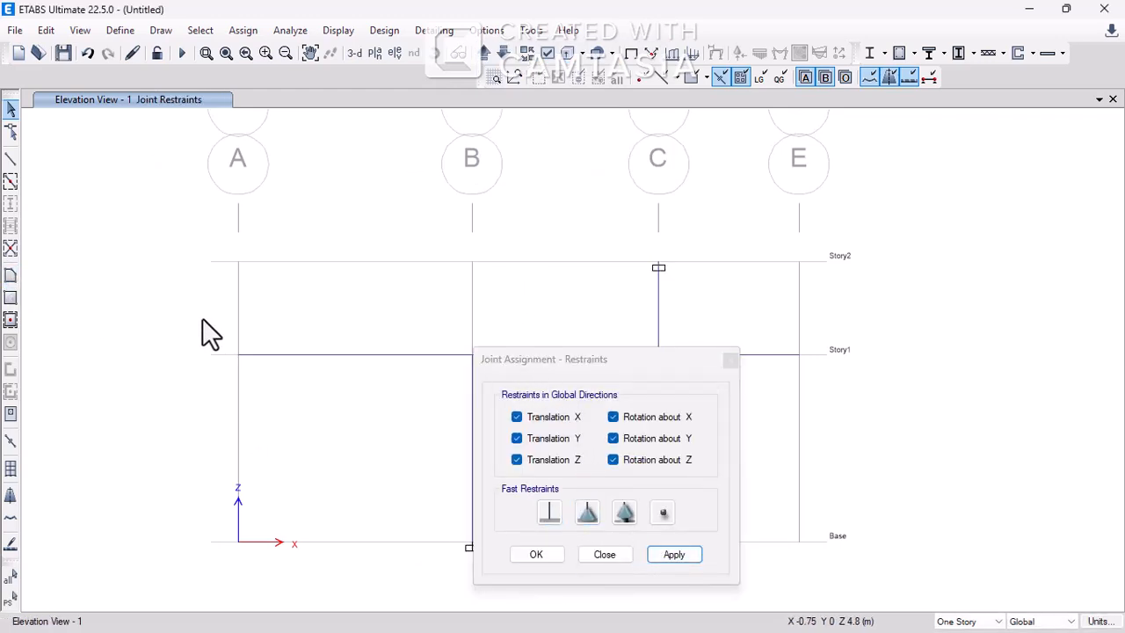
- Assign a pinned restraint to the beam end joint at grid A on Story1
click(238, 354)
click(588, 513)
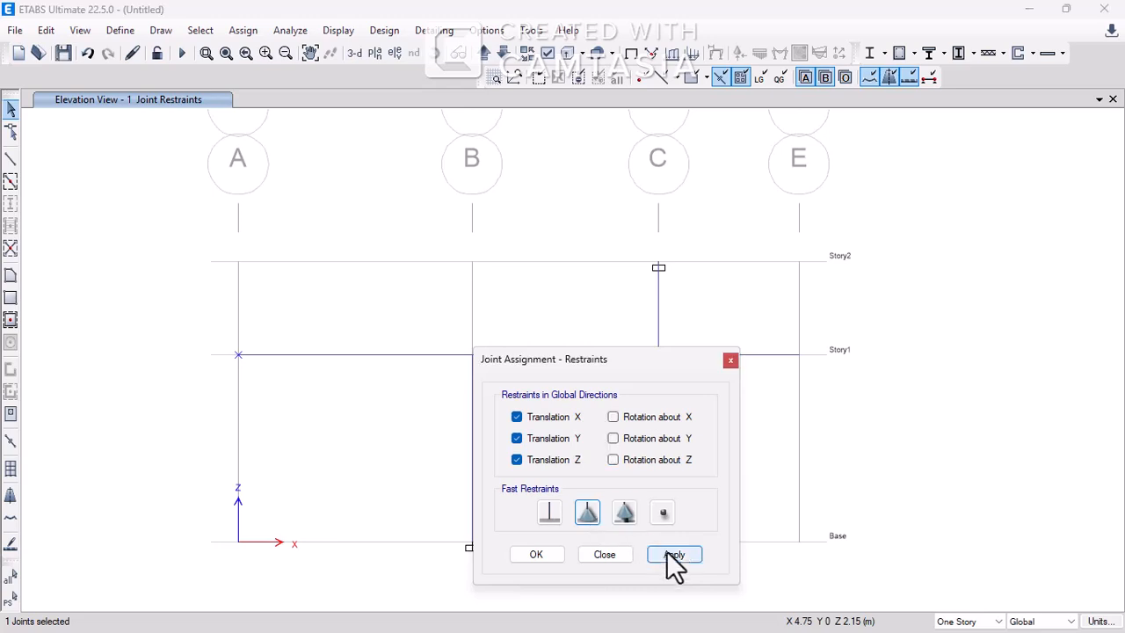
click(671, 556)
click(536, 554)
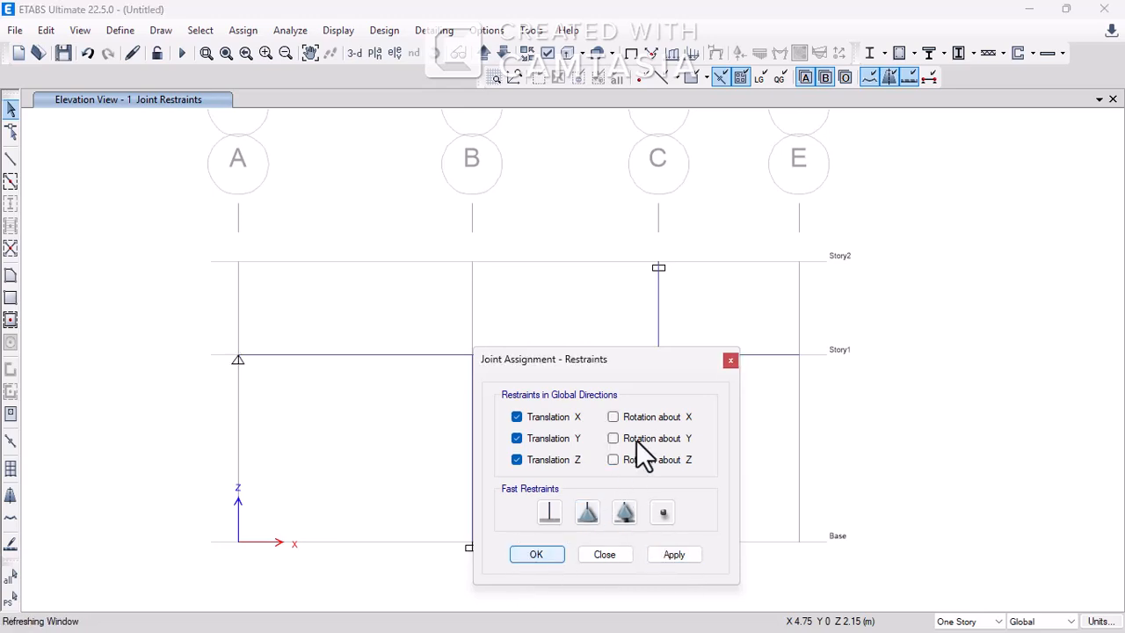
- Assign a uniform Dead load of 2 kN/m in the gravity direction to the Story1 beams A–B and B–C
drag(590, 408, 520, 337)
drag(427, 404, 343, 278)
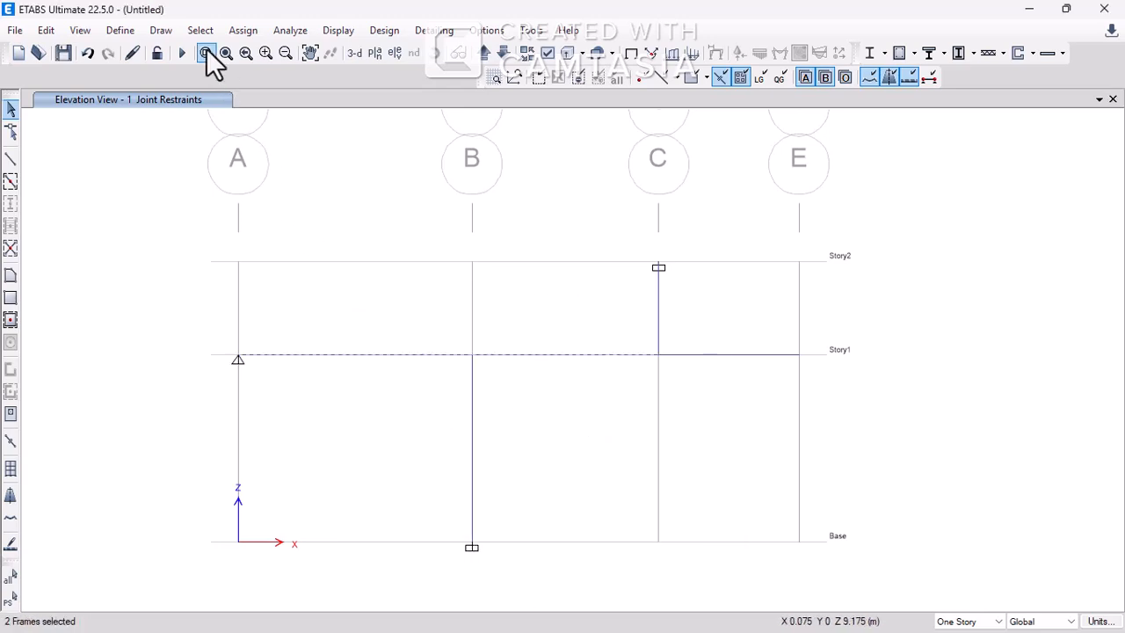
click(242, 30)
mouse_move(298, 186)
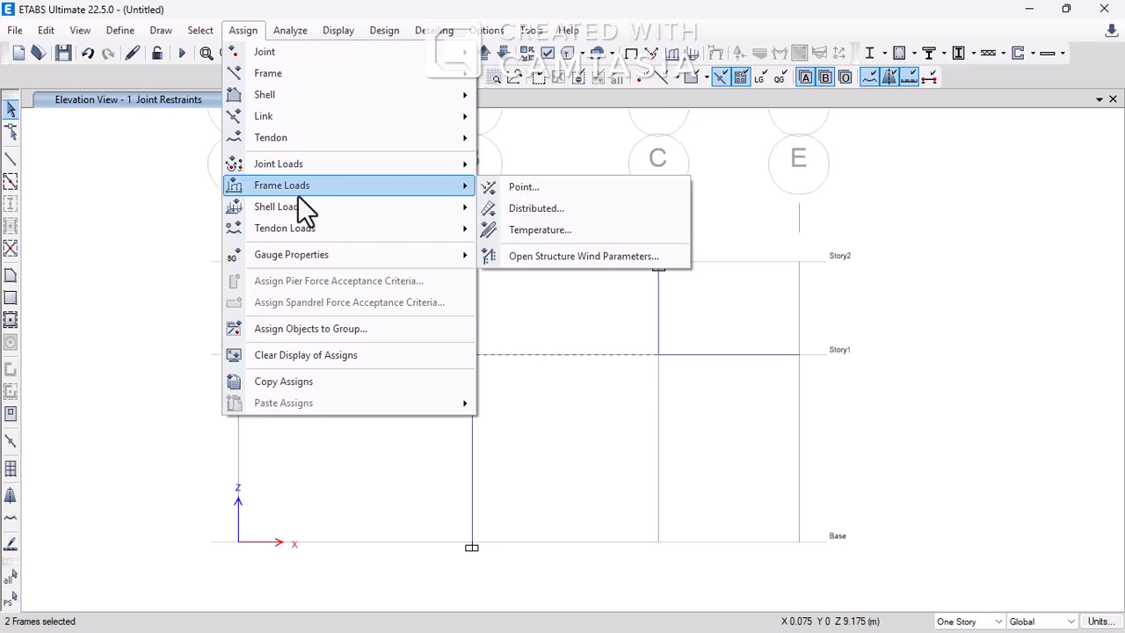
click(513, 187)
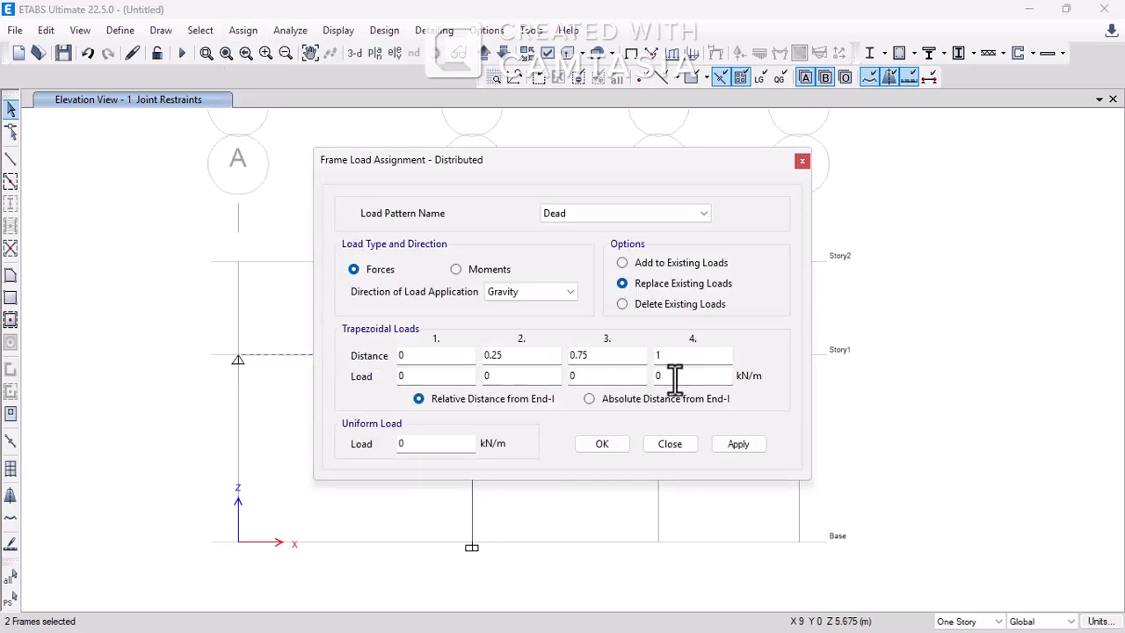
click(666, 376)
double_click(391, 443)
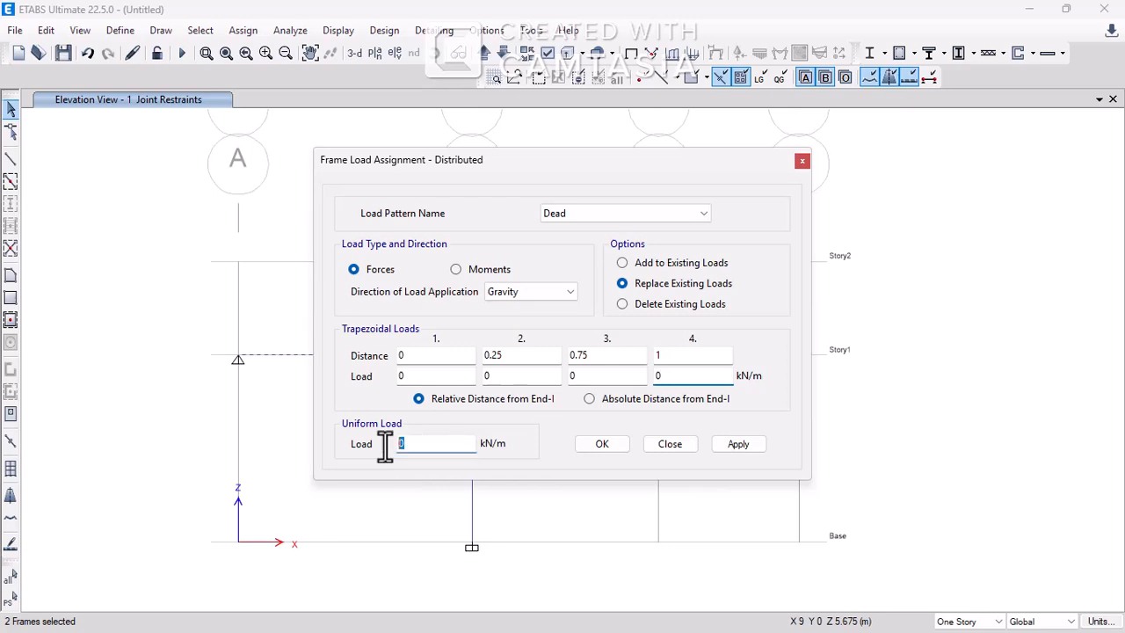
text(2)
click(738, 444)
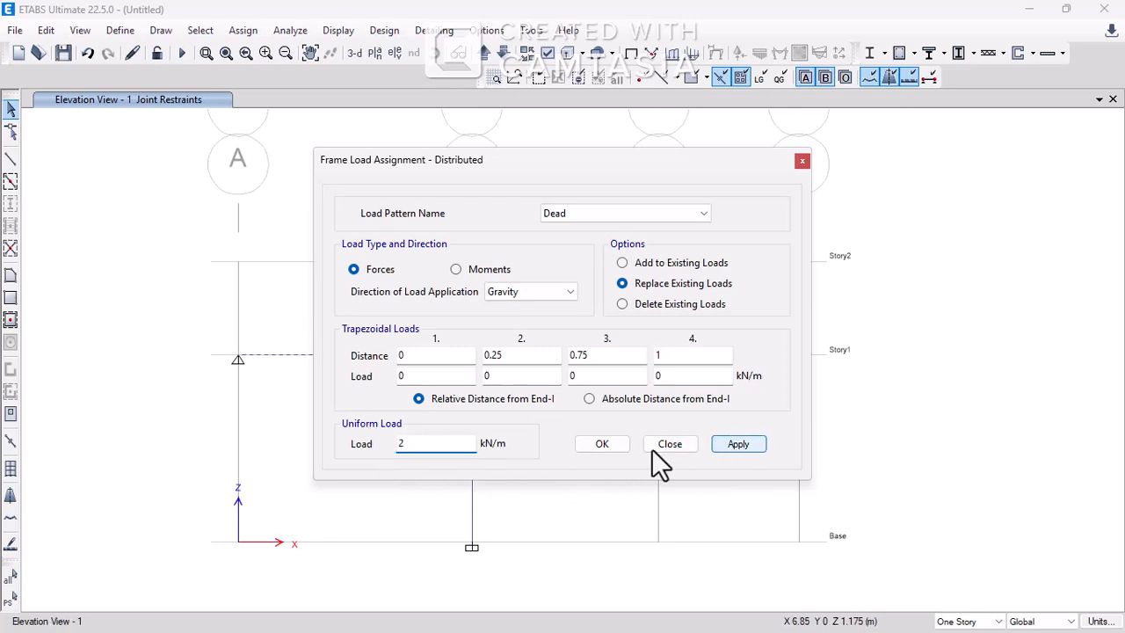
click(601, 444)
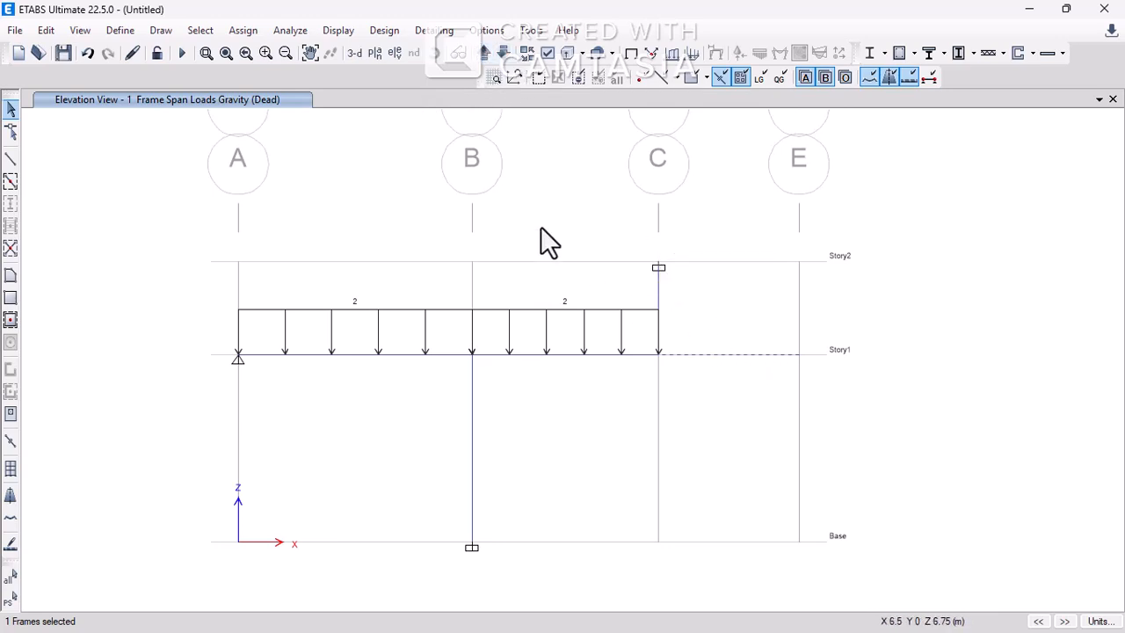
click(254, 31)
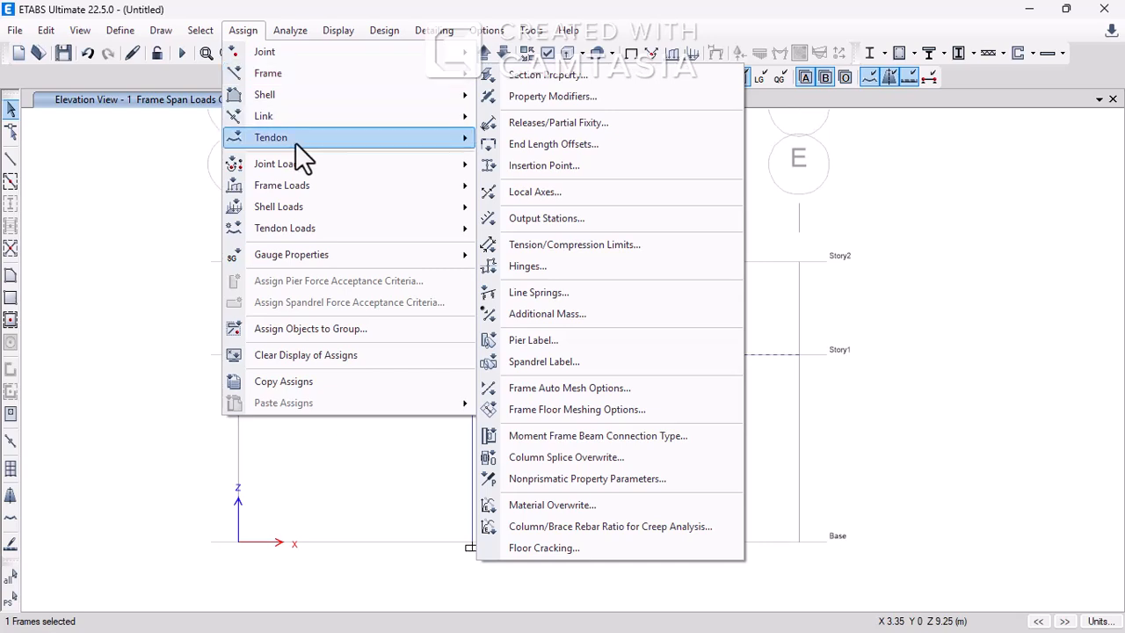
mouse_move(299, 188)
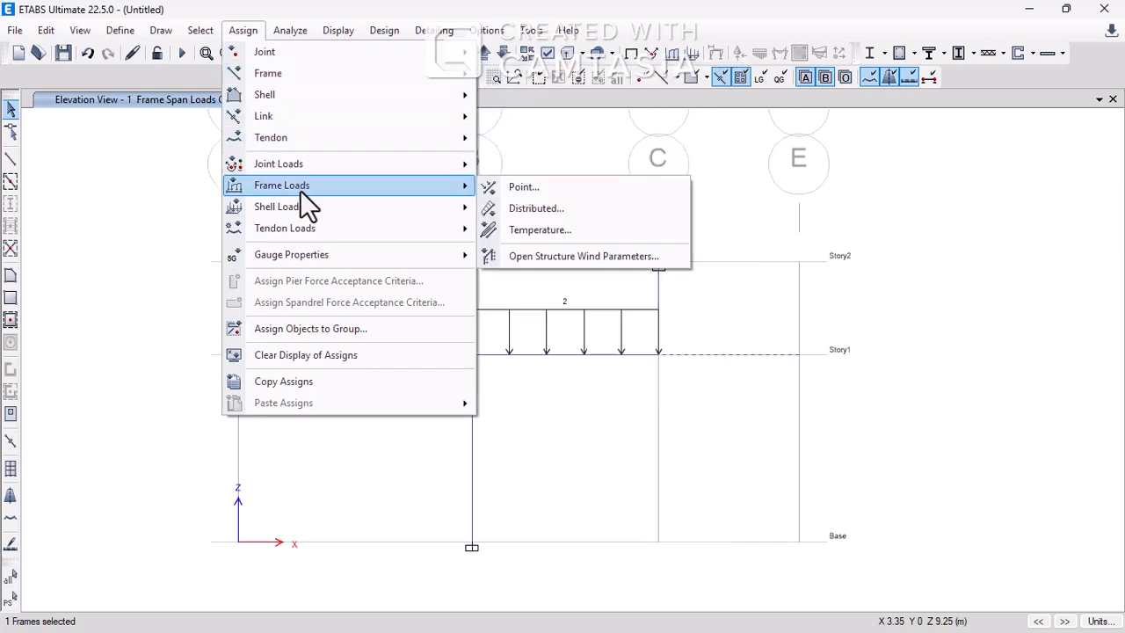
click(514, 212)
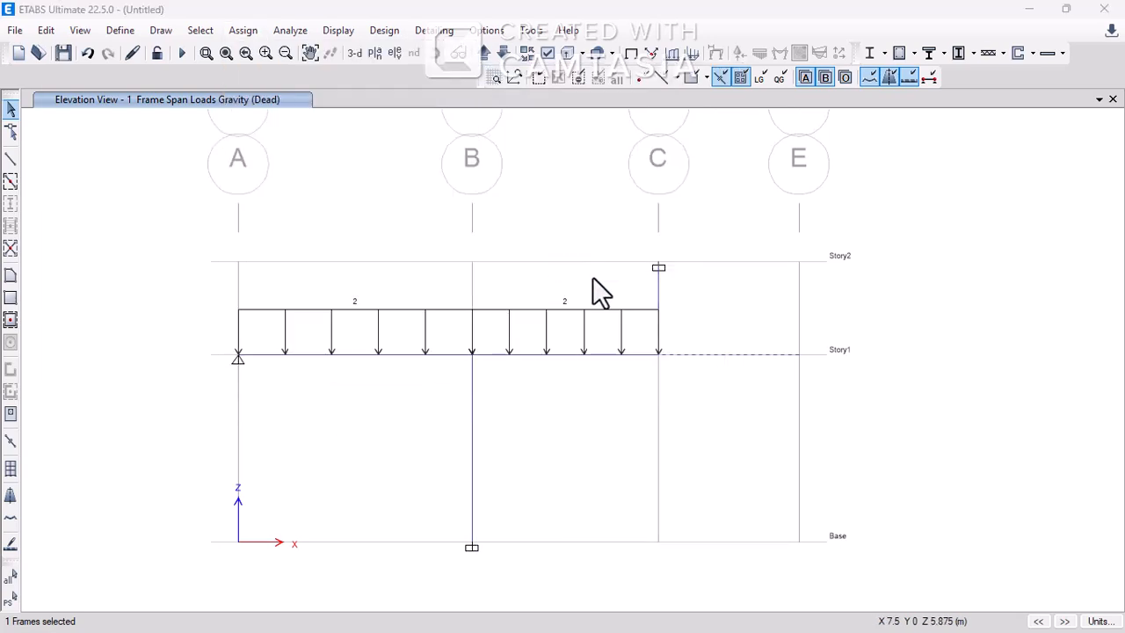
click(801, 162)
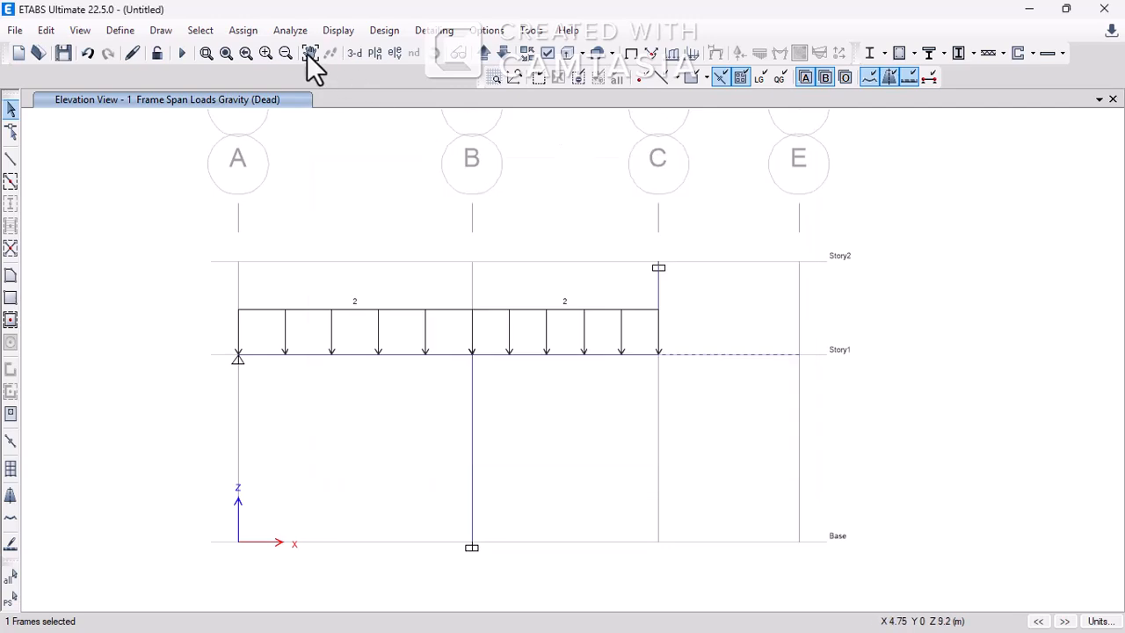
- Assign an 8 kN Dead point load in the gravity direction at relative distance 1 on the Story1 beam C–E
click(245, 30)
mouse_move(400, 186)
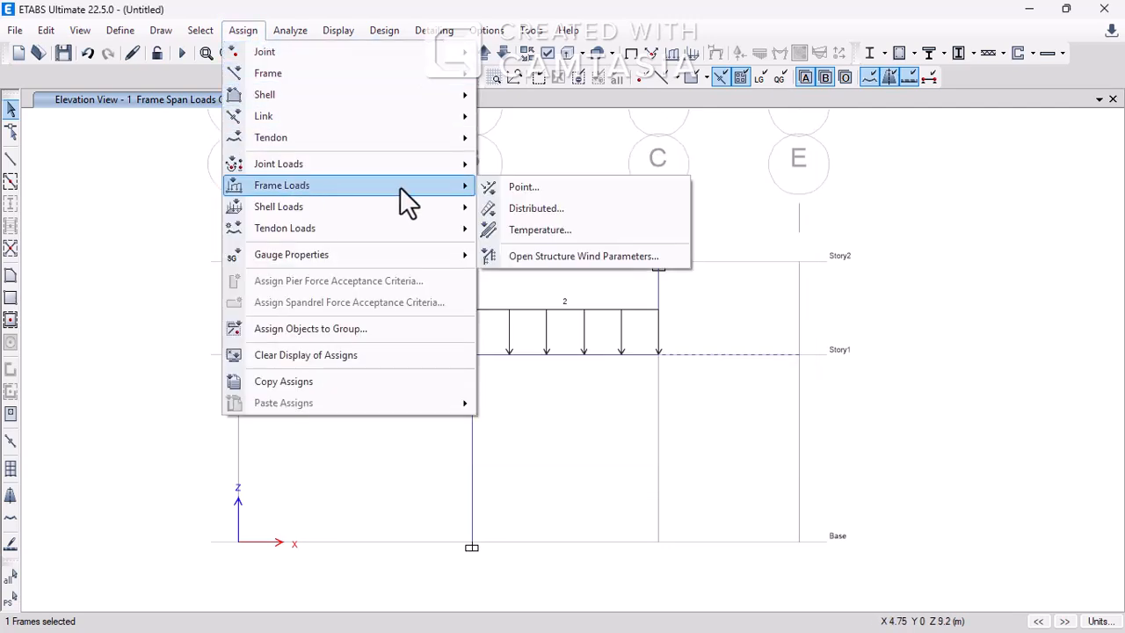
click(511, 187)
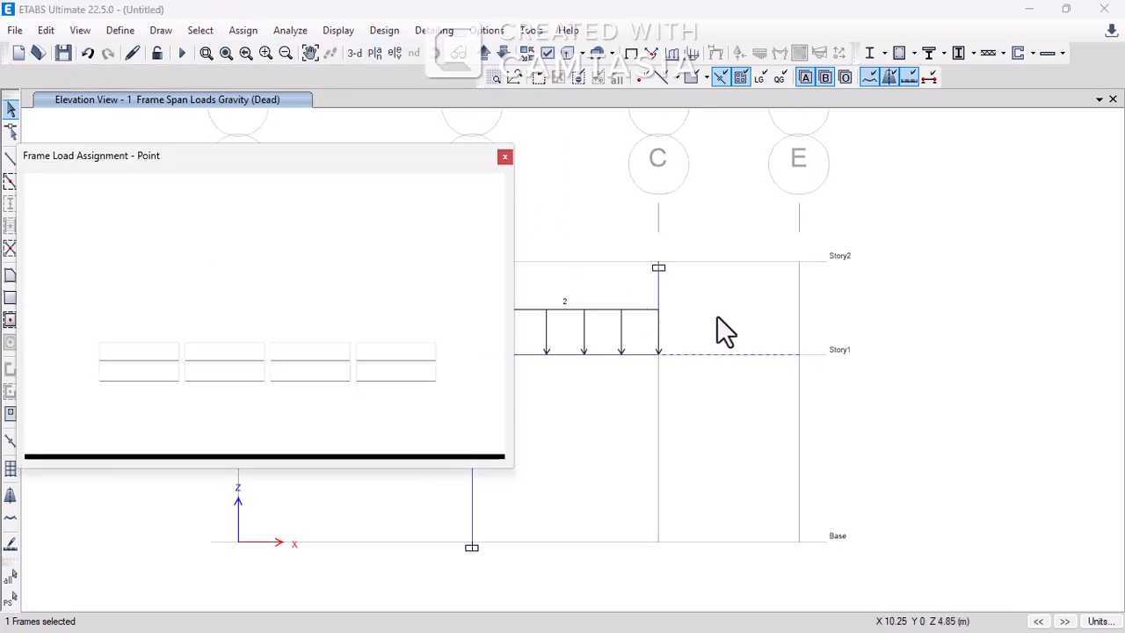
click(408, 376)
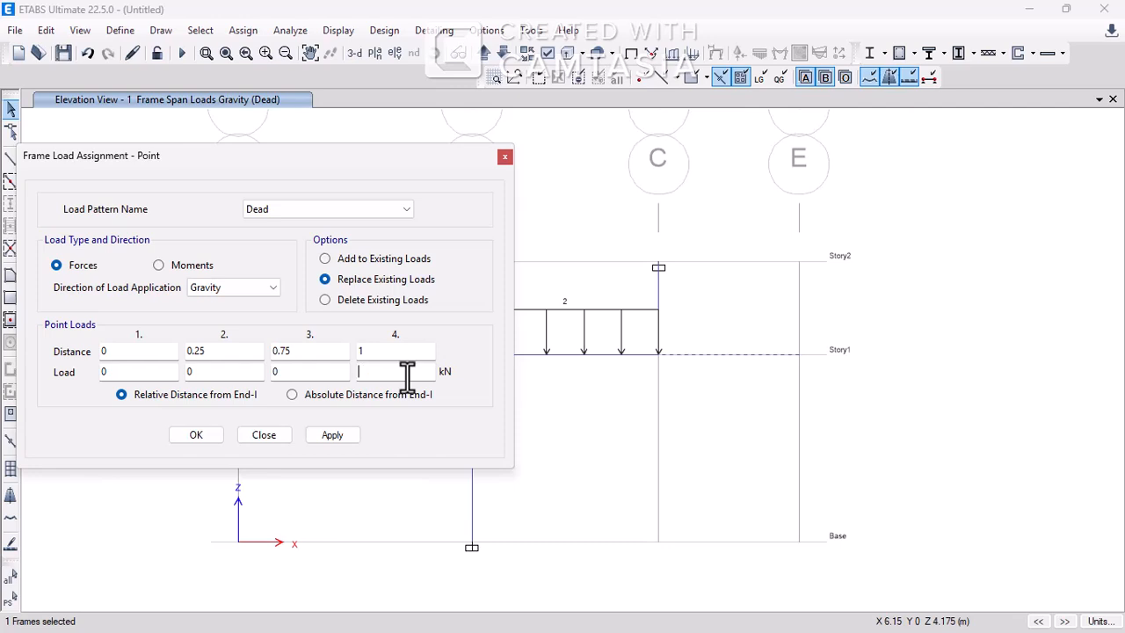
text(8)
click(352, 437)
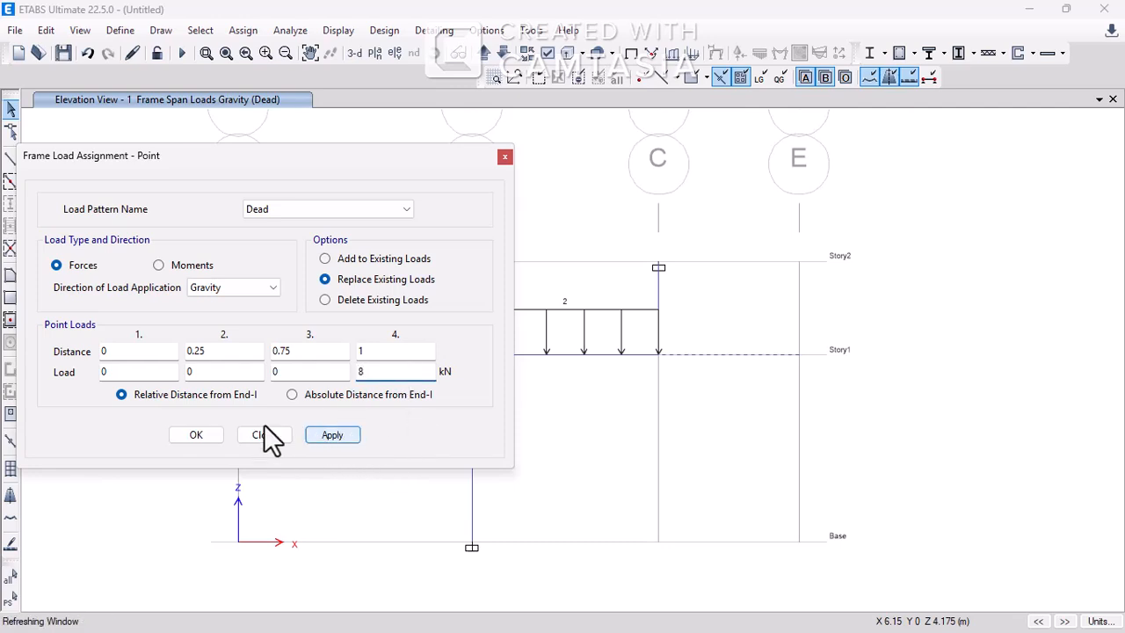
- Close the point load assignment and review the dimensions and section properties of the FSec1 frame section
click(200, 438)
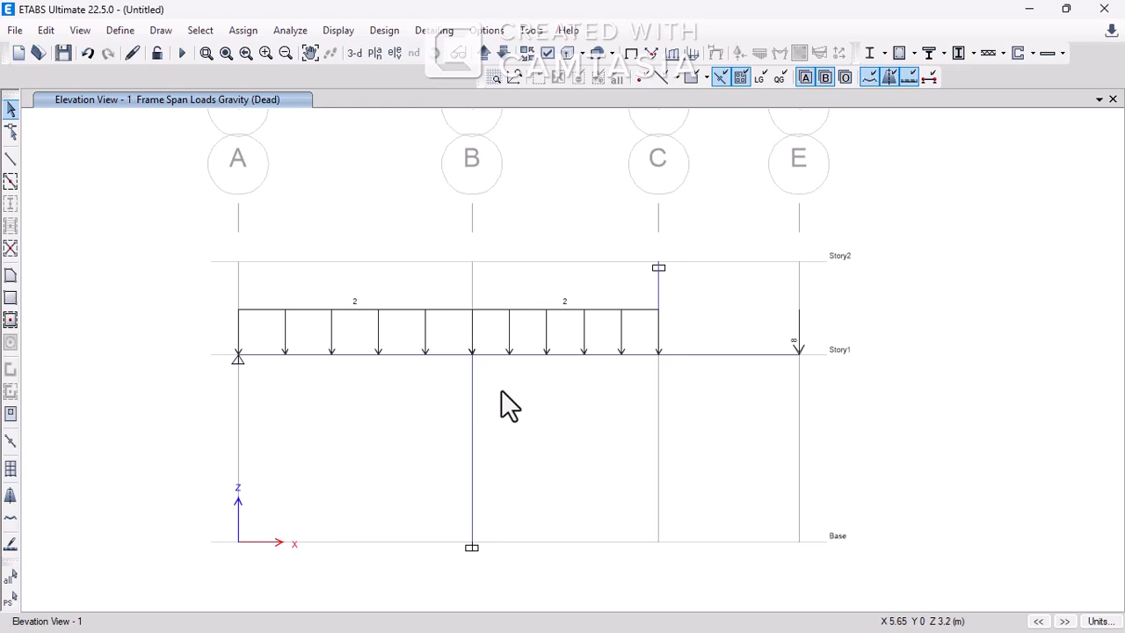
click(112, 35)
mouse_move(123, 76)
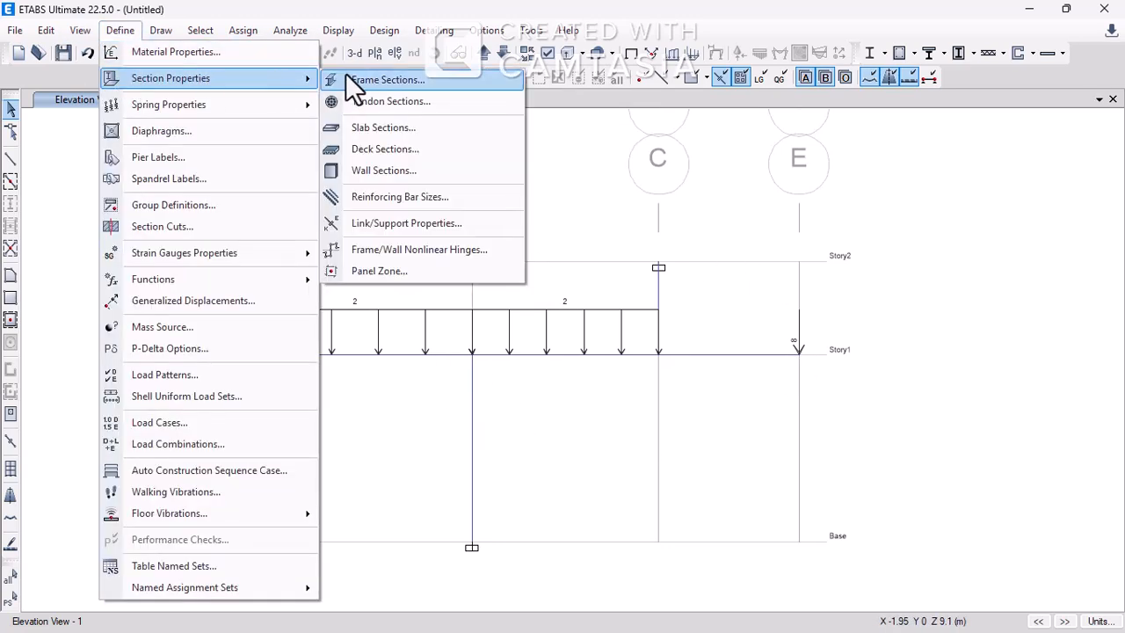
click(347, 78)
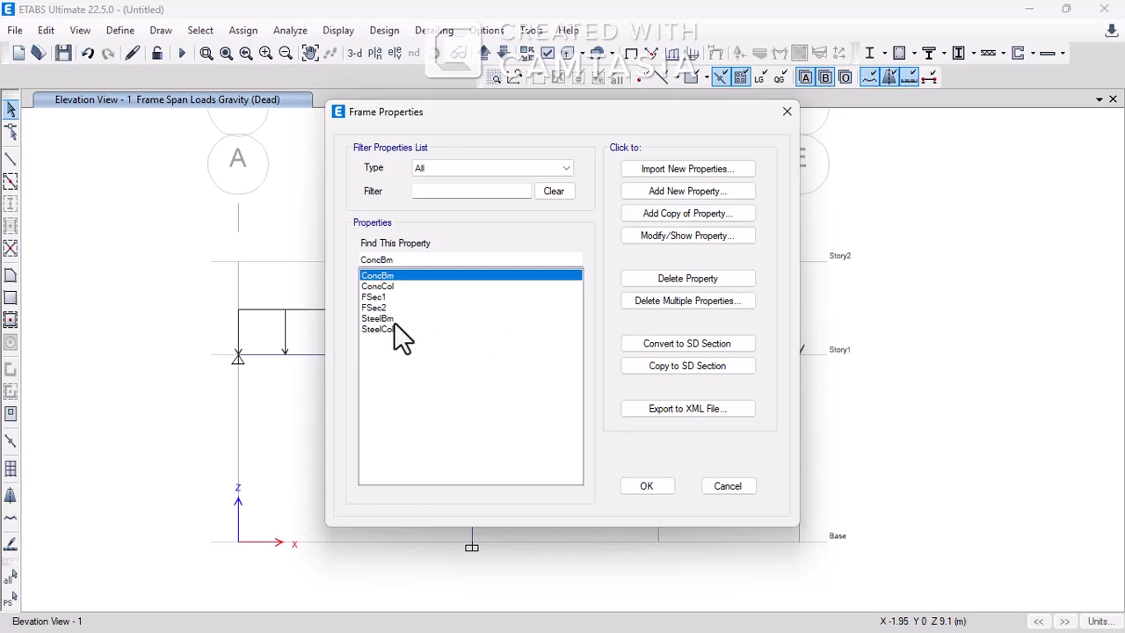
click(516, 317)
click(406, 297)
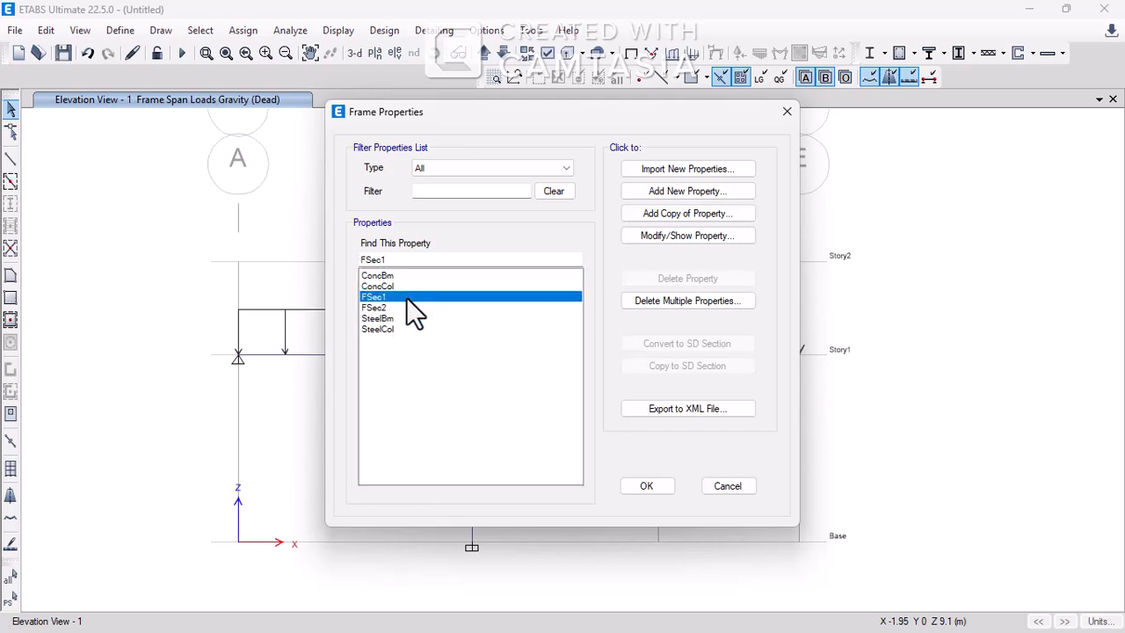
click(649, 236)
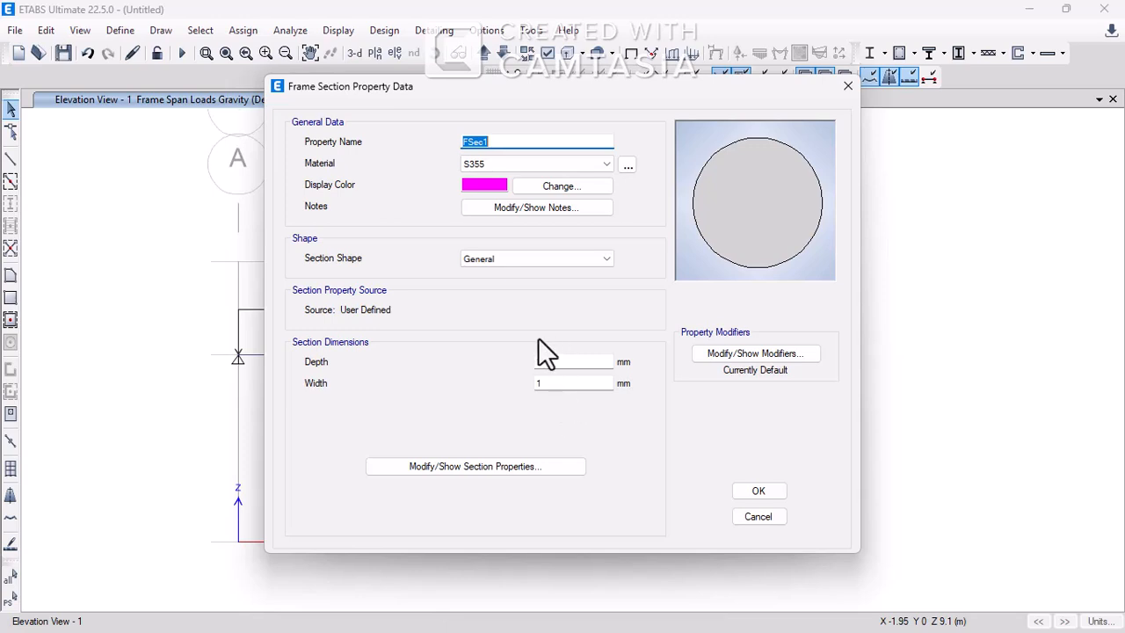
click(513, 474)
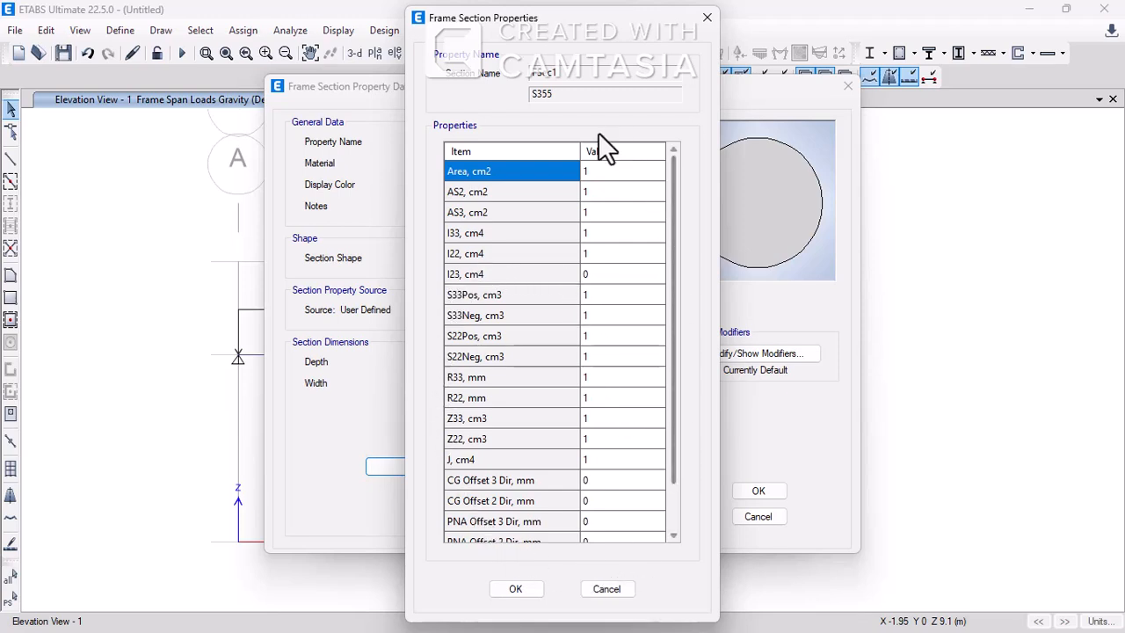
click(531, 589)
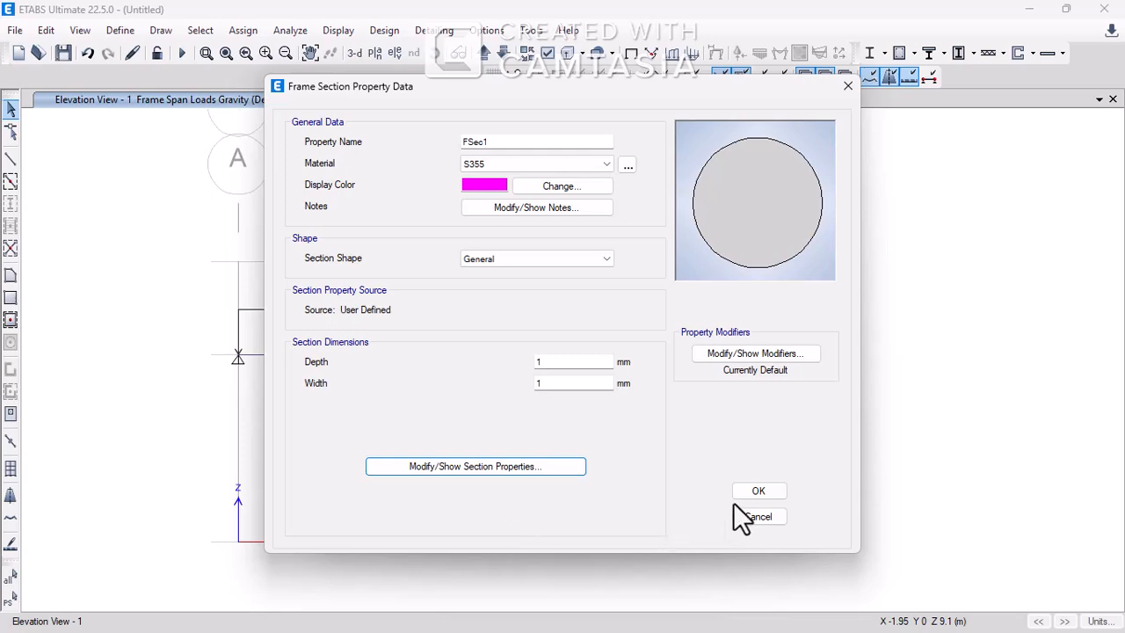
click(758, 491)
click(657, 486)
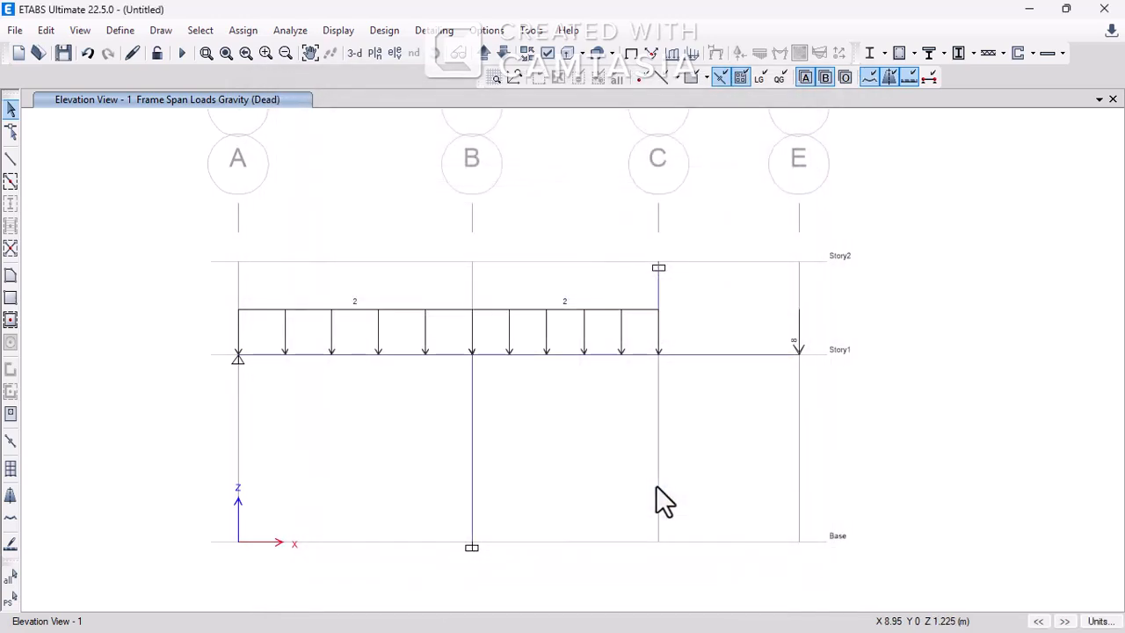
- Set the self weight multiplier of the Dead load pattern to 0
click(119, 30)
click(171, 373)
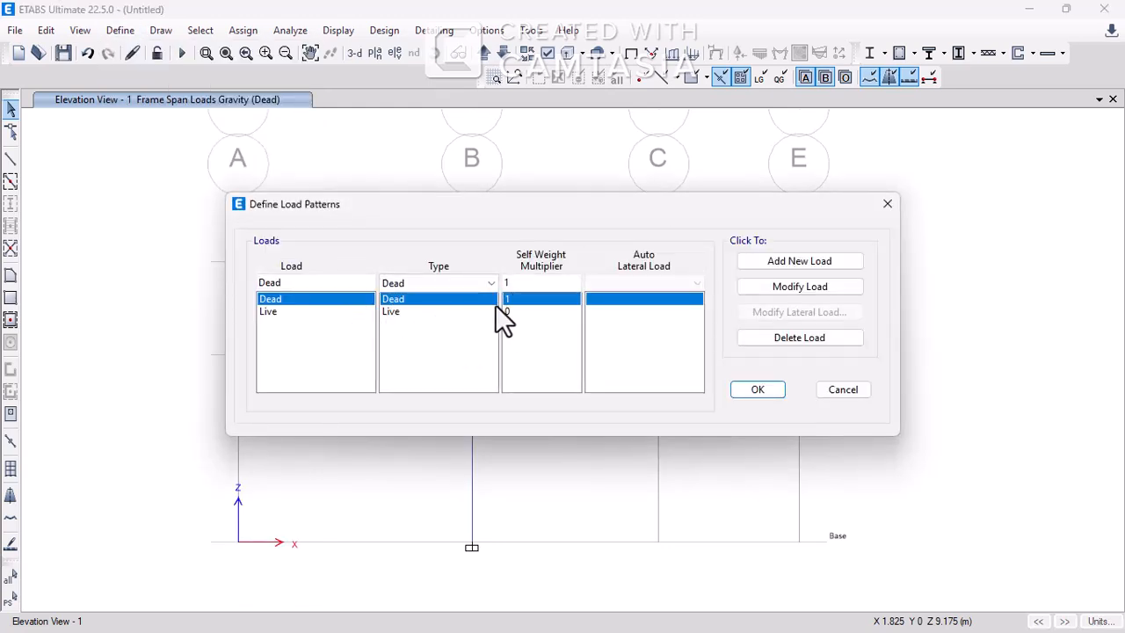
drag(512, 283, 504, 282)
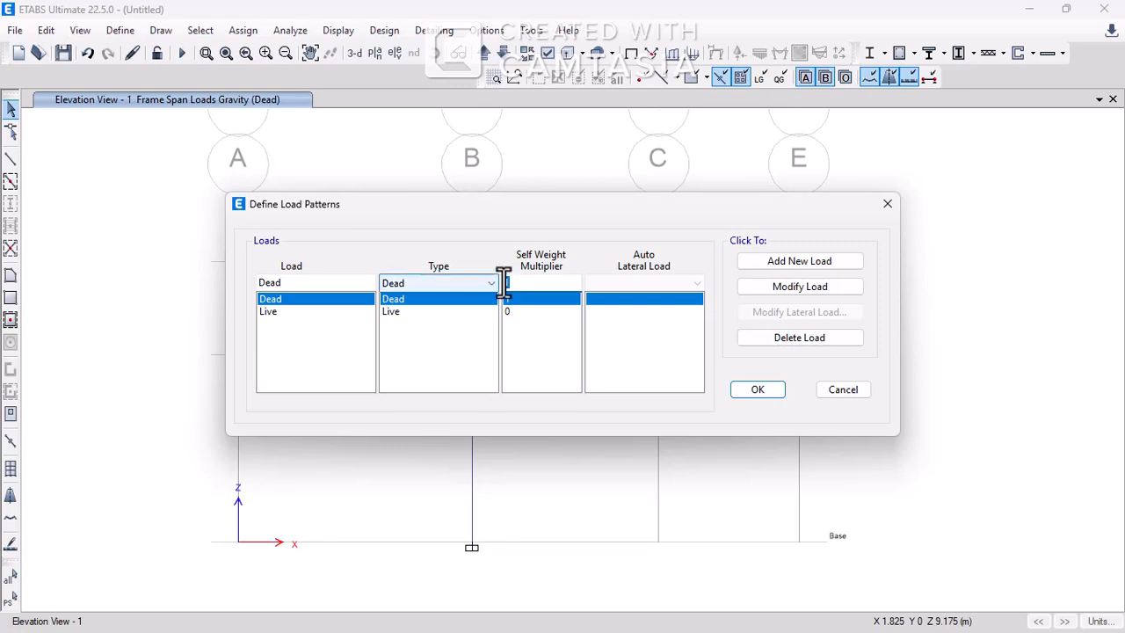
text(0)
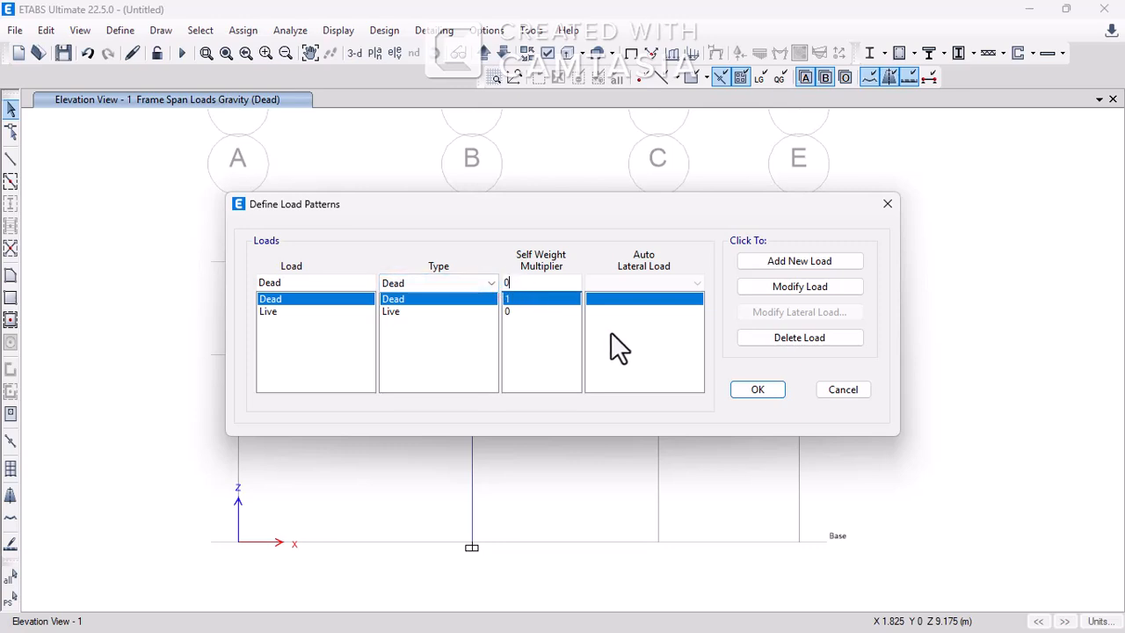
click(777, 292)
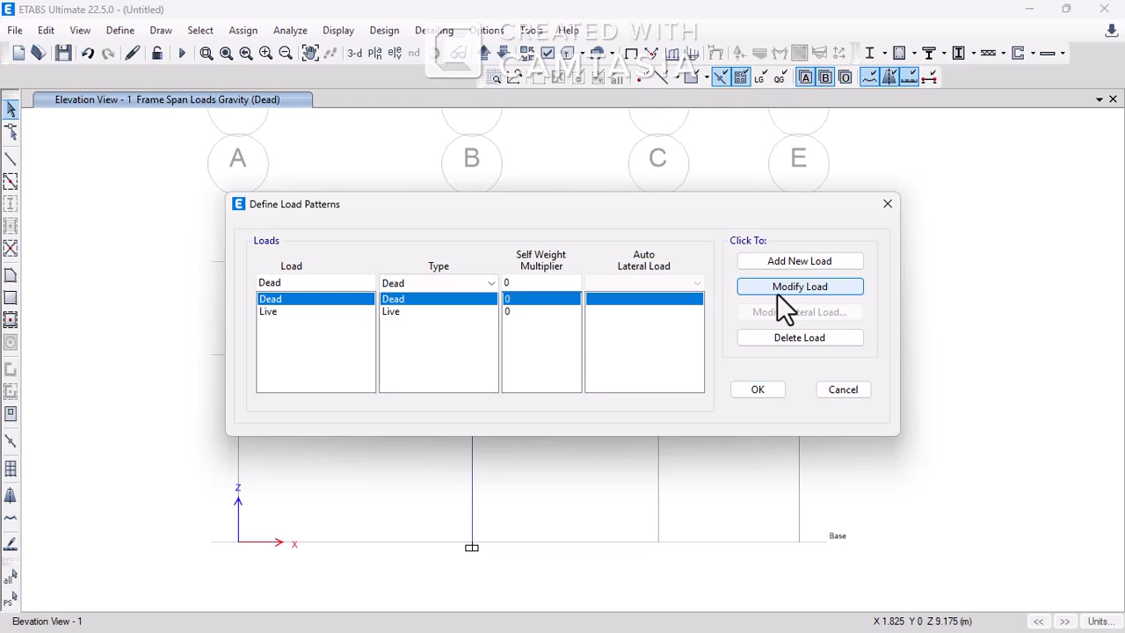
click(779, 392)
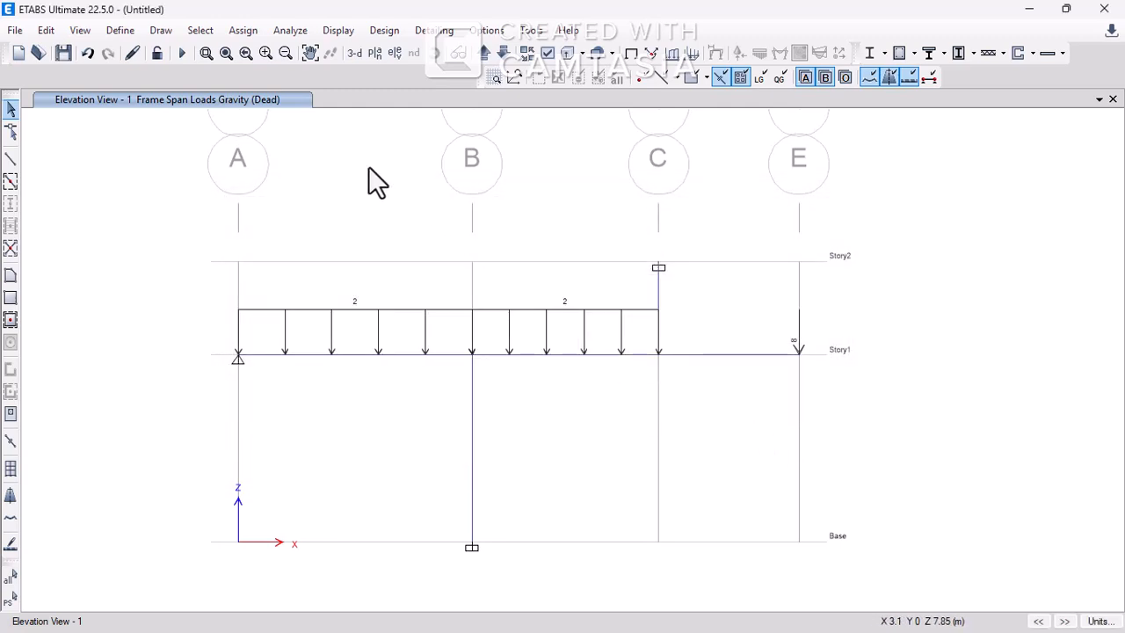
- Run the analysis and save the model file as CORRECT MODEL
click(180, 53)
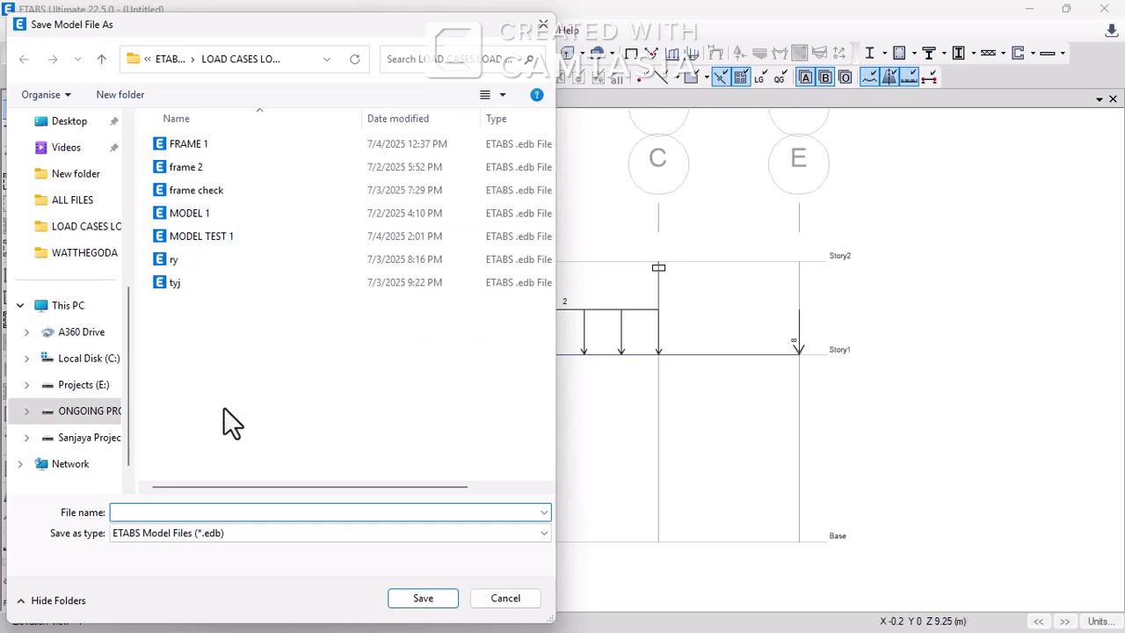
text(CORRECT MOD)
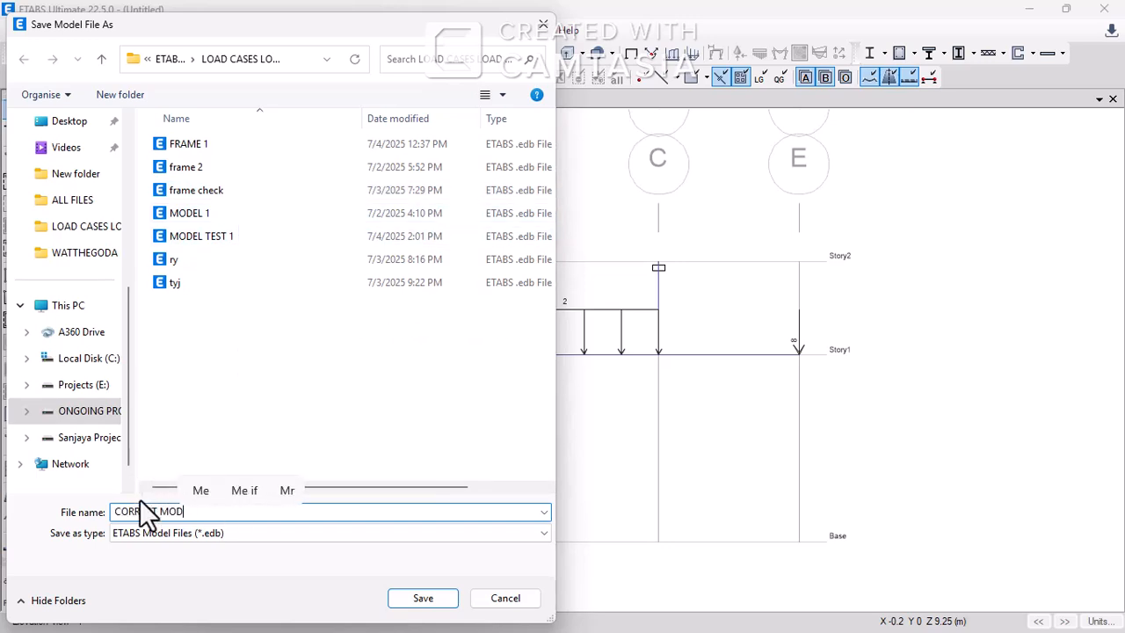
text(EL)
key(Return)
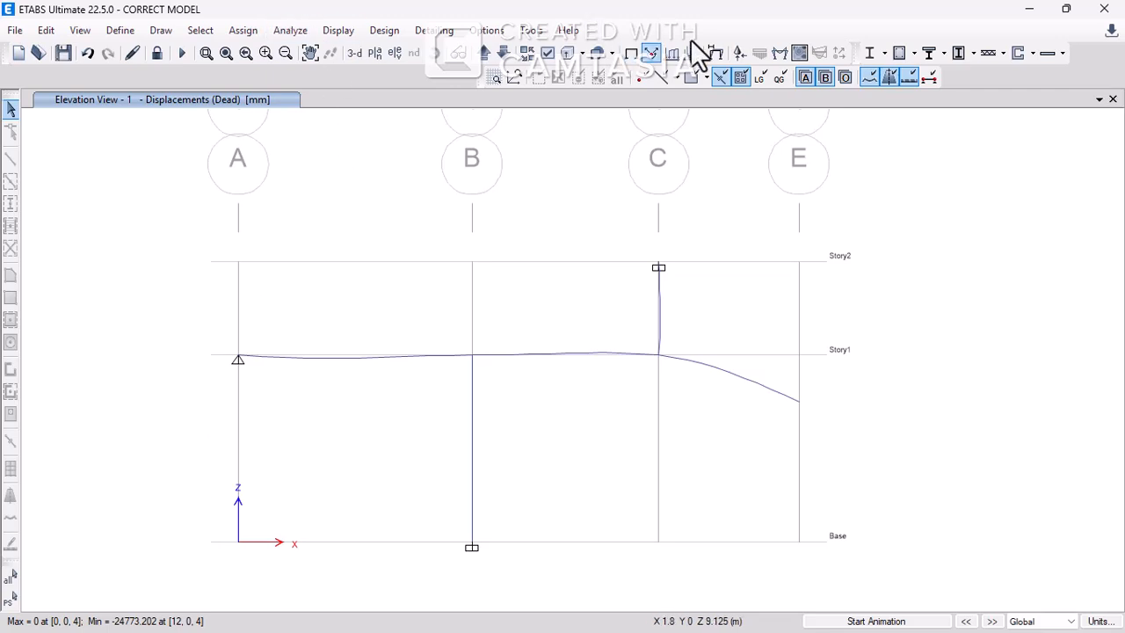
- Display the filled Moment 3-3 diagram for the Dead case with values at controlling stations
click(780, 56)
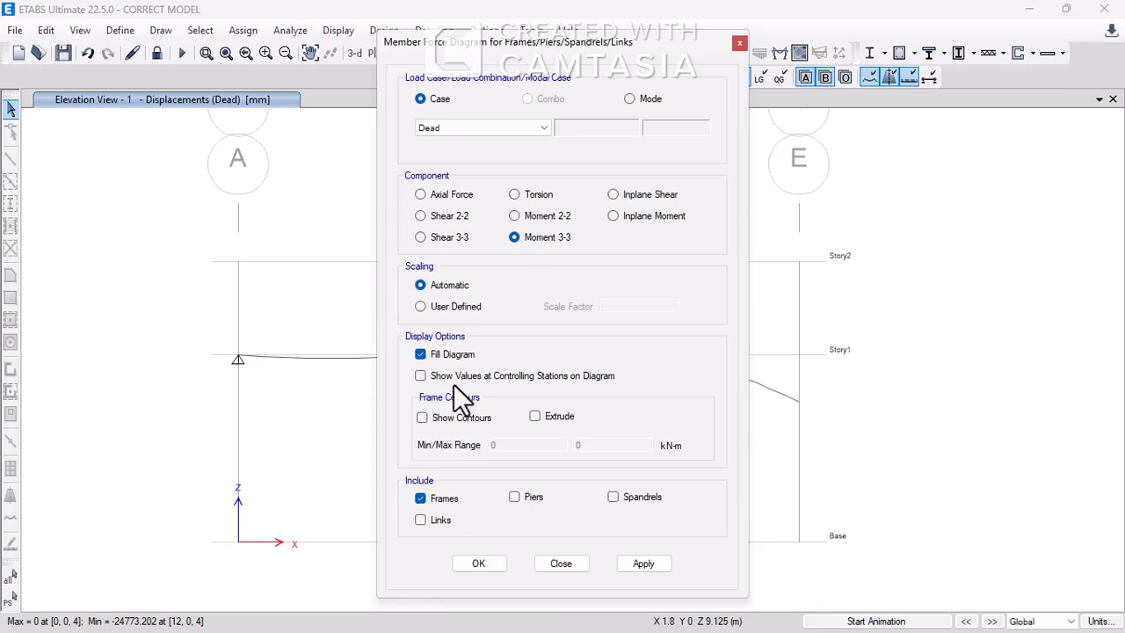
click(456, 377)
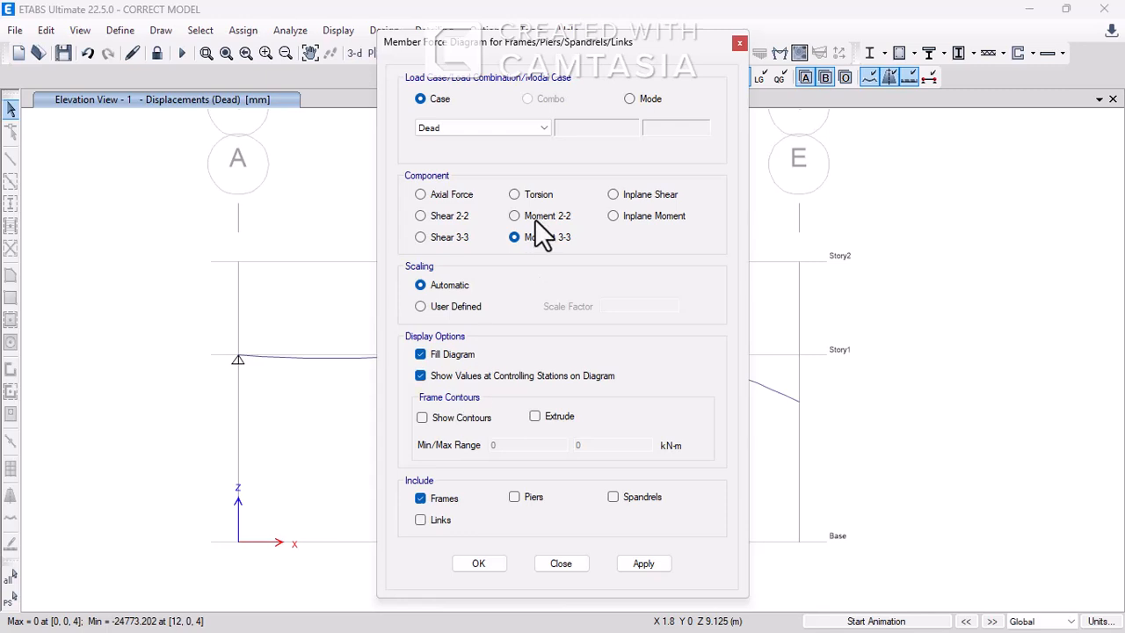
click(644, 564)
click(479, 563)
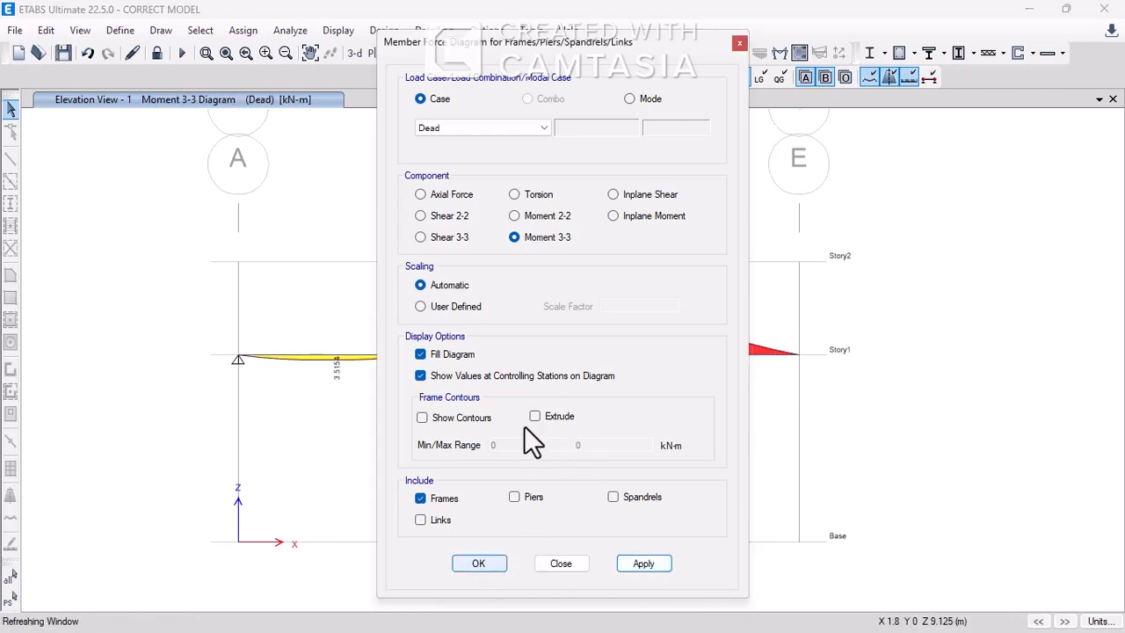
- Shrink the objects in the elevation view and examine the moment values at the member ends around grids B and C
scroll(452, 367, up, 3)
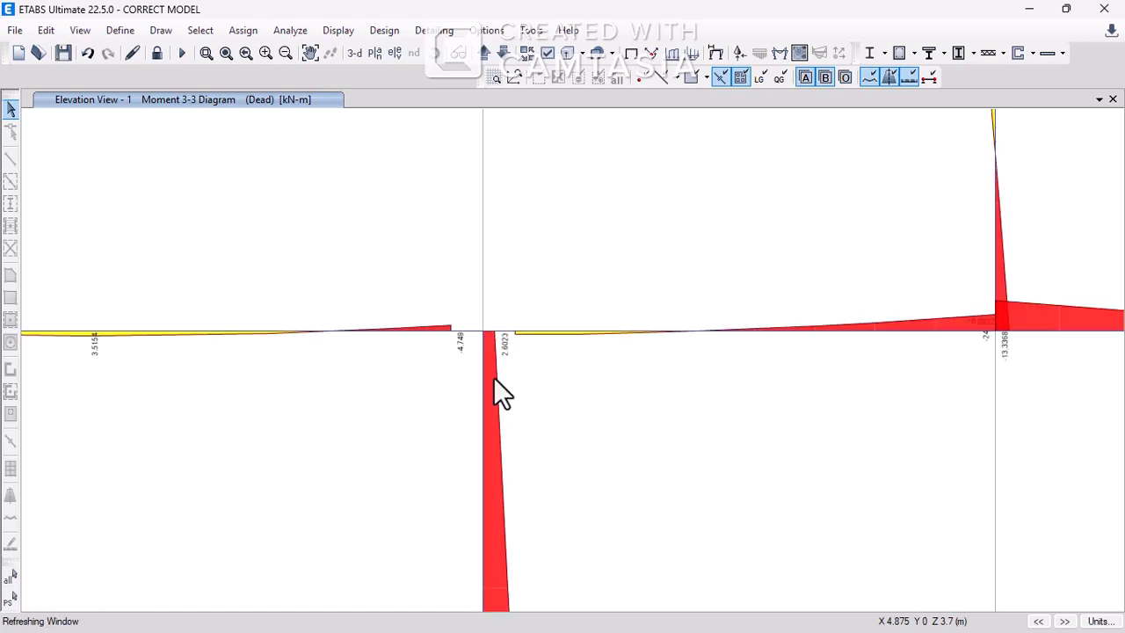
middle_drag(520, 377, 536, 375)
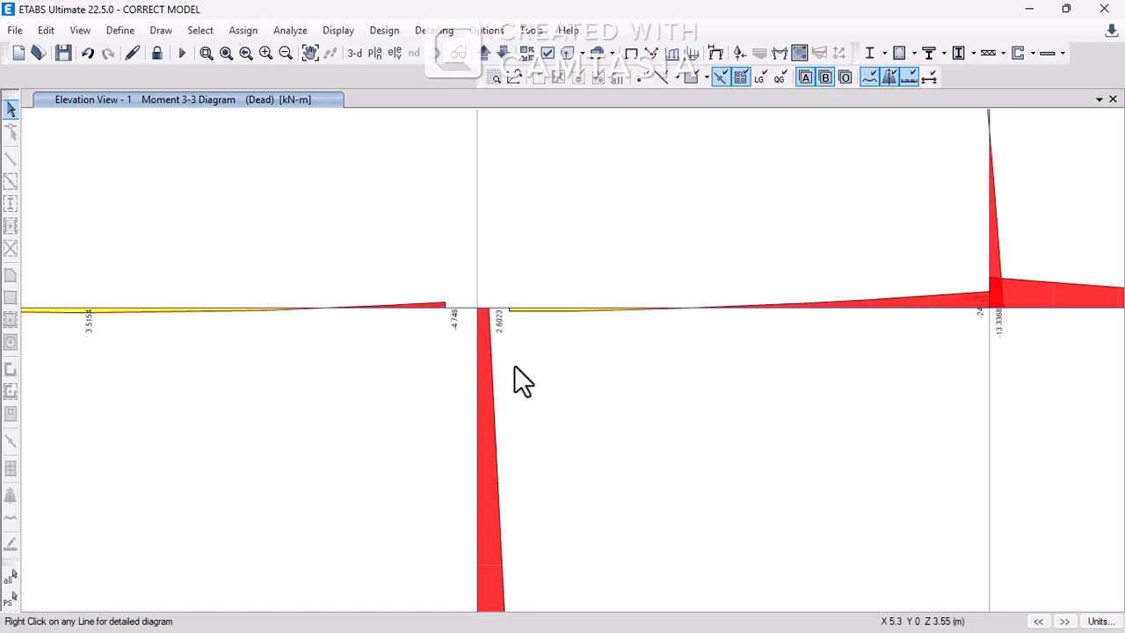
scroll(515, 368, down, 3)
middle_drag(532, 370, 542, 359)
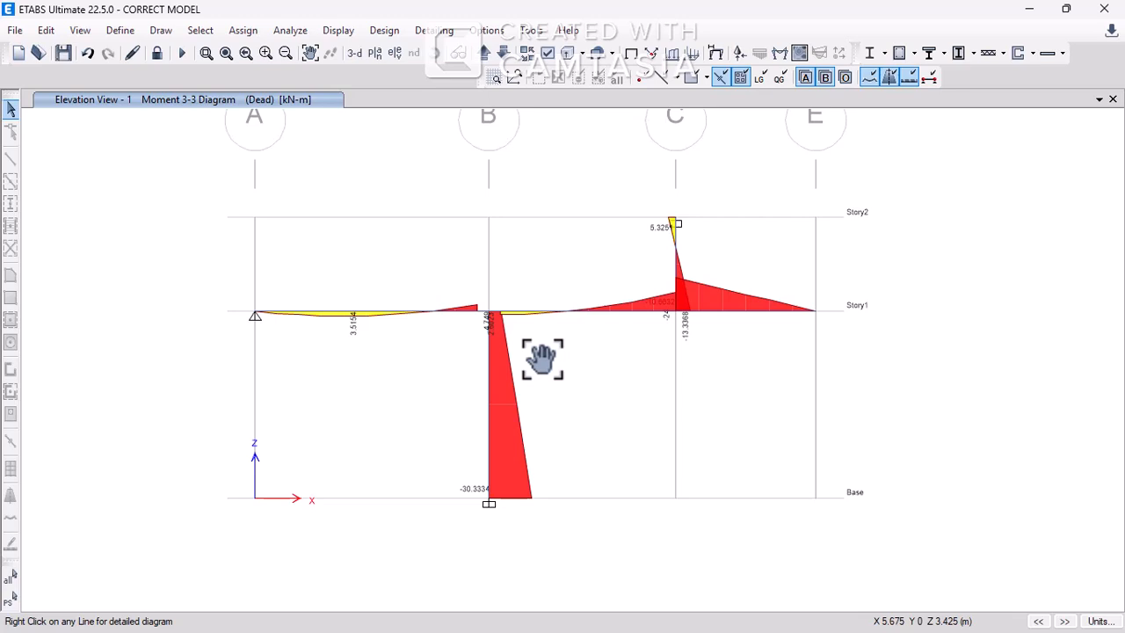
scroll(509, 450, up, 3)
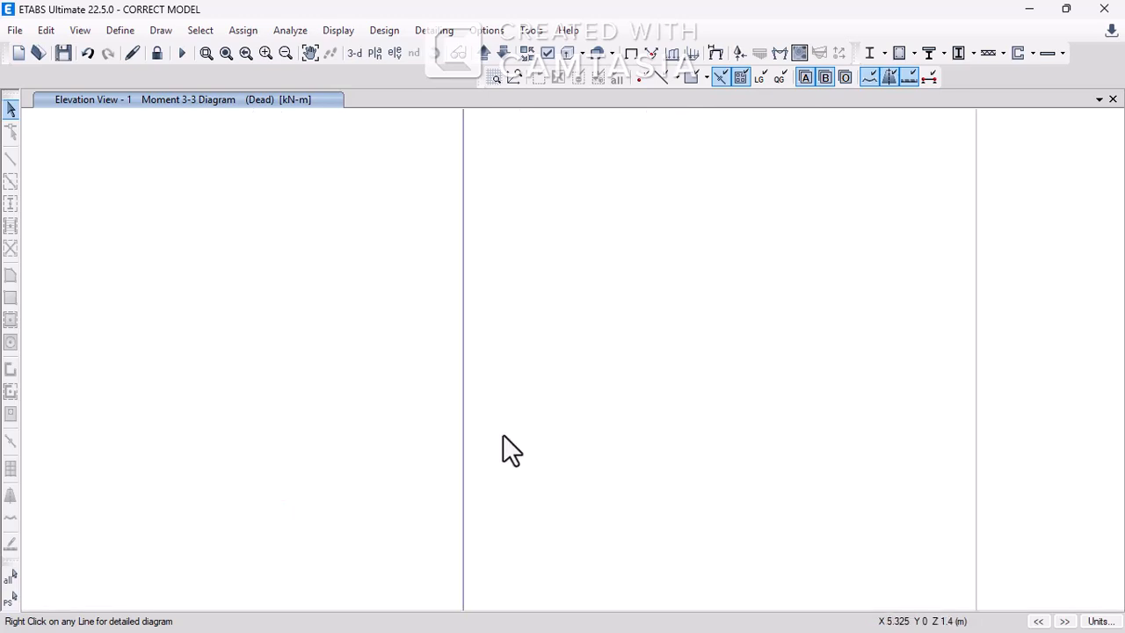
scroll(509, 450, down, 6)
scroll(503, 434, up, 4)
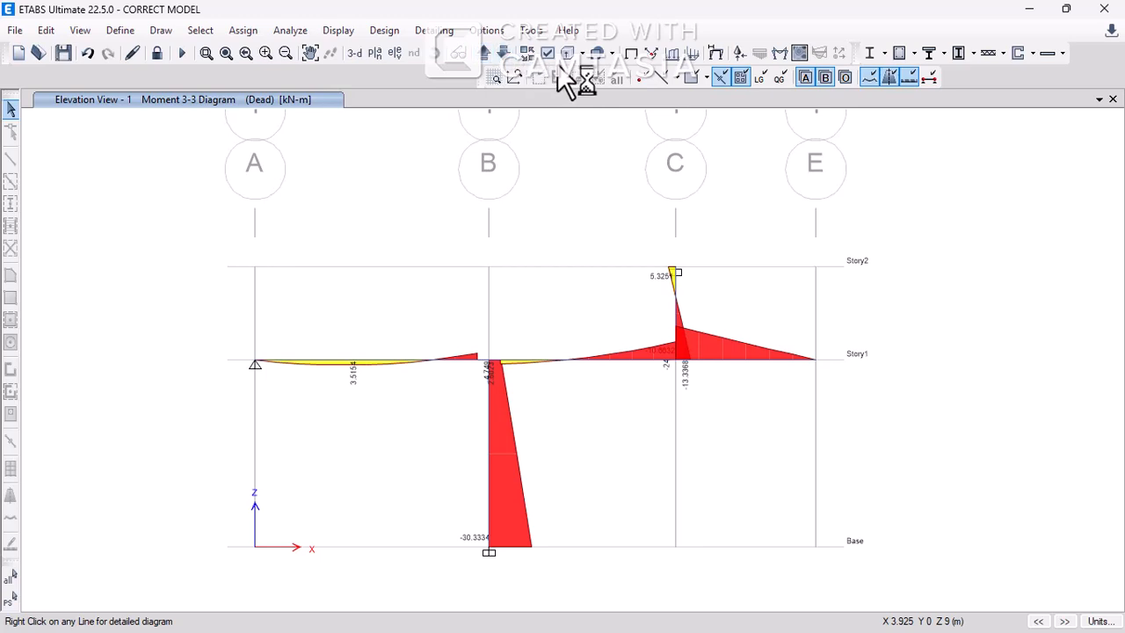
click(526, 52)
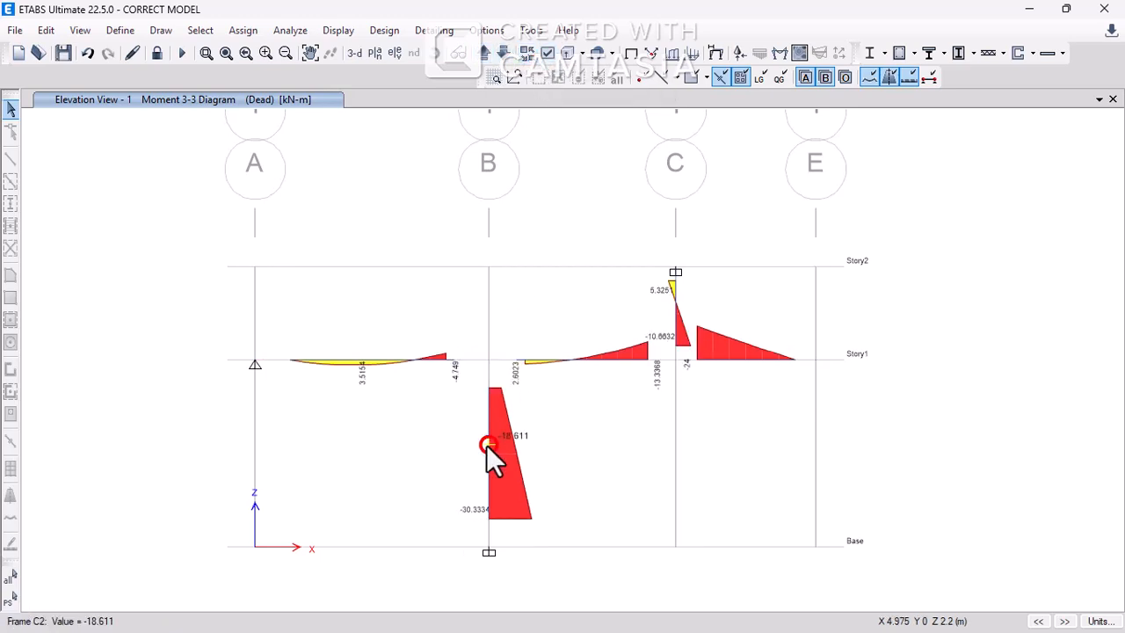
scroll(479, 545, up, 2)
scroll(478, 541, up, 1)
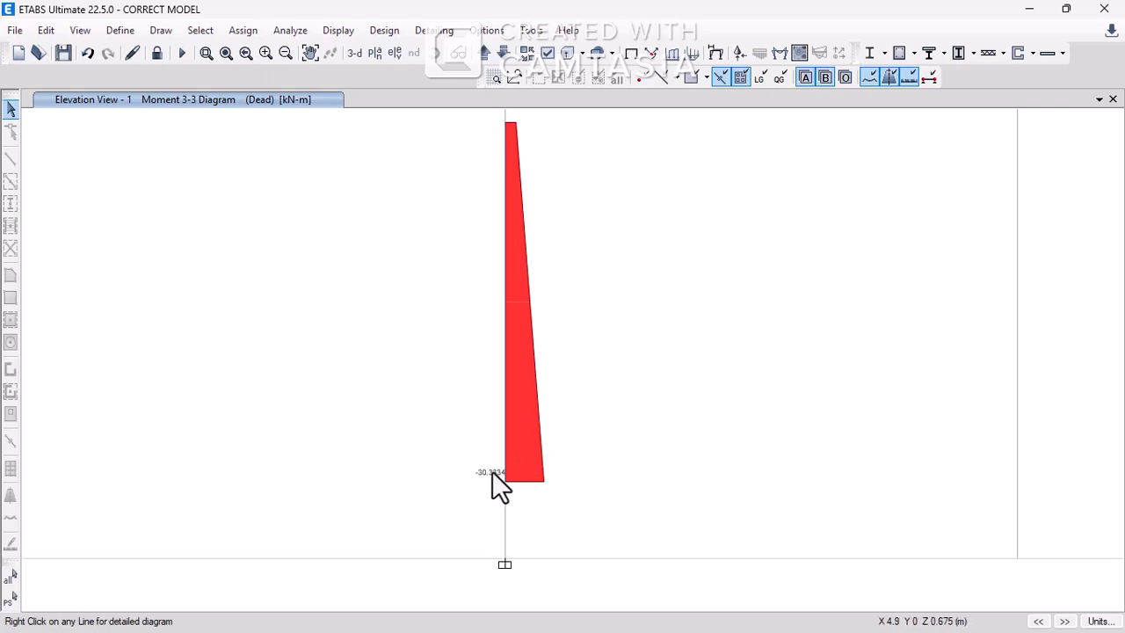
scroll(494, 475, down, 2)
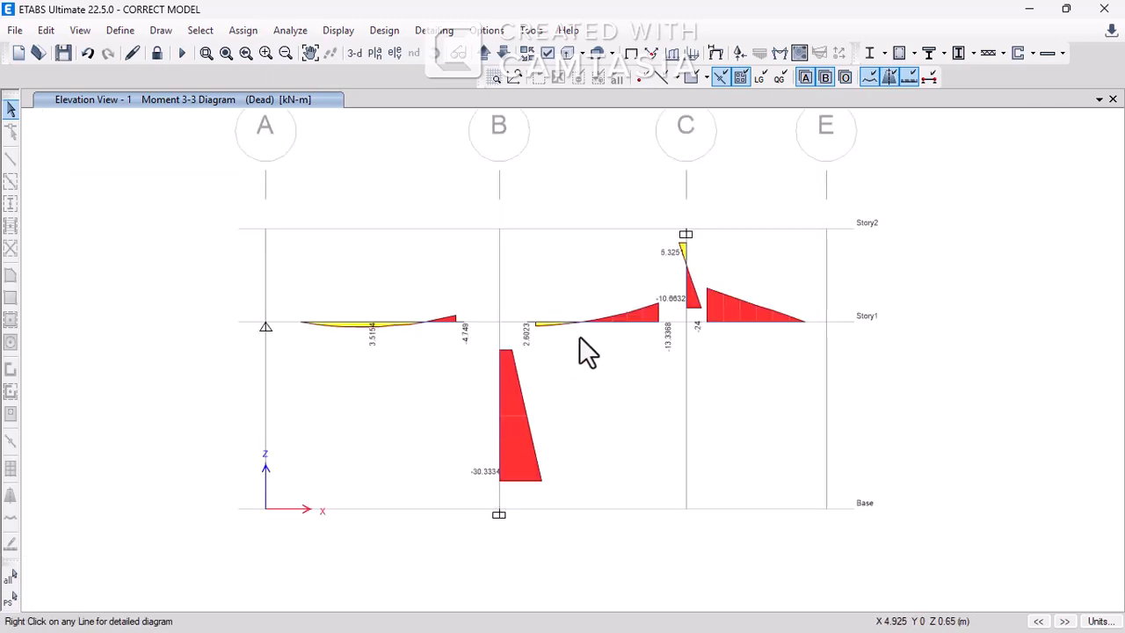
mouse_move(691, 328)
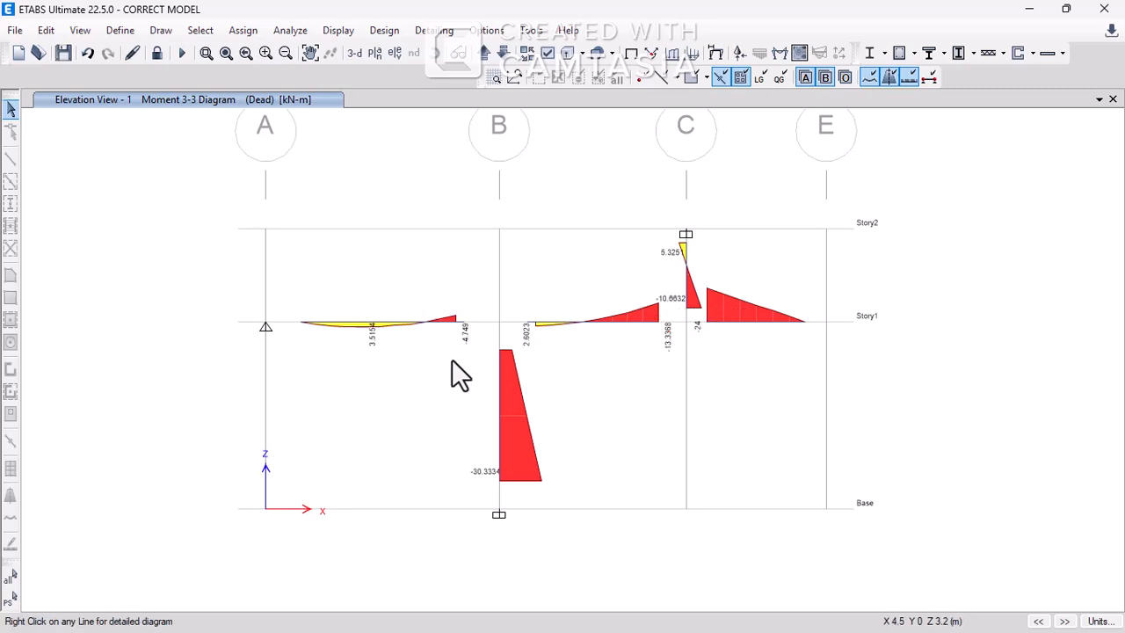
- Unlock the model and check the section property assigned to the Story1 column at grid B
click(157, 53)
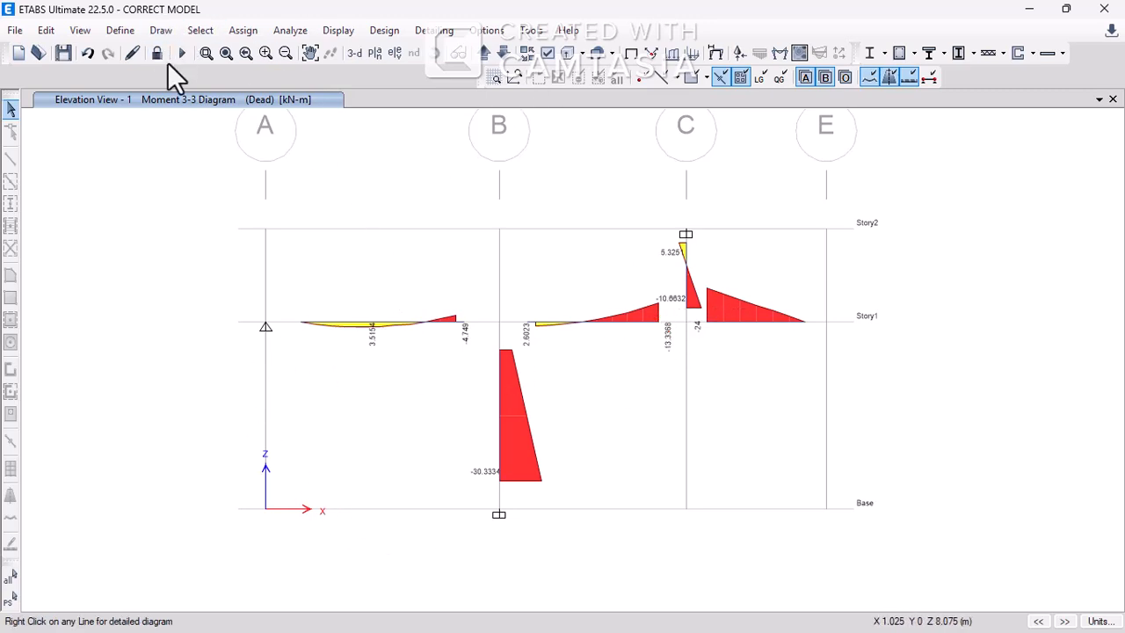
click(585, 385)
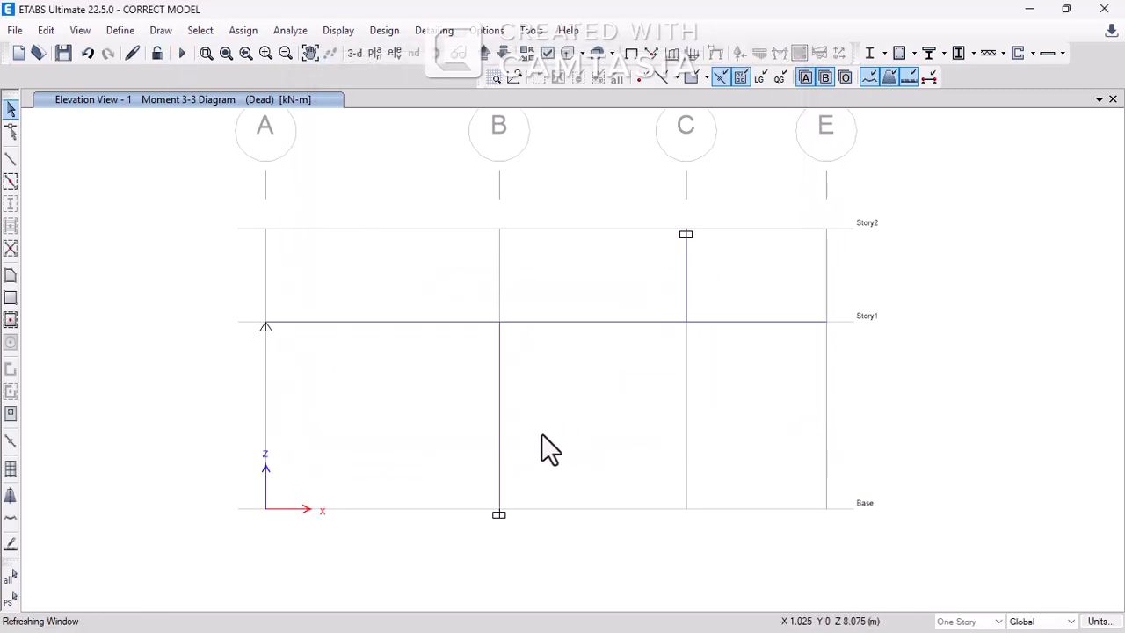
click(497, 414)
scroll(509, 520, up, 5)
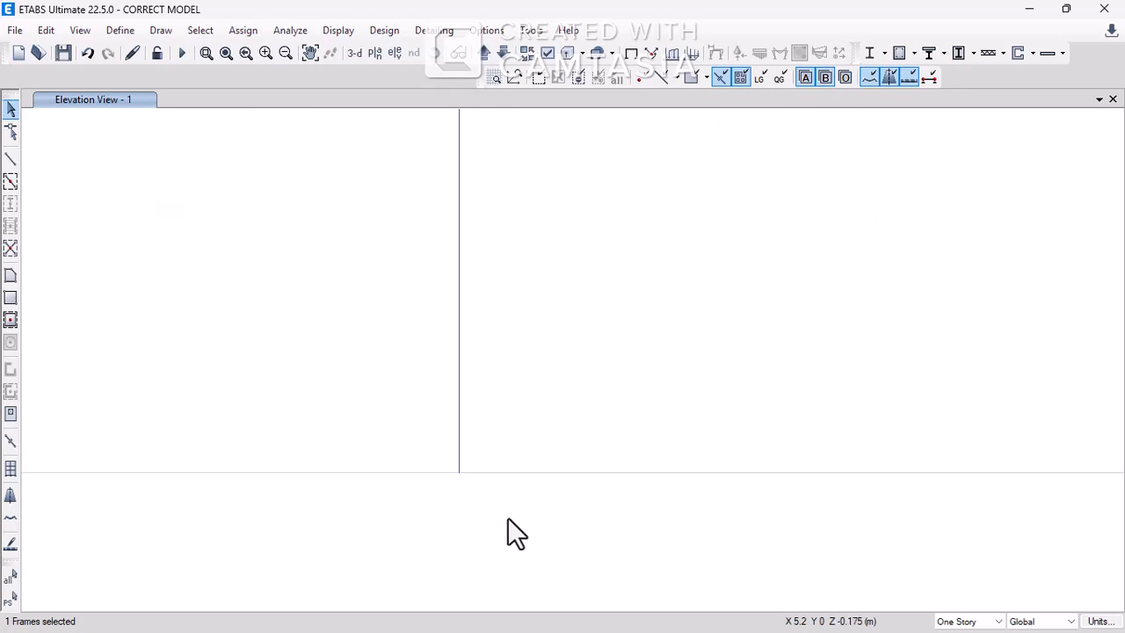
scroll(481, 461, down, 5)
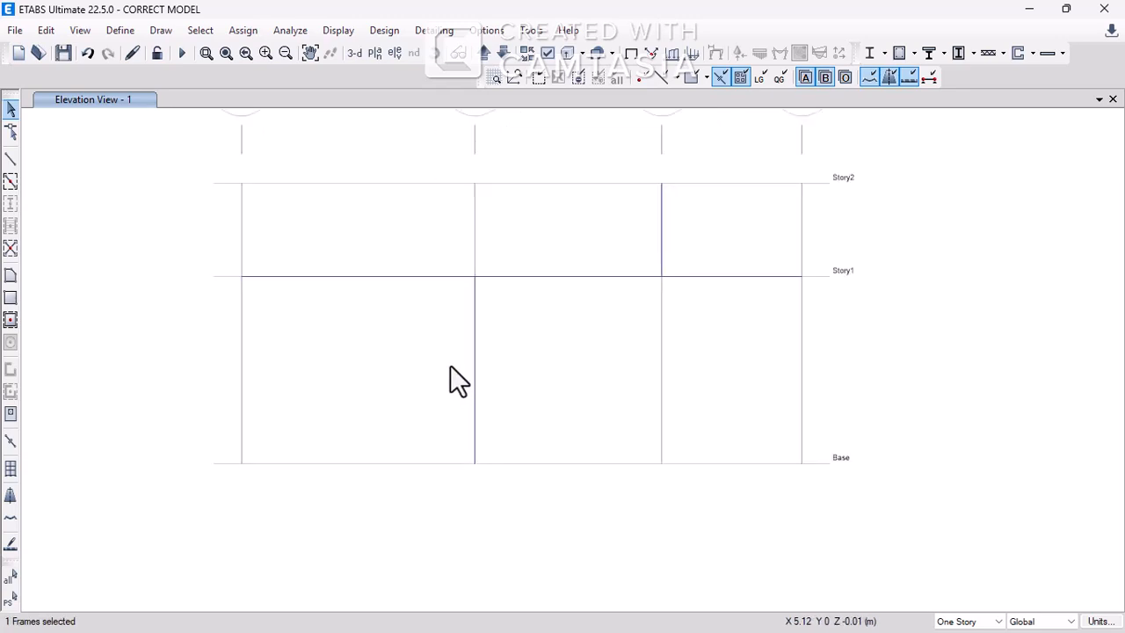
right_click(474, 307)
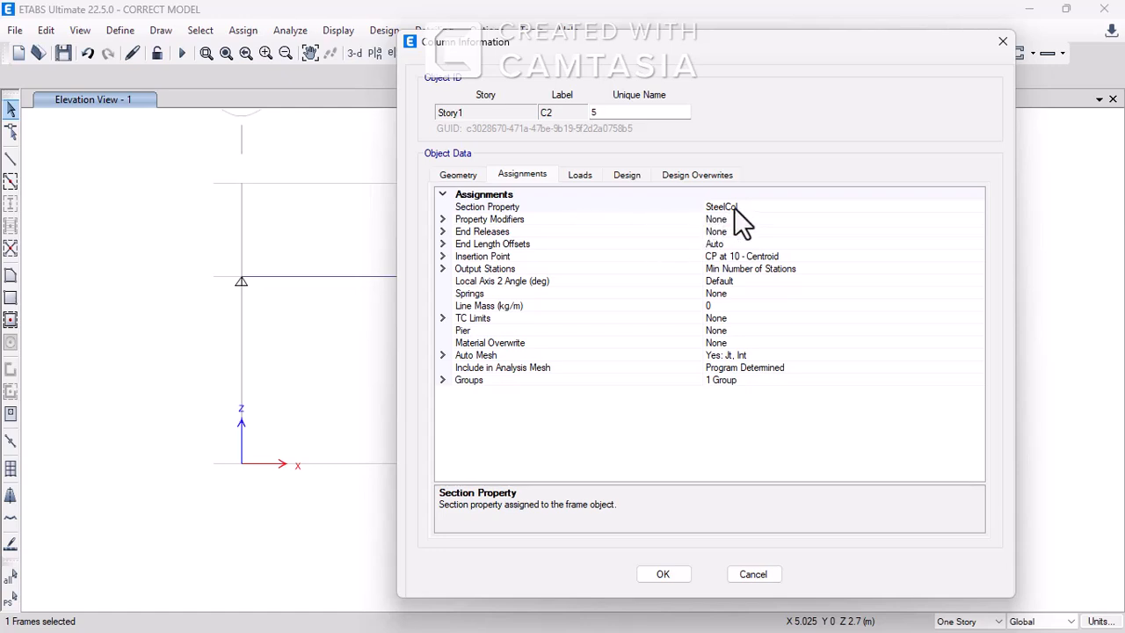
click(1002, 41)
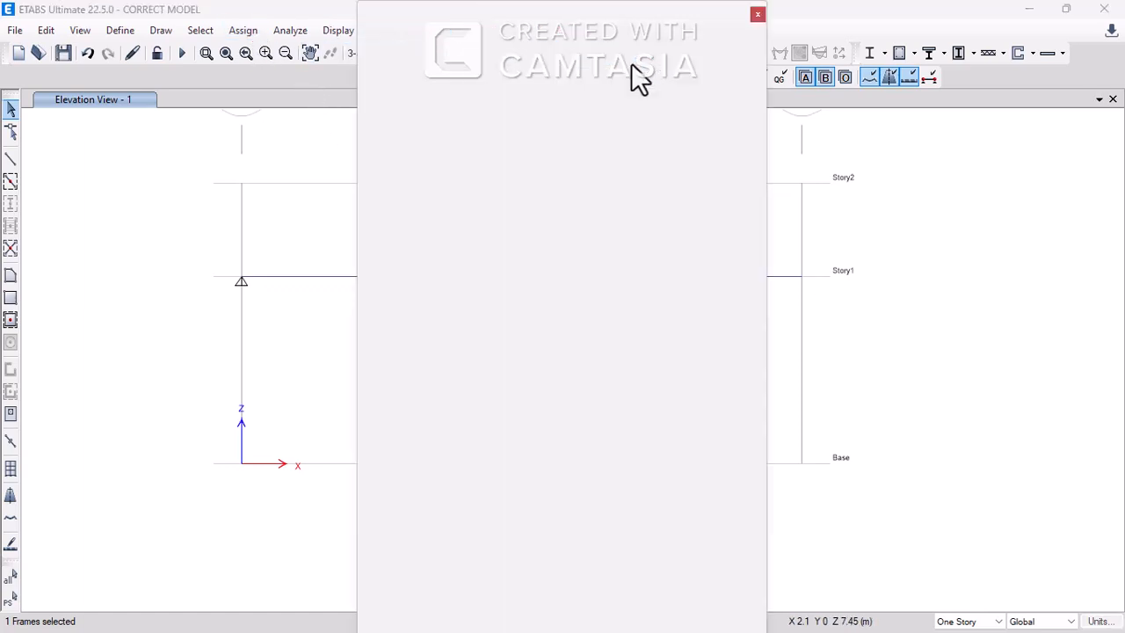
- Show the frame section names on the members in the elevation view
click(547, 53)
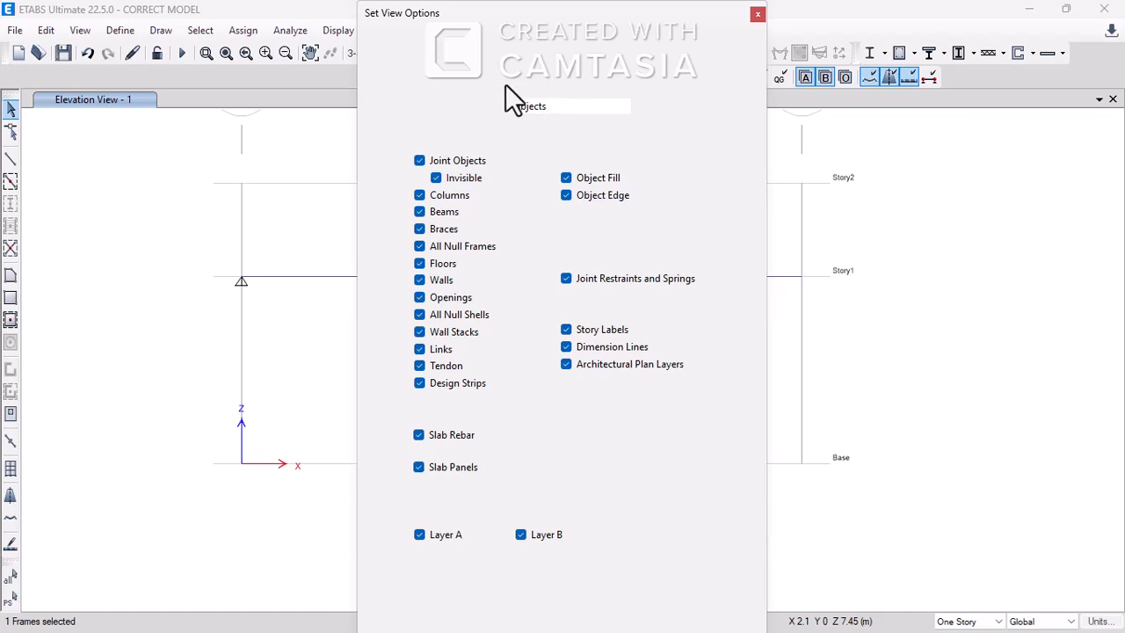
click(496, 61)
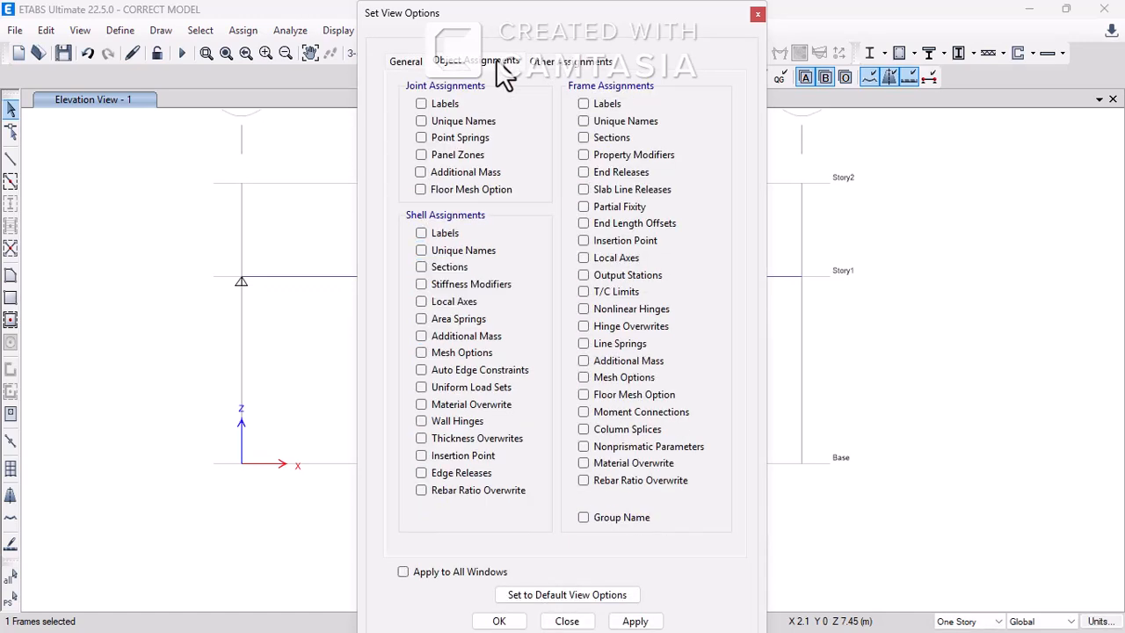
click(583, 137)
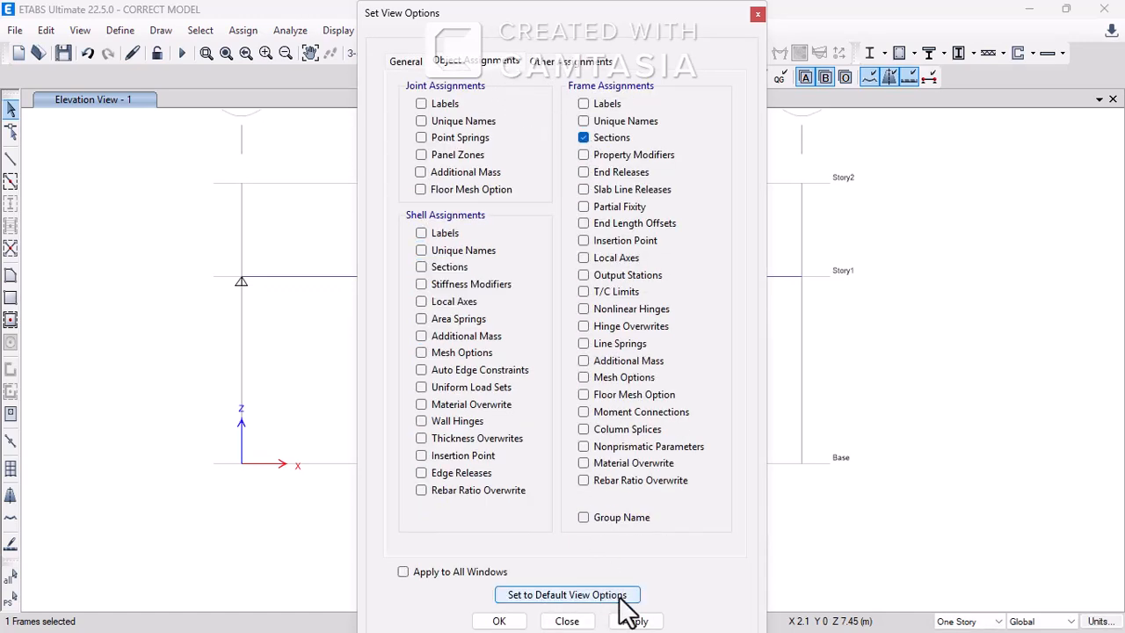
click(635, 620)
click(498, 620)
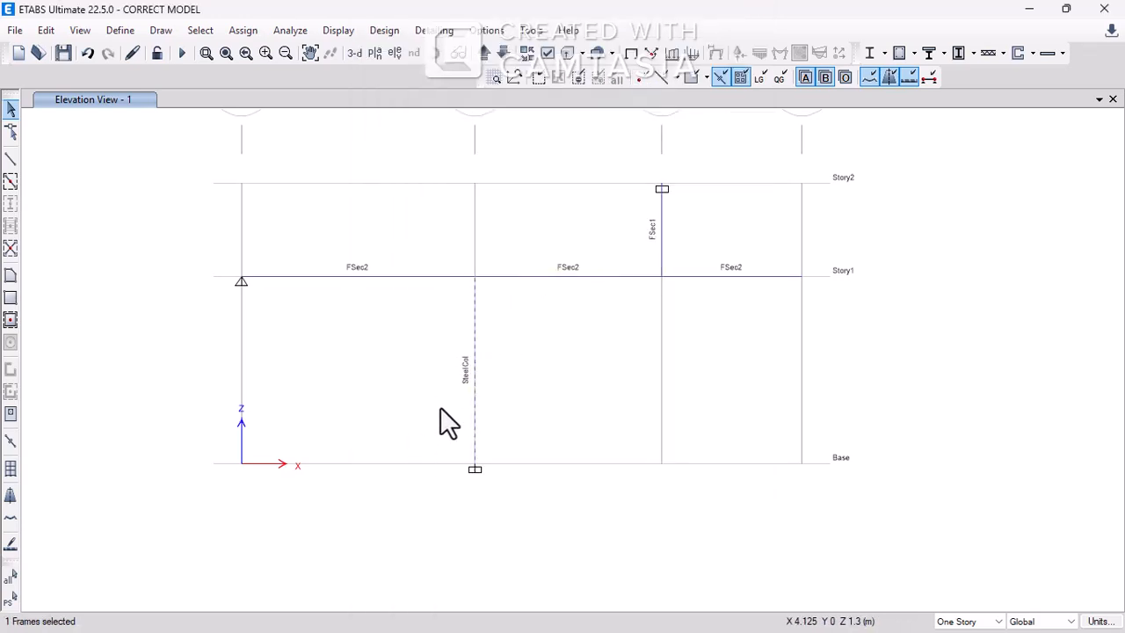
- Assign the FSec1 section property to the Story1 column at grid B
key(Escape)
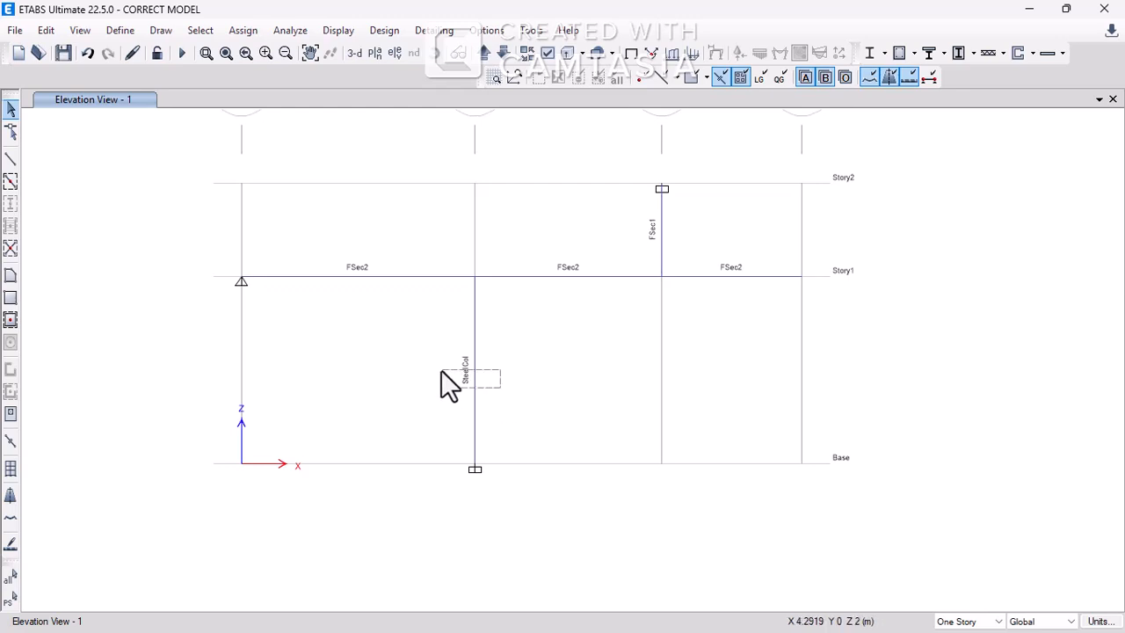
click(446, 374)
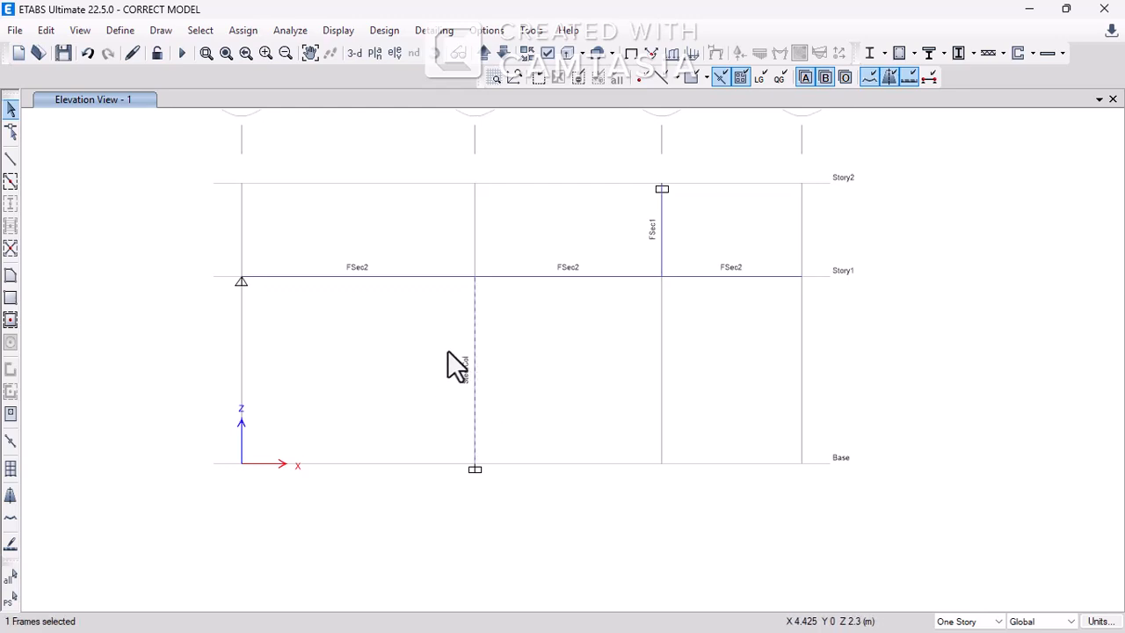
click(246, 32)
click(250, 34)
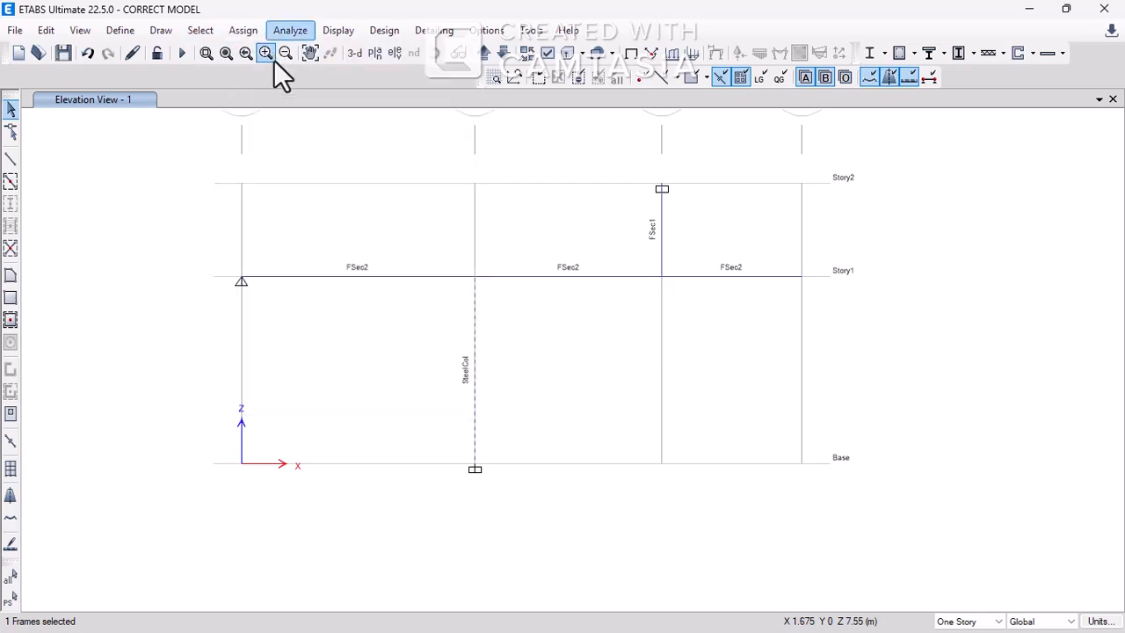
click(251, 33)
click(253, 34)
click(253, 31)
mouse_move(462, 75)
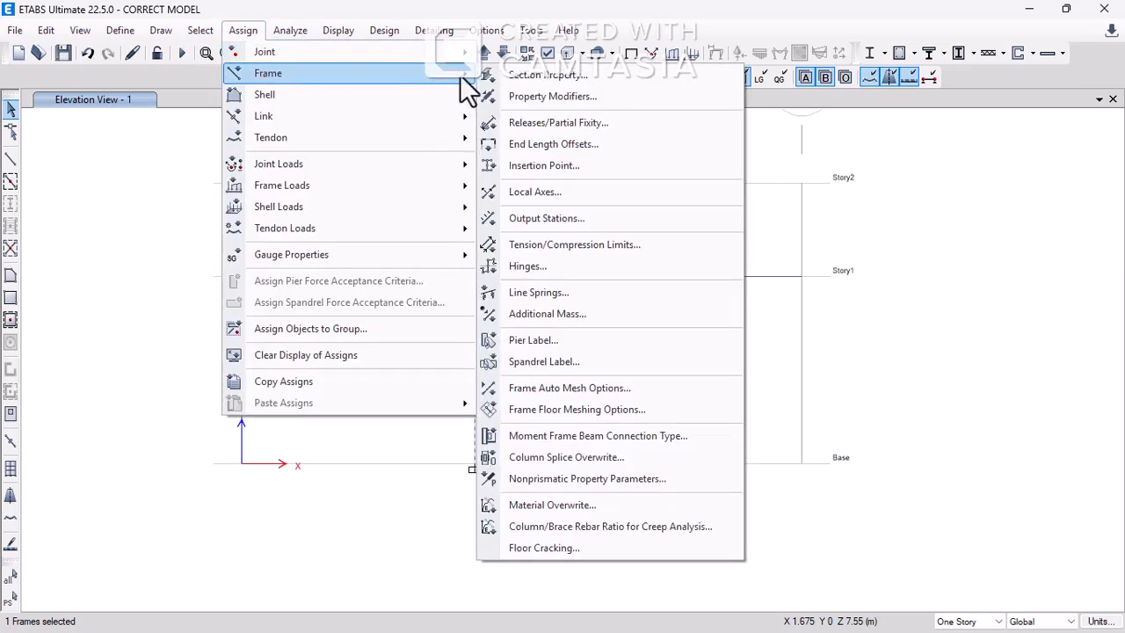
click(543, 79)
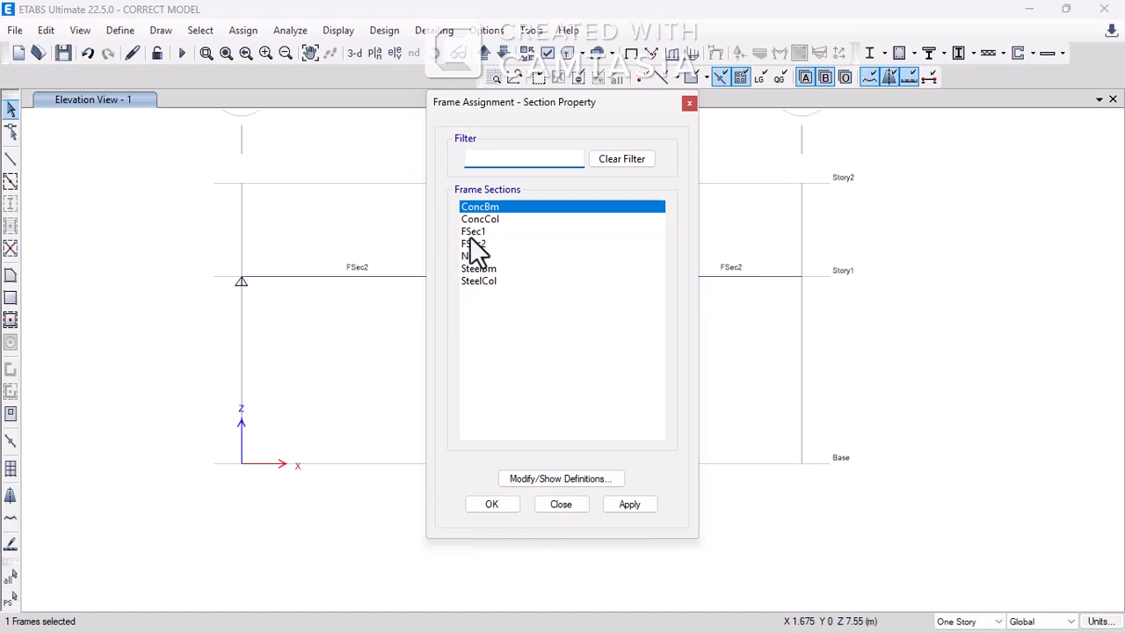
drag(499, 113, 160, 163)
click(129, 297)
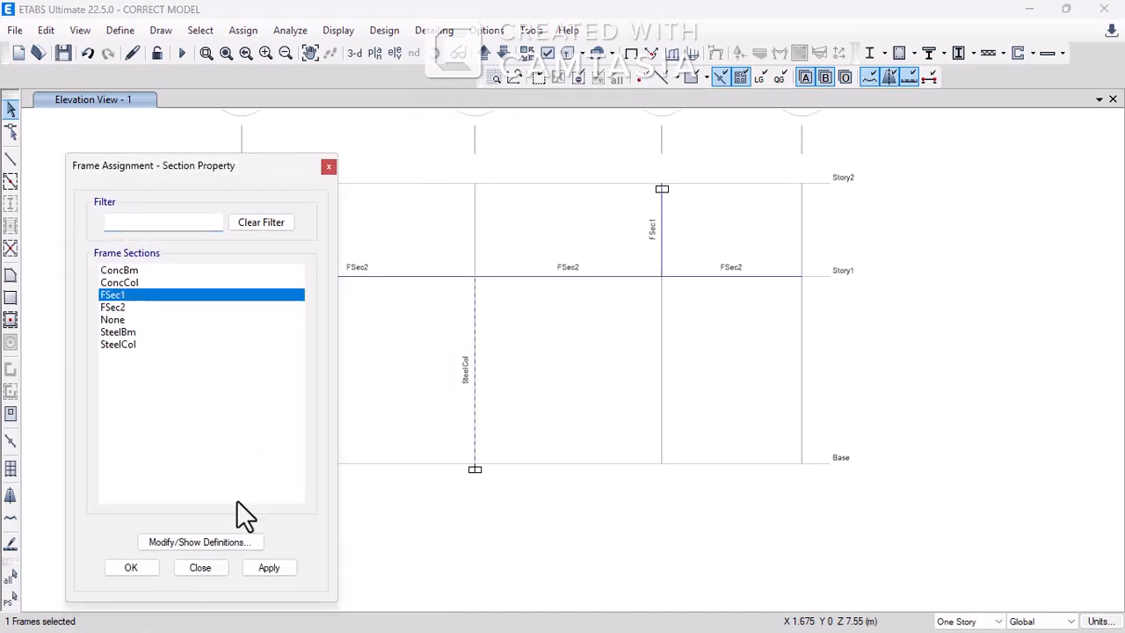
click(261, 565)
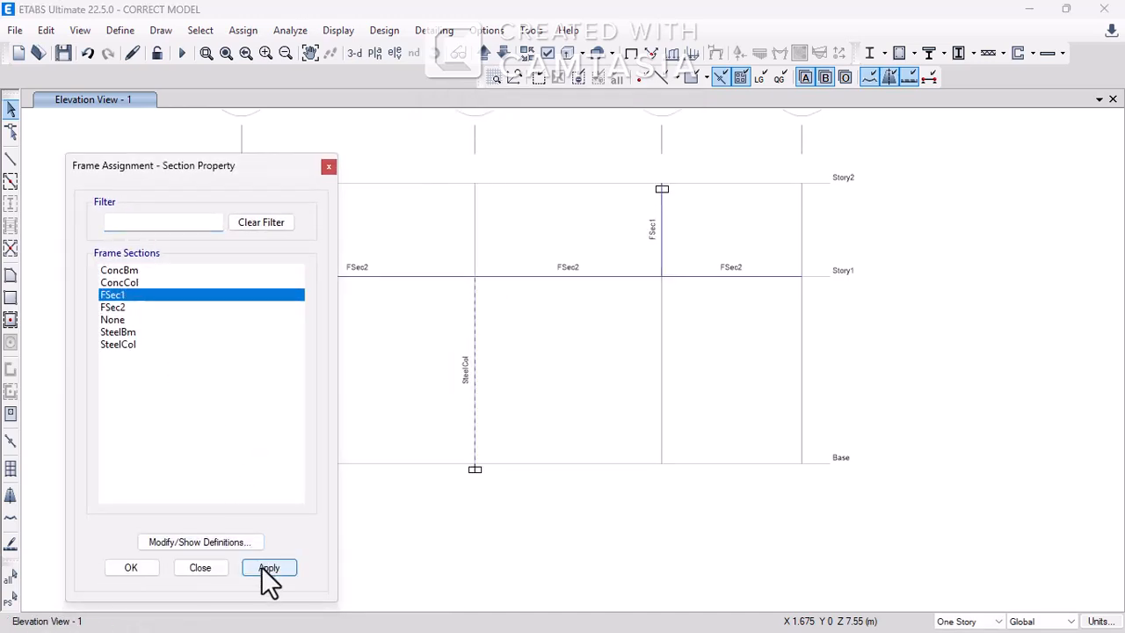
click(133, 568)
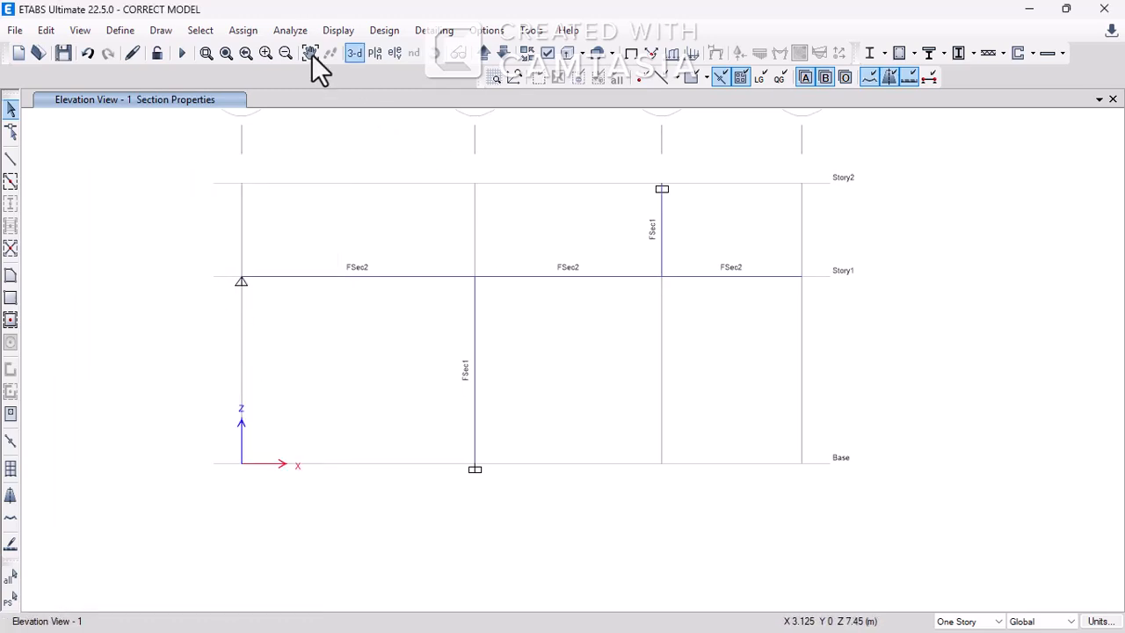
- Run the analysis again and display the filled Moment 3-3 diagram for the Dead case with values at controlling stations
click(184, 53)
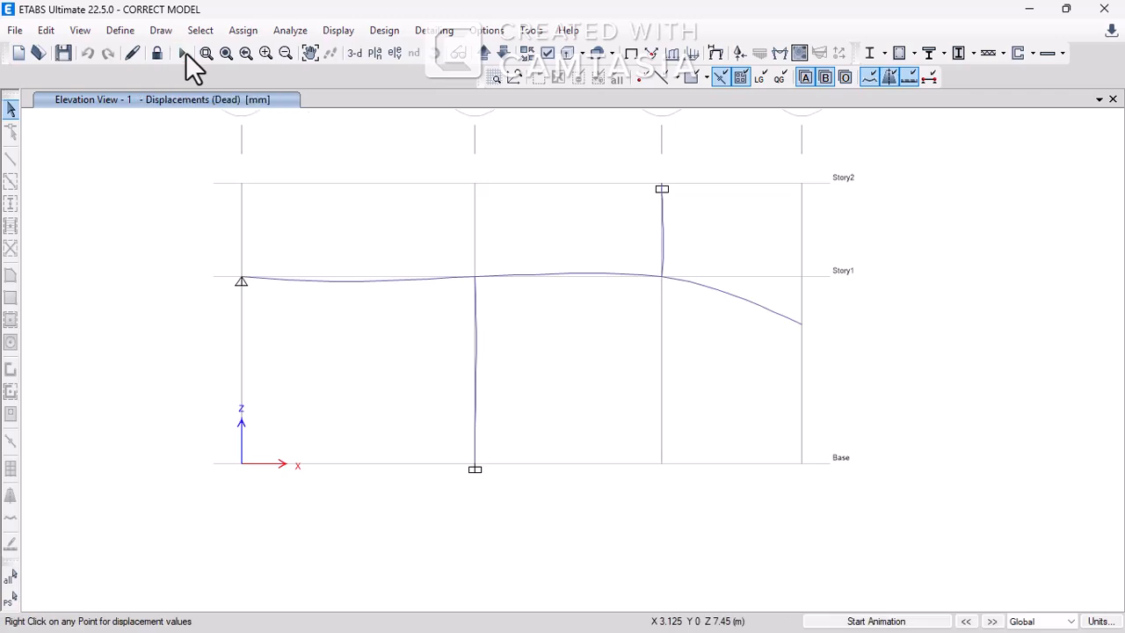
click(778, 53)
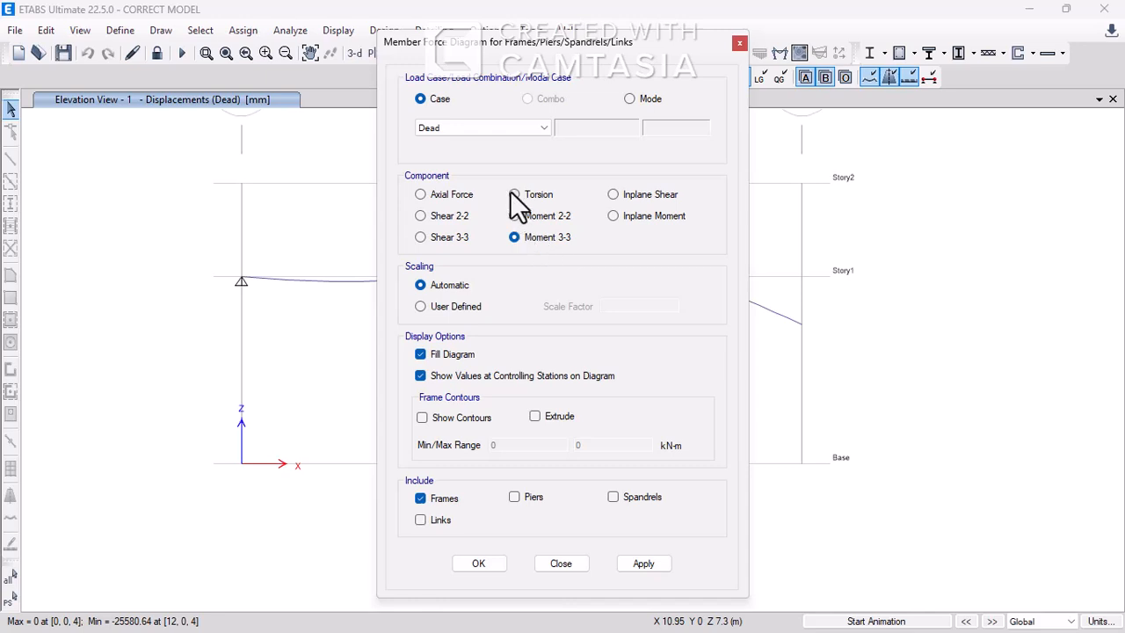
click(636, 563)
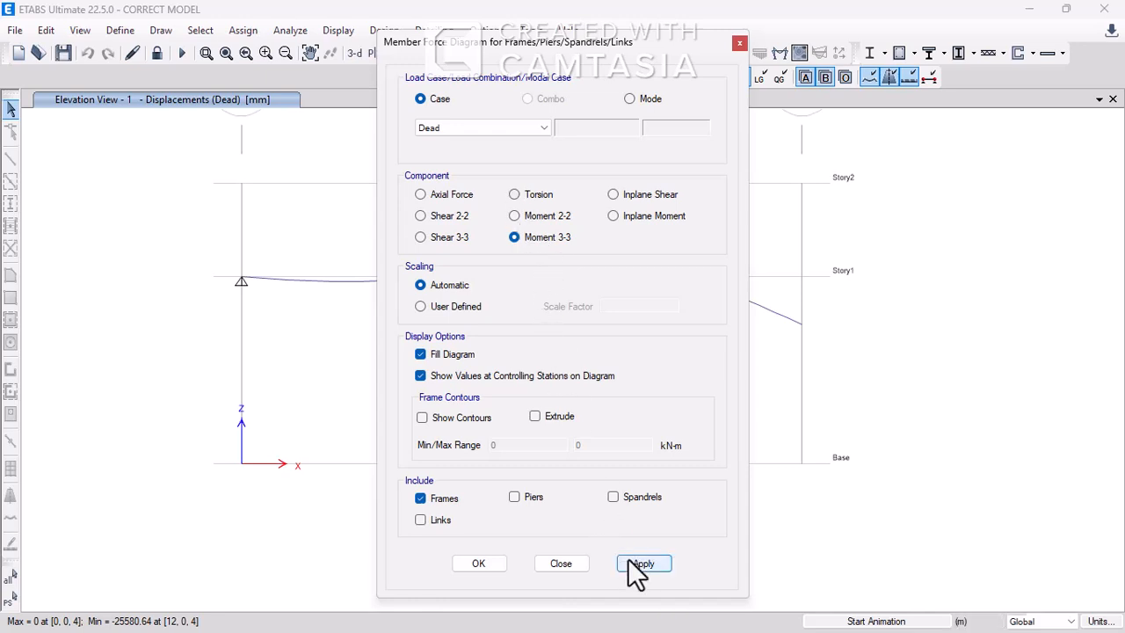
click(478, 563)
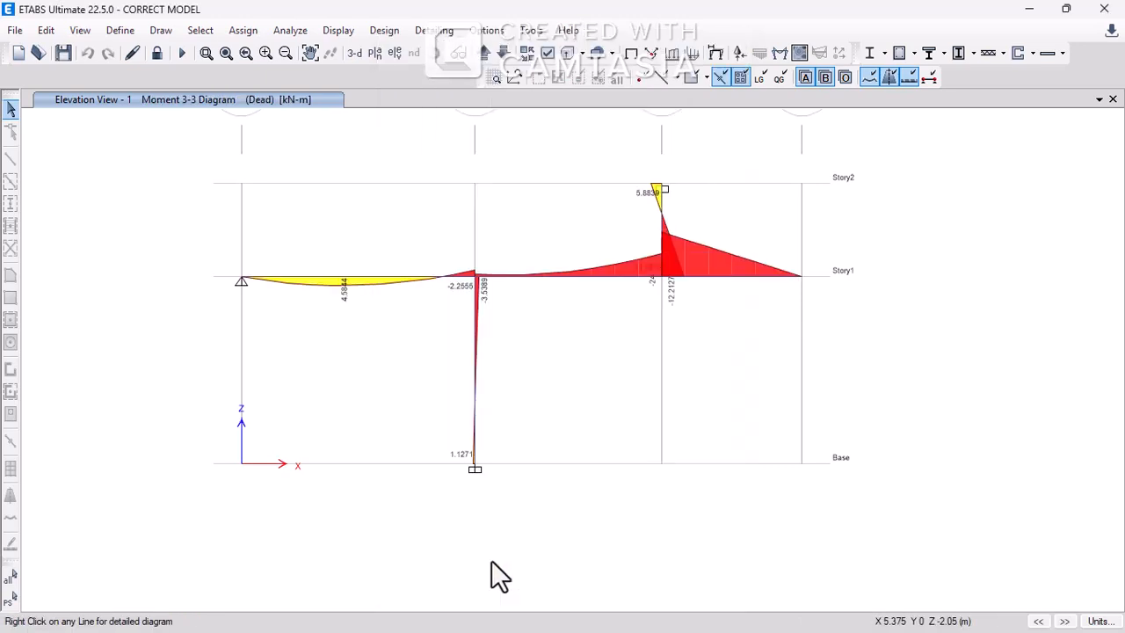
- Shrink the objects in the elevation view to separate the moment diagrams at the joints
click(539, 76)
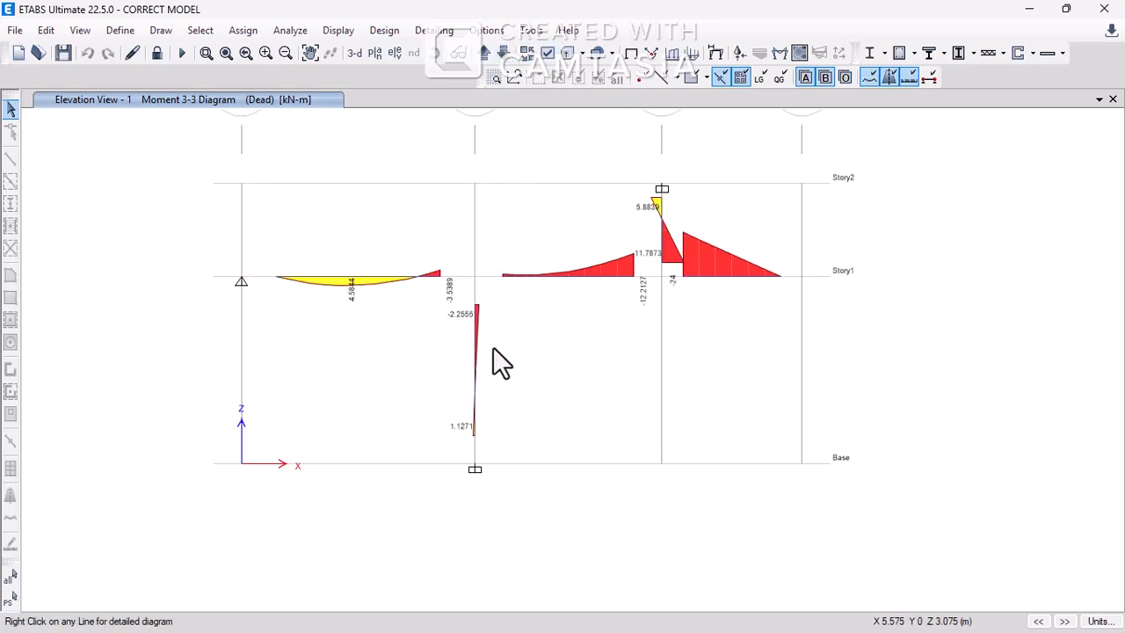
scroll(479, 425, up, 2)
scroll(477, 404, down, 2)
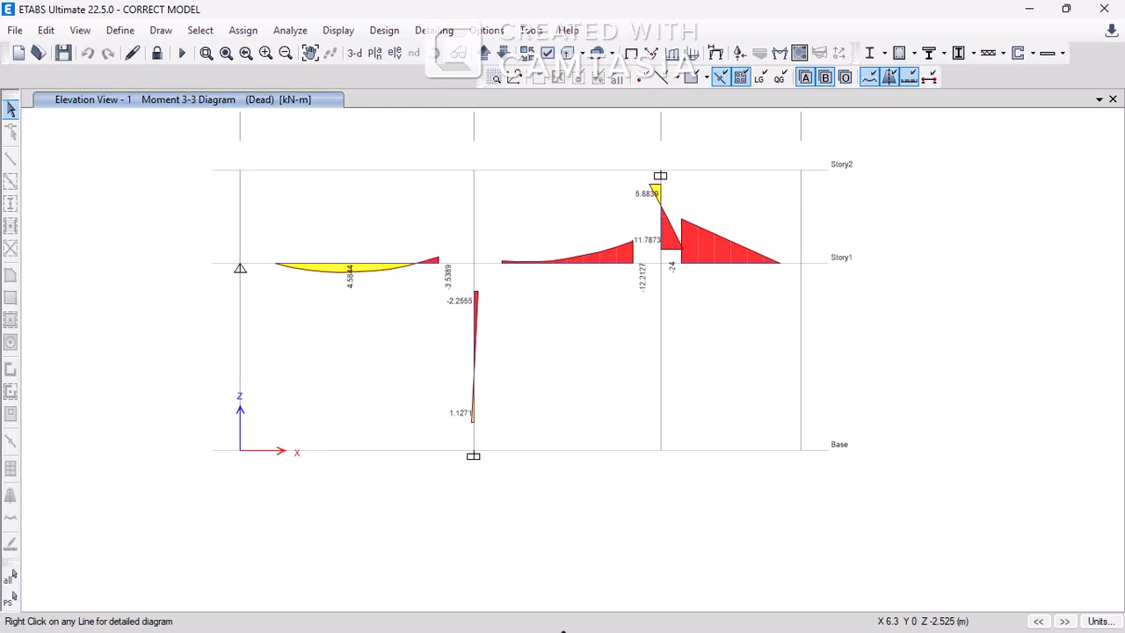
- Switch to the Moment Distribution Method page in Edge and review the example frame's geometry and loading in Figure 10.8
key(super)
click(579, 620)
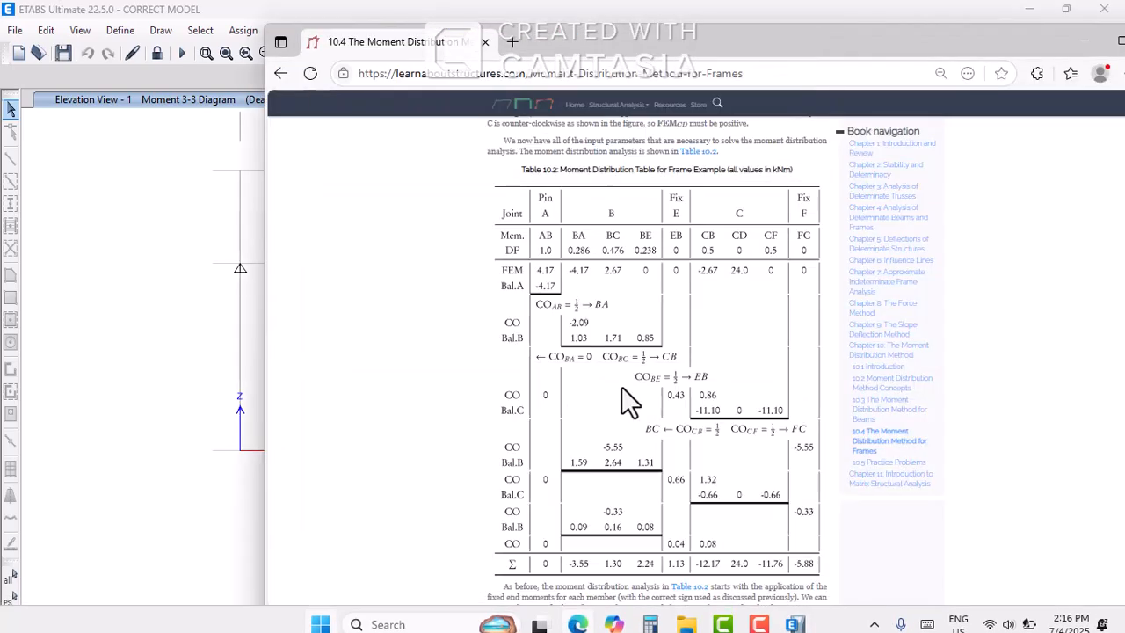
drag(650, 48, 847, 41)
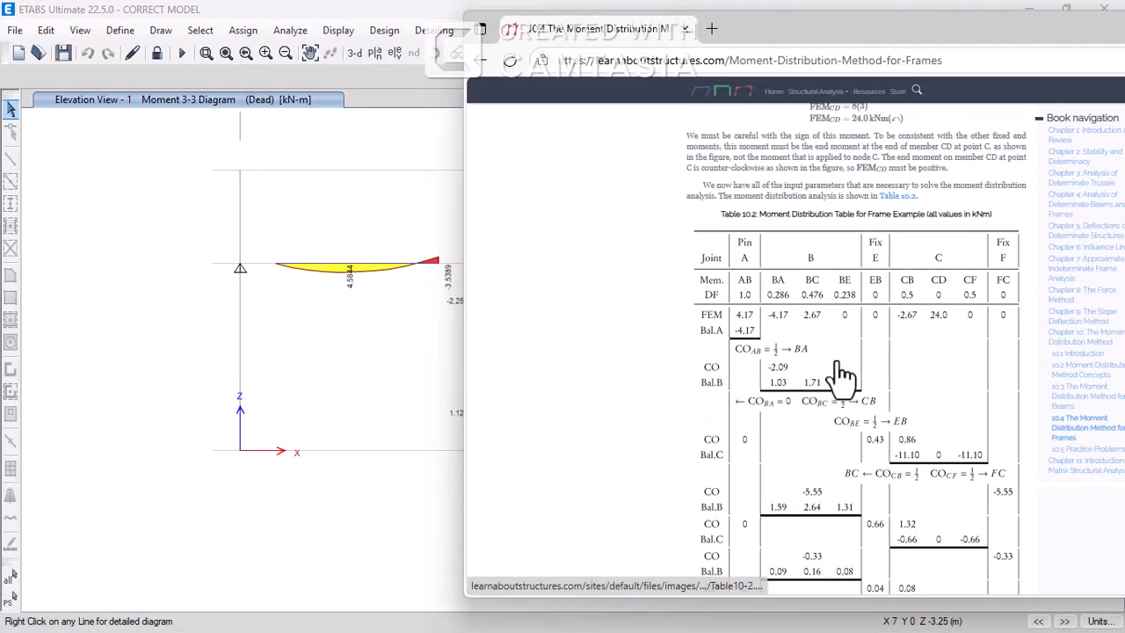
scroll(842, 369, up, 10)
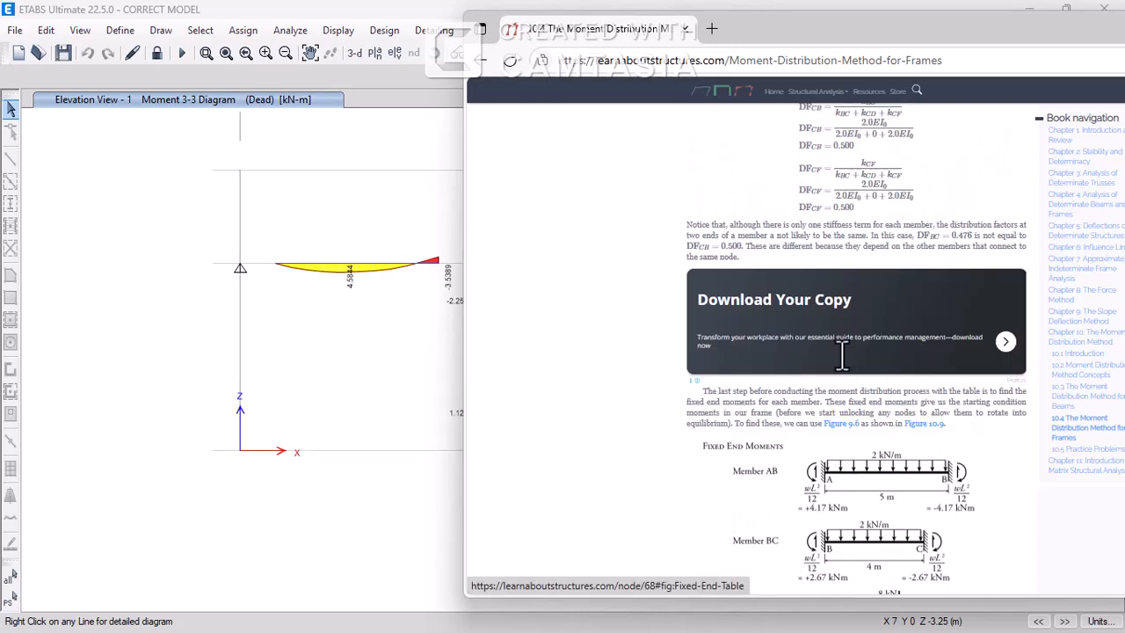
scroll(841, 354, up, 10)
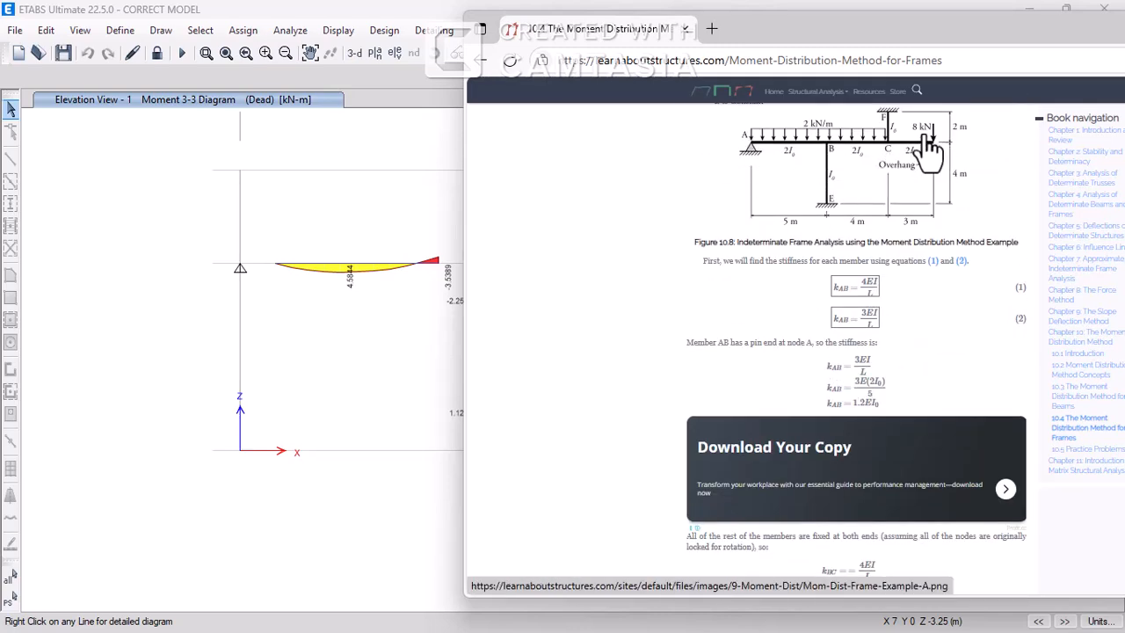
scroll(803, 276, down, 6)
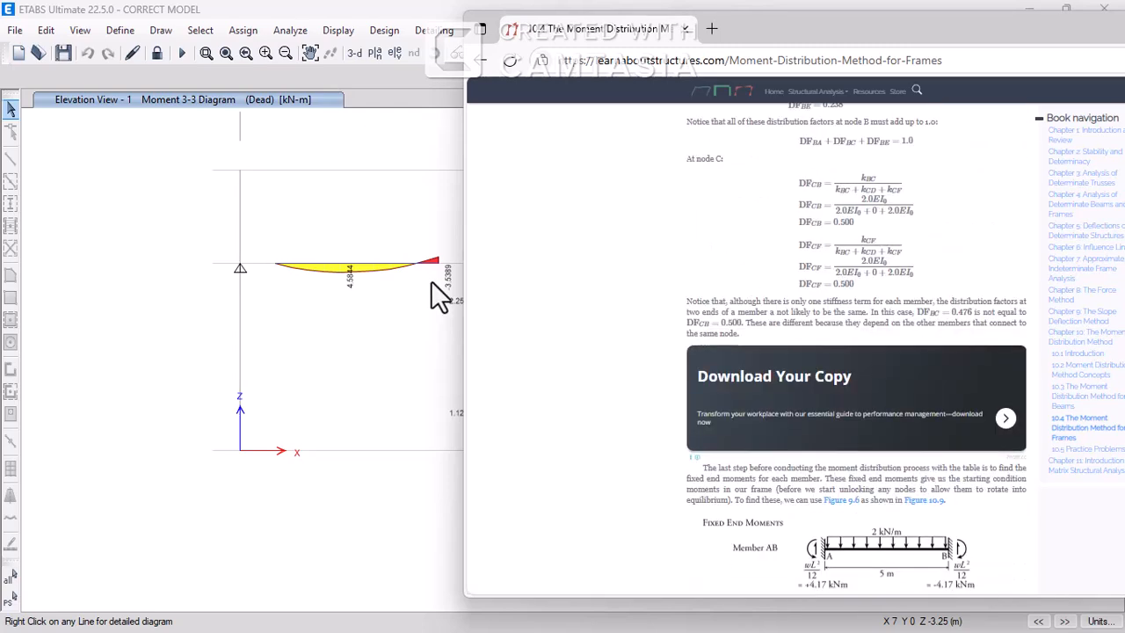
- Compare the summed moments in Table 10.2 with the ETABS moment values around joint B and the column base
drag(673, 35, 877, 359)
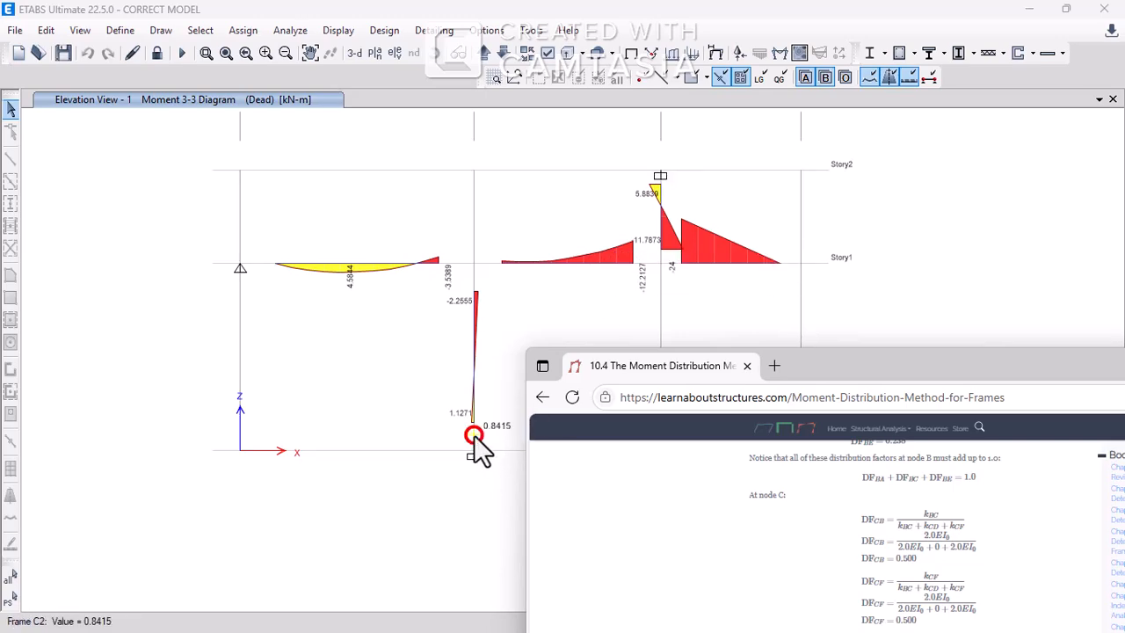
drag(873, 363, 778, 92)
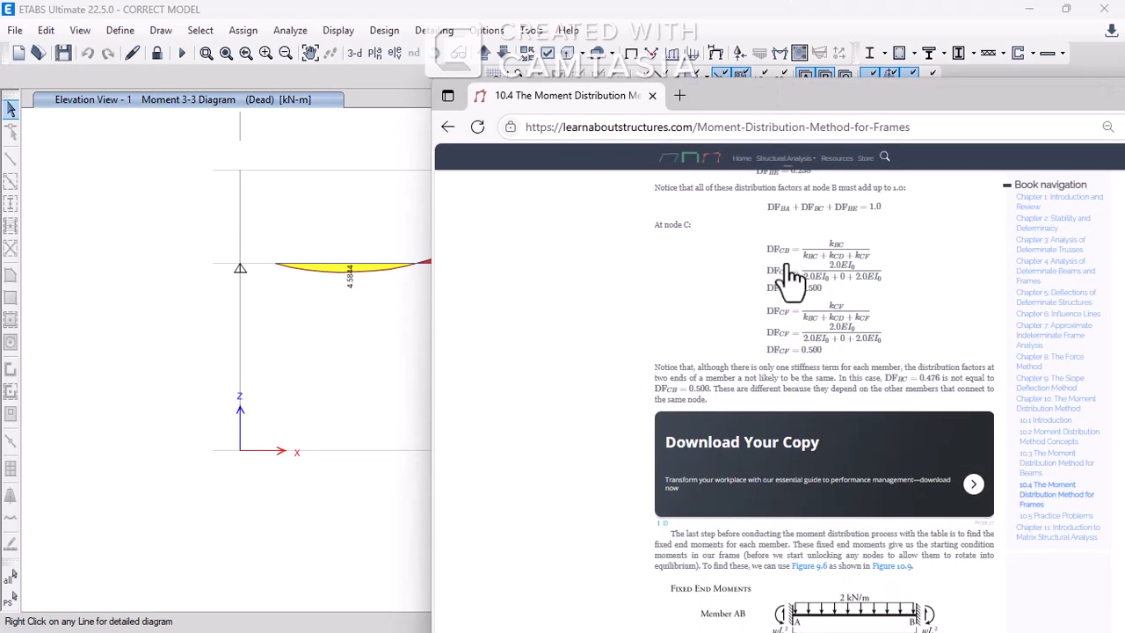
scroll(793, 325, down, 10)
scroll(792, 333, down, 5)
scroll(762, 373, up, 1)
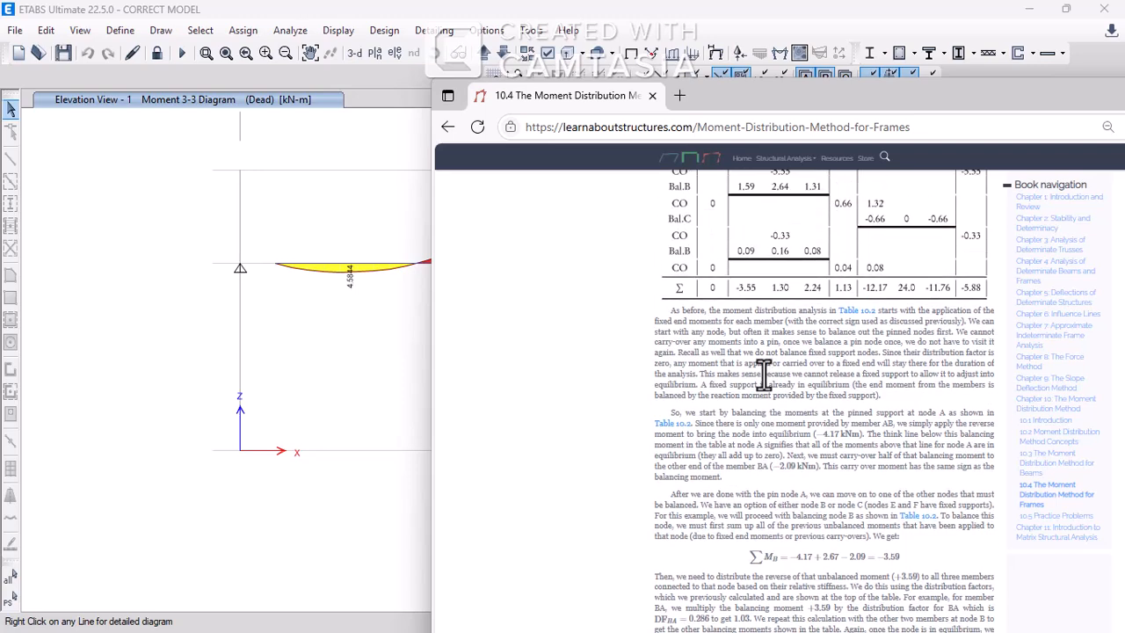
scroll(763, 374, up, 1)
scroll(763, 376, up, 2)
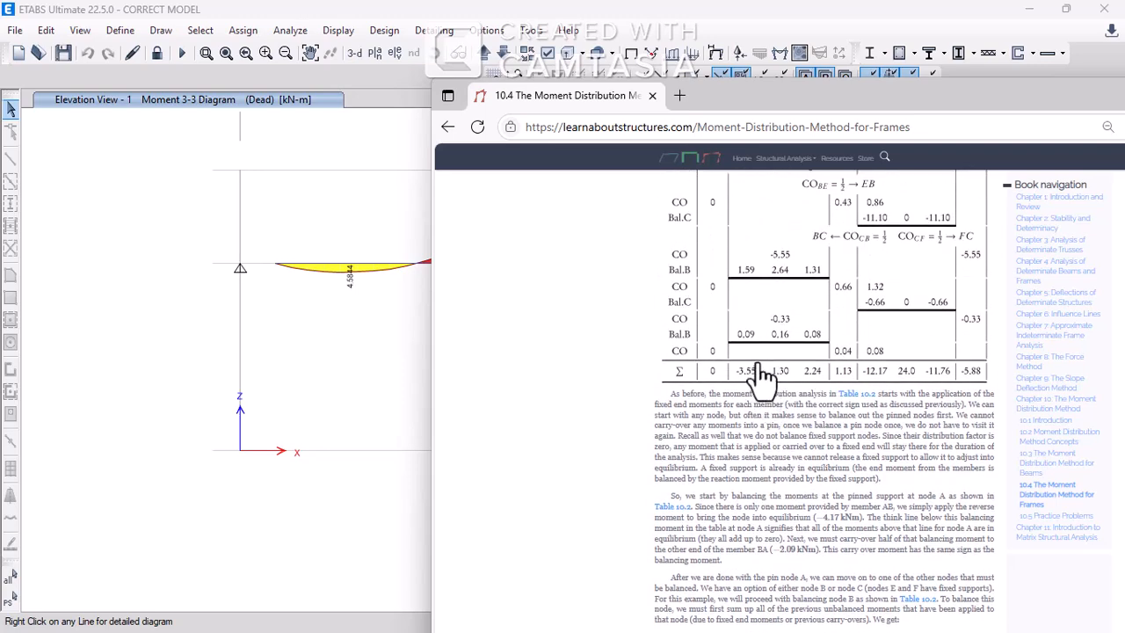
drag(735, 85, 927, 190)
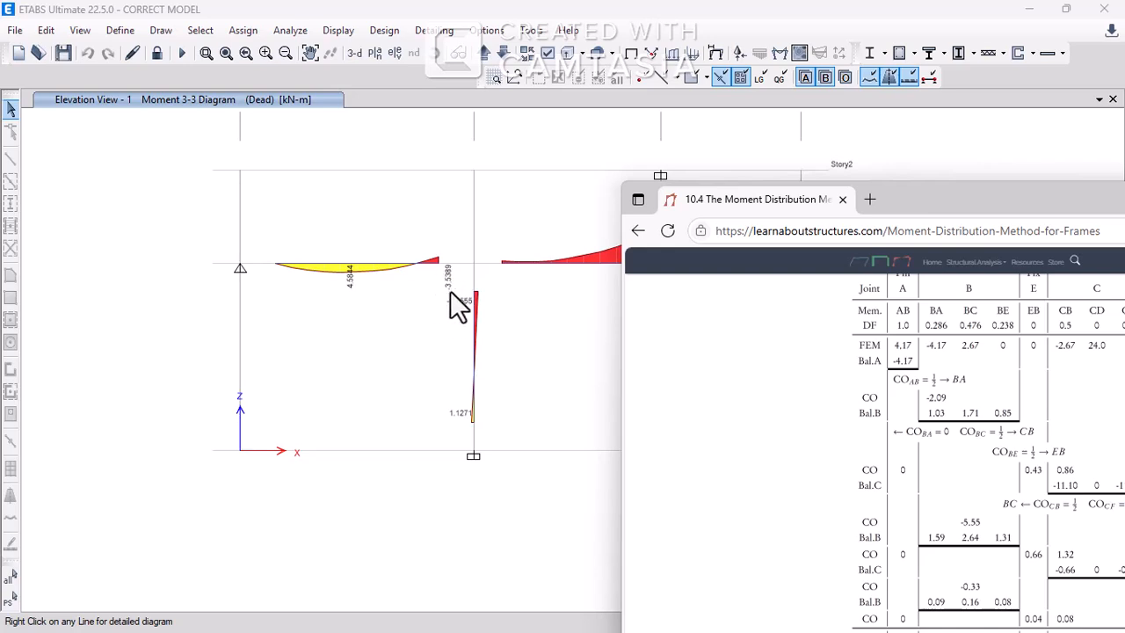
drag(929, 209, 871, 52)
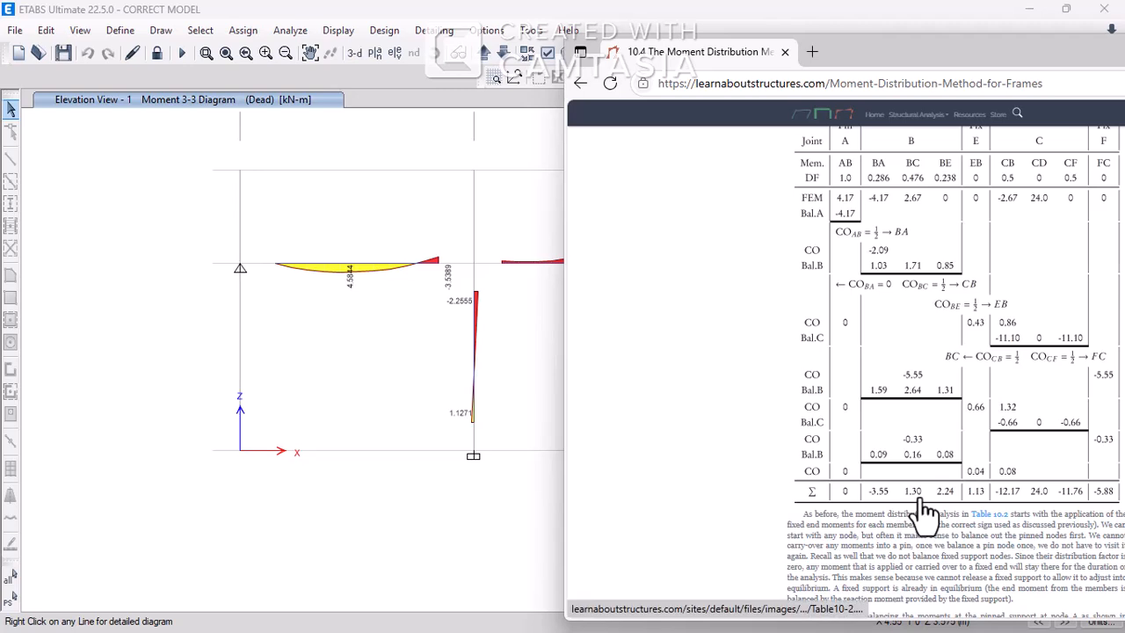
- Open the detailed force diagram of the Story1 beam between grids B and C and examine Moment M3 at 0 m
right_click(497, 264)
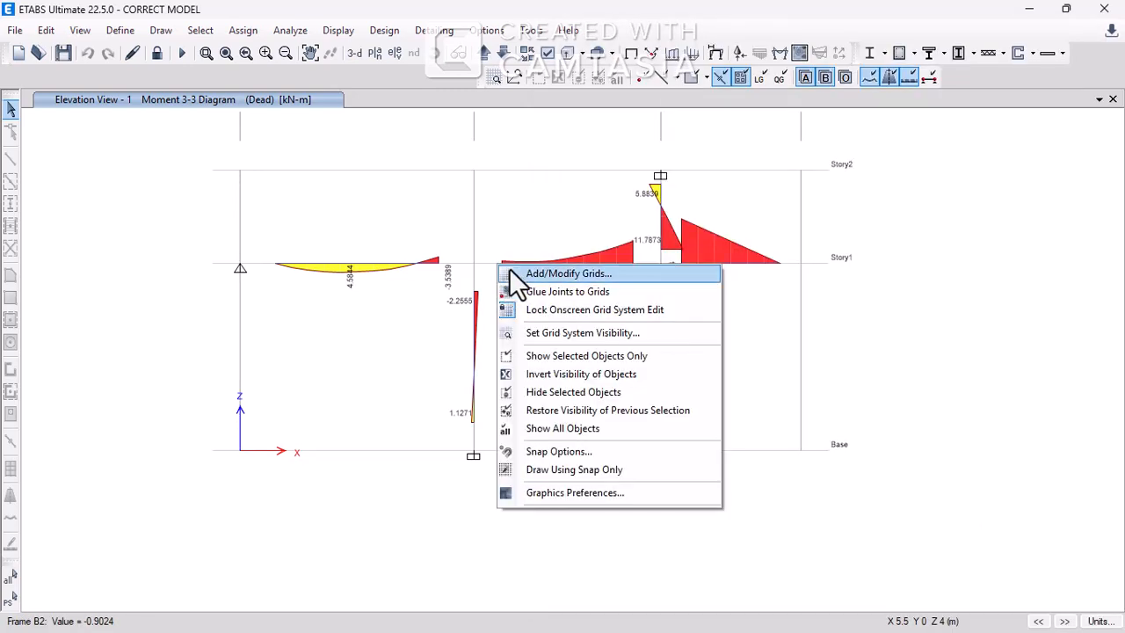
click(520, 261)
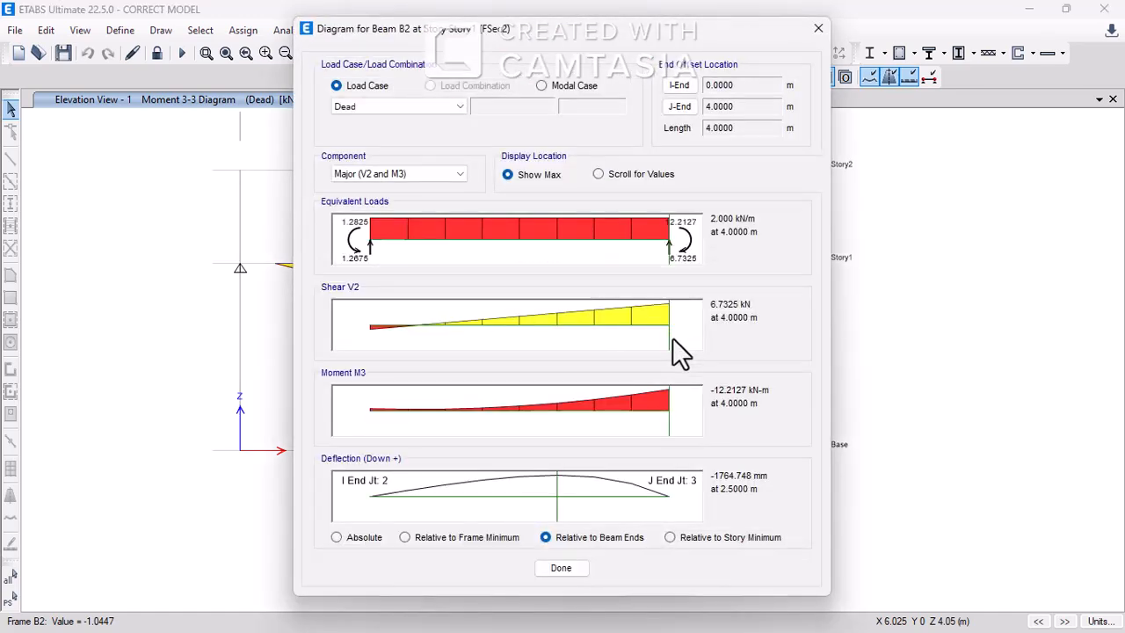
click(670, 417)
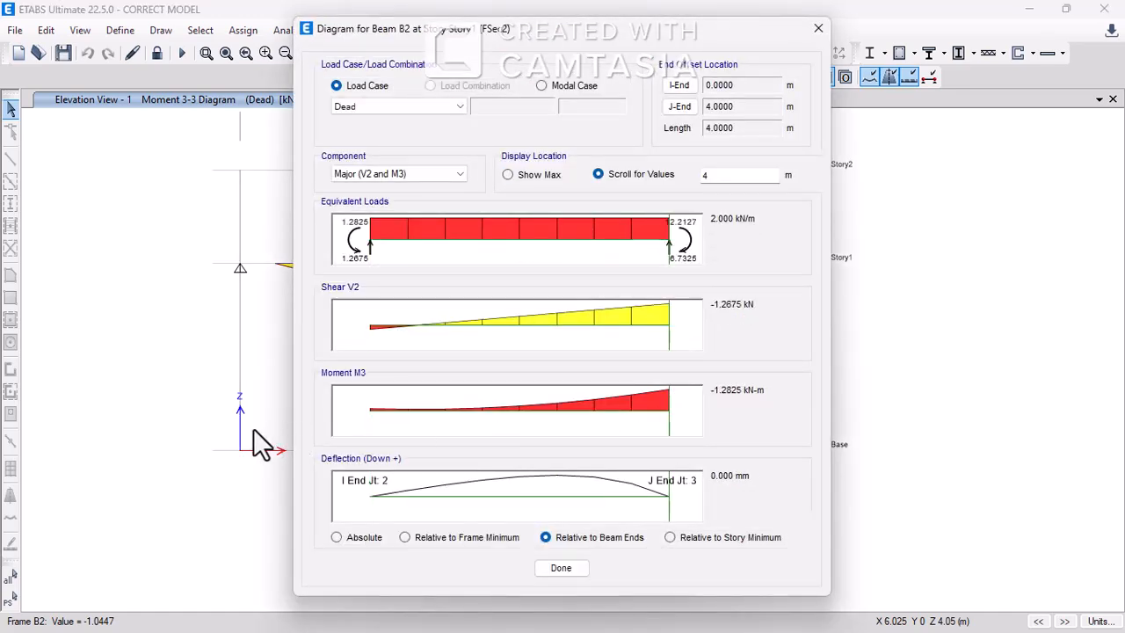
drag(254, 430, 253, 428)
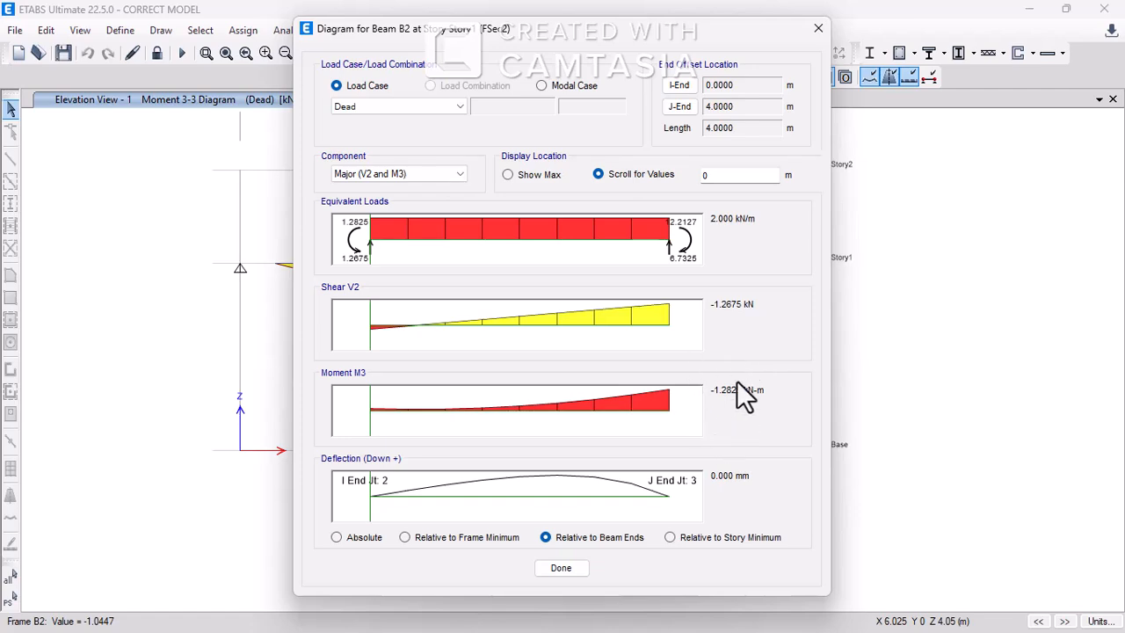
click(816, 29)
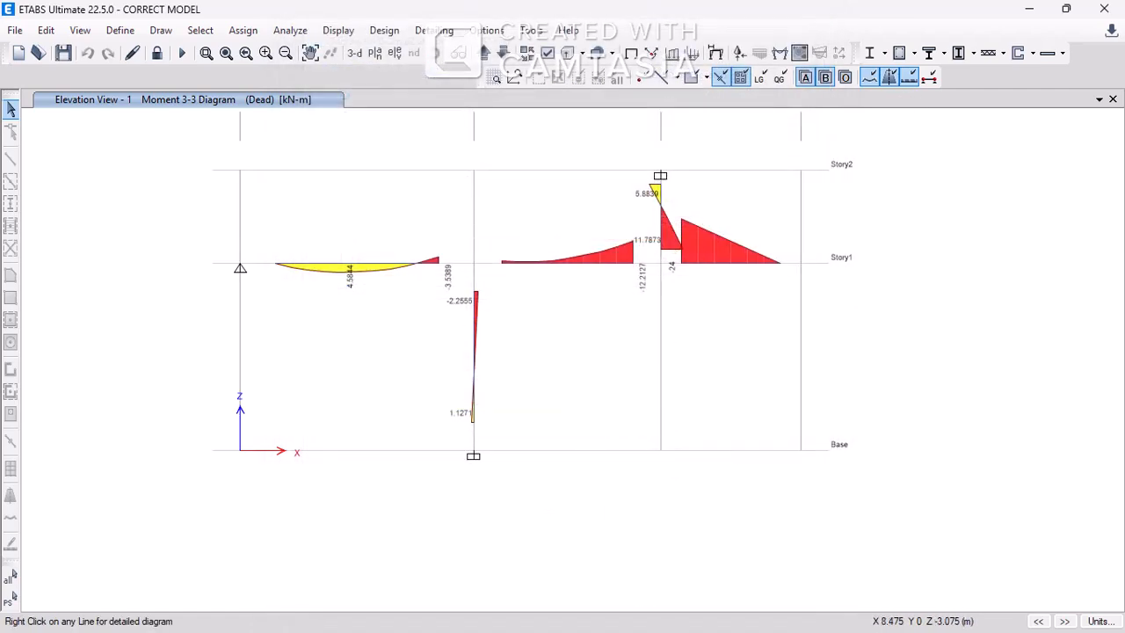
- Switch to the Moment Distribution Method page in Edge and compare Table 10.2's column BE moments with the ETABS moment diagram
key(super)
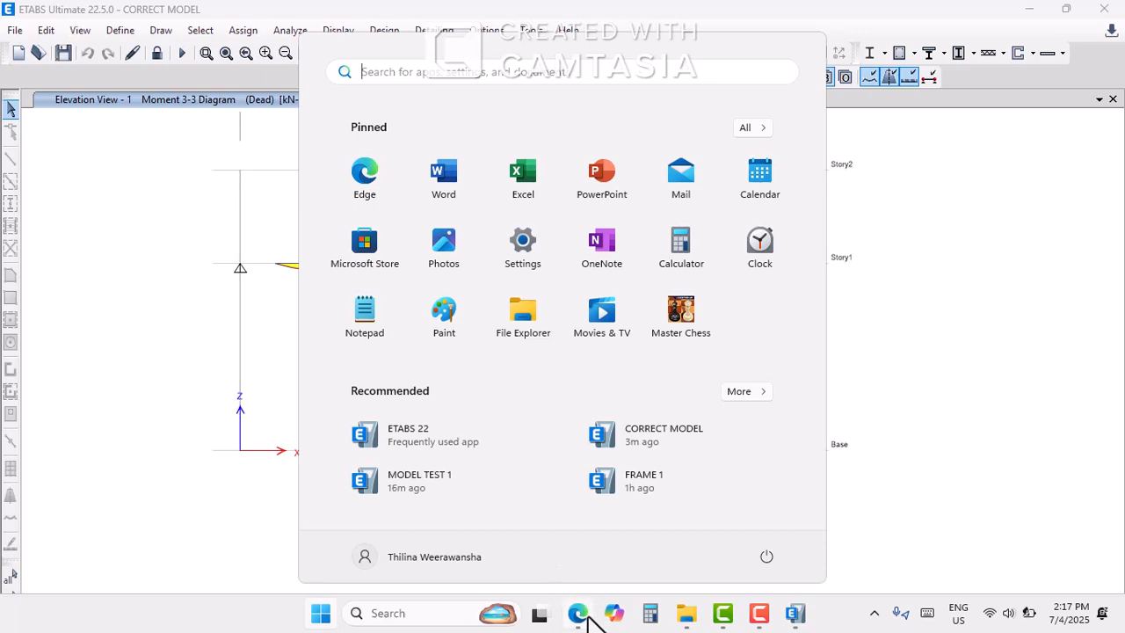
click(578, 612)
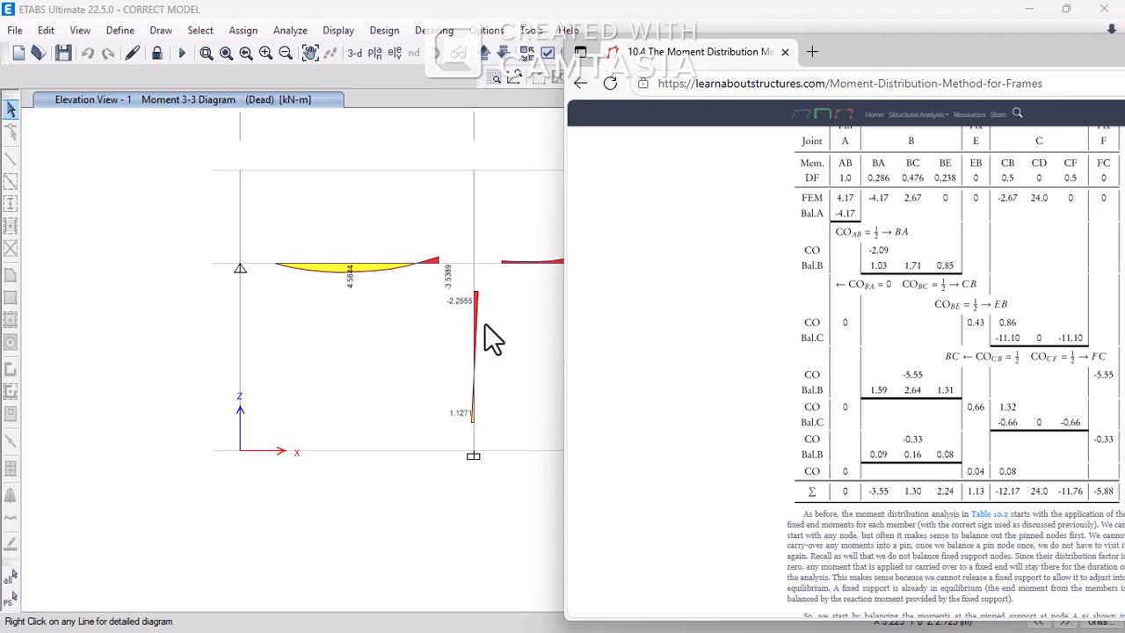
mouse_move(471, 300)
- Compare the summed moments for members CB, CD, CF and FC in Table 10.2 with the ETABS diagram values around joint C
scroll(464, 355, down, 3)
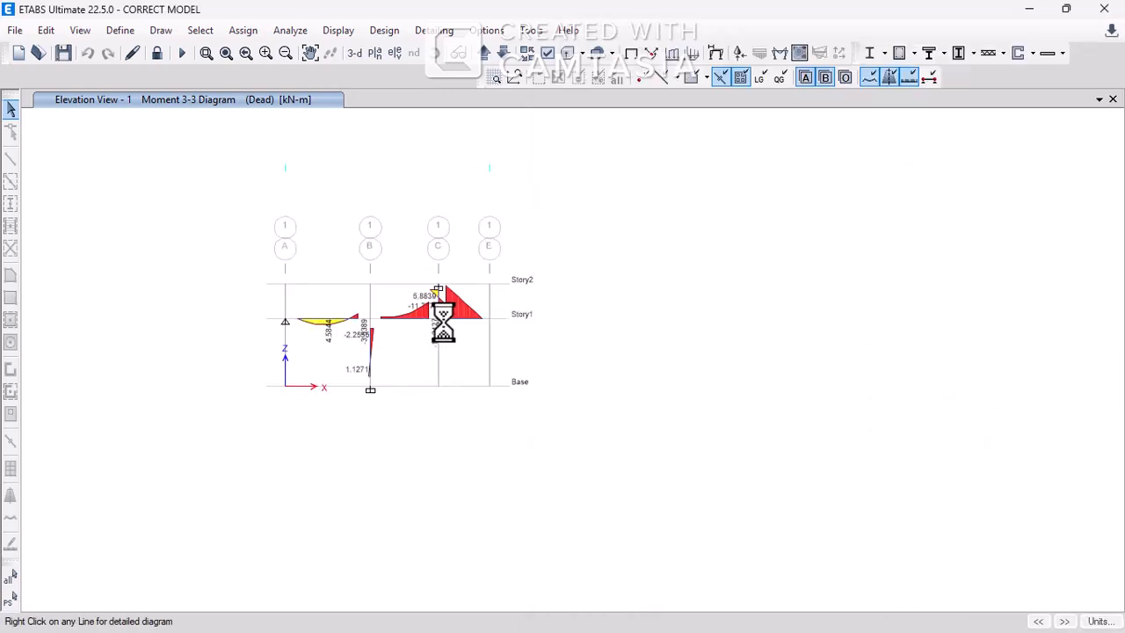
scroll(443, 321, up, 4)
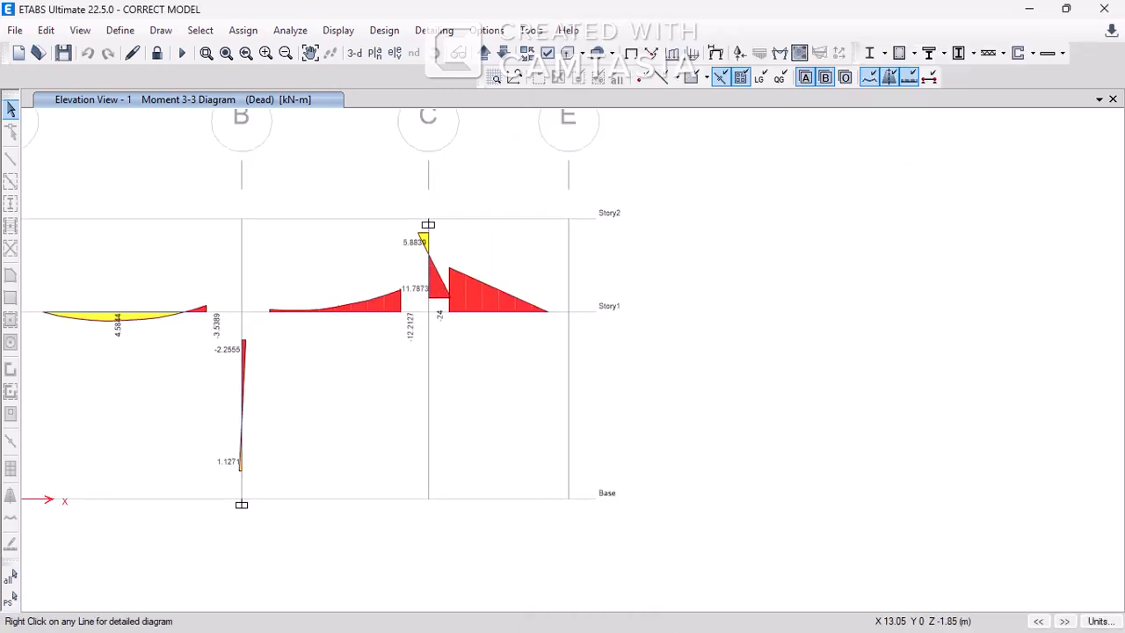
key(super)
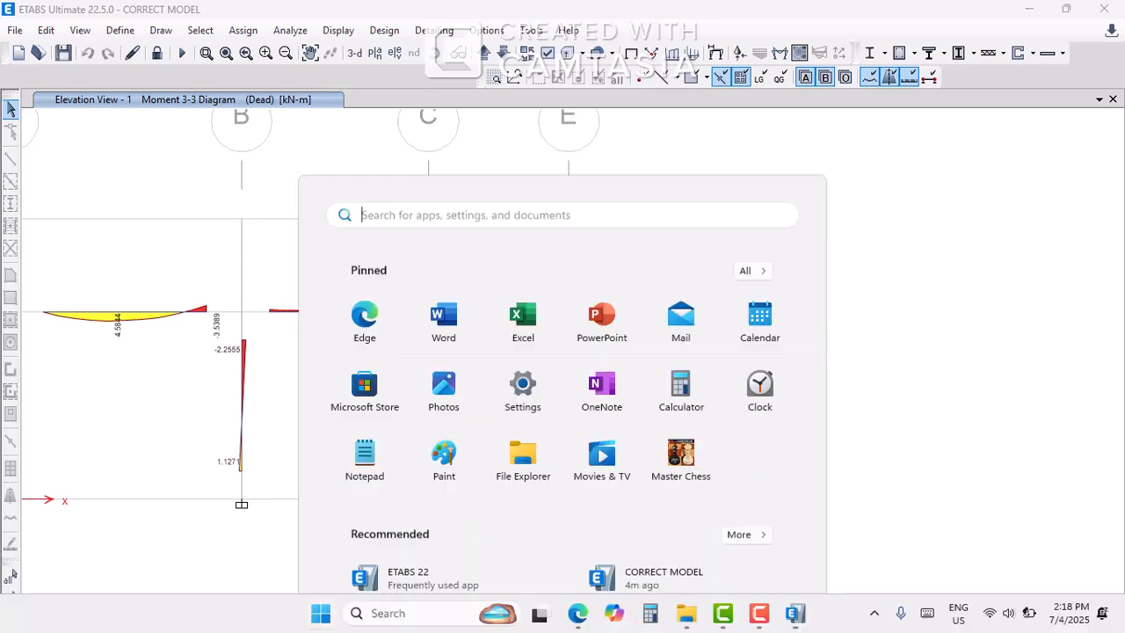
click(584, 614)
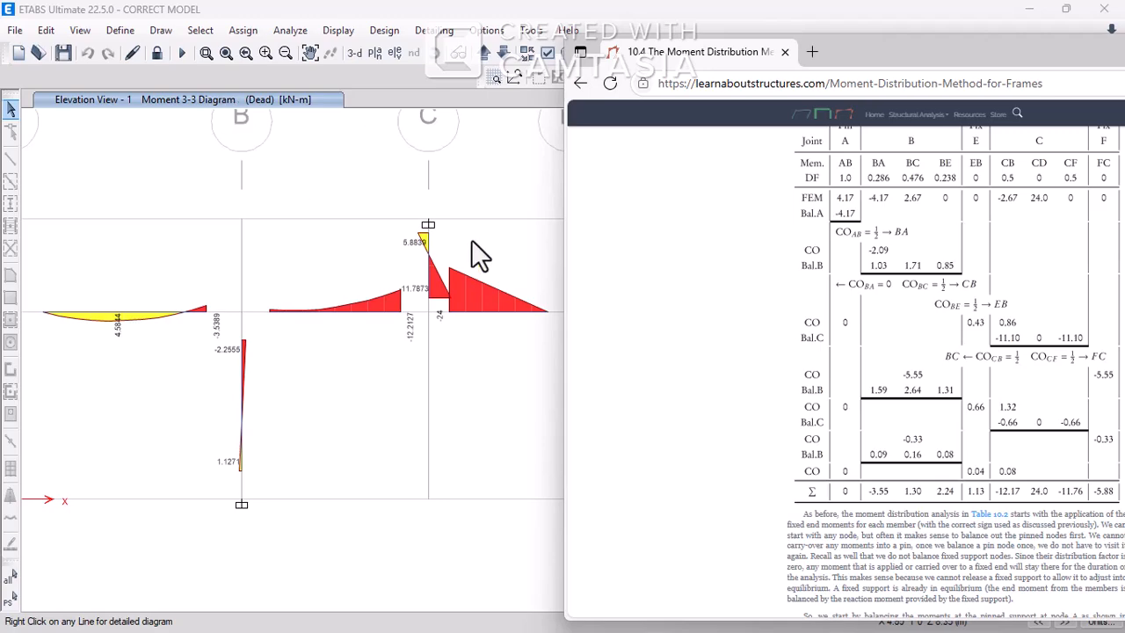
mouse_move(903, 49)
mouse_down()
mouse_move(859, 44)
mouse_move(887, 45)
mouse_up()
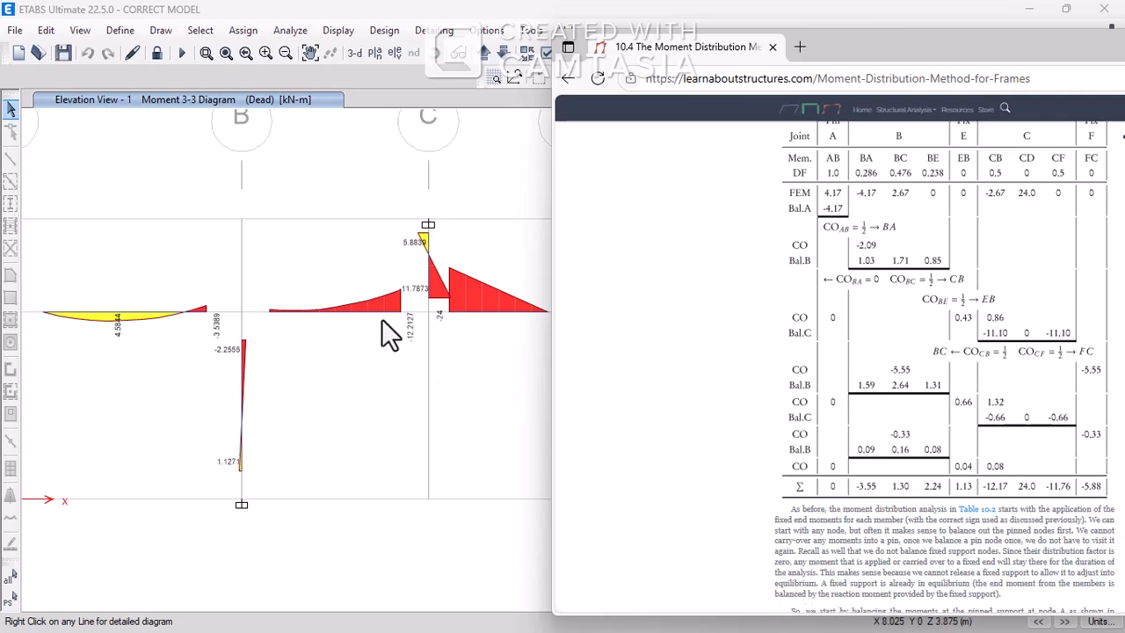
mouse_move(419, 320)
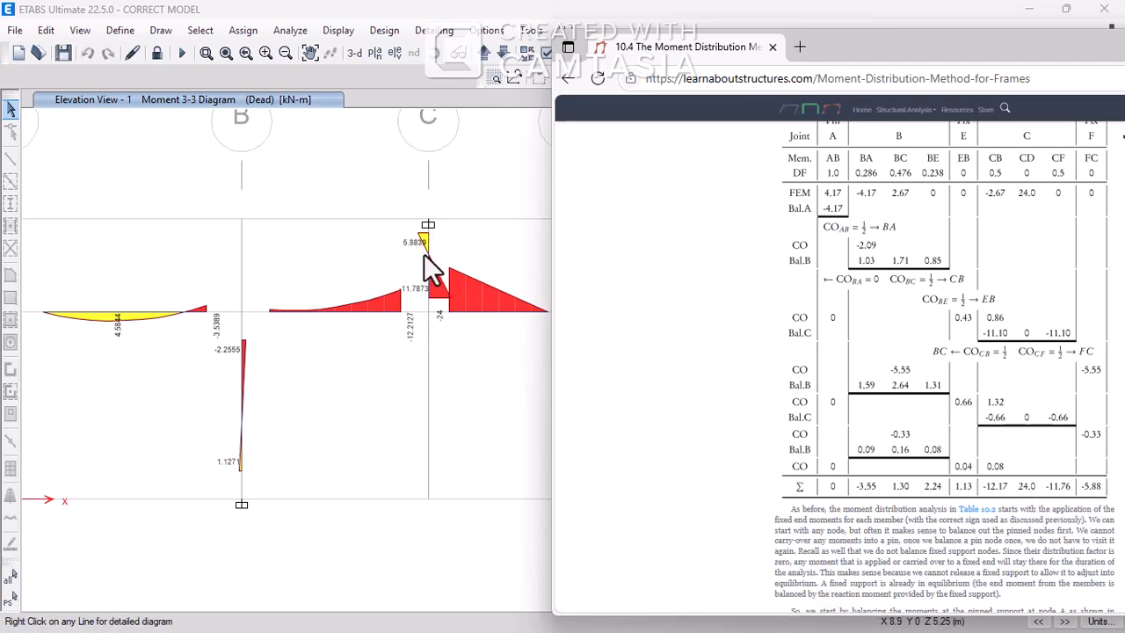
scroll(404, 325, down, 3)
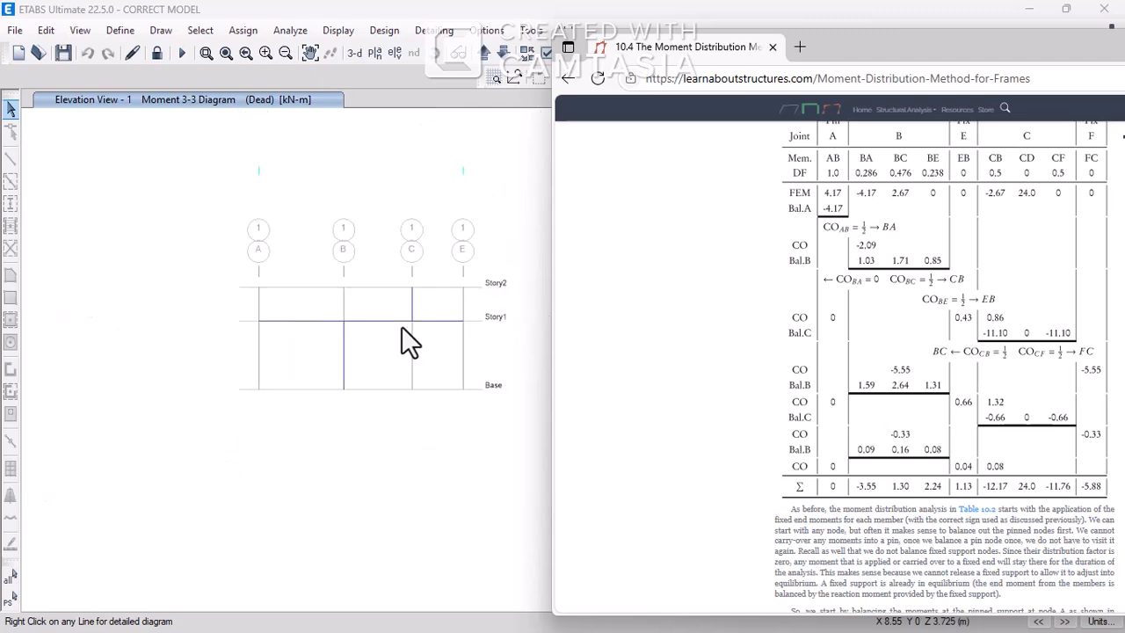
scroll(401, 331, up, 3)
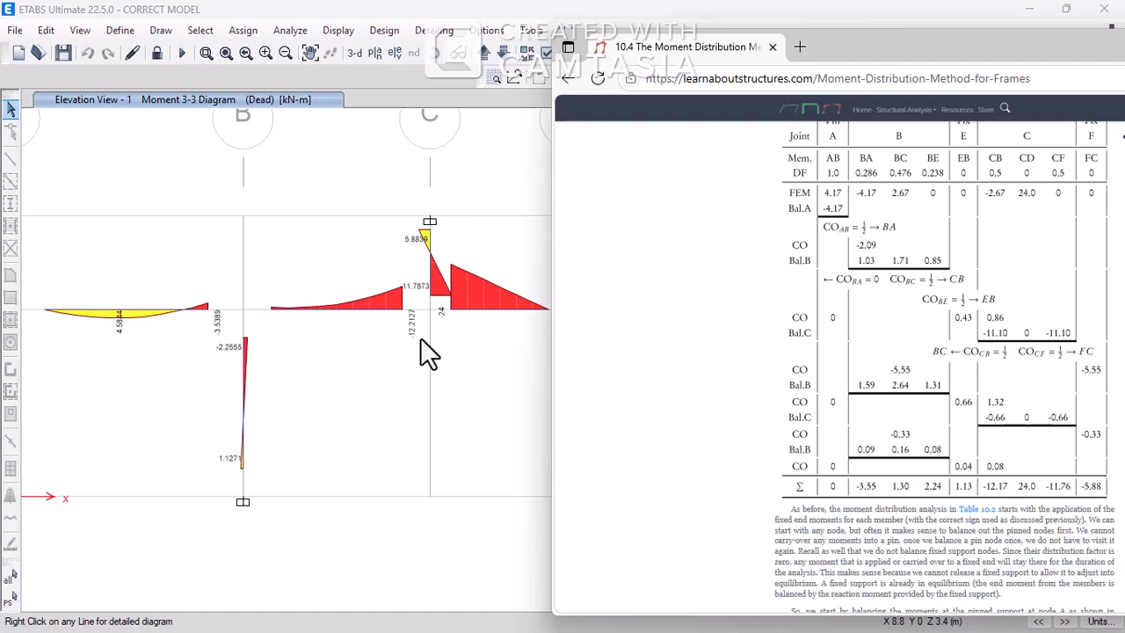
- Review the member shears and axial forces in Figure 10.10 of the web page
scroll(755, 384, down, 3)
scroll(763, 389, down, 10)
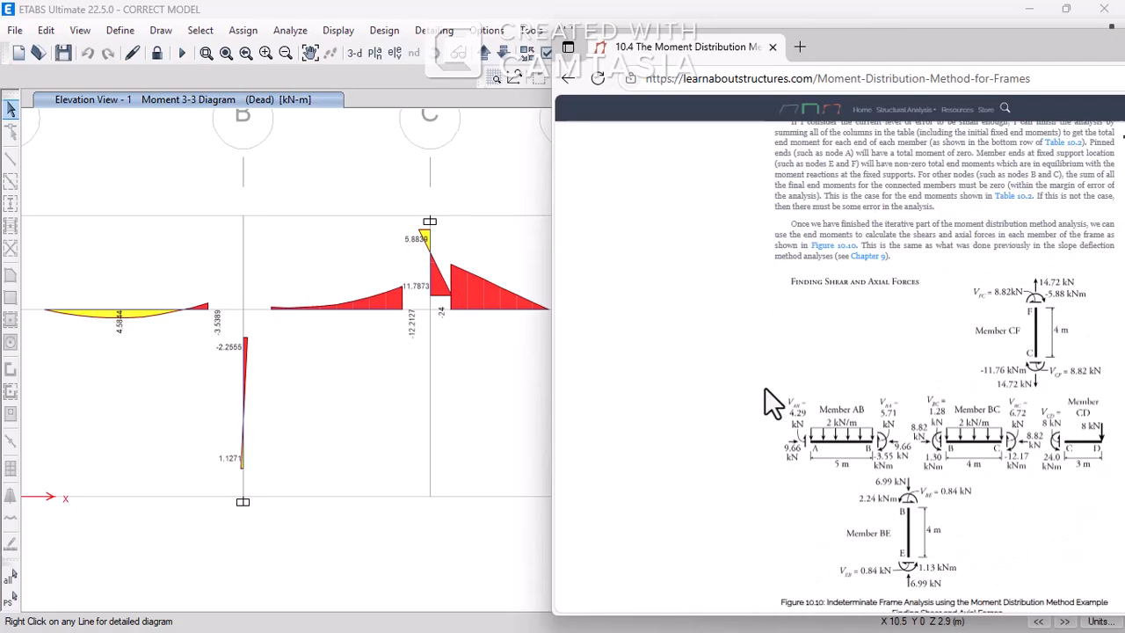
scroll(771, 402, up, 1)
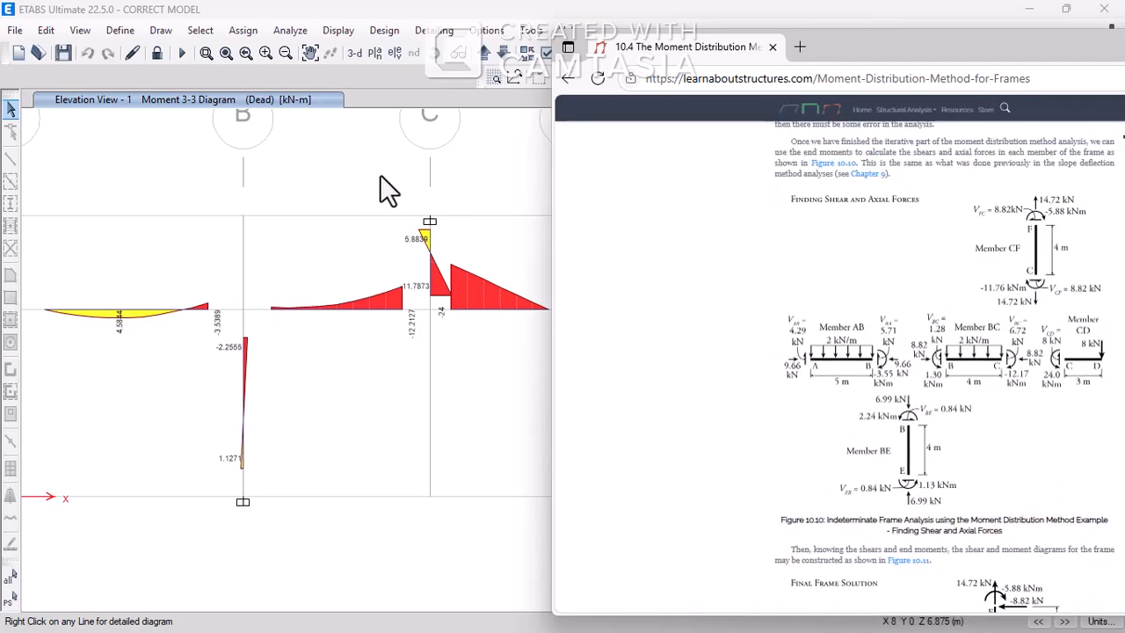
- Display the Dead case point reactions as arrows in the ETABS elevation view with the Fx, Fy and Fz components
click(502, 173)
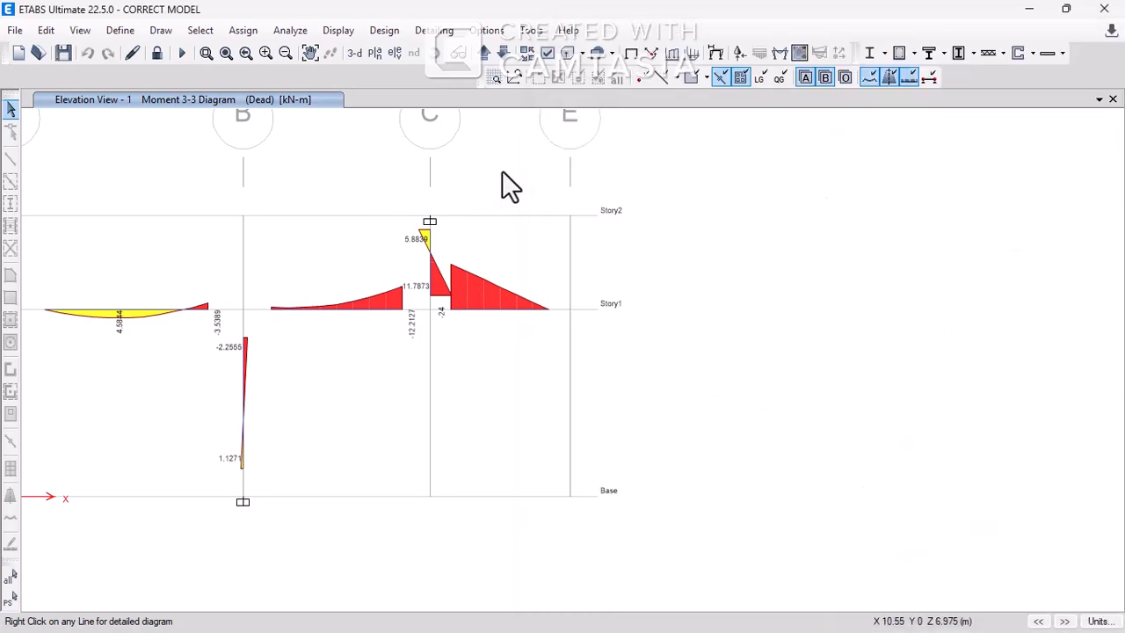
click(739, 52)
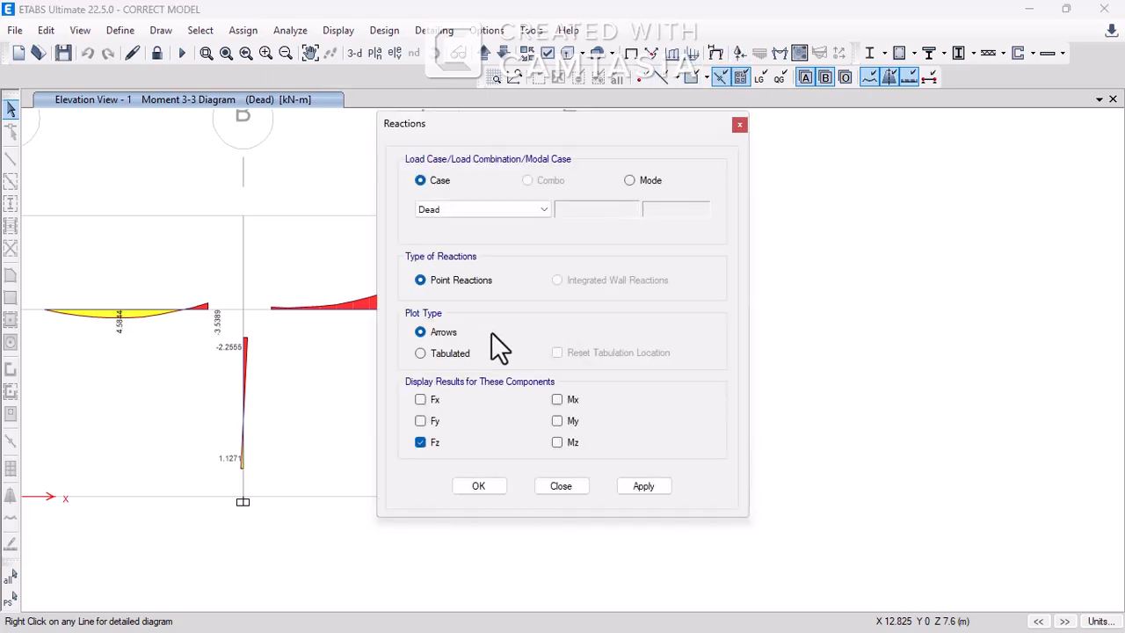
click(640, 488)
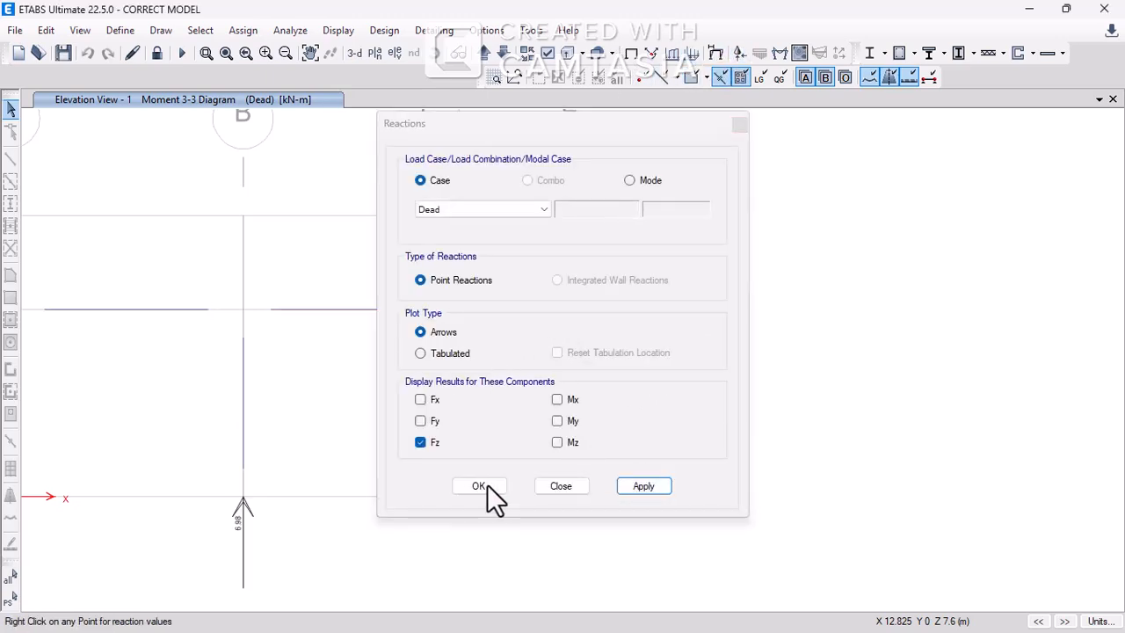
click(485, 486)
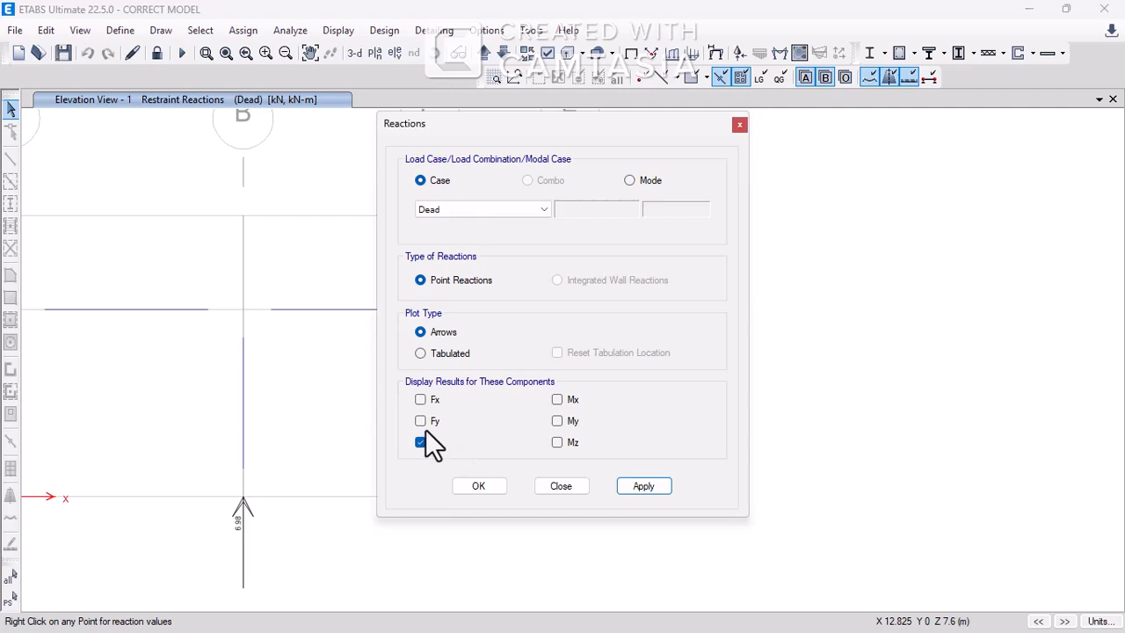
click(420, 400)
click(420, 421)
click(643, 486)
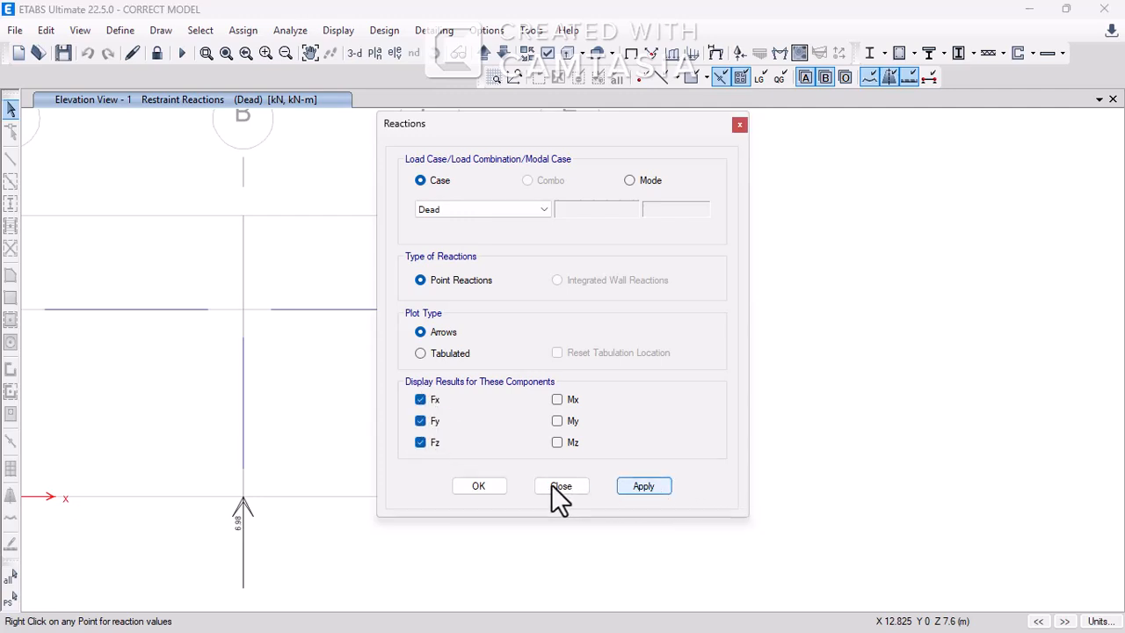
click(483, 487)
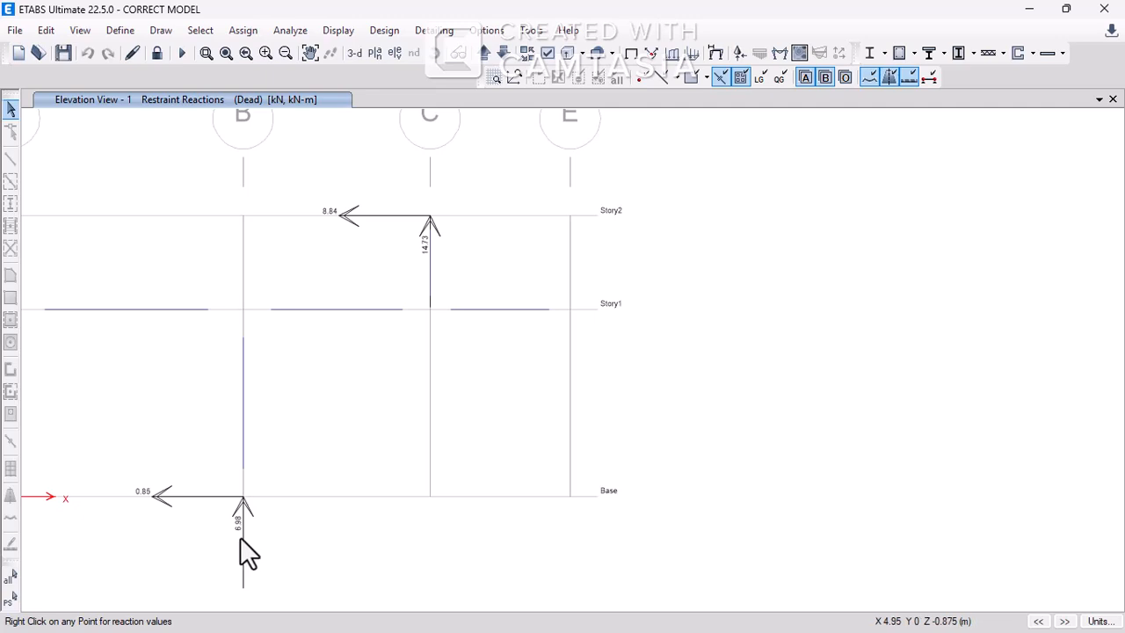
- Switch to the Edge page and compare the ETABS support reactions with the forces in Figures 10.10 and 10.11
click(321, 612)
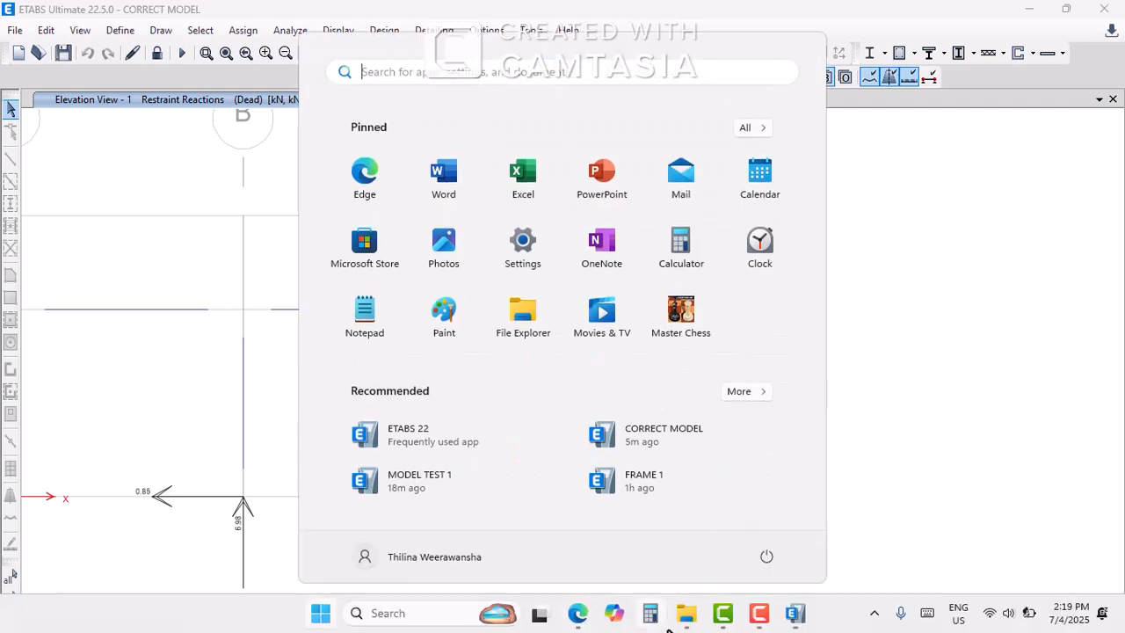
click(578, 612)
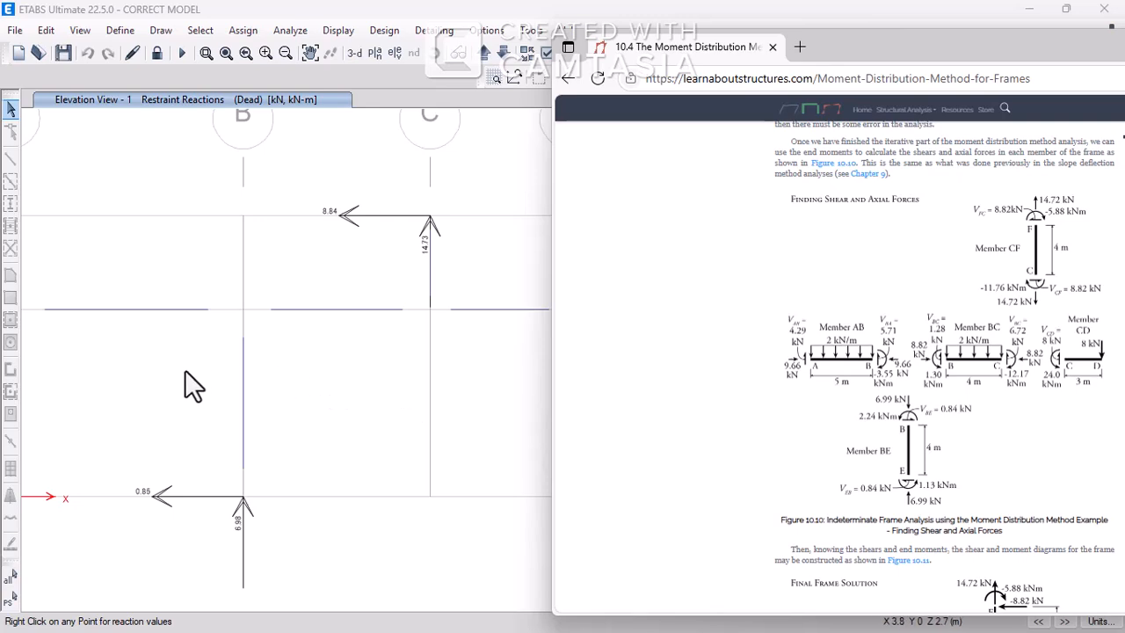
scroll(186, 373, down, 3)
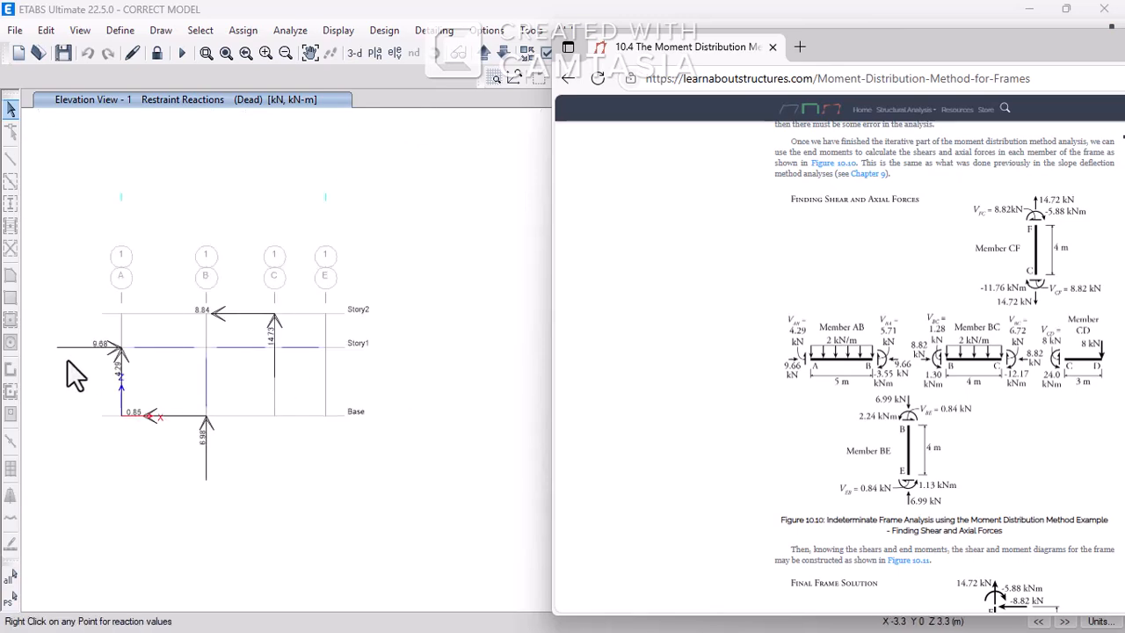
scroll(104, 342, up, 4)
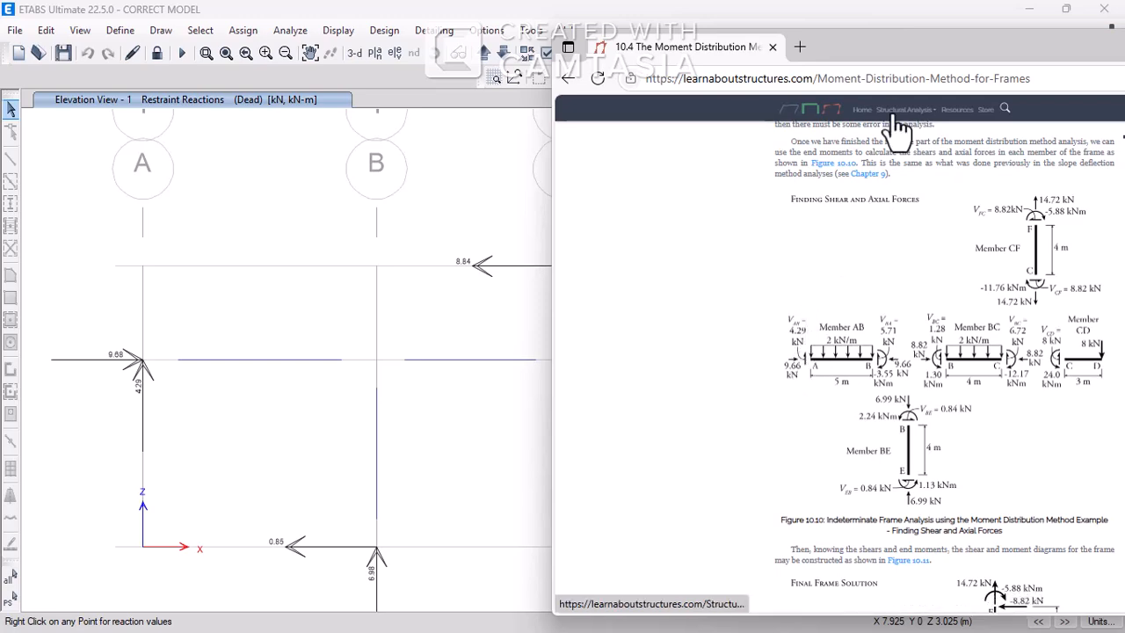
scroll(888, 361, down, 3)
scroll(870, 354, down, 4)
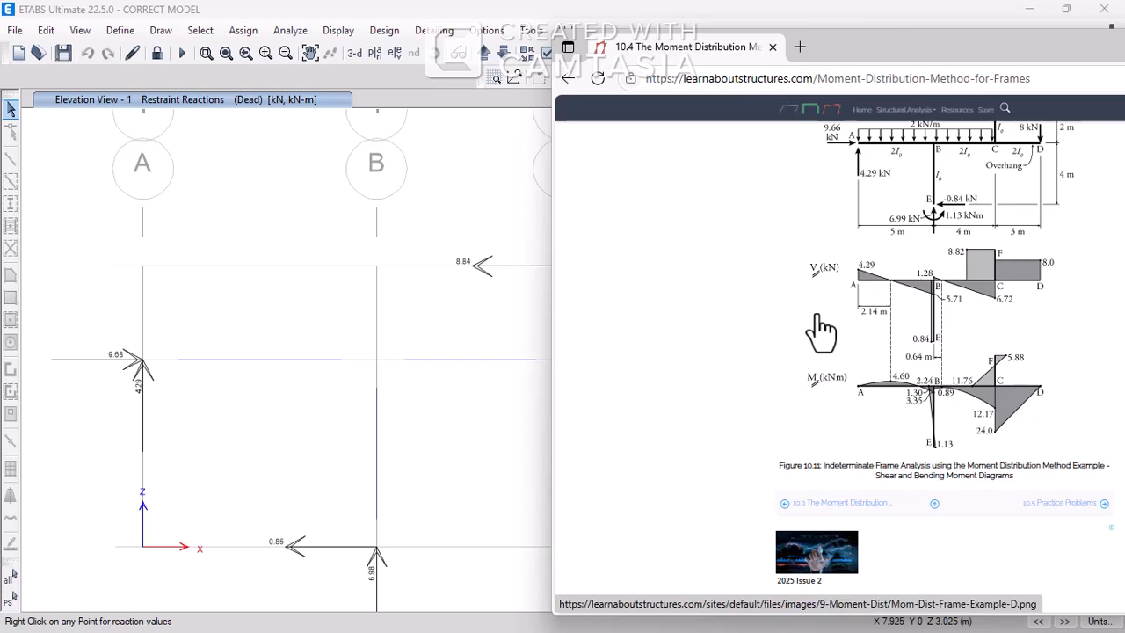
- Examine the horizontal and vertical reactions at all three supports across the whole ETABS frame elevation
scroll(364, 345, up, 4)
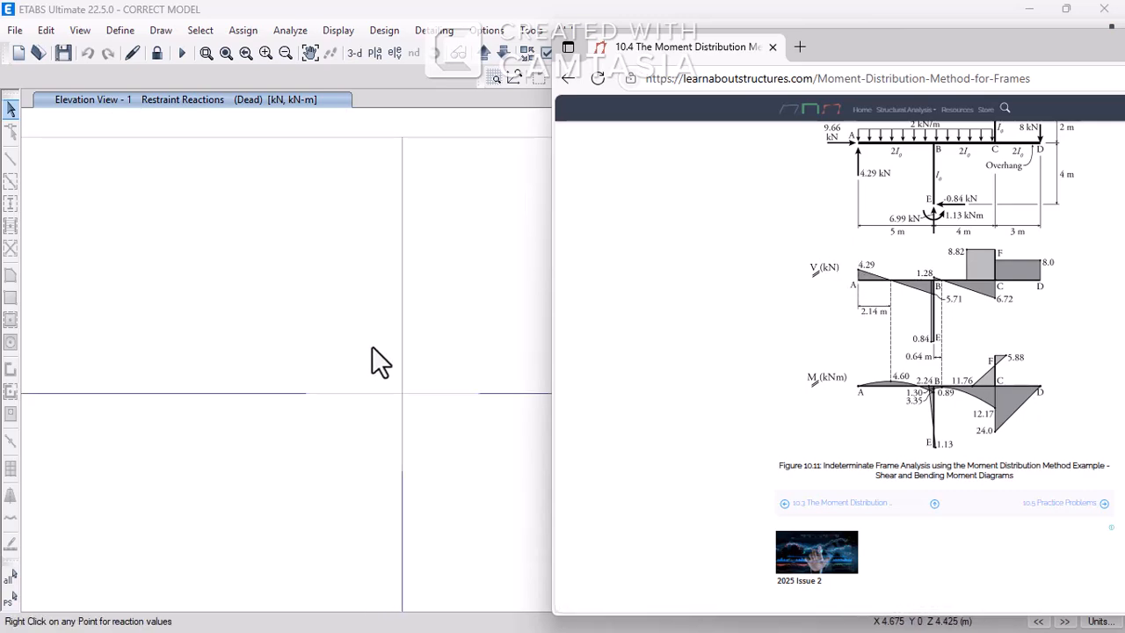
scroll(371, 358, down, 3)
middle_drag(434, 394, 371, 406)
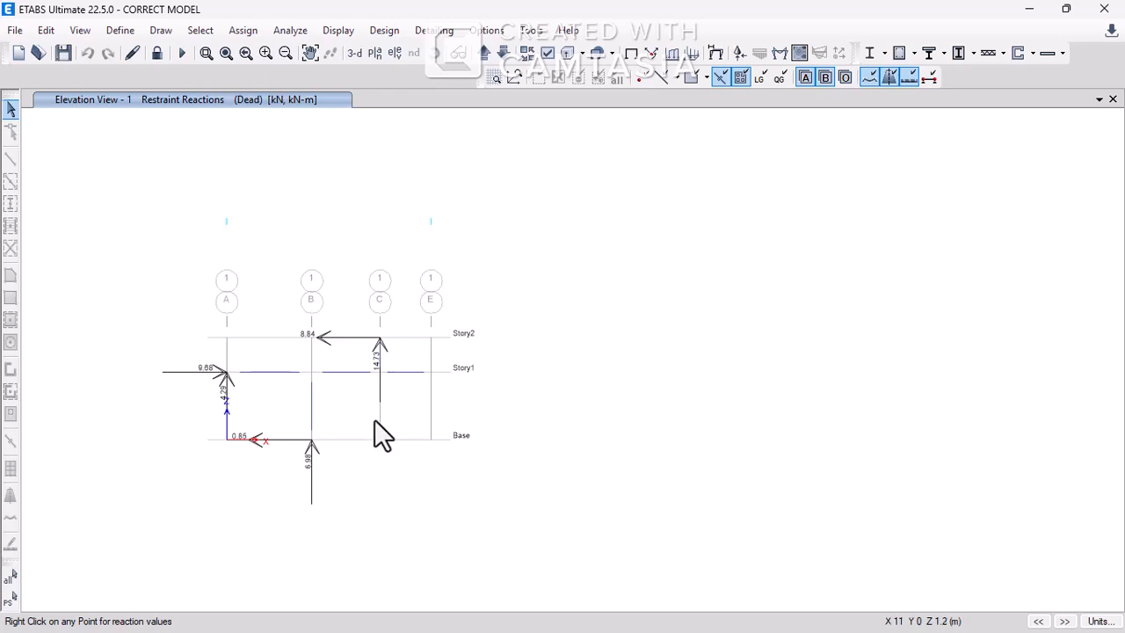
middle_drag(201, 377, 312, 353)
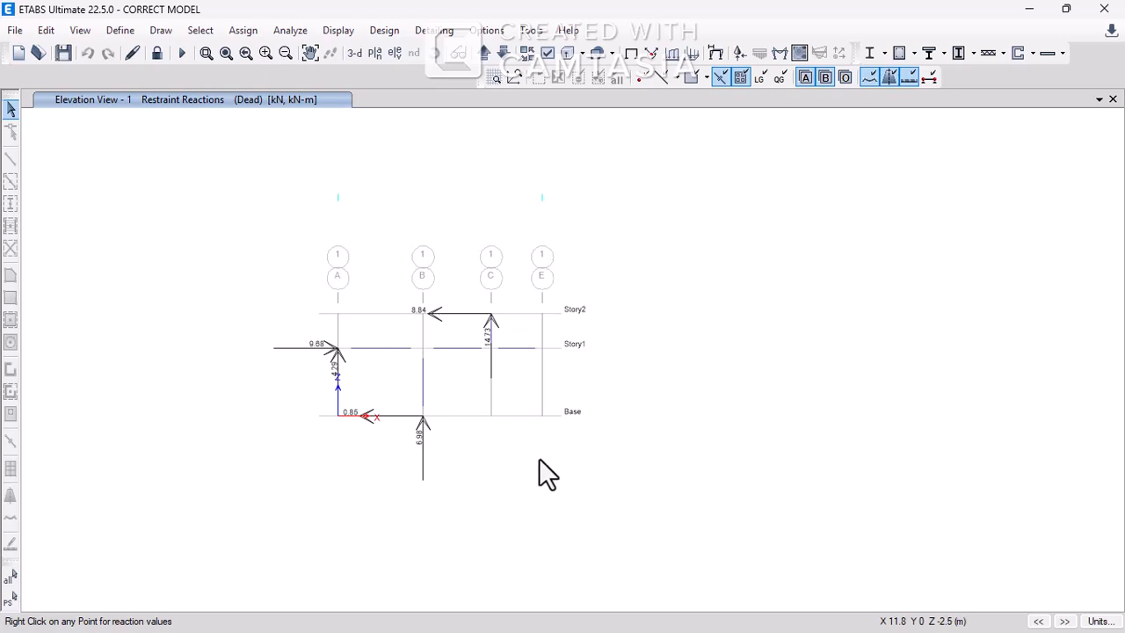
scroll(546, 456, up, 1)
scroll(548, 457, down, 1)
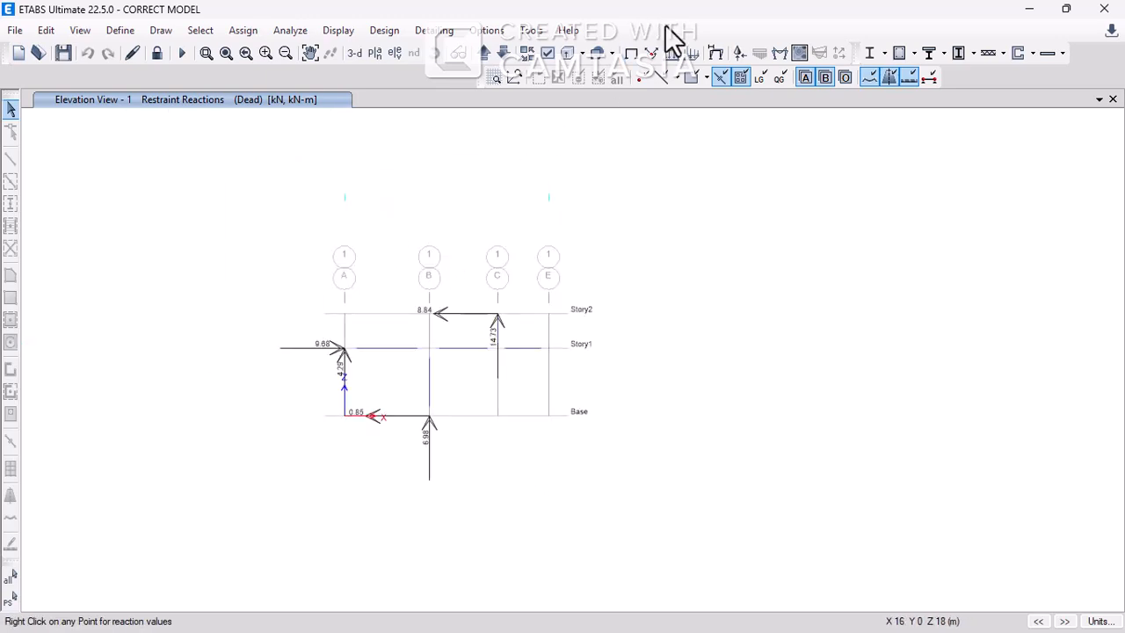
- Display the filled Moment 3-3 diagram for the Dead case with values shown at controlling stations
click(777, 57)
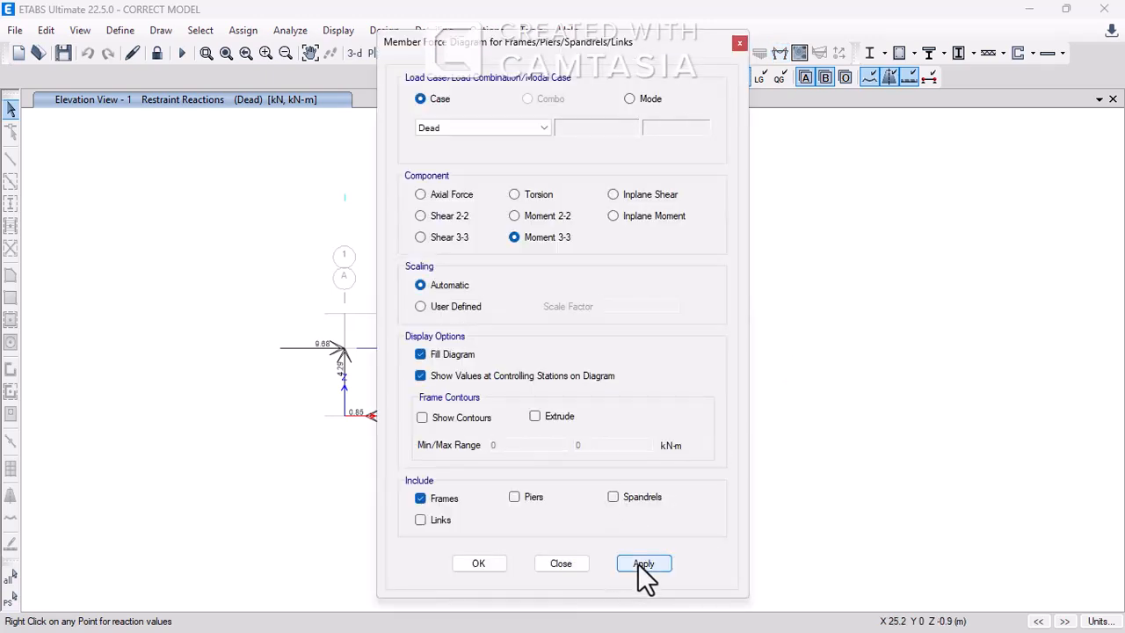
click(483, 566)
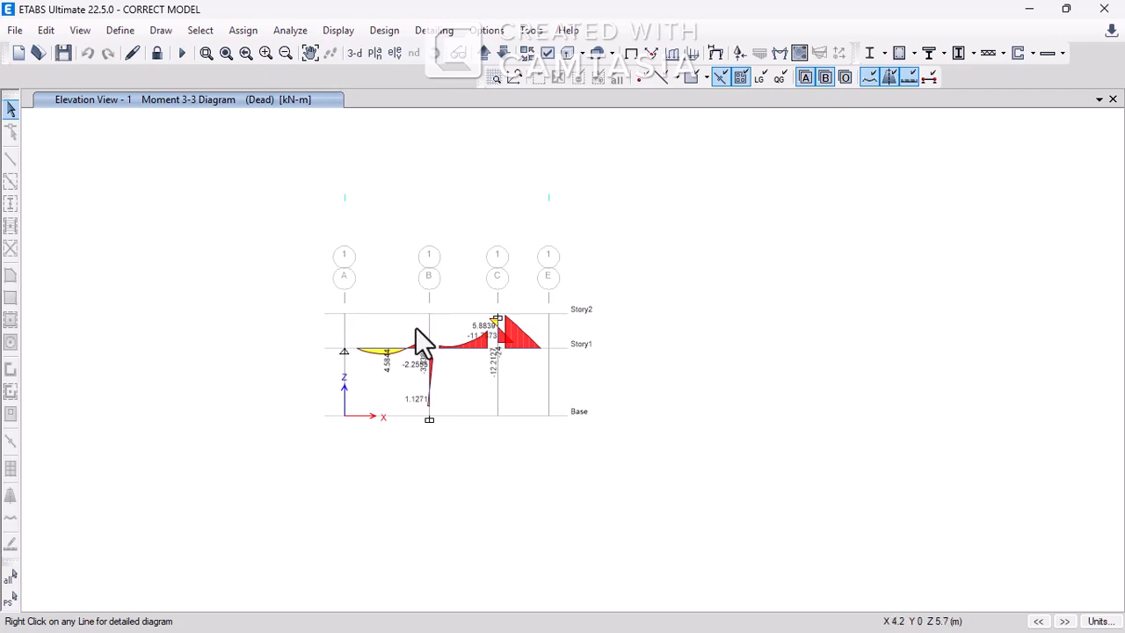
scroll(427, 364, up, 5)
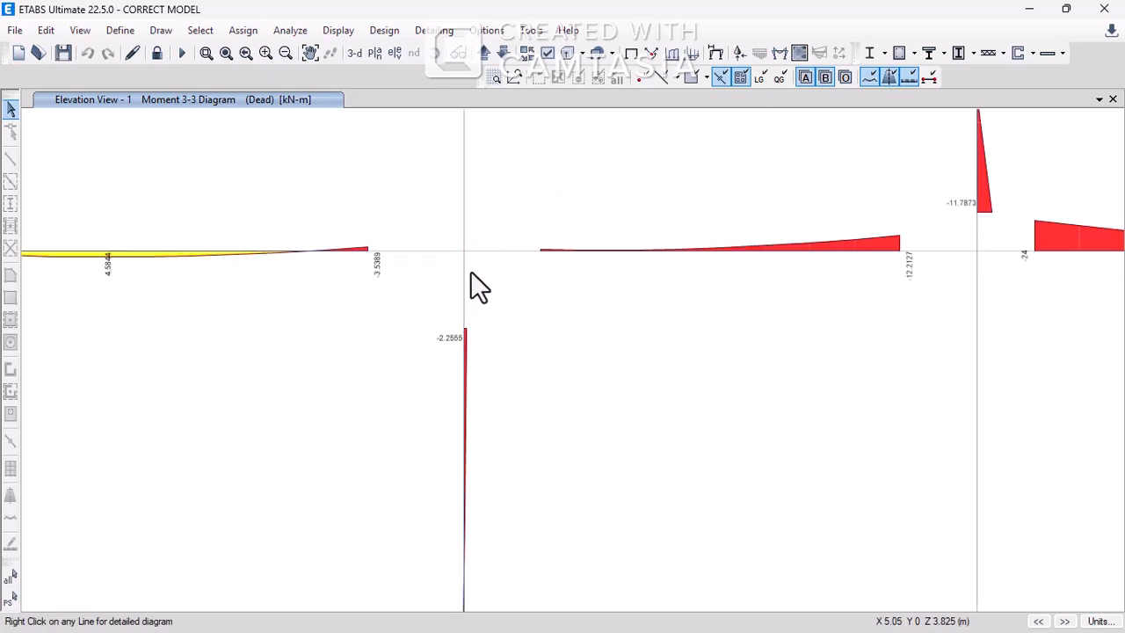
- Inspect the end moments at 0 m in the detailed diagram of the Story1 beam between grids B and C and close it
mouse_move(465, 257)
right_click(520, 249)
key(Escape)
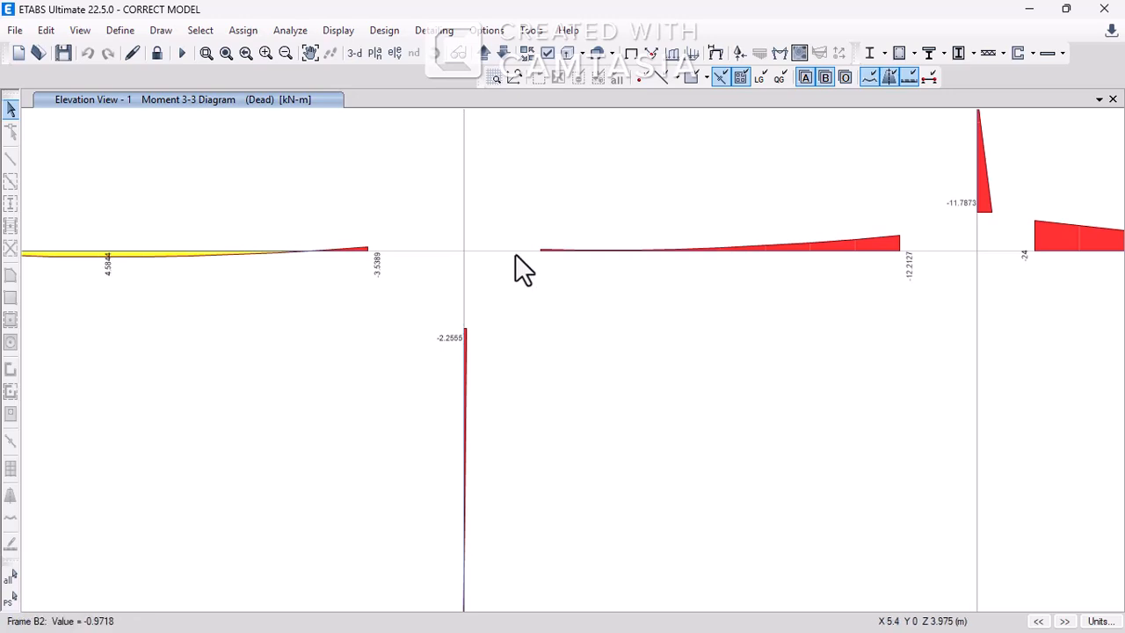
mouse_move(514, 256)
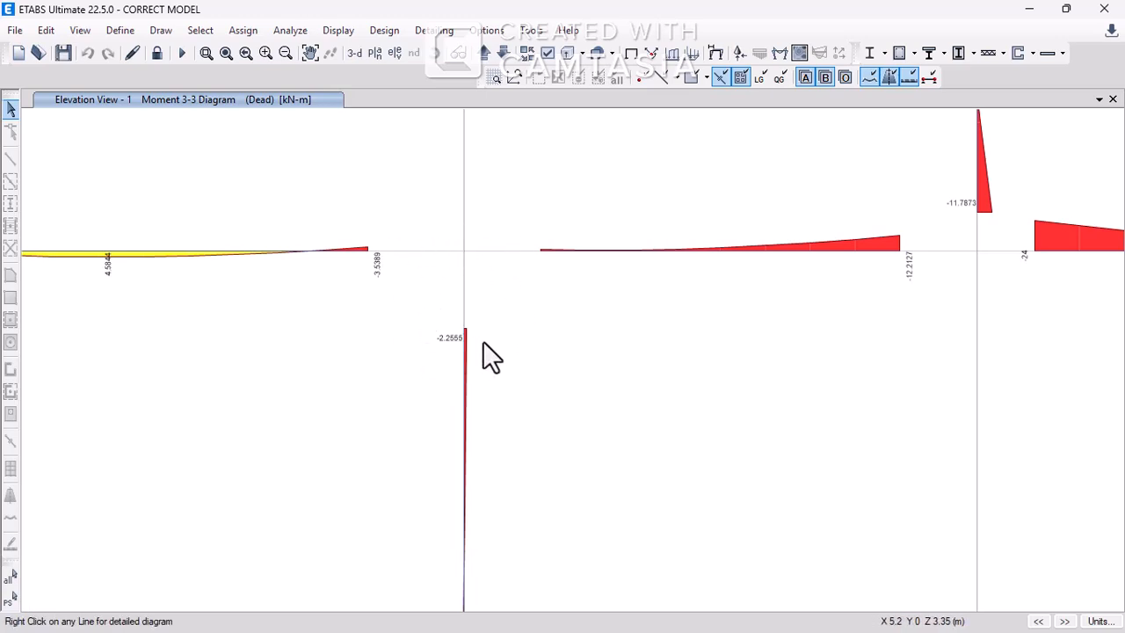
right_click(476, 254)
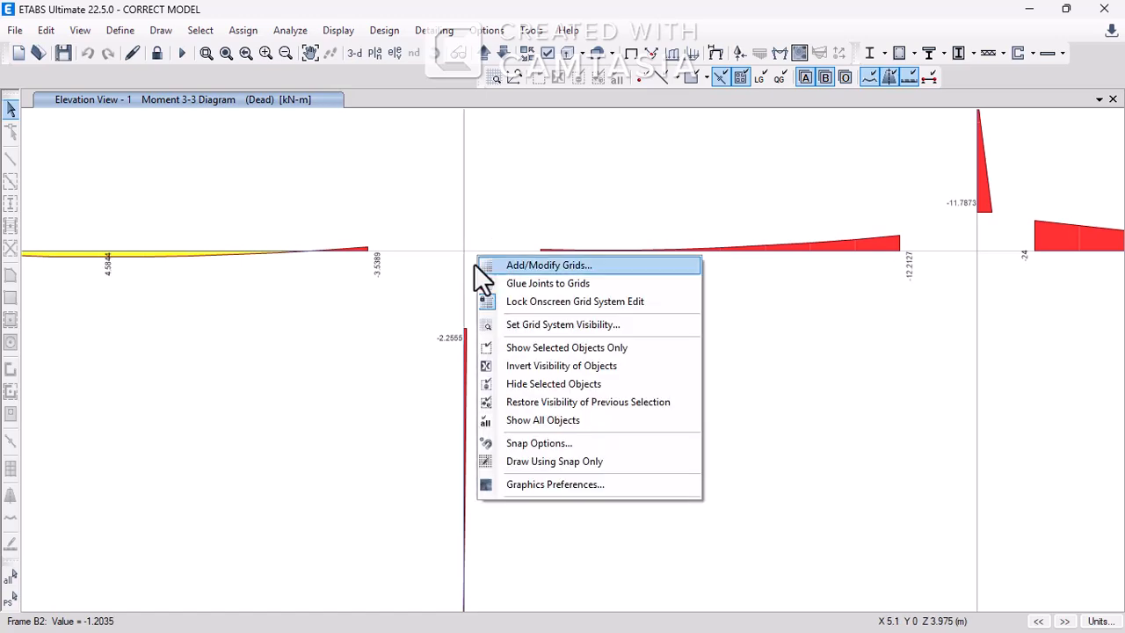
click(612, 251)
right_click(624, 253)
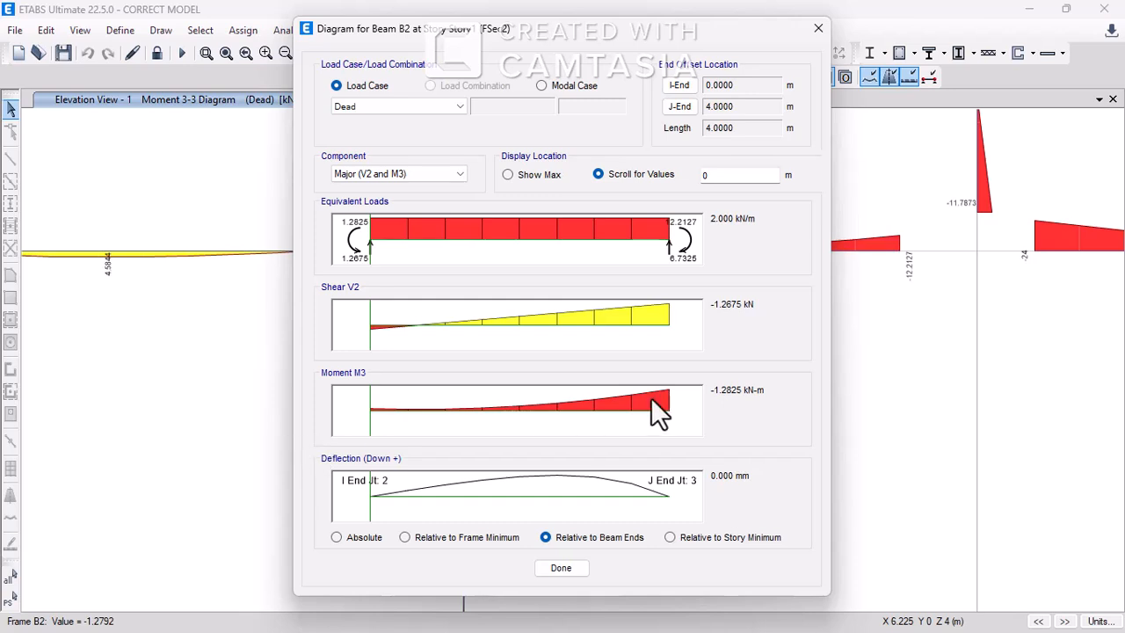
click(817, 29)
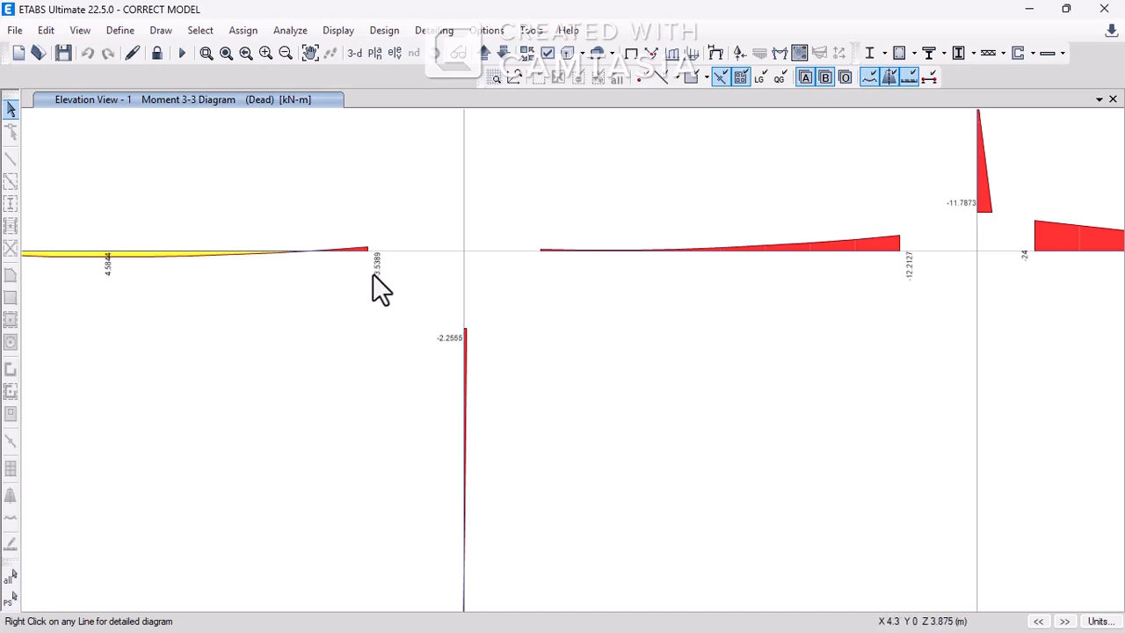
- Examine the end moments meeting at the Story1 joint on grid B and the moment diagram of the whole frame
click(463, 339)
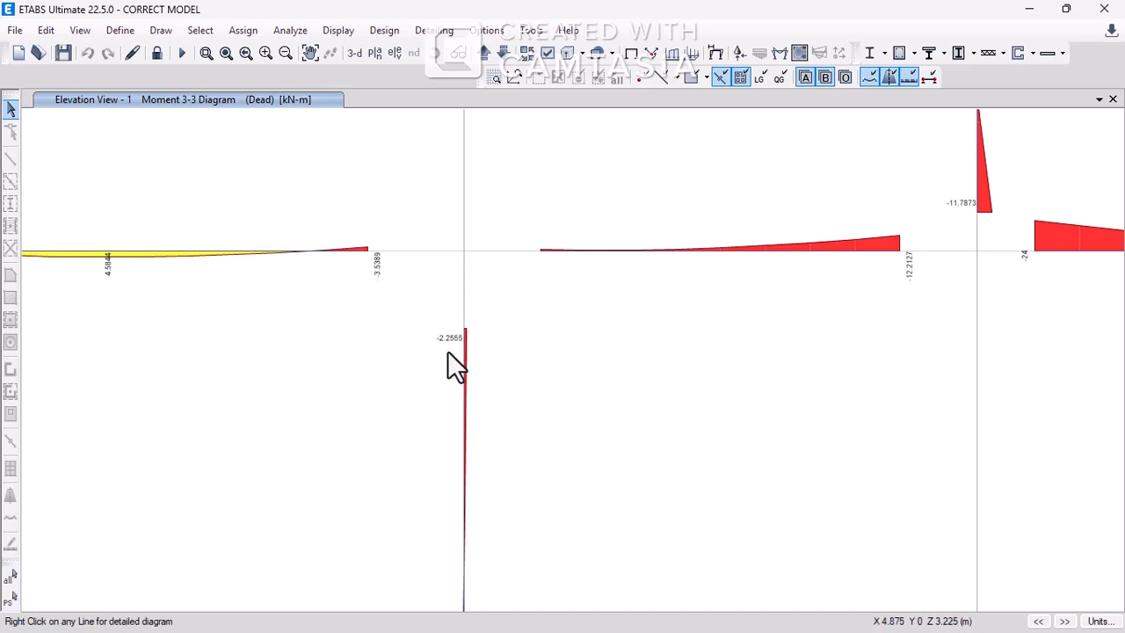
click(463, 347)
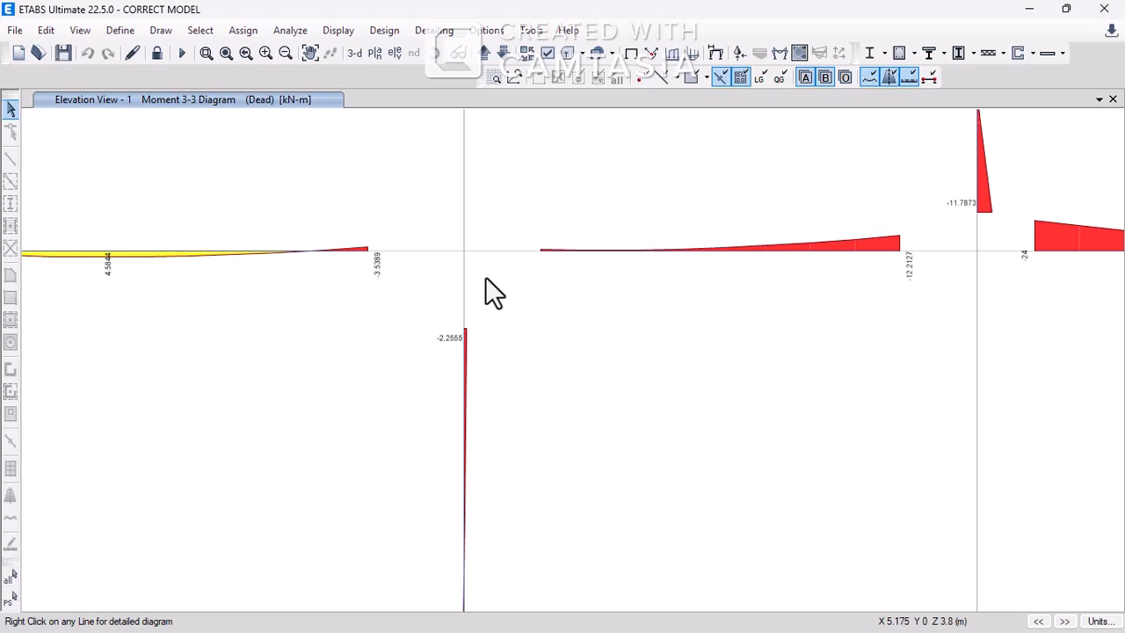
scroll(485, 275, down, 3)
middle_drag(508, 298, 507, 352)
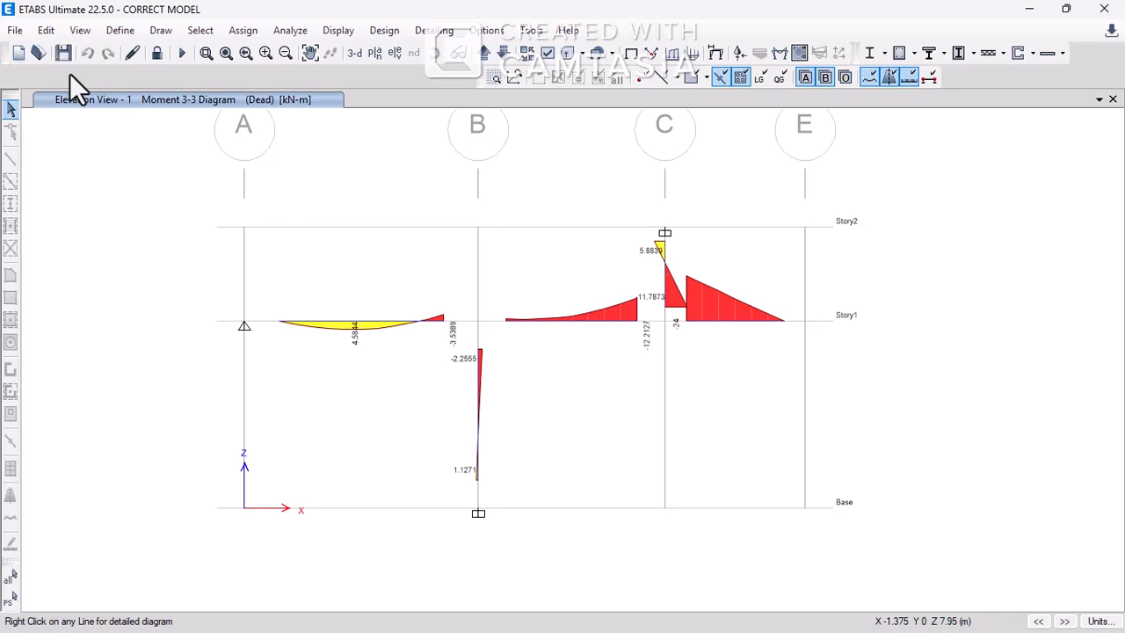
- Create a new Grid Only model with built-in Metric SI settings, 4 by 4 grid lines at 8 m and four 3 m stories
click(18, 53)
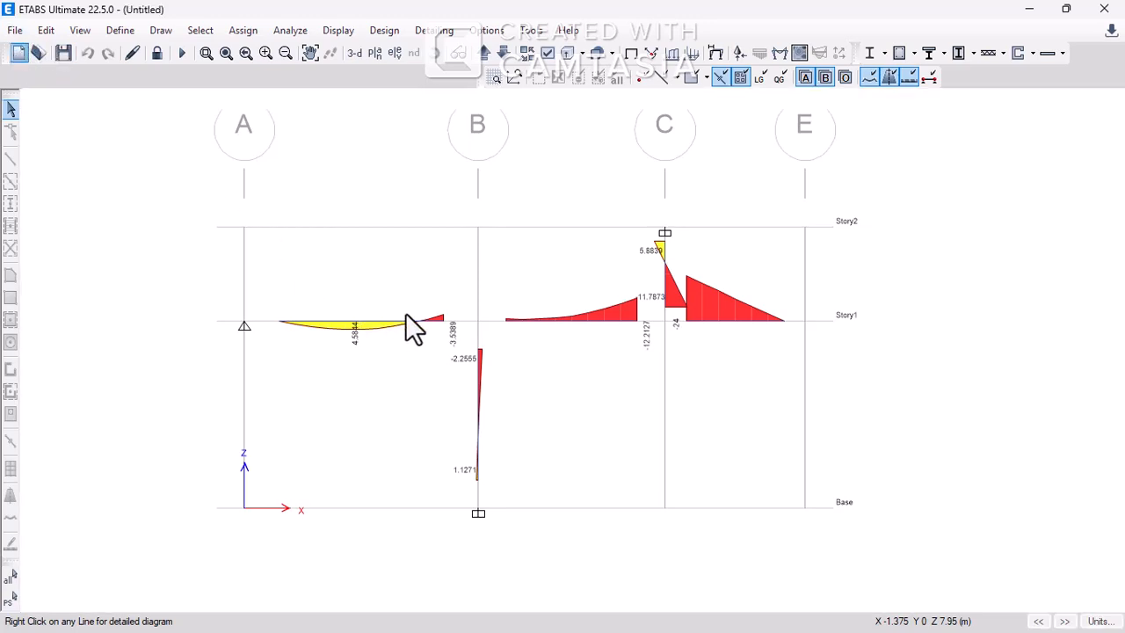
click(442, 268)
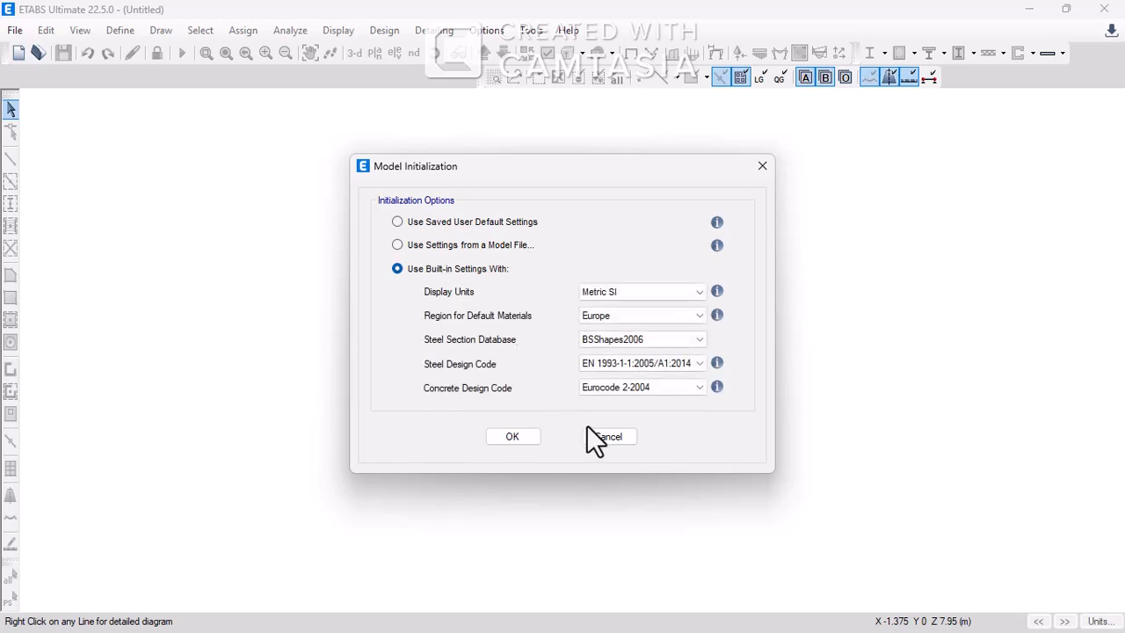
click(513, 436)
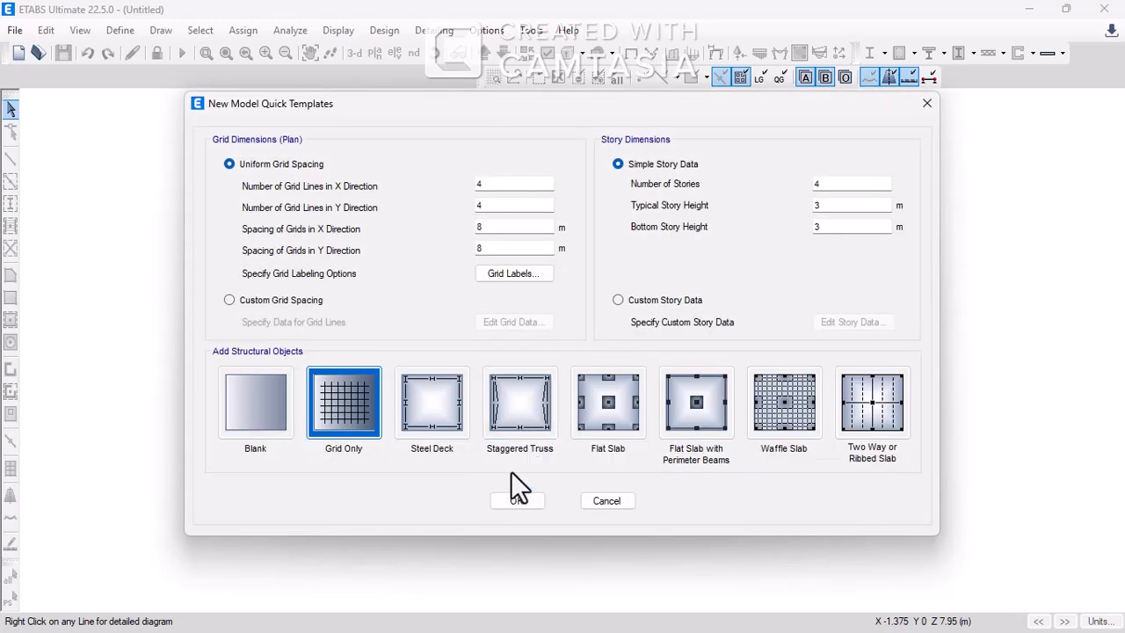
click(532, 499)
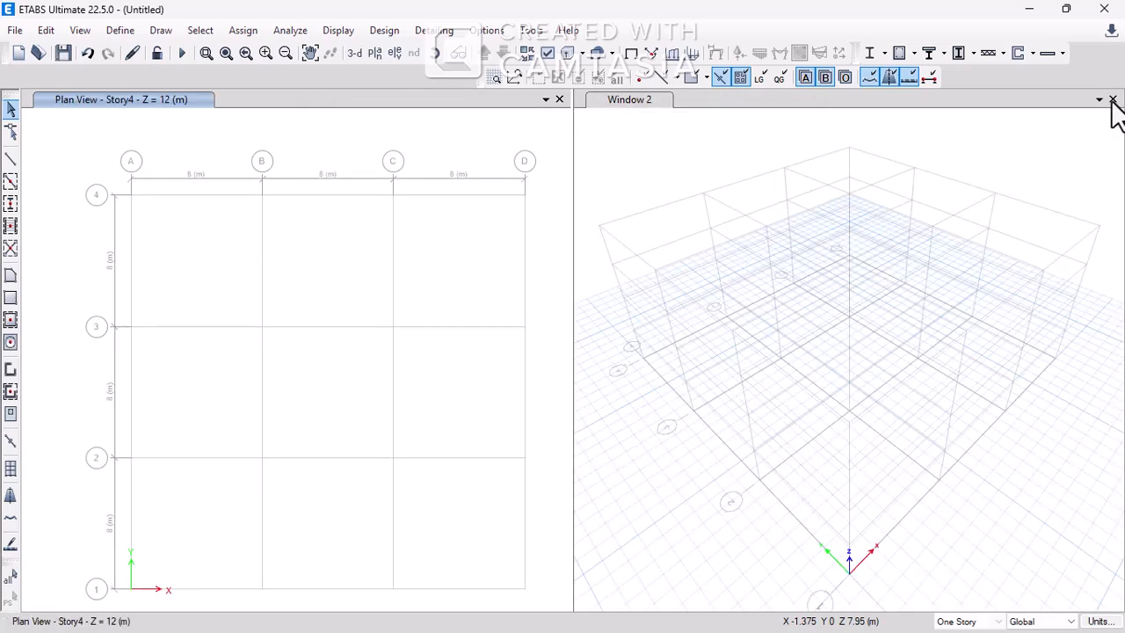
- Close the 3D view and show the elevation along grid line 1 in the remaining view
click(1112, 99)
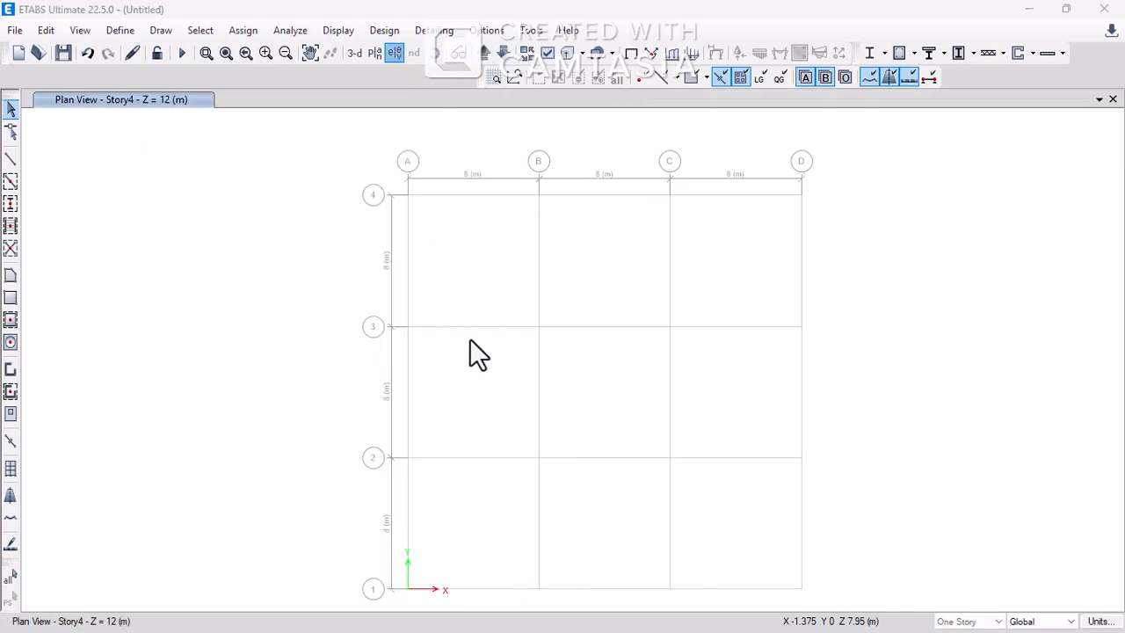
click(405, 266)
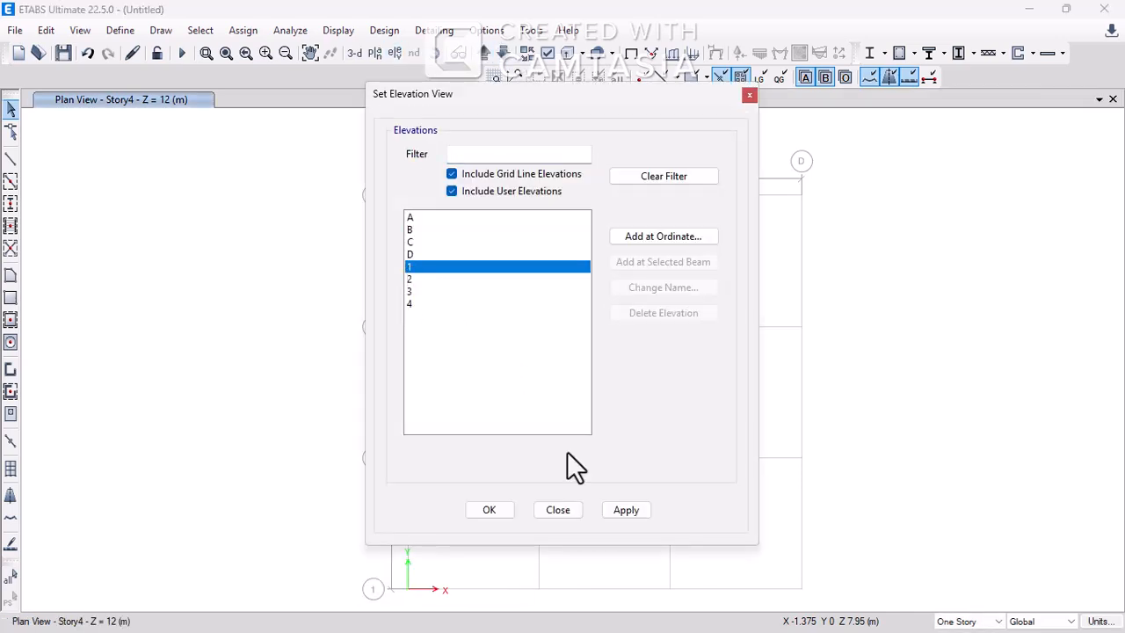
click(624, 512)
click(481, 513)
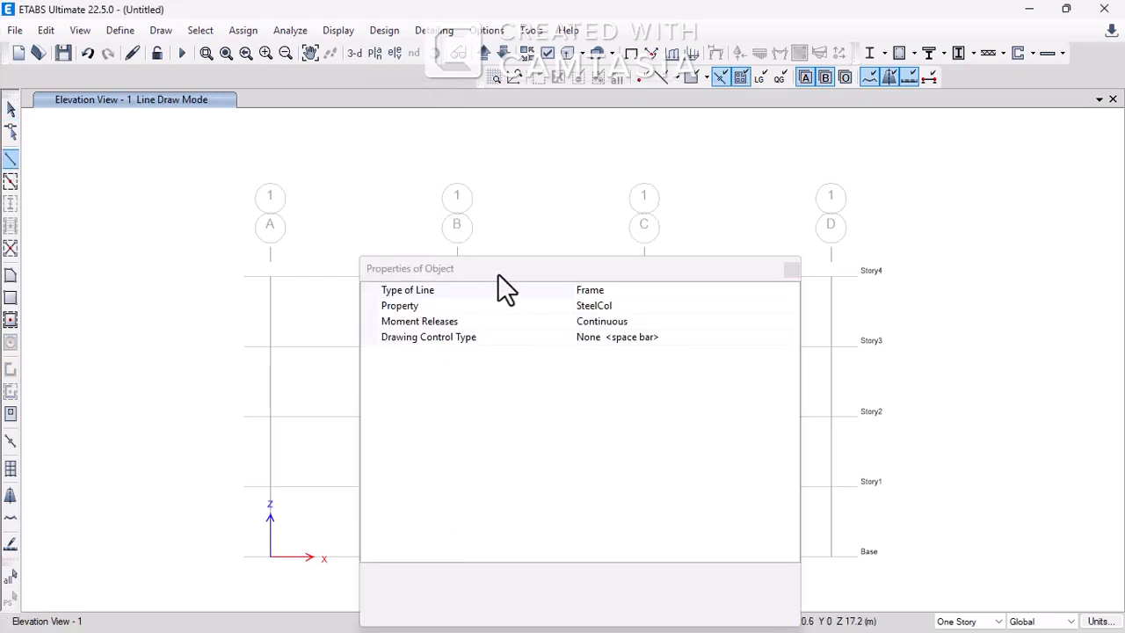
drag(497, 273, 1049, 141)
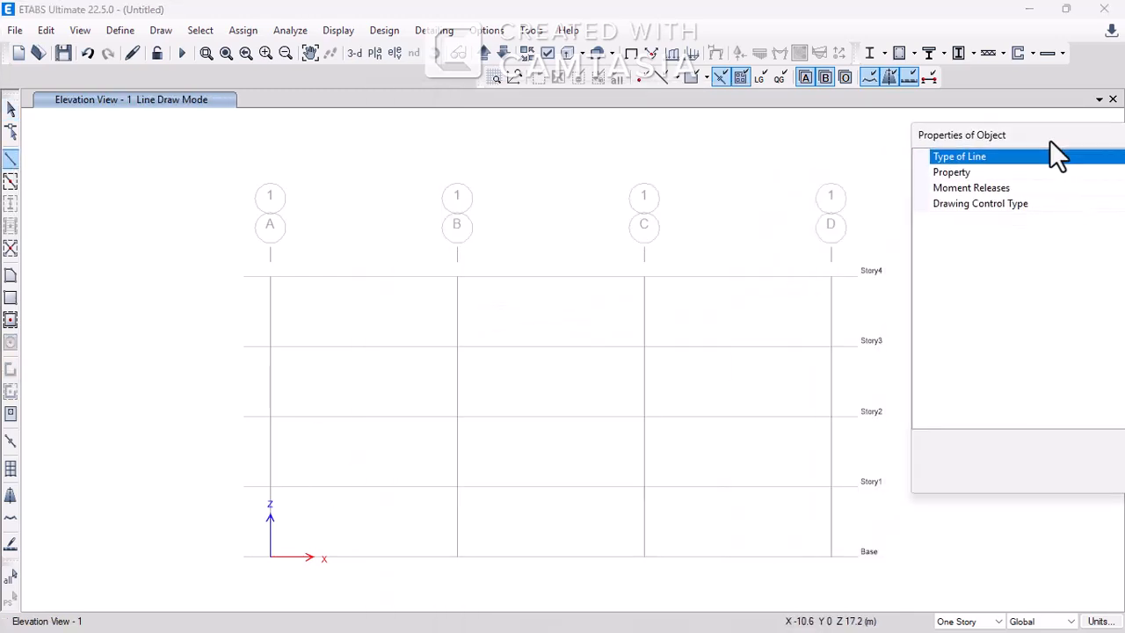
click(456, 557)
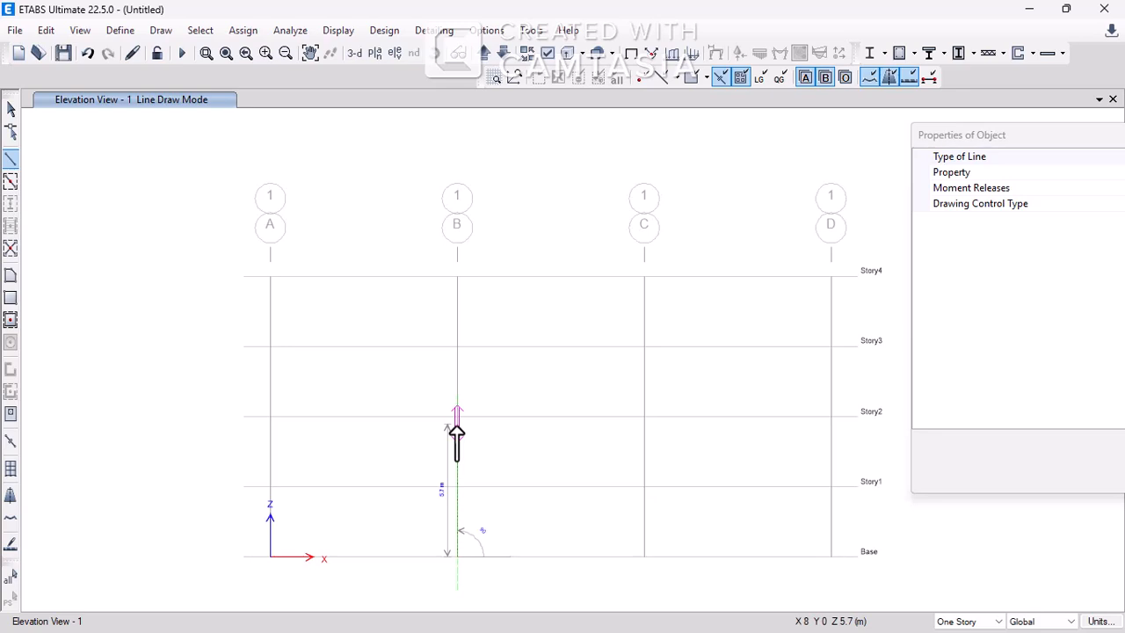
scroll(456, 439, up, 3)
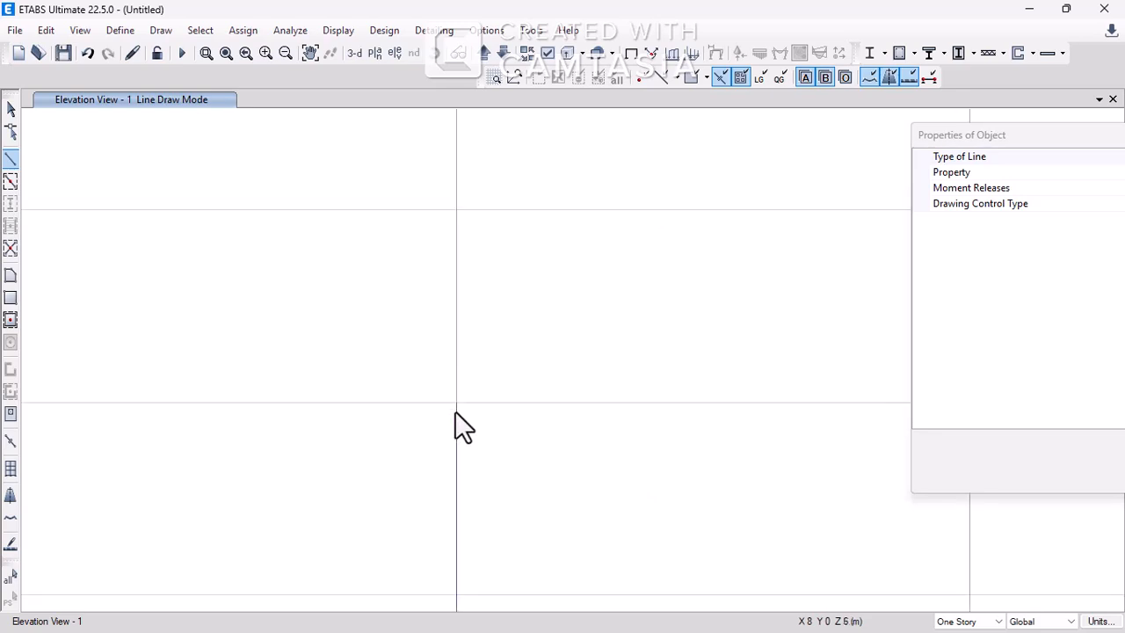
scroll(481, 438, down, 5)
click(490, 433)
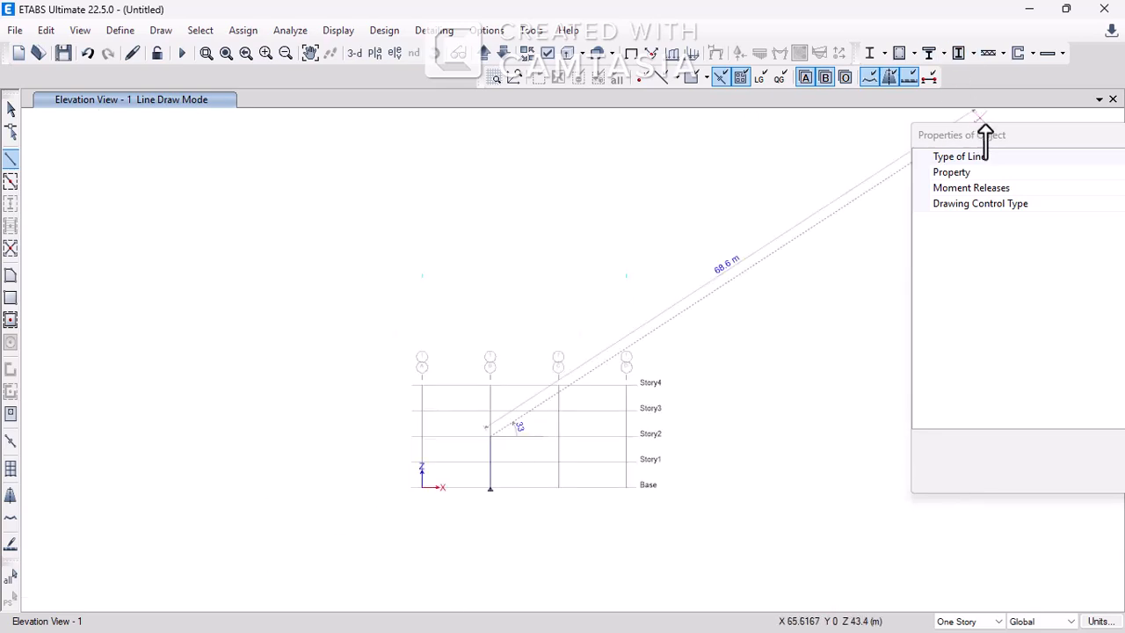
click(940, 156)
drag(933, 140, 833, 151)
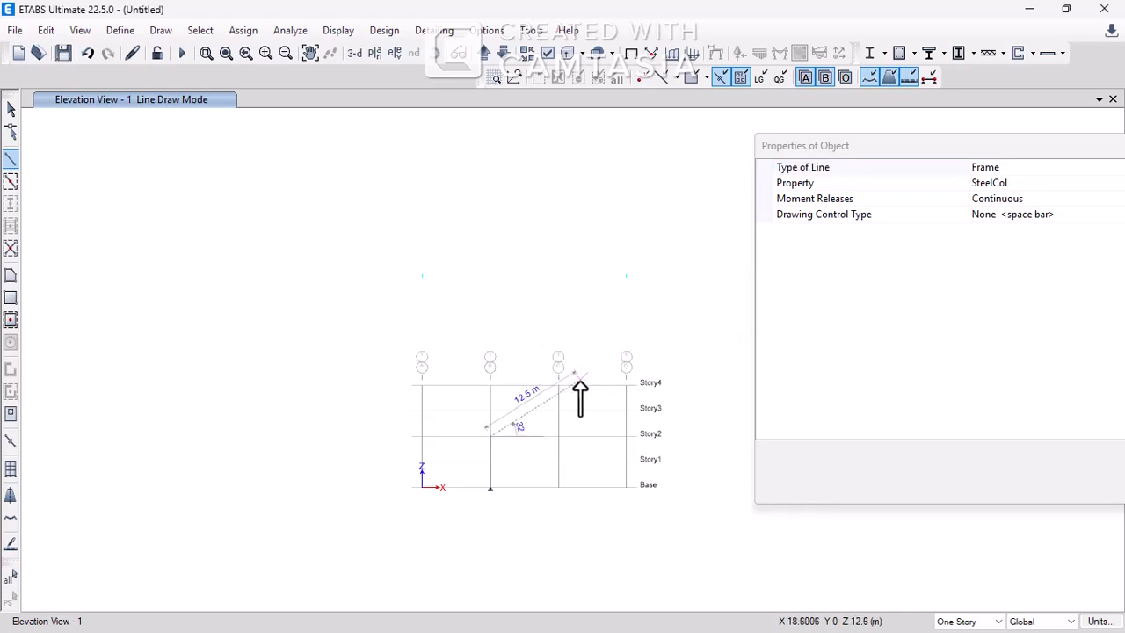
key(Escape)
click(489, 479)
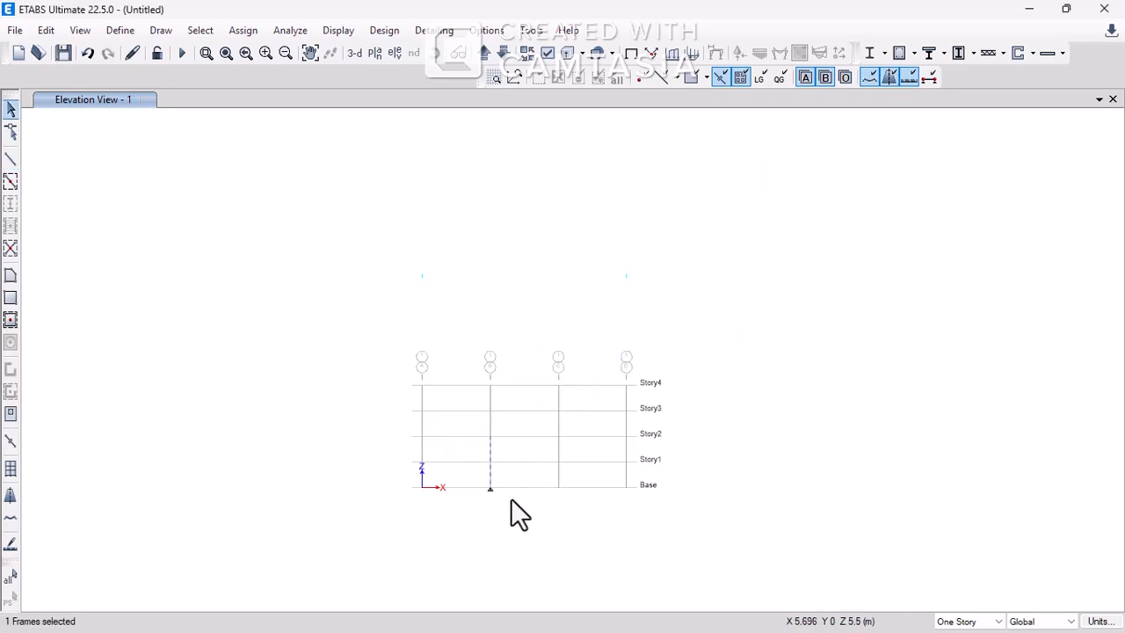
key(Delete)
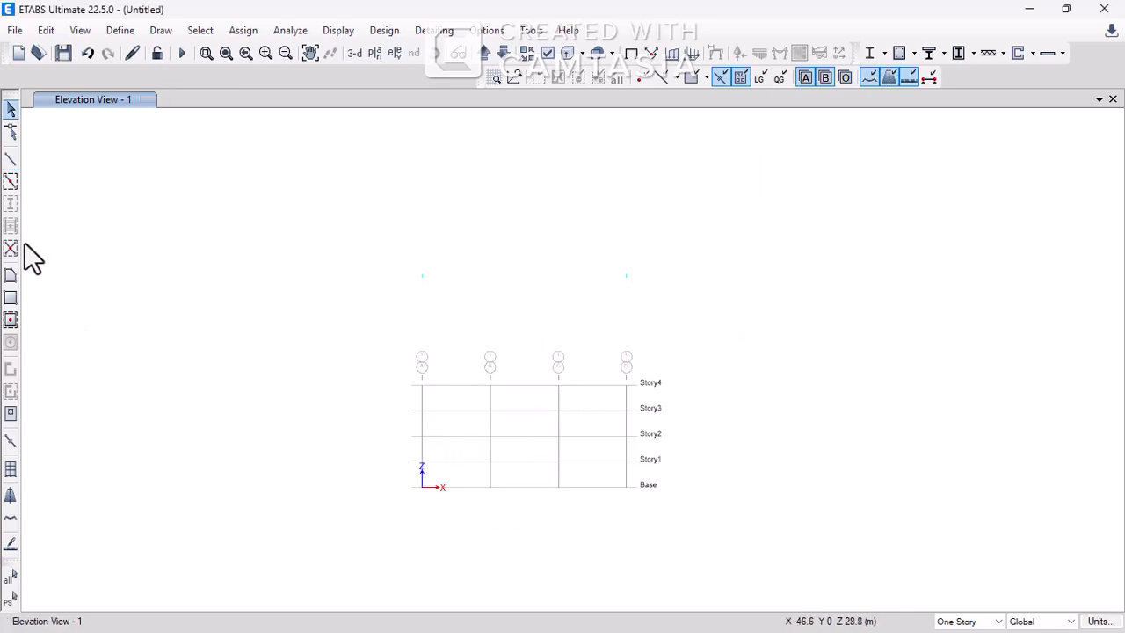
- Draw a continuous frame column with the ConcCol section on grid B from Base to Story2
click(10, 158)
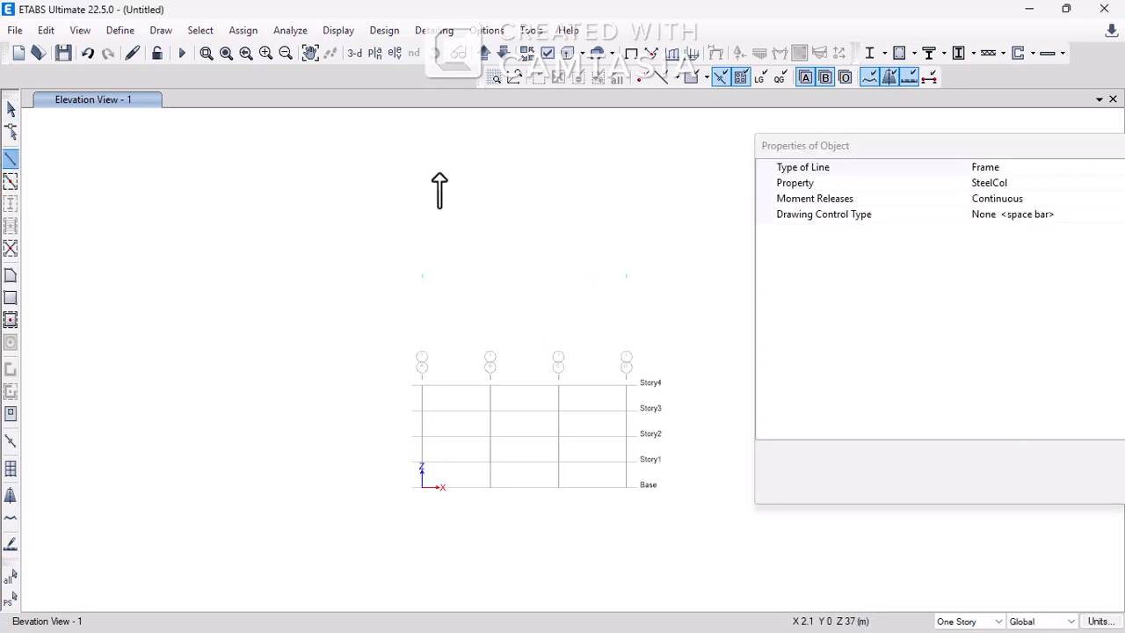
click(1034, 184)
drag(1015, 145, 944, 140)
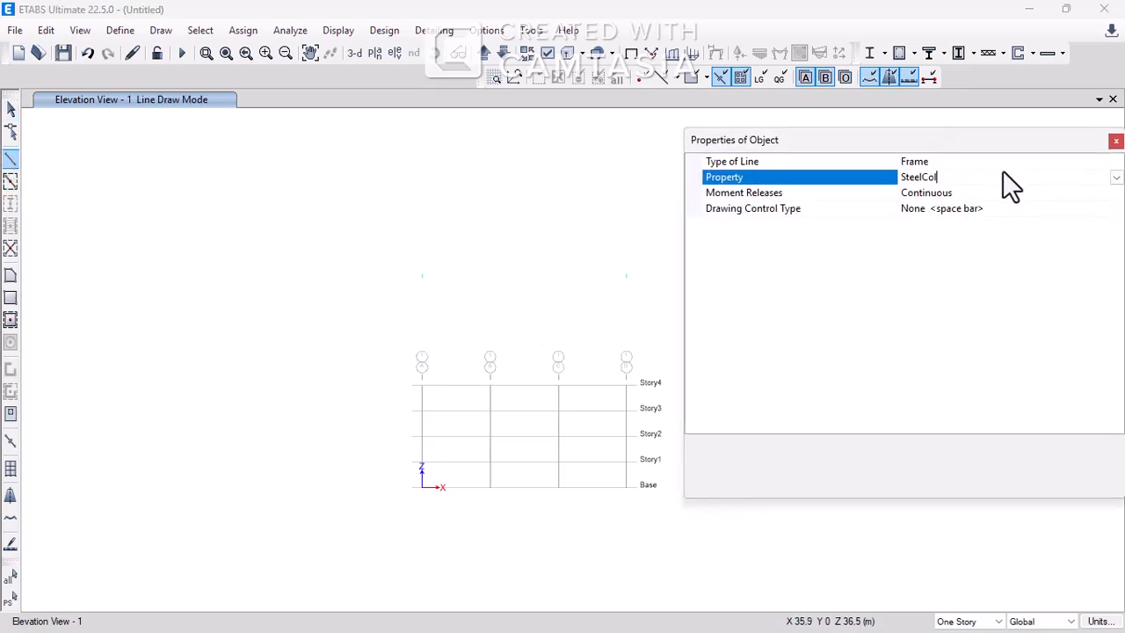
click(1116, 178)
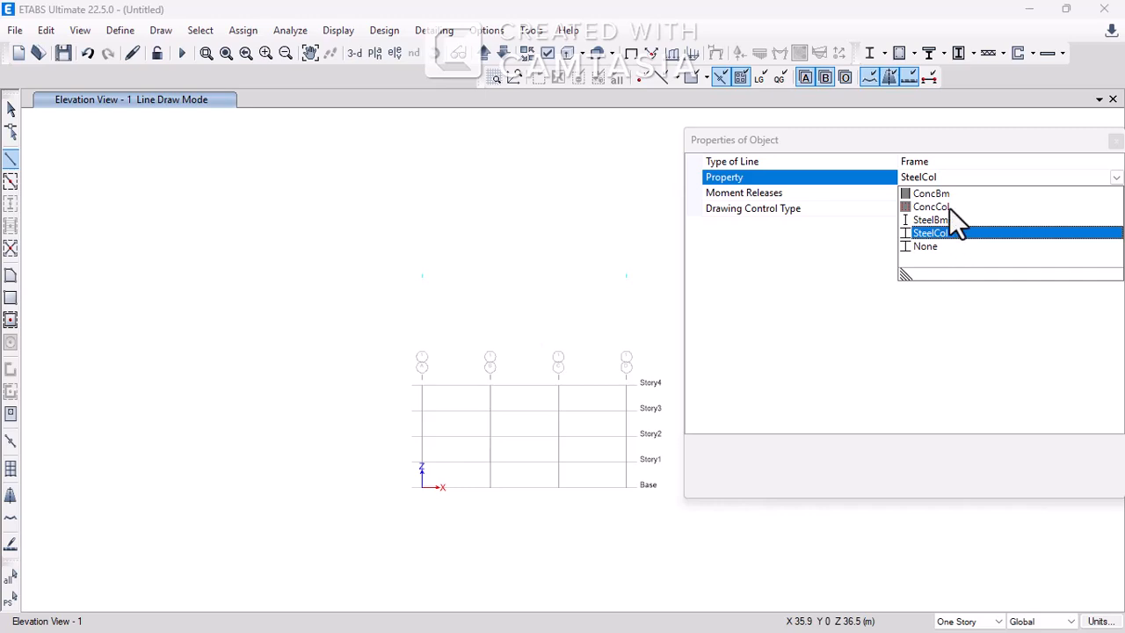
click(949, 207)
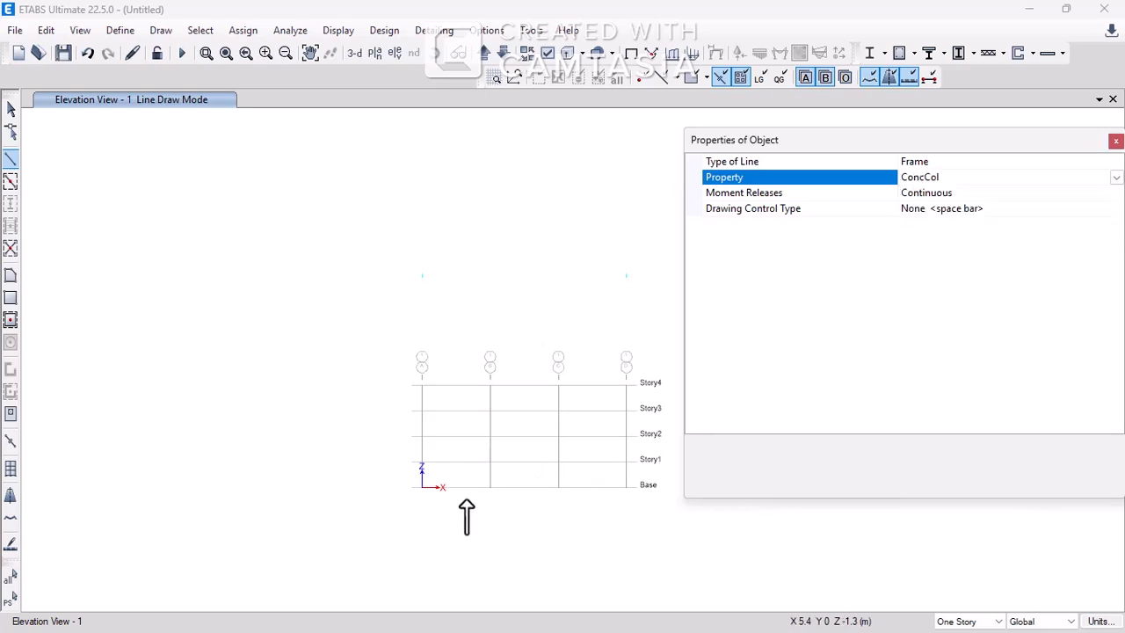
click(492, 486)
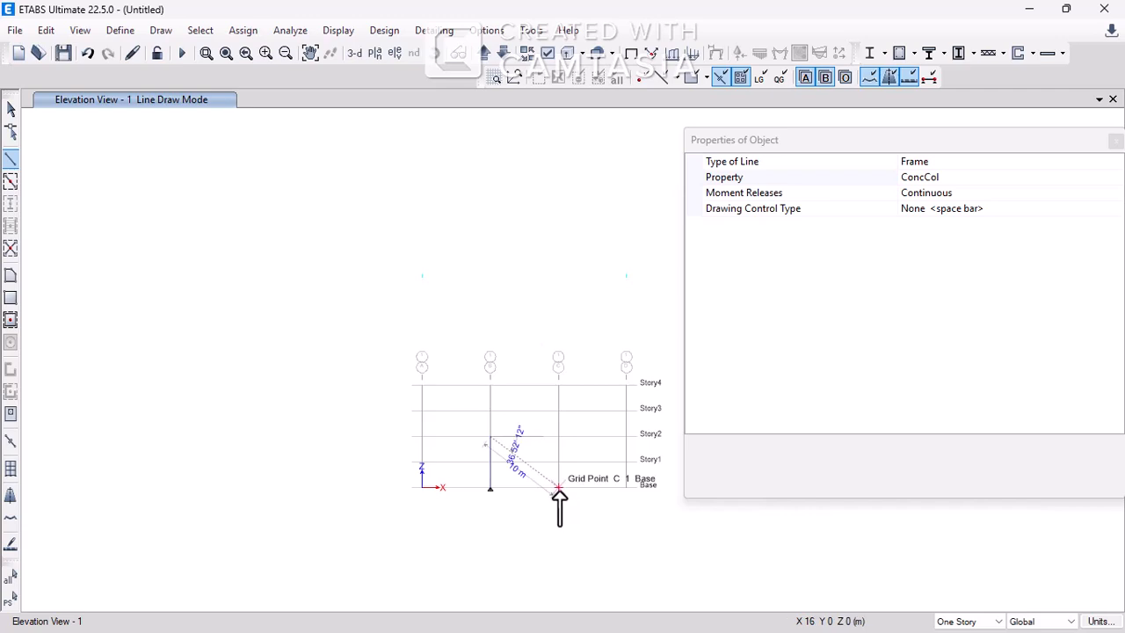
click(558, 488)
key(Escape)
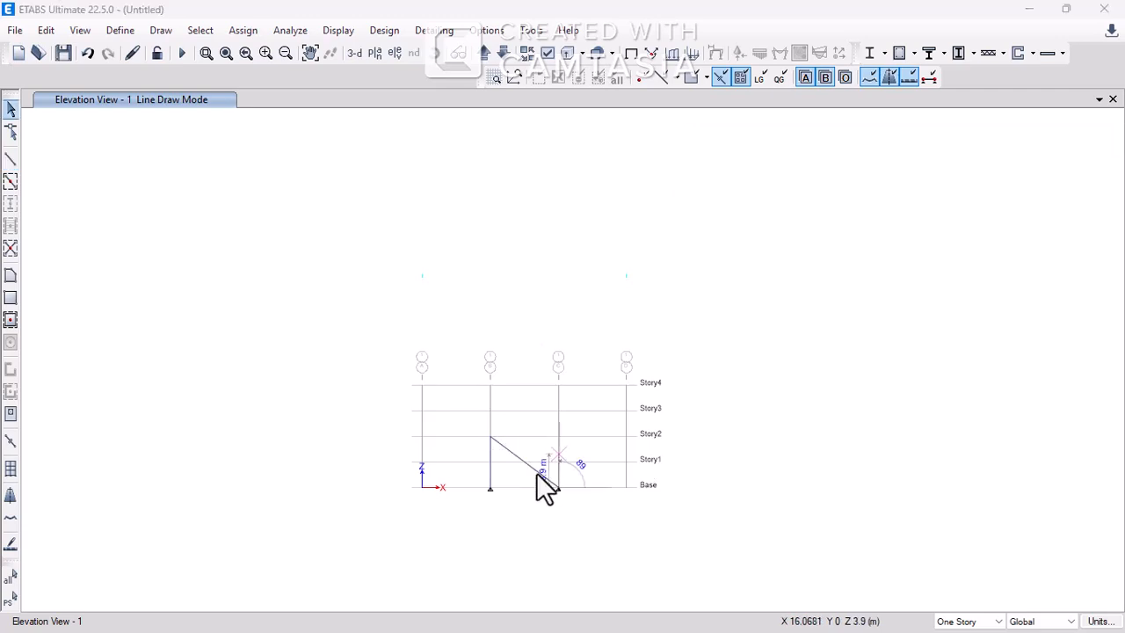
key(ctrl+z)
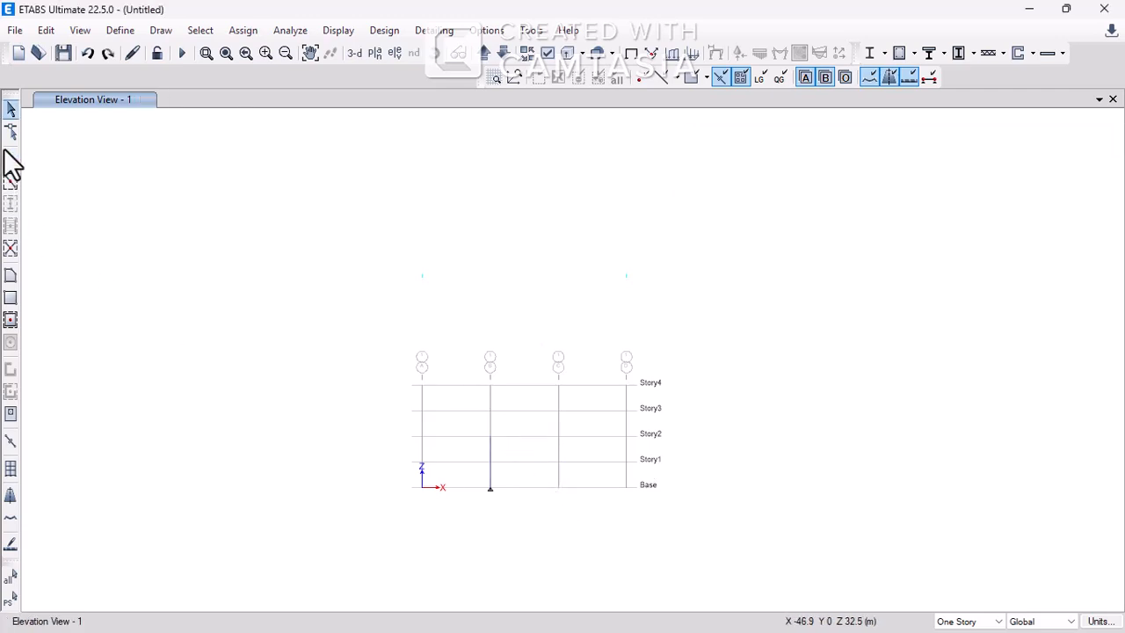
- Draw a matching 6 m ConcCol column on grid C from Base to Story2
click(10, 159)
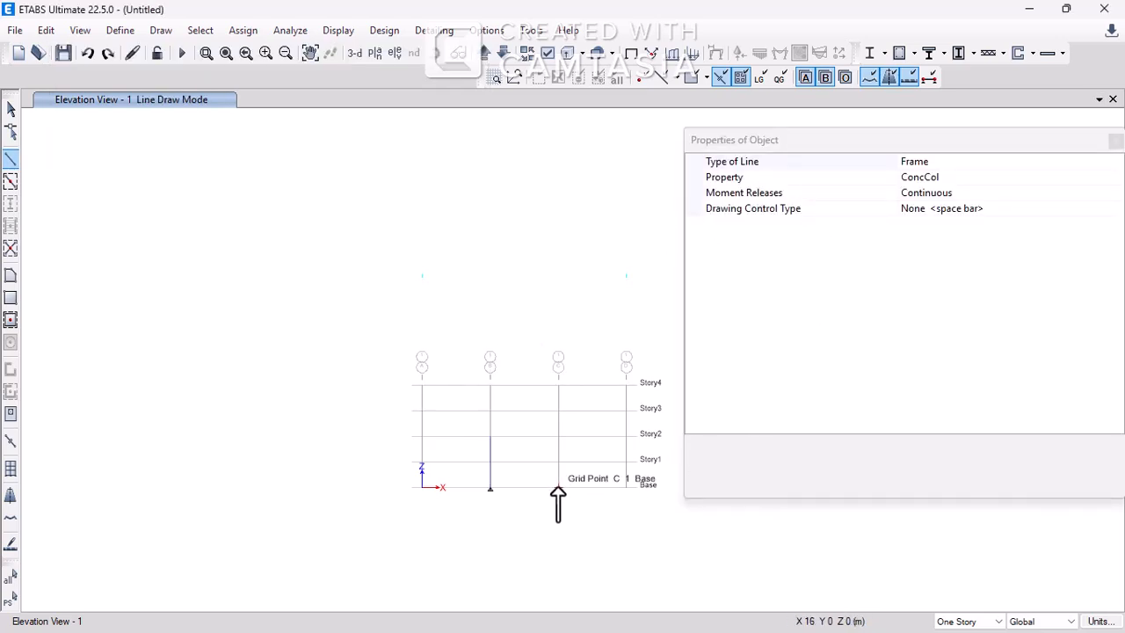
click(557, 486)
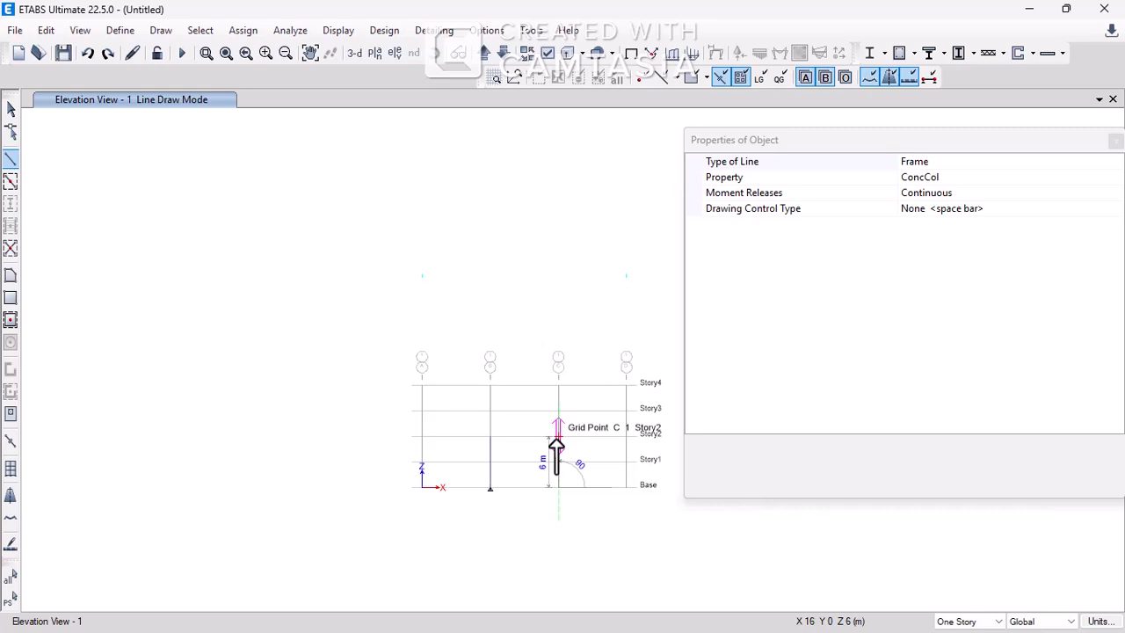
double_click(558, 434)
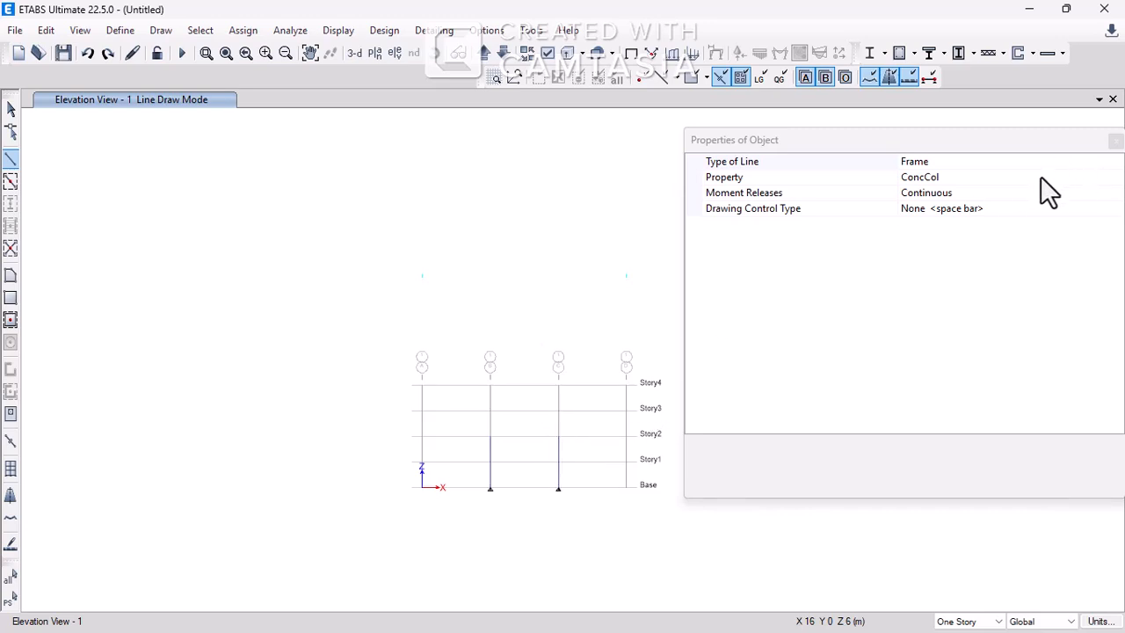
- Draw an 8 m beam with the ConcBm section at Story2 between the column tops on grids B and C
click(1084, 178)
click(1114, 177)
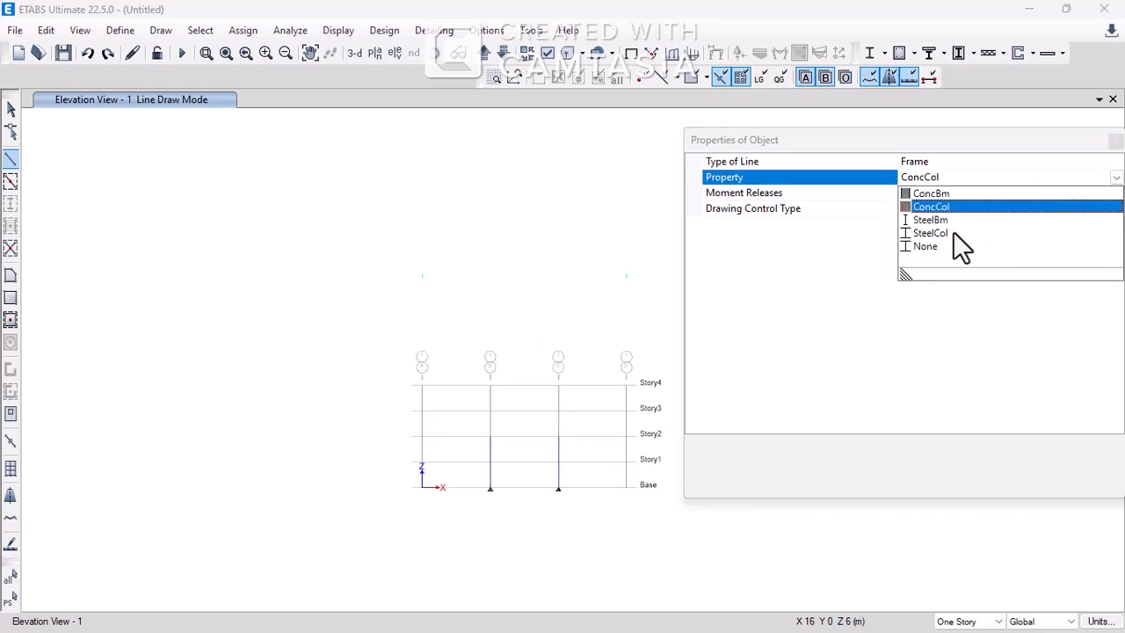
click(949, 193)
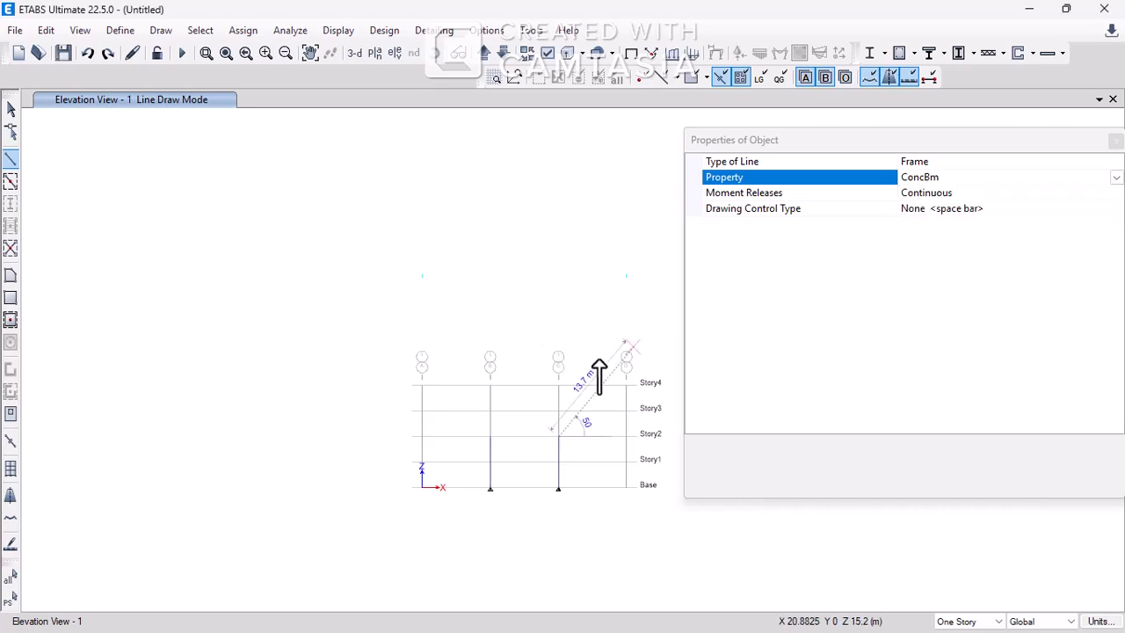
click(490, 434)
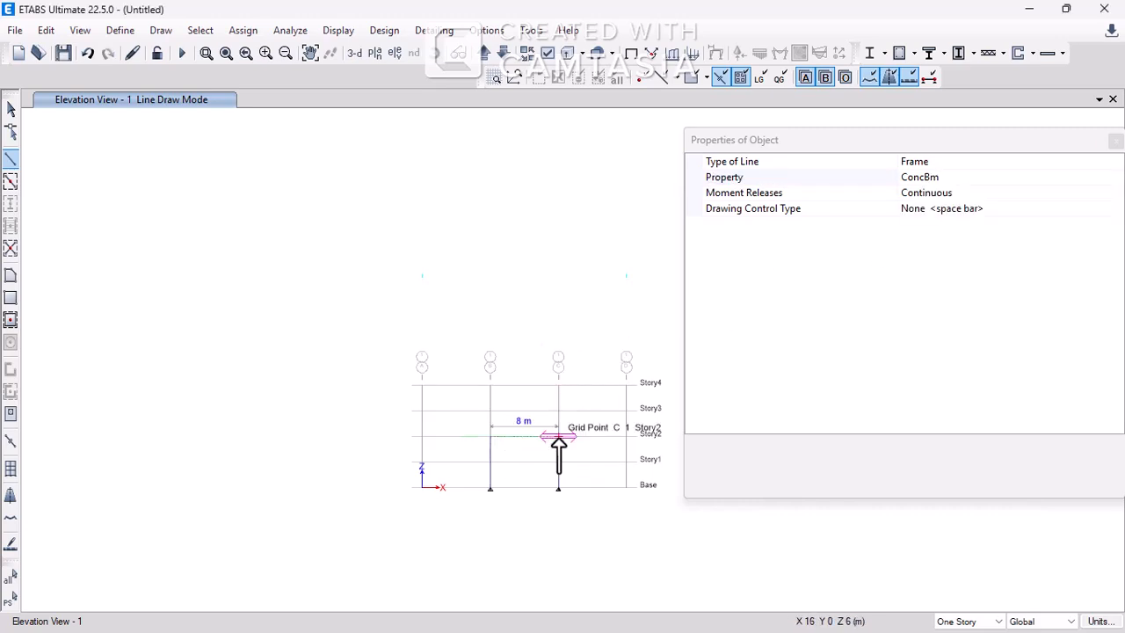
click(557, 435)
key(Escape)
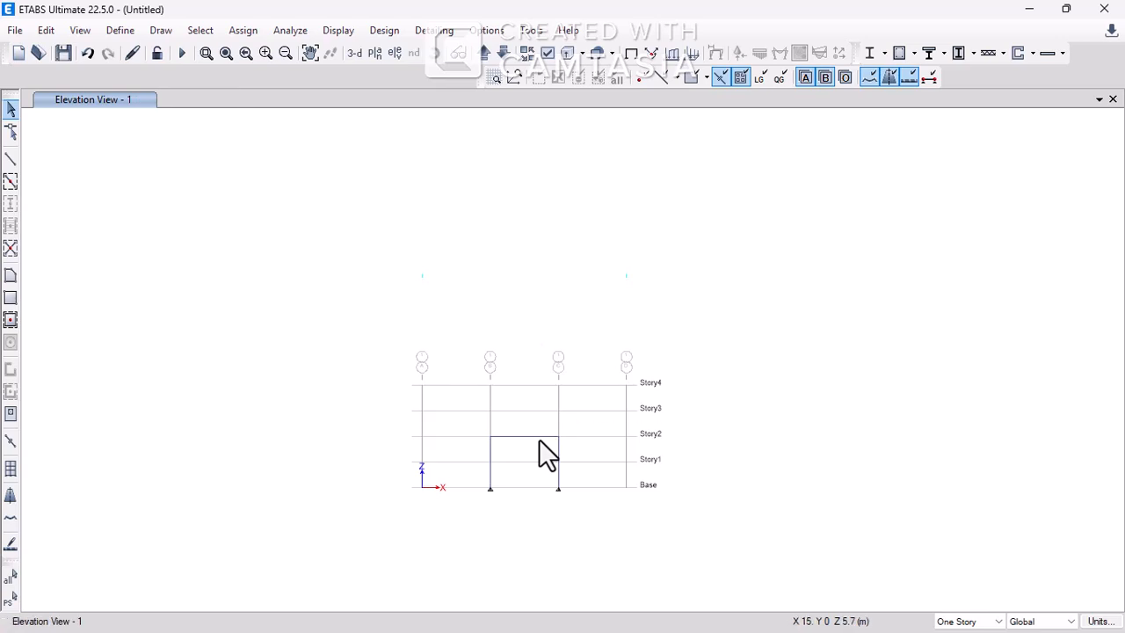
- Assign a uniform gravity load of 2 kN/m in the Dead load pattern to the Story2 beam, replacing existing loads
click(543, 438)
click(254, 31)
mouse_move(267, 80)
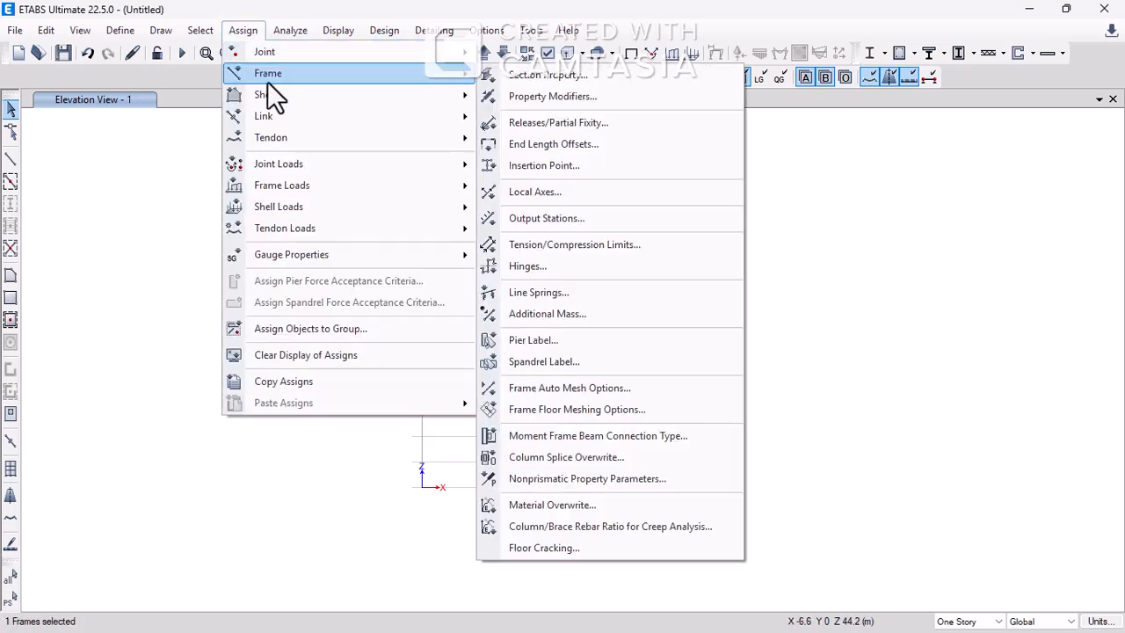
mouse_move(371, 184)
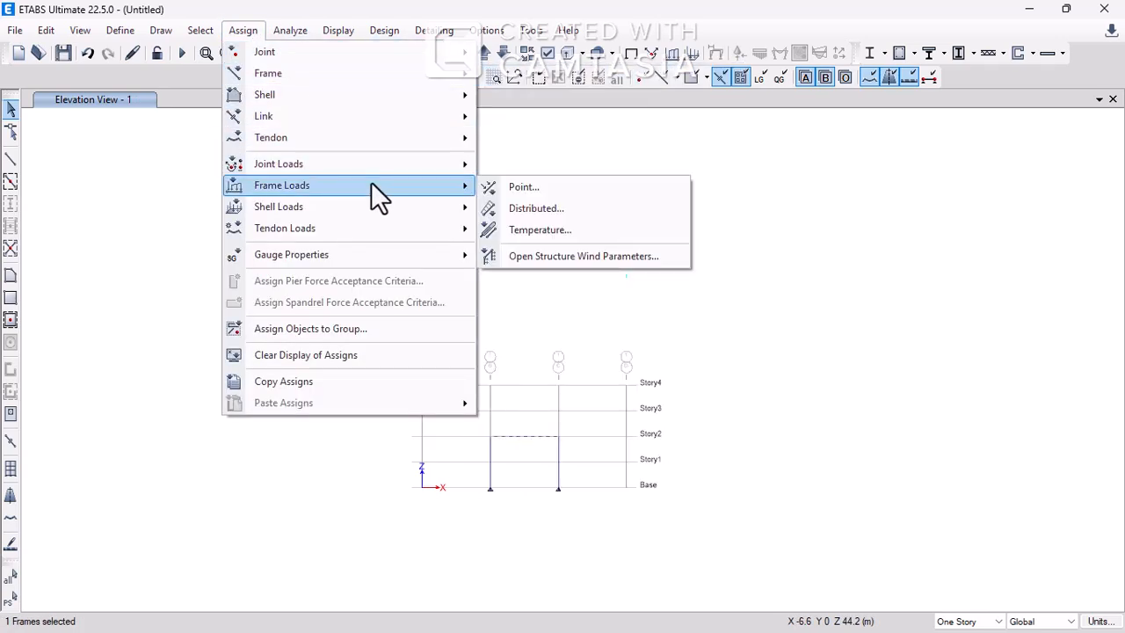
click(522, 209)
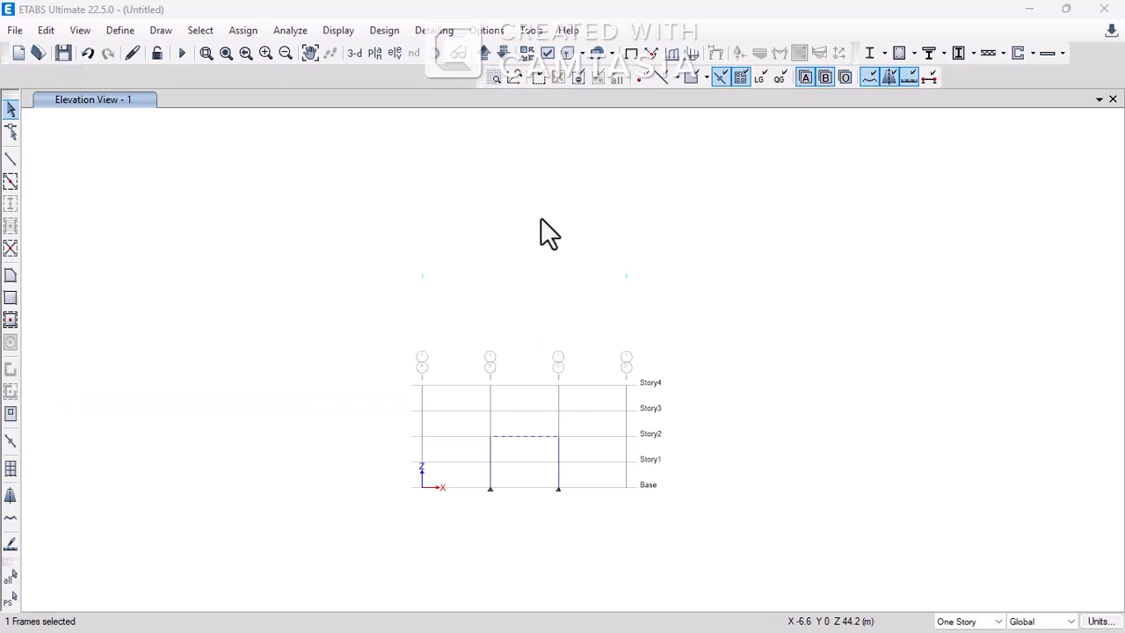
drag(642, 163, 866, 70)
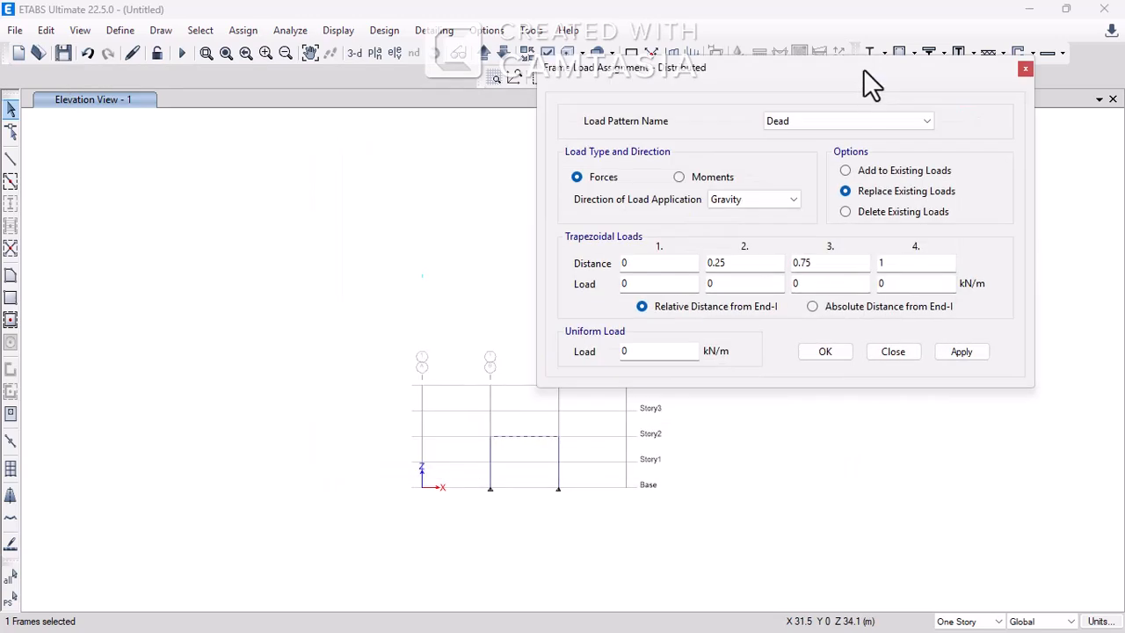
double_click(625, 351)
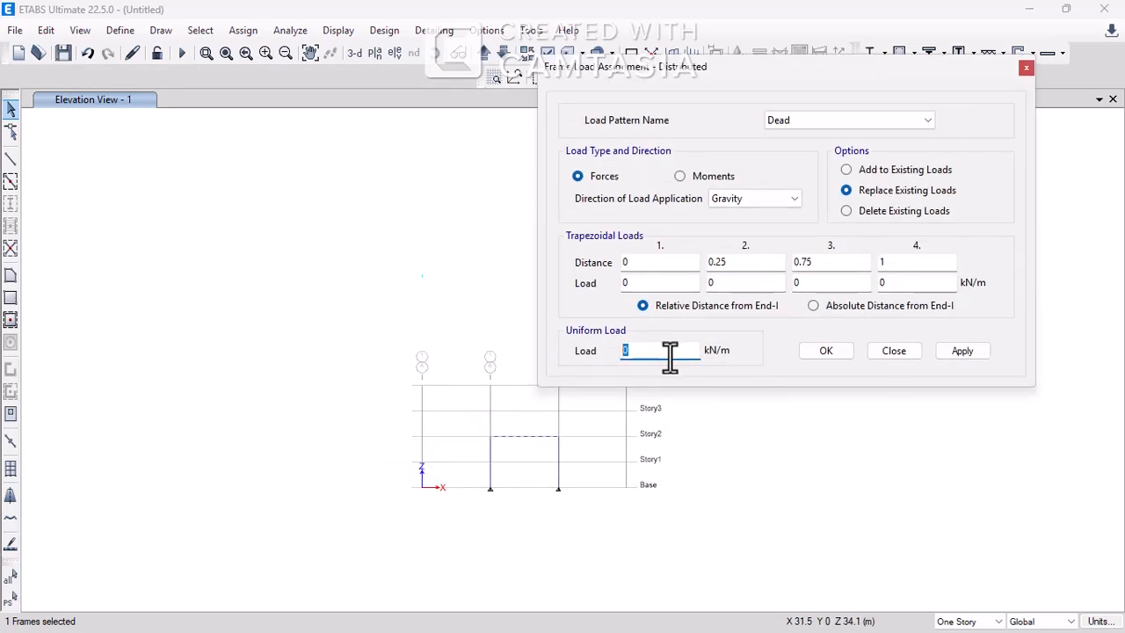
text(2)
click(967, 351)
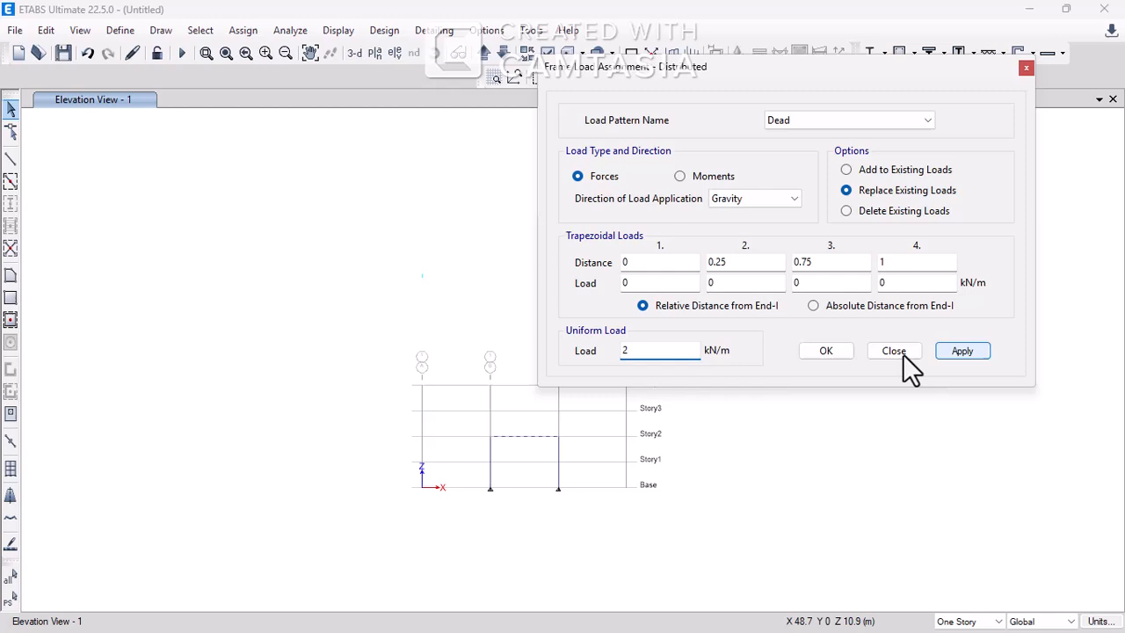
click(830, 353)
- Run the analysis, saving the model as MD1, and dismiss the analysis messages
middle_drag(546, 441, 467, 352)
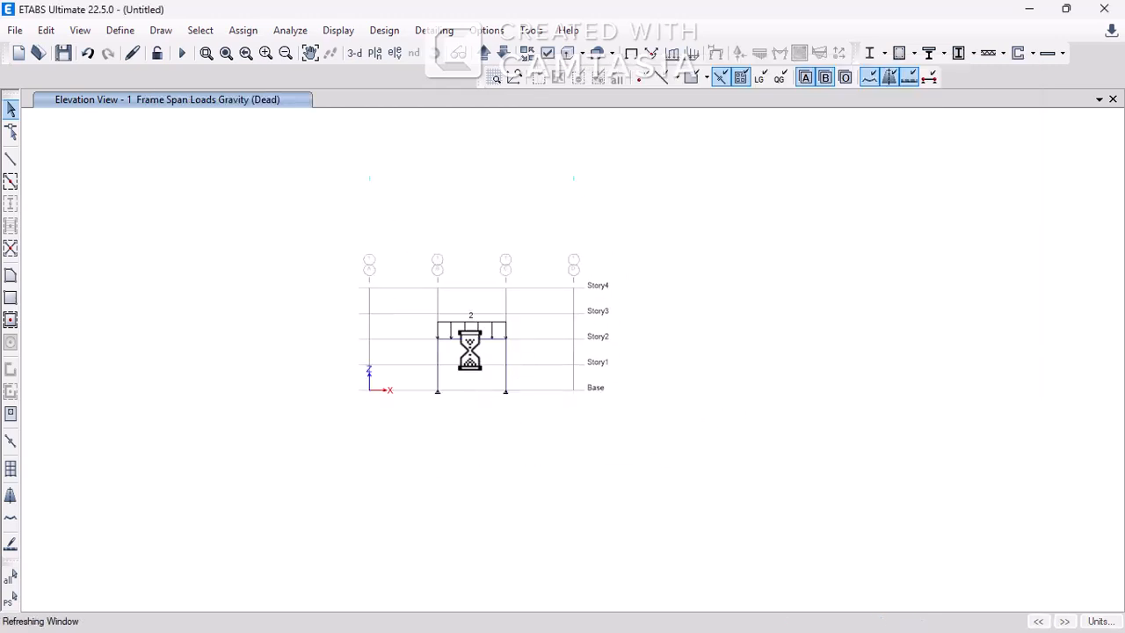
scroll(469, 350, up, 3)
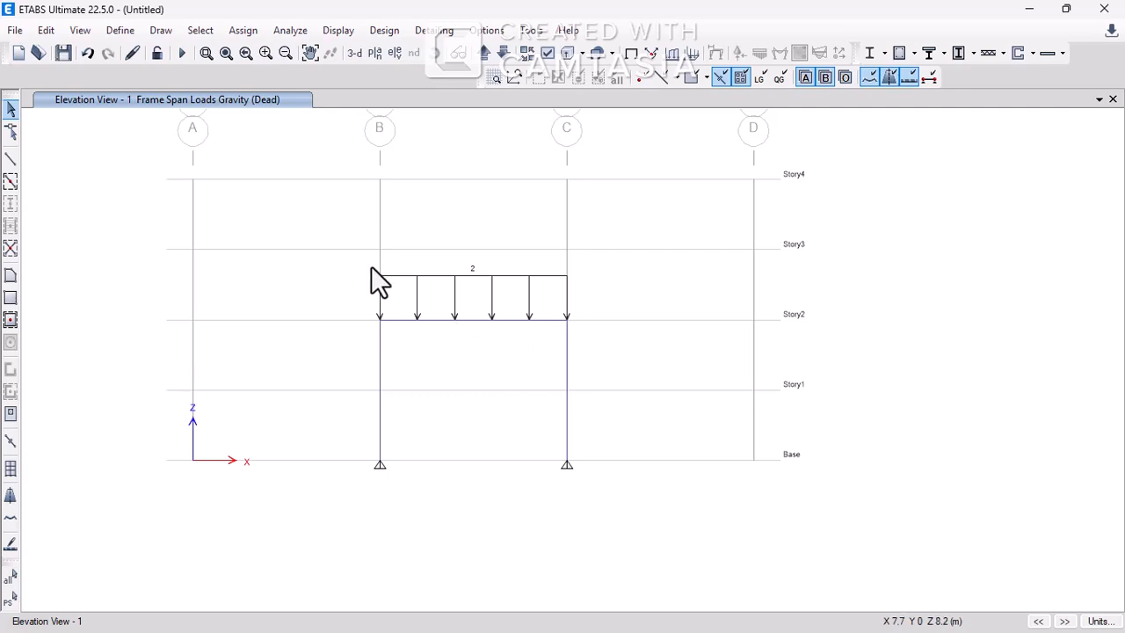
middle_drag(409, 337, 436, 371)
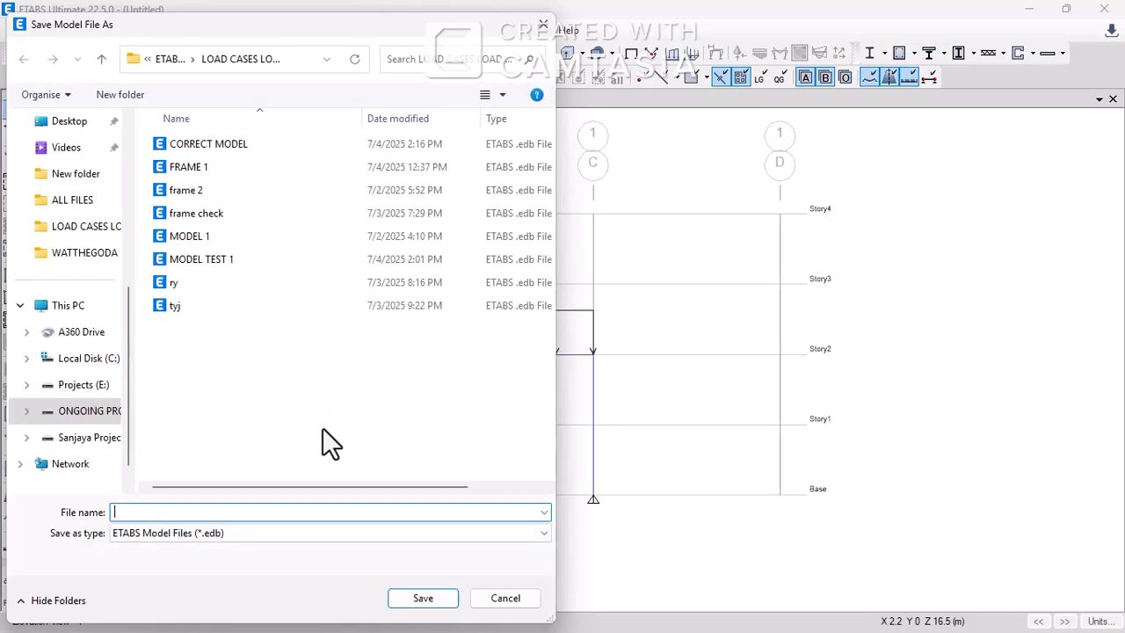
right_click(323, 427)
key(o)
key(d)
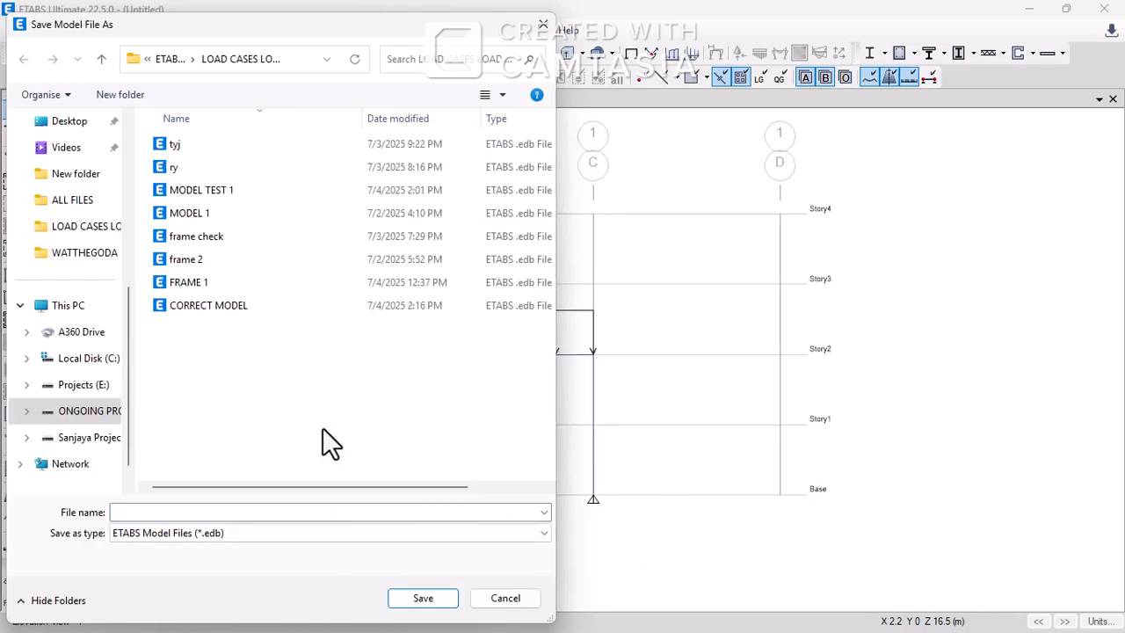
click(449, 512)
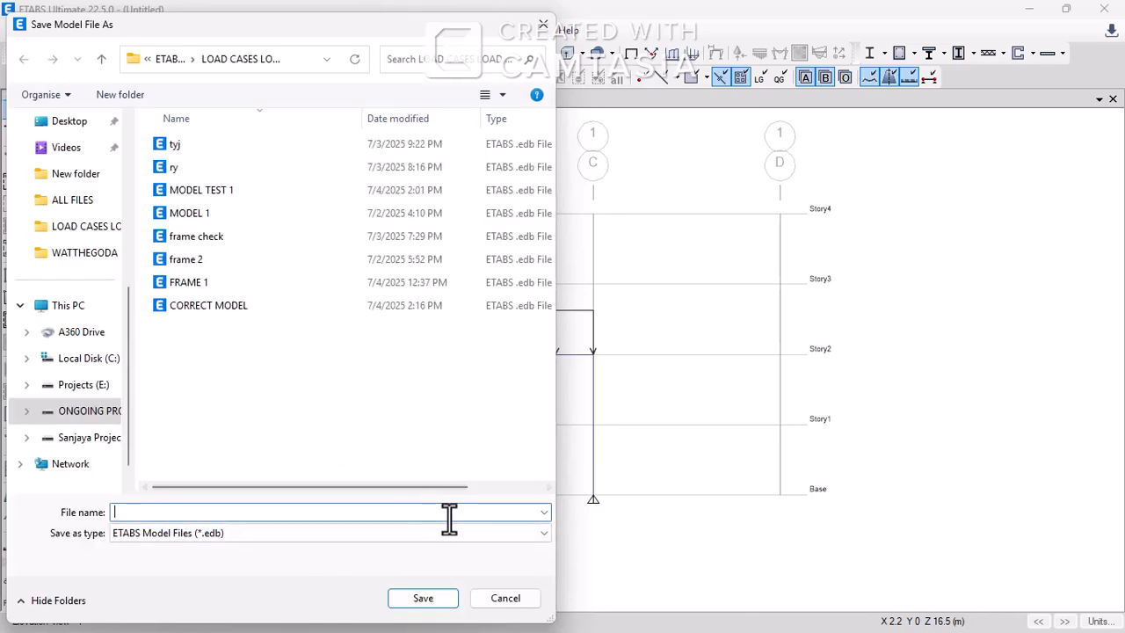
text(MD1)
key(Return)
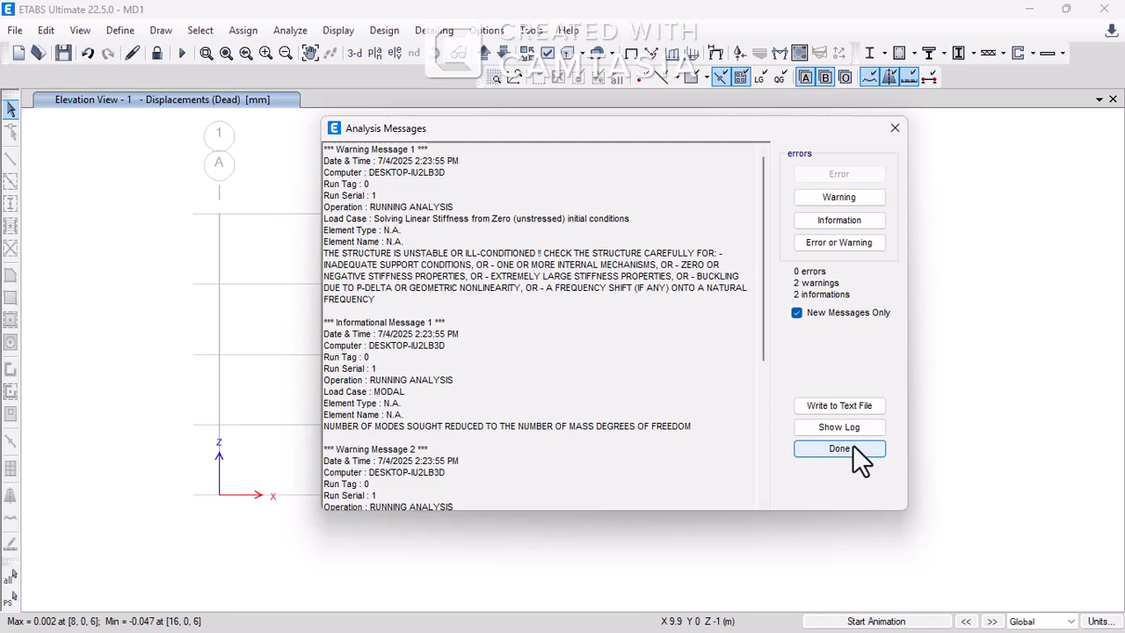
click(852, 445)
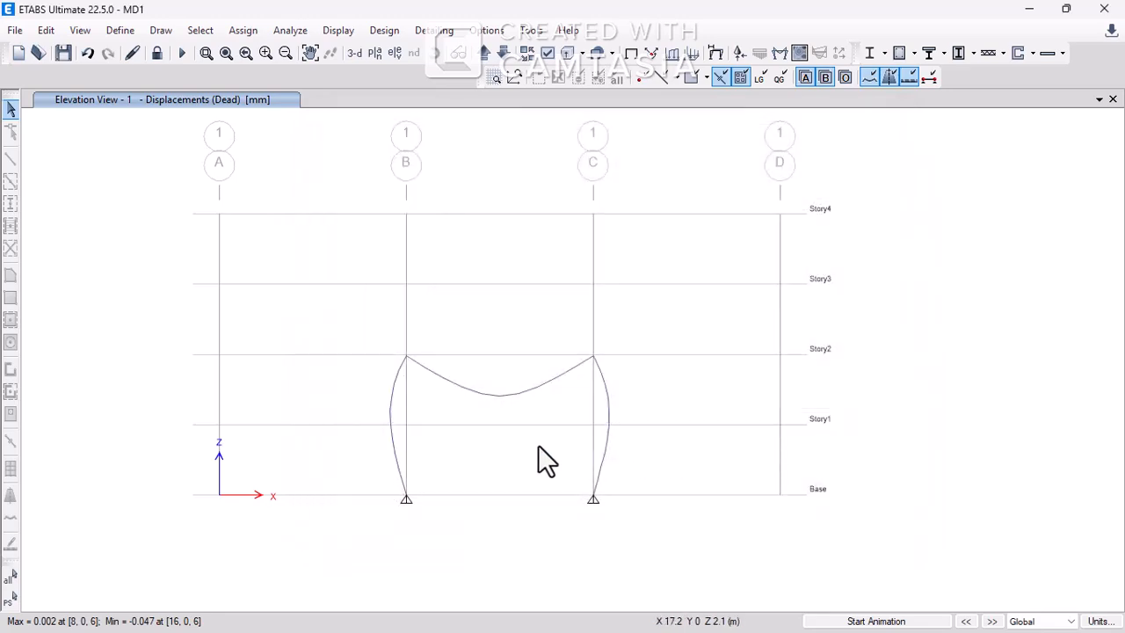
- Display the filled Moment 3-3 diagram for the Dead case with values shown at controlling stations
middle_drag(538, 444, 422, 387)
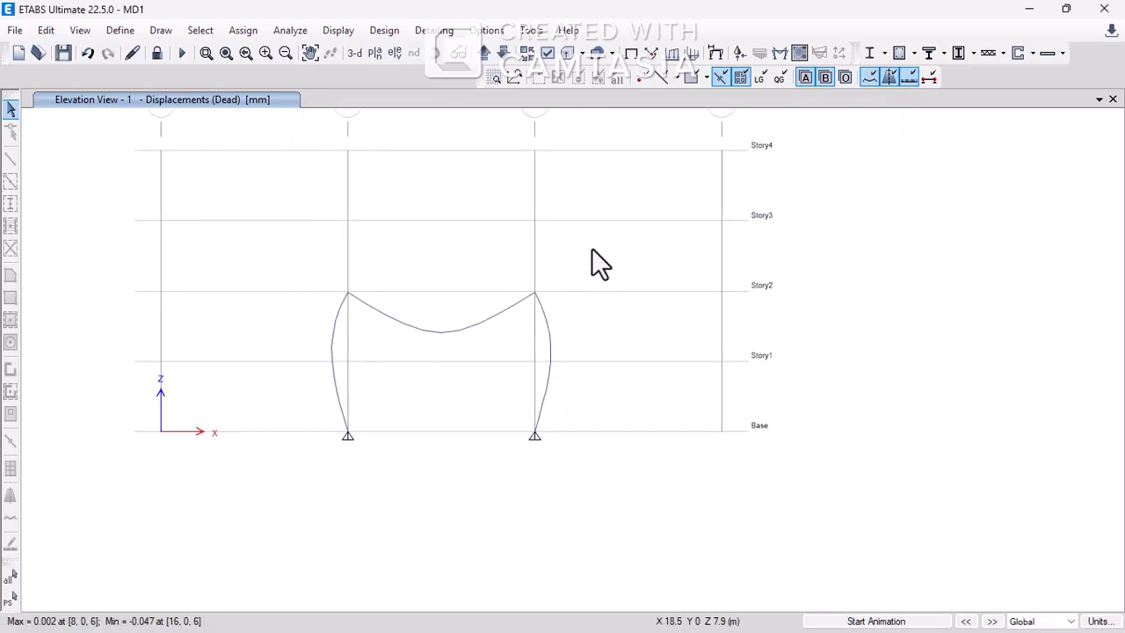
click(781, 54)
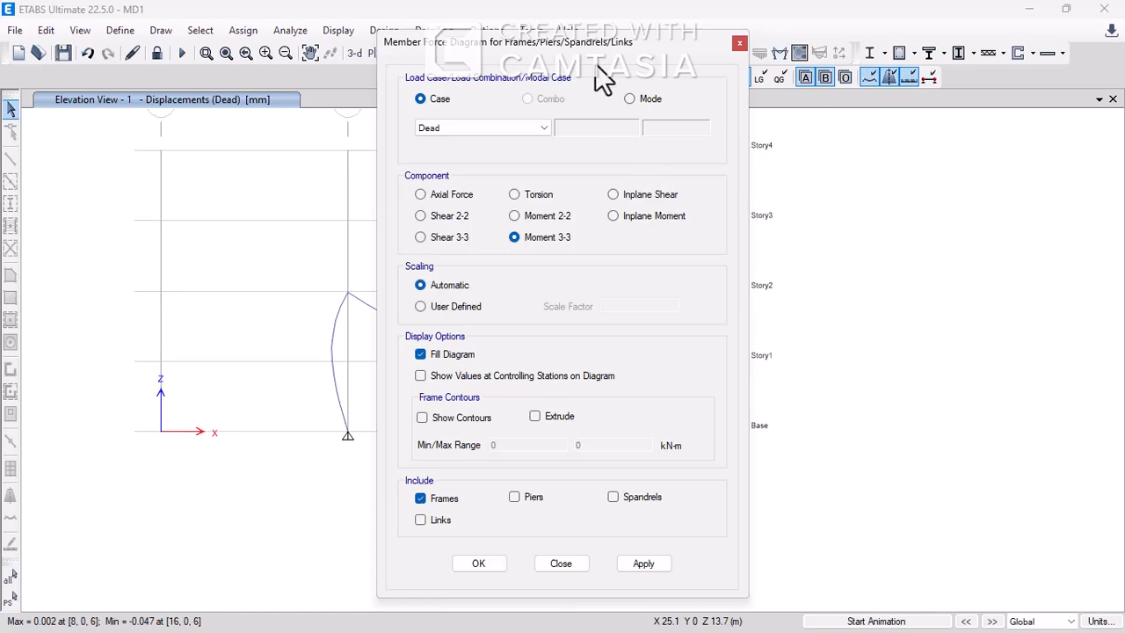
drag(597, 43, 791, 13)
click(839, 534)
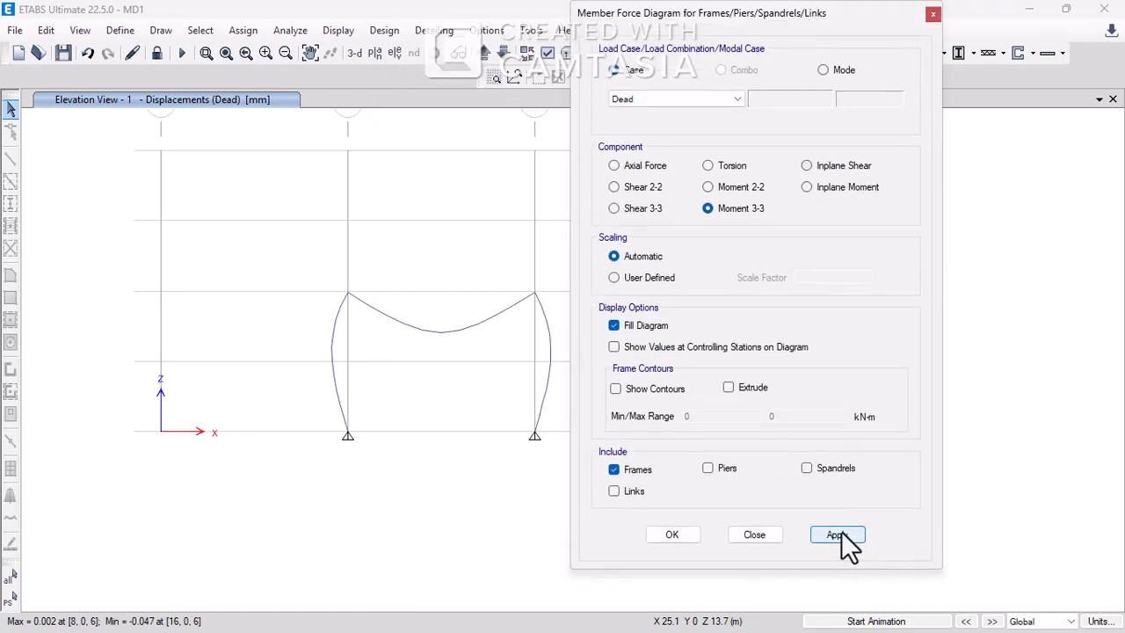
click(640, 349)
click(680, 536)
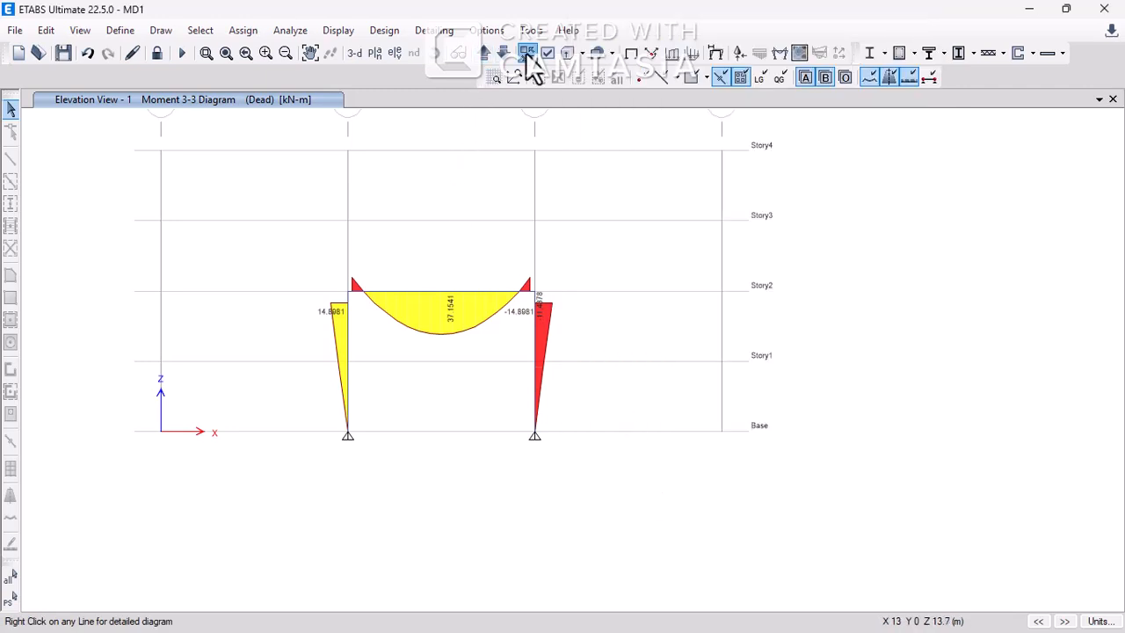
- Shrink the objects and compare the beam and column moment values around the Story2 joint on grid C
scroll(525, 334, up, 3)
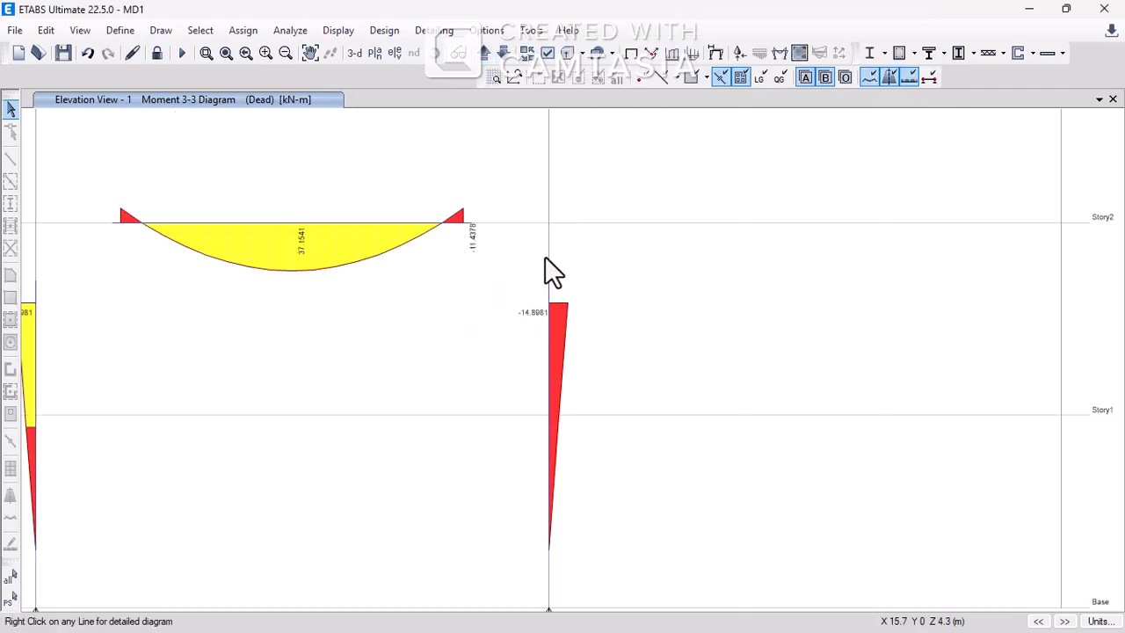
mouse_move(547, 229)
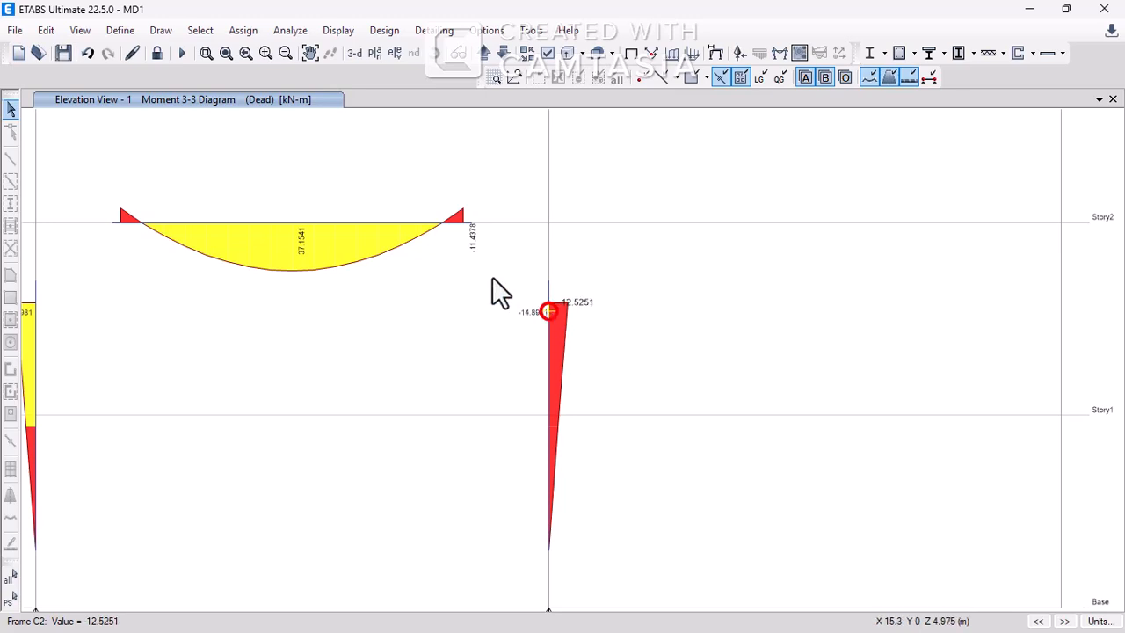
mouse_move(466, 229)
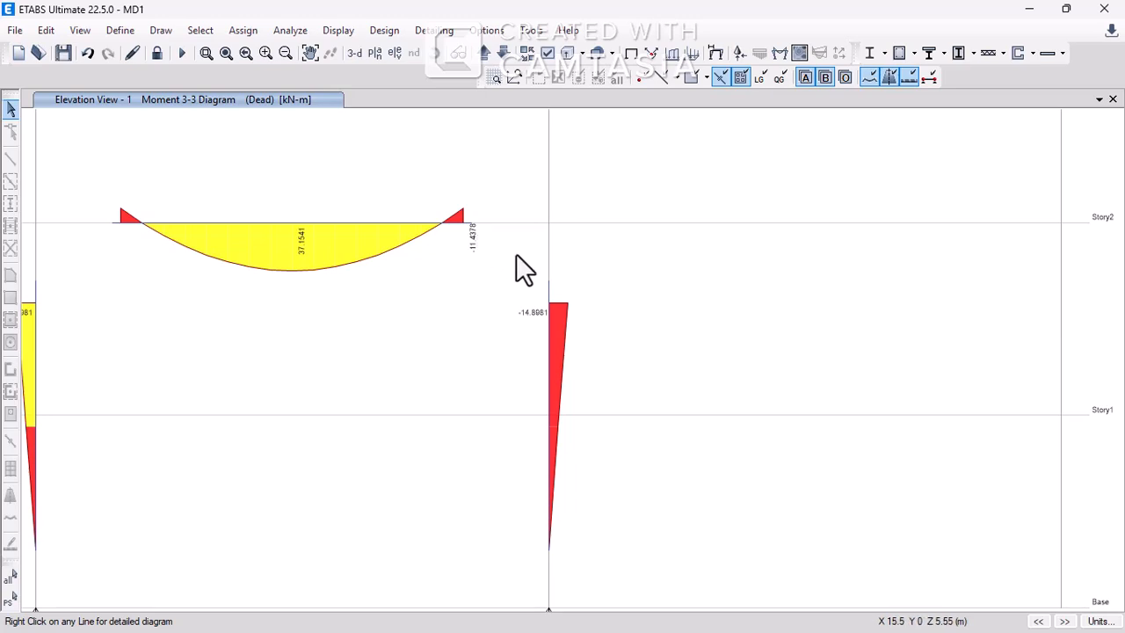
scroll(515, 253, down, 4)
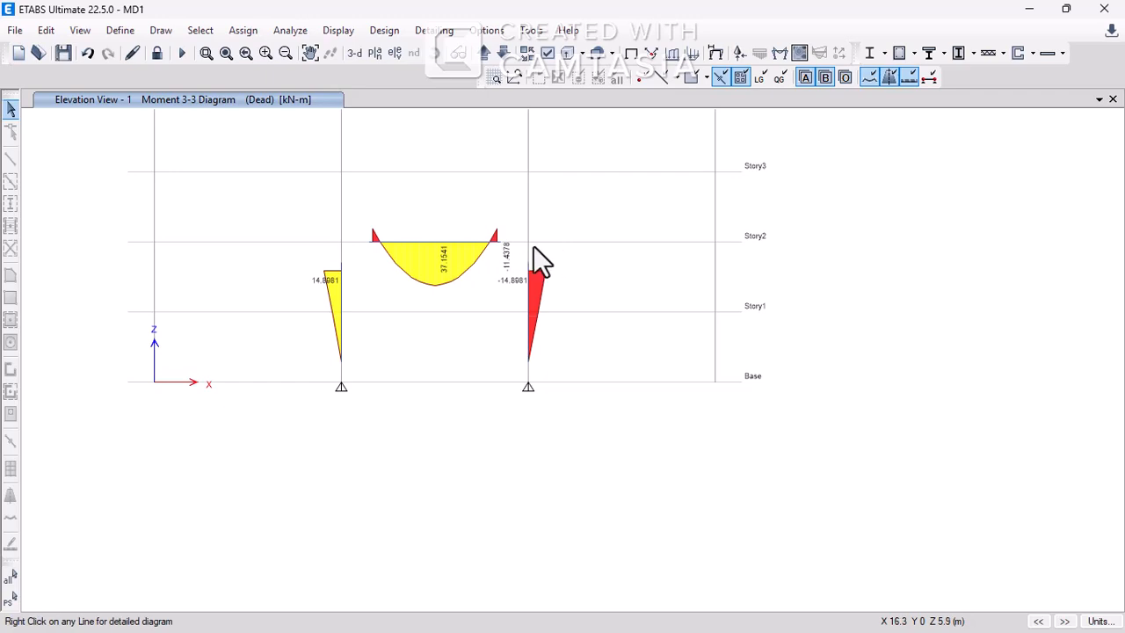
mouse_move(535, 256)
middle_drag(534, 282, 535, 359)
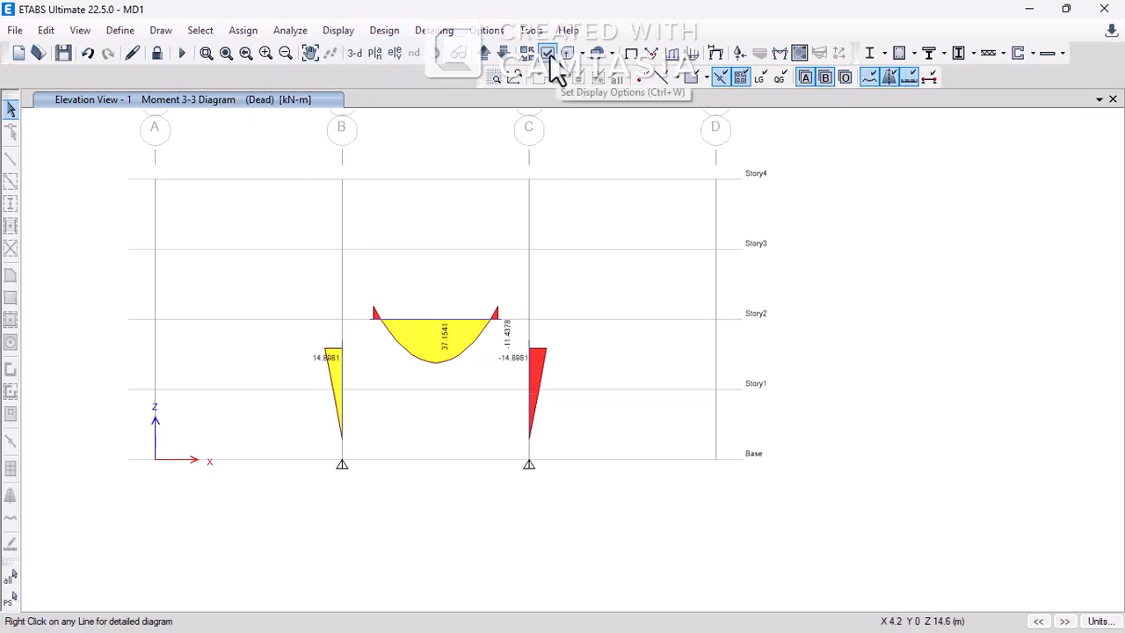
- Turn on Extrude Frames, turn off object shrink, and inspect the beam-column joints at Story2
key(ctrl+w)
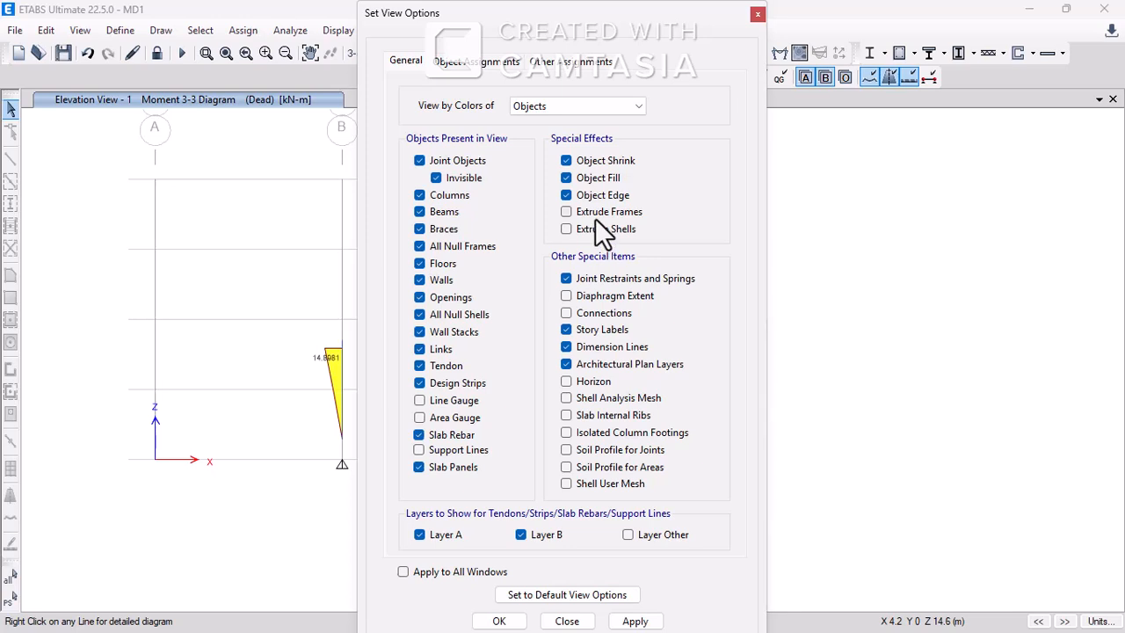
click(645, 620)
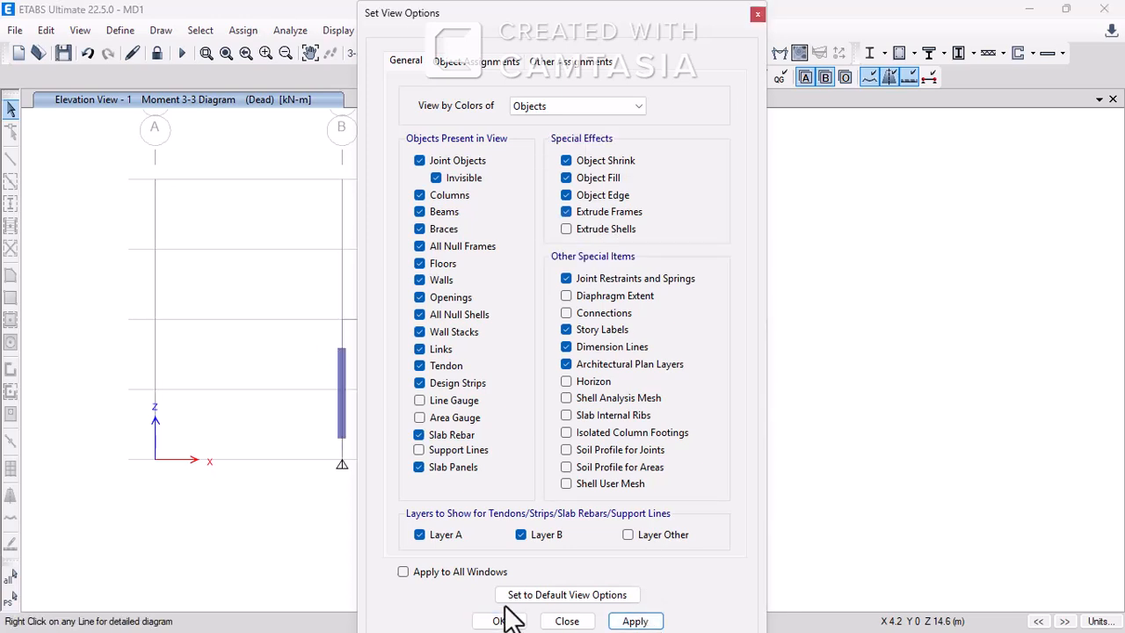
click(501, 620)
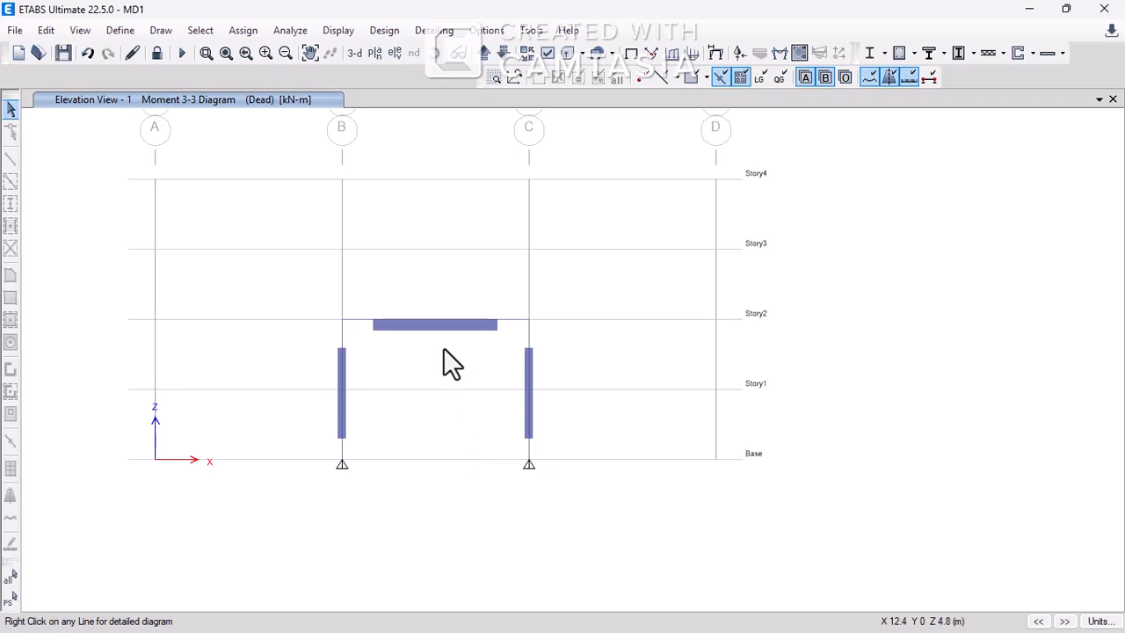
click(530, 64)
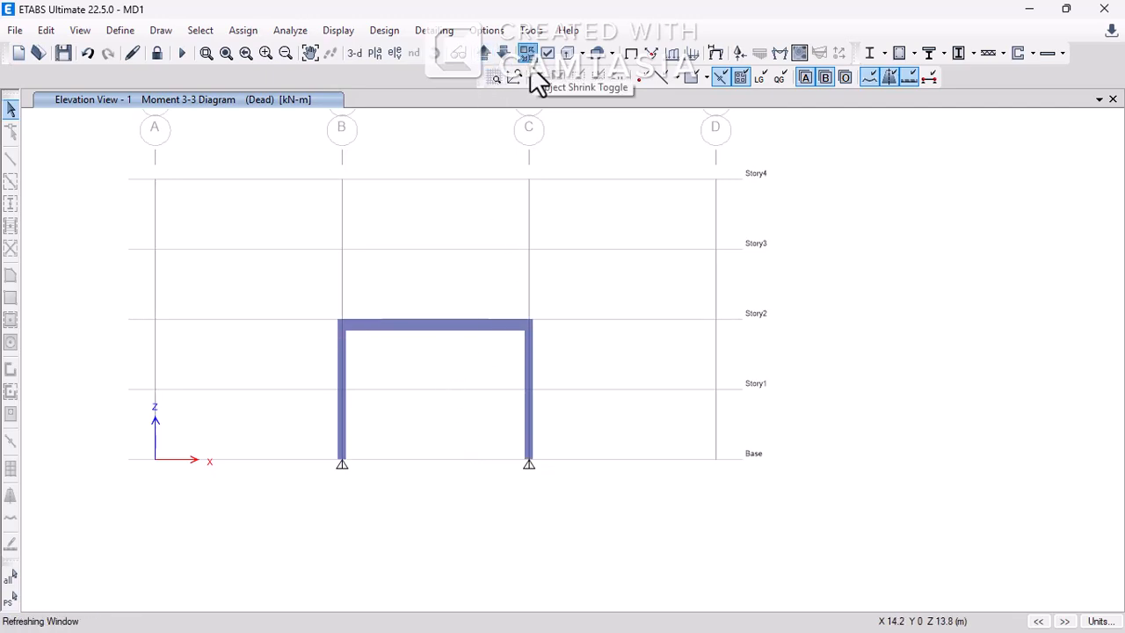
scroll(521, 334, up, 5)
scroll(546, 258, up, 1)
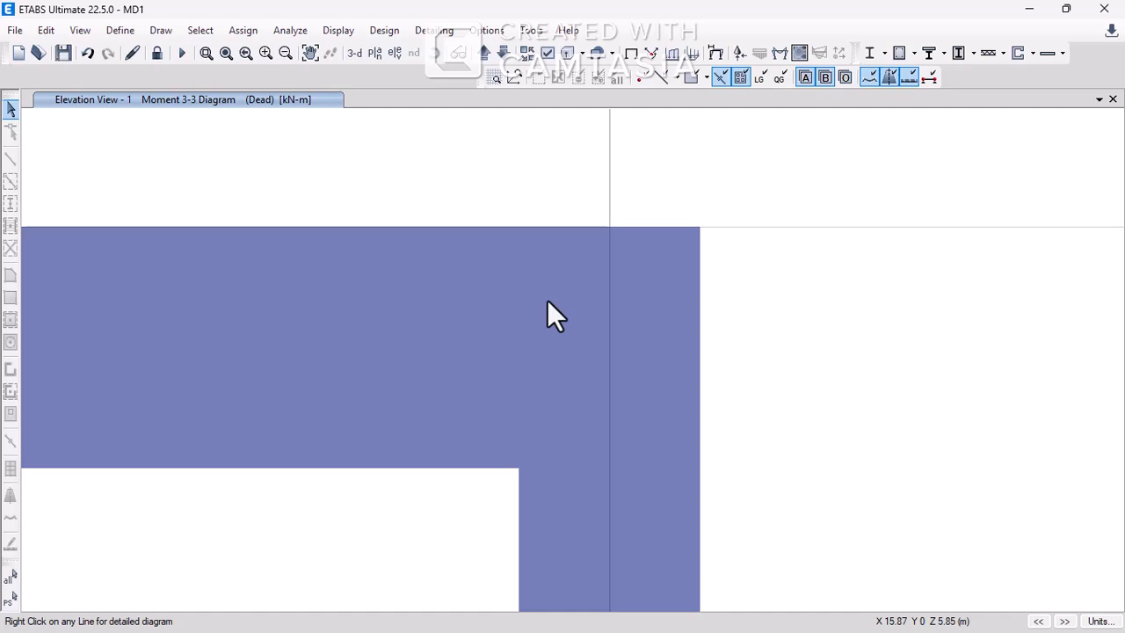
scroll(546, 299, down, 5)
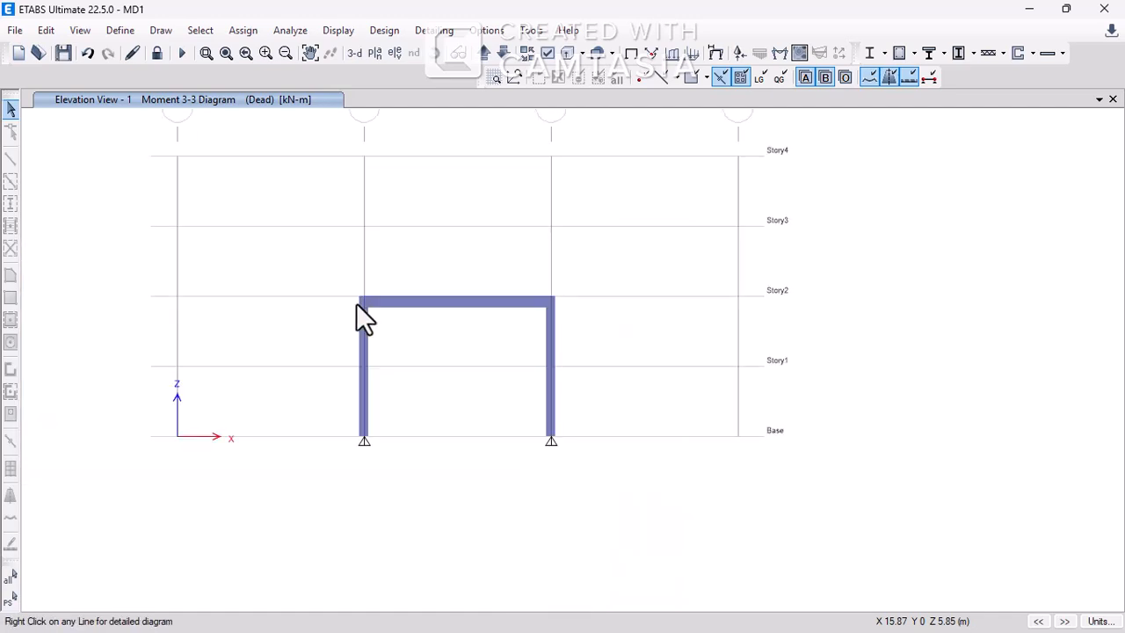
scroll(359, 317, up, 3)
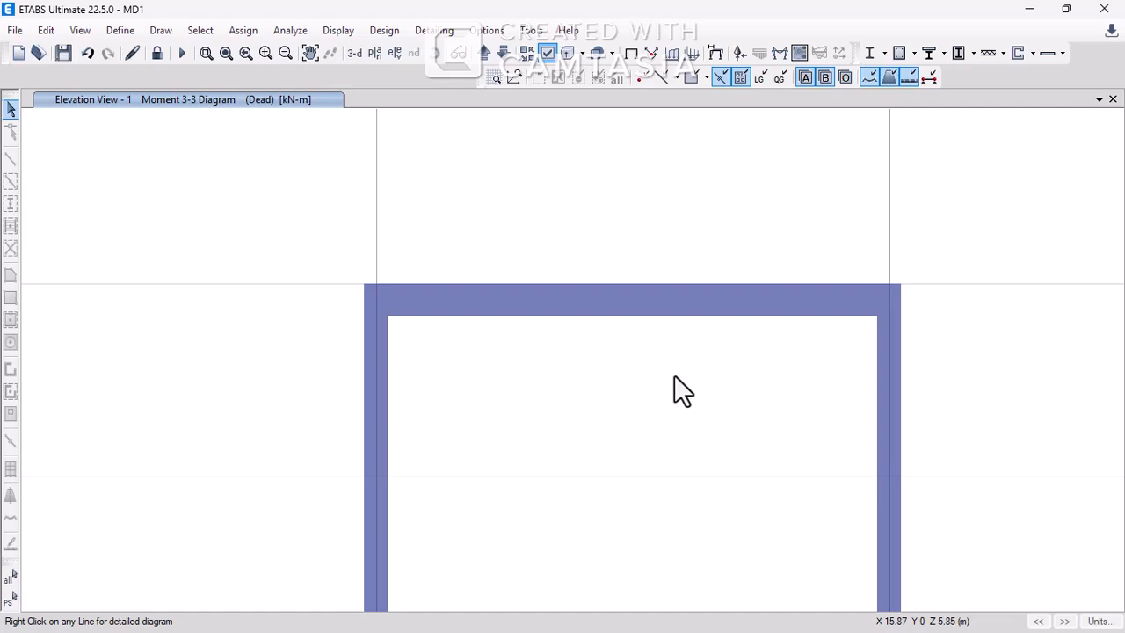
- Enable Extrude Shells together with Extrude Frames and inspect the beam-column overlap at the Story2 joint on grid C
key(ctrl+w)
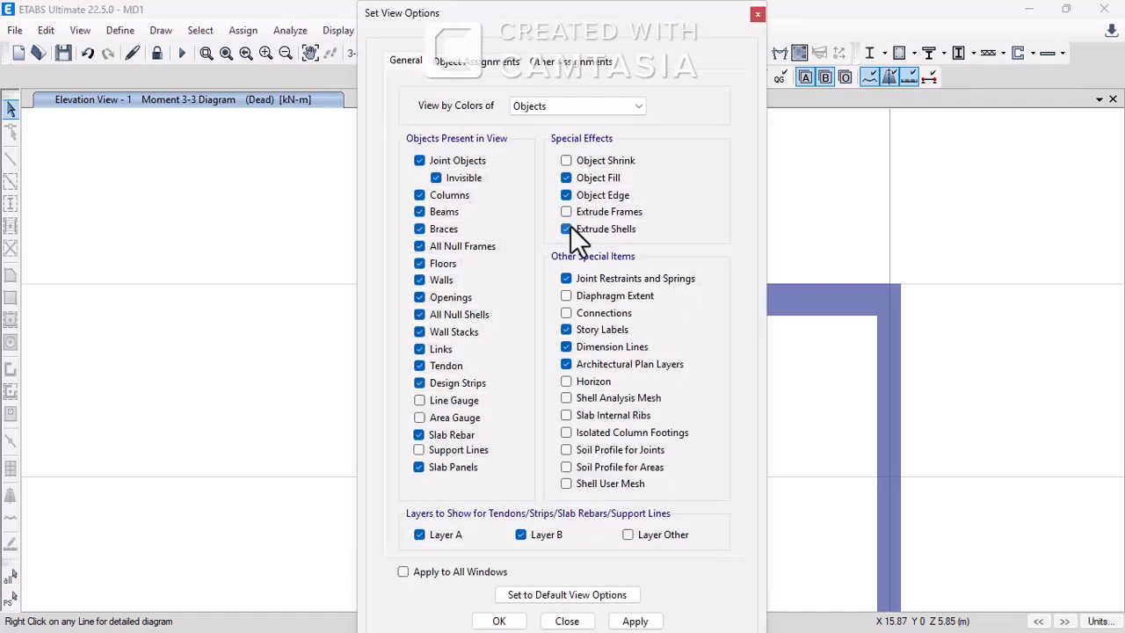
click(565, 212)
click(634, 620)
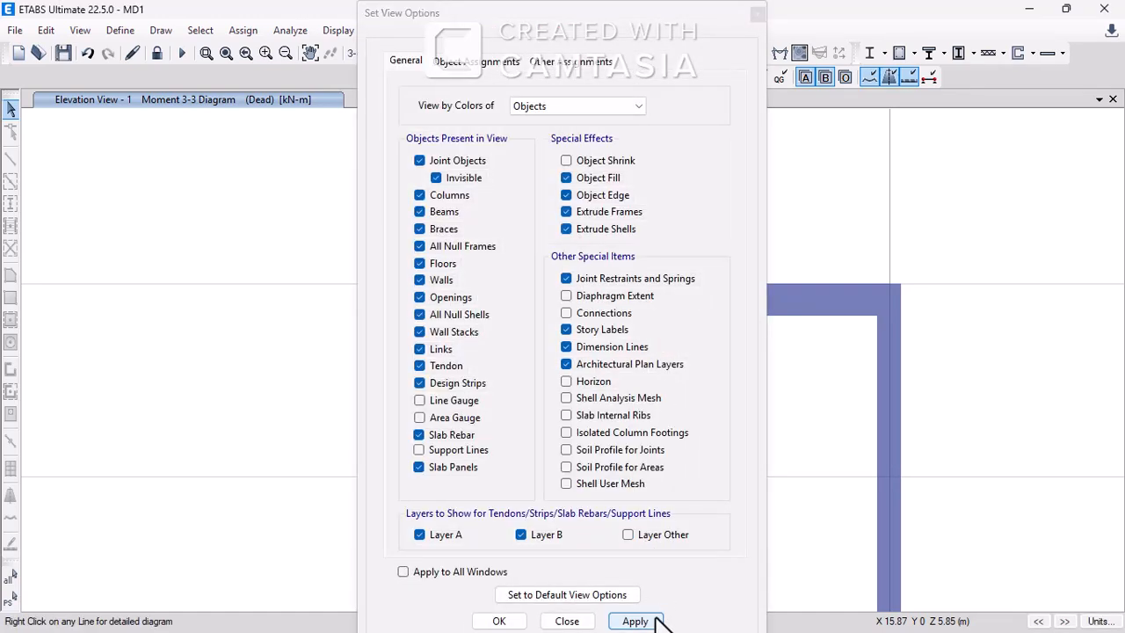
click(518, 621)
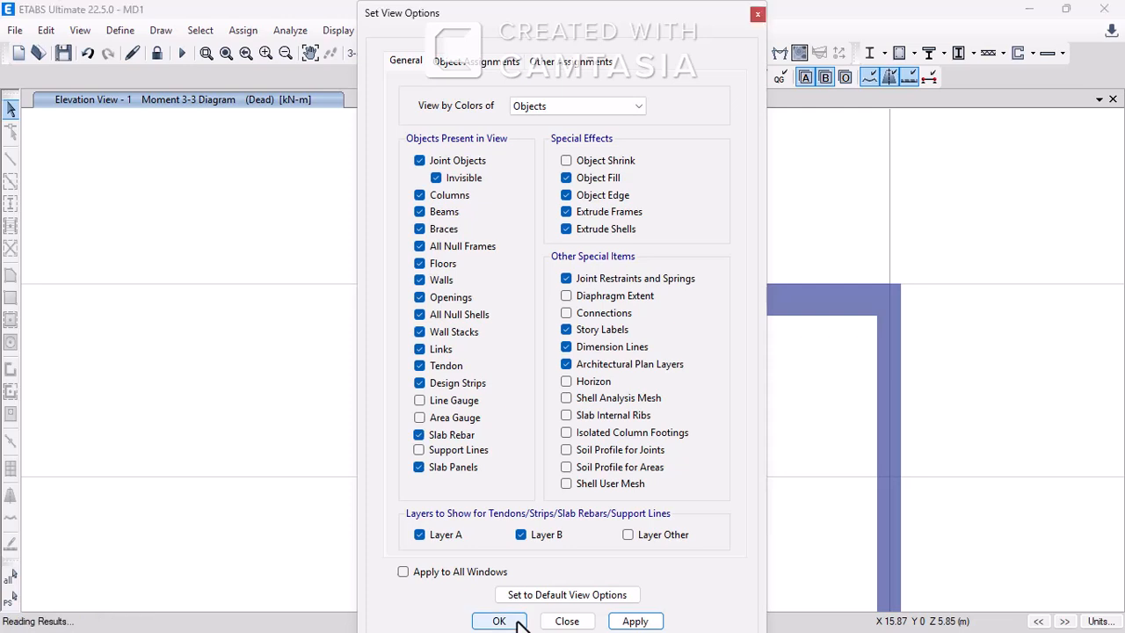
middle_drag(622, 406, 467, 333)
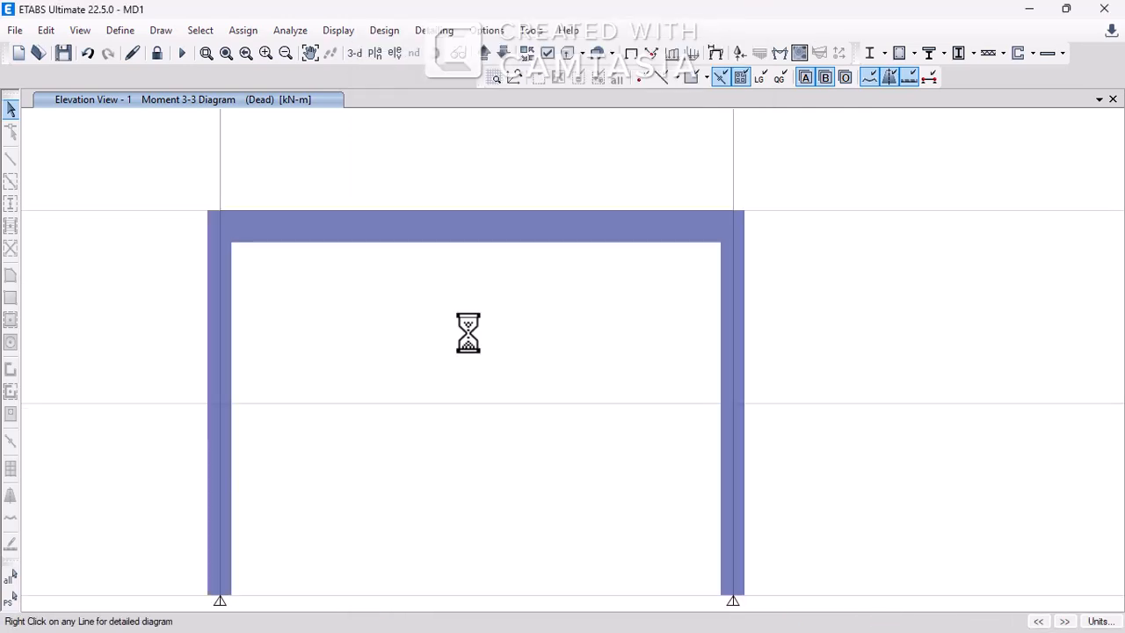
scroll(719, 219, up, 2)
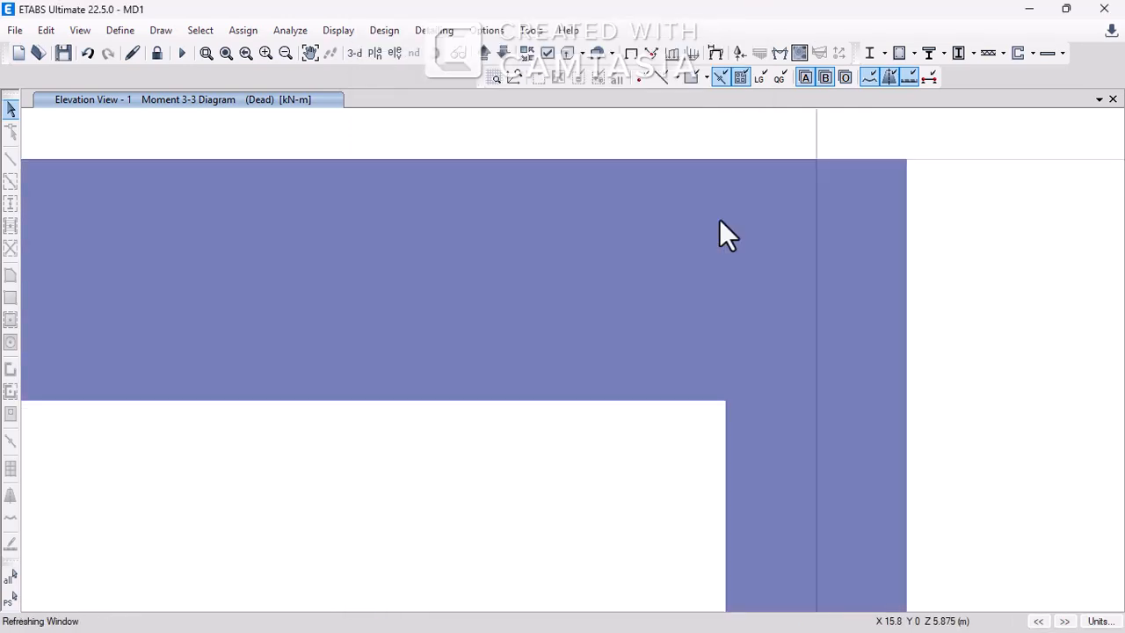
scroll(719, 220, down, 2)
middle_drag(718, 223, 651, 290)
scroll(655, 290, up, 5)
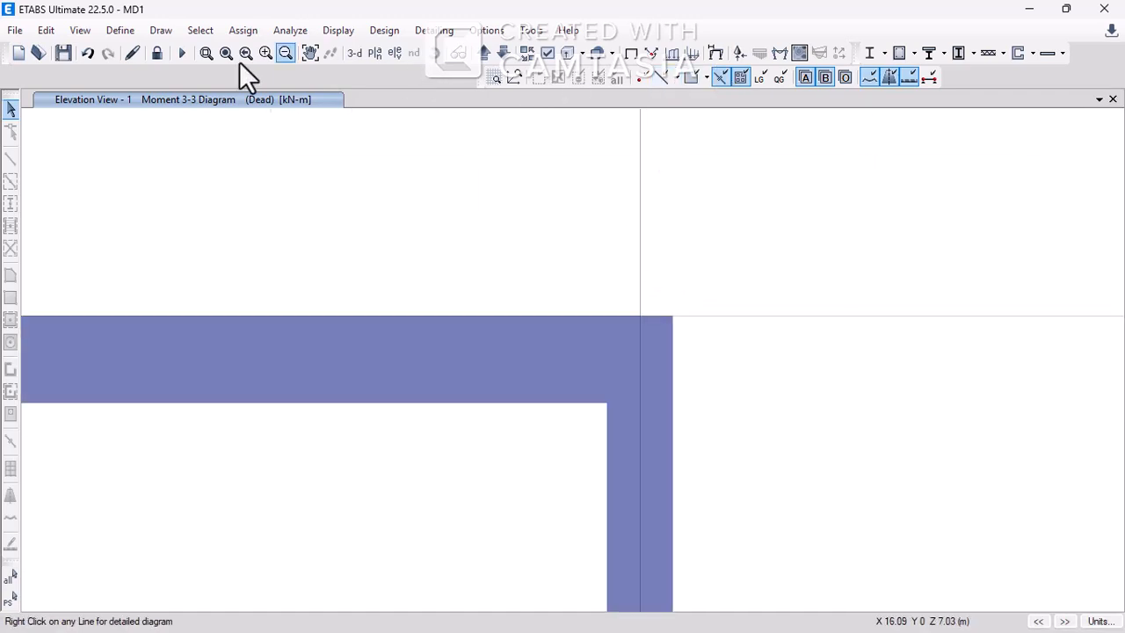
- Unlock the model, then enable Extrude Shells and Extrude Frames in the view of elevation 1
click(163, 57)
click(603, 391)
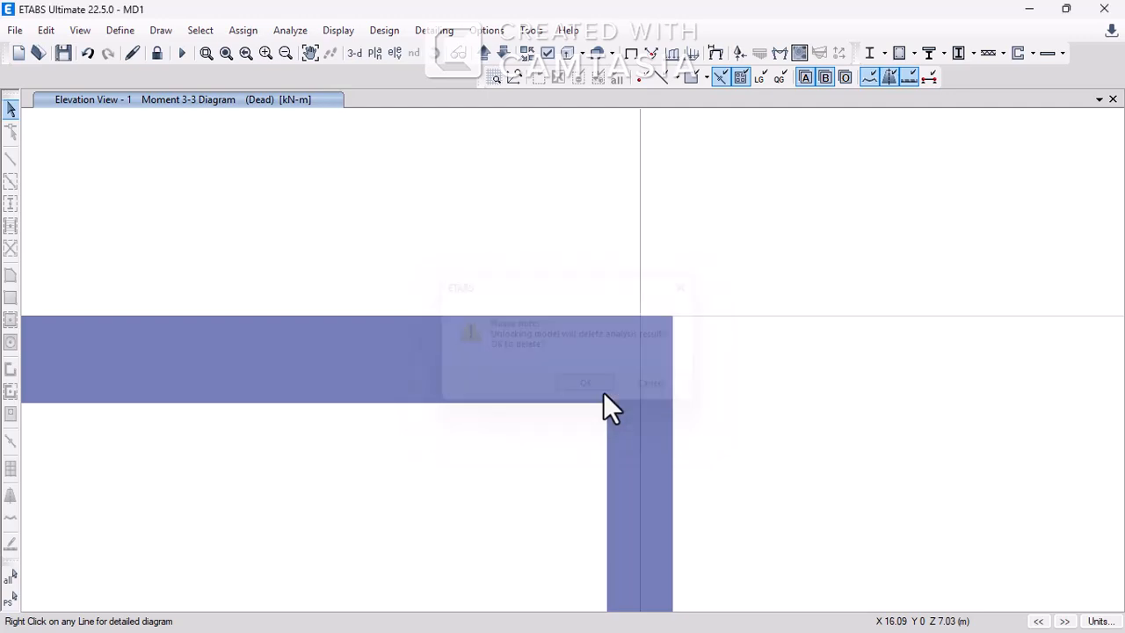
click(546, 54)
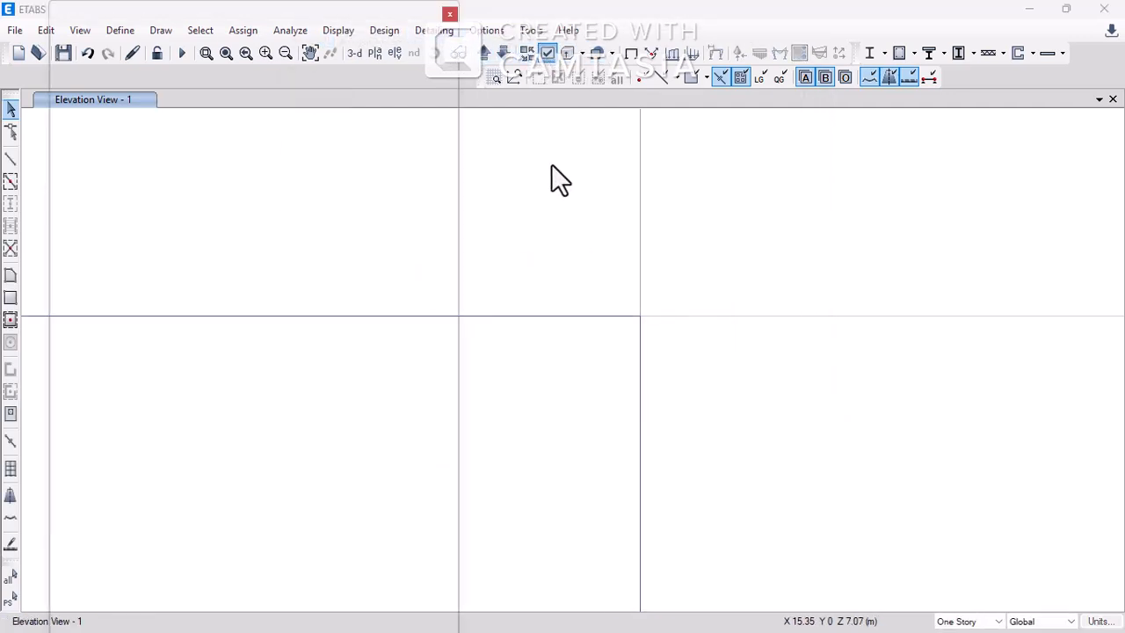
click(586, 229)
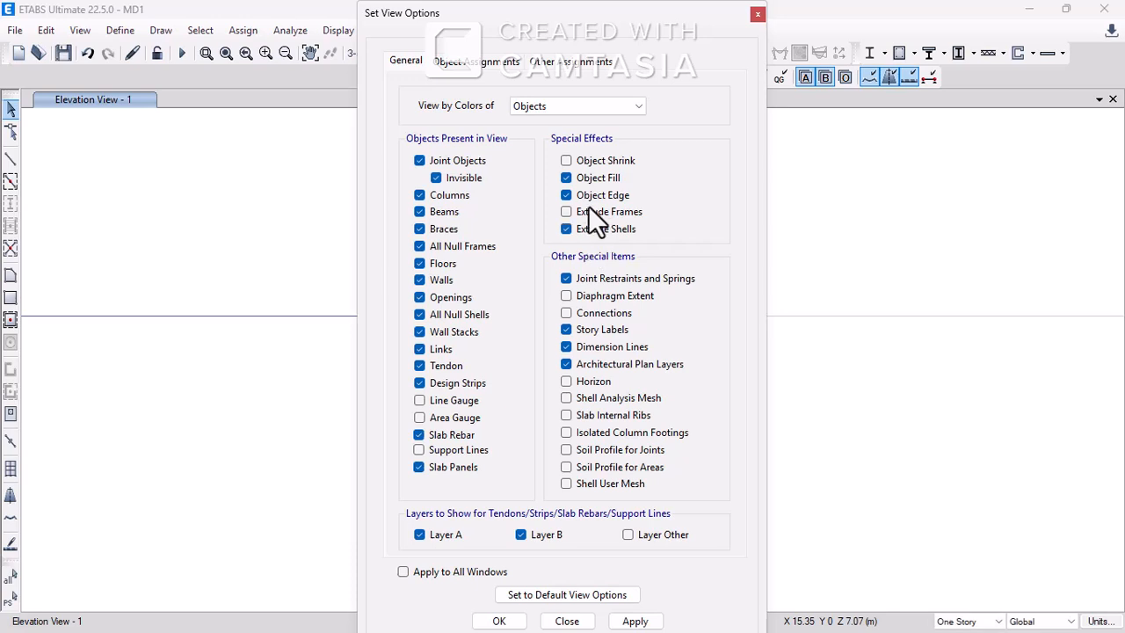
click(588, 212)
click(634, 620)
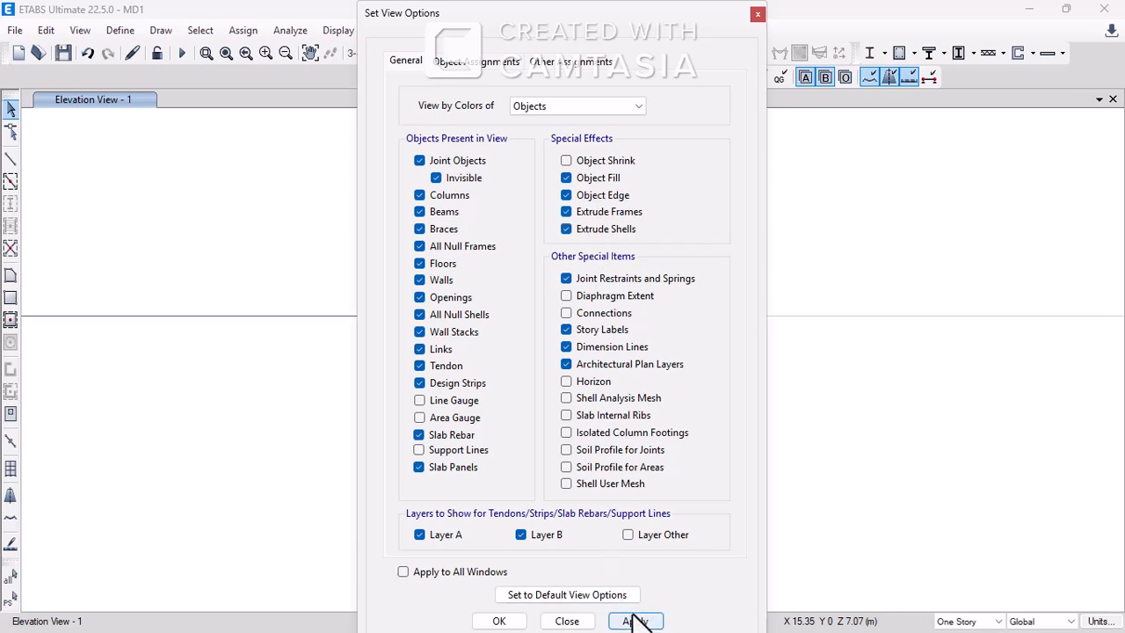
click(499, 620)
- Inspect the extruded portal frame in the 3-D view, examining the beam-column overlap at the Story2 joint on grid B
scroll(596, 457, down, 8)
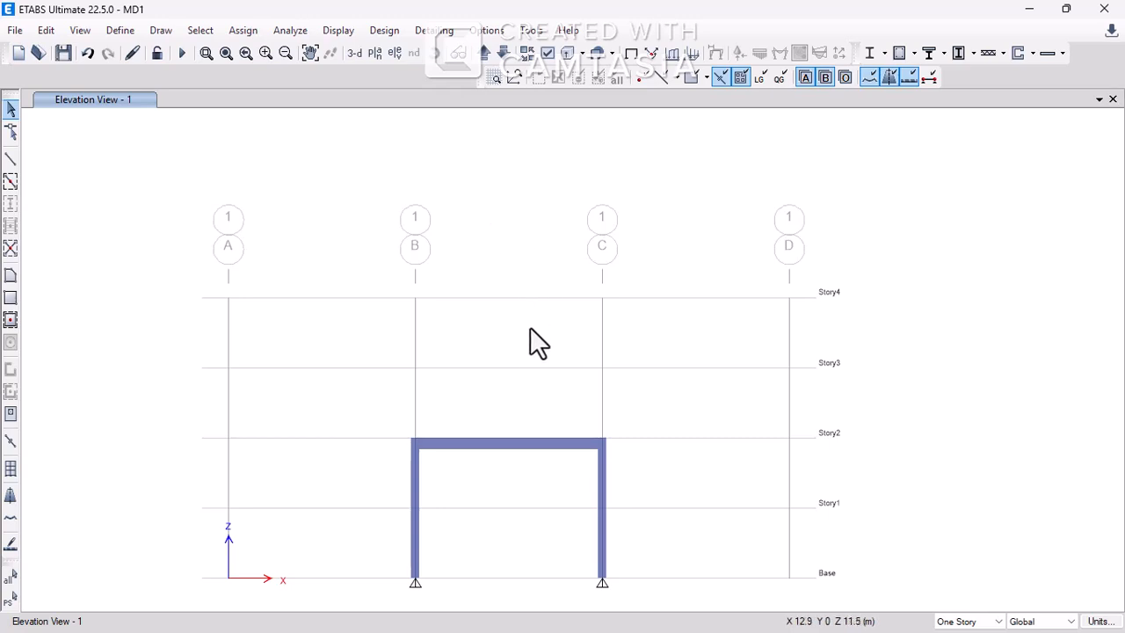
middle_drag(552, 366, 540, 331)
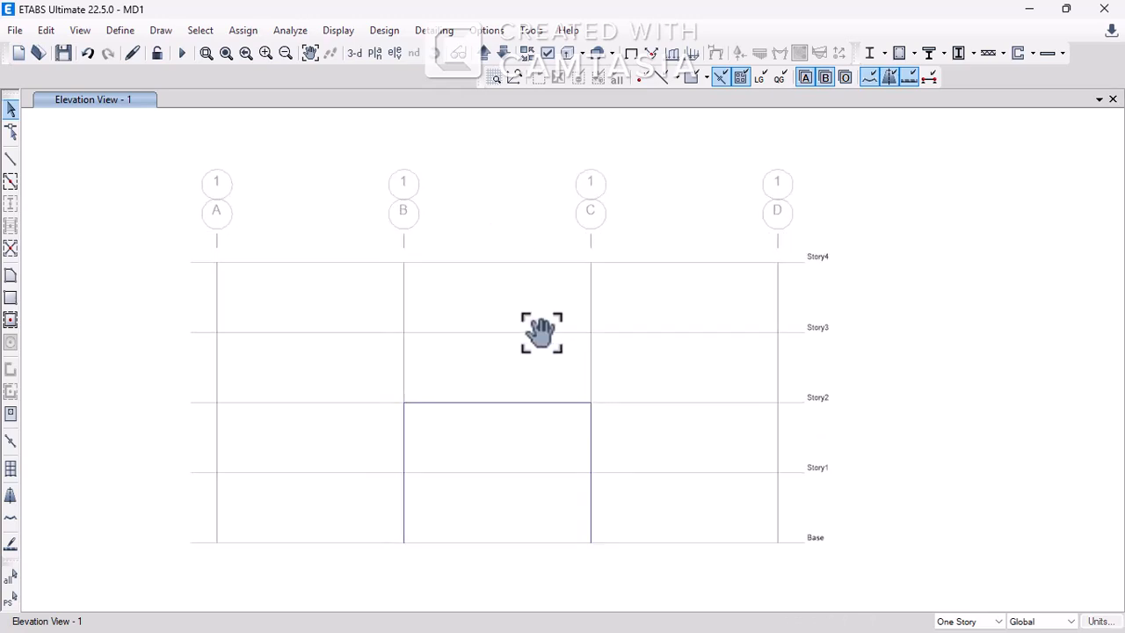
click(352, 53)
click(435, 54)
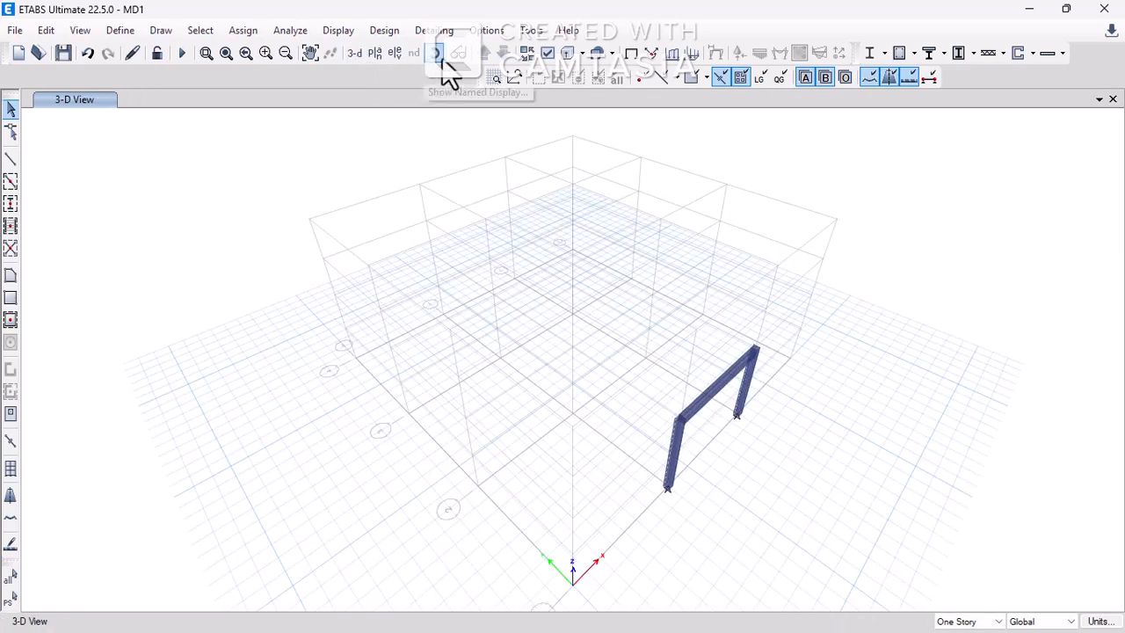
drag(678, 446, 482, 323)
scroll(465, 314, up, 3)
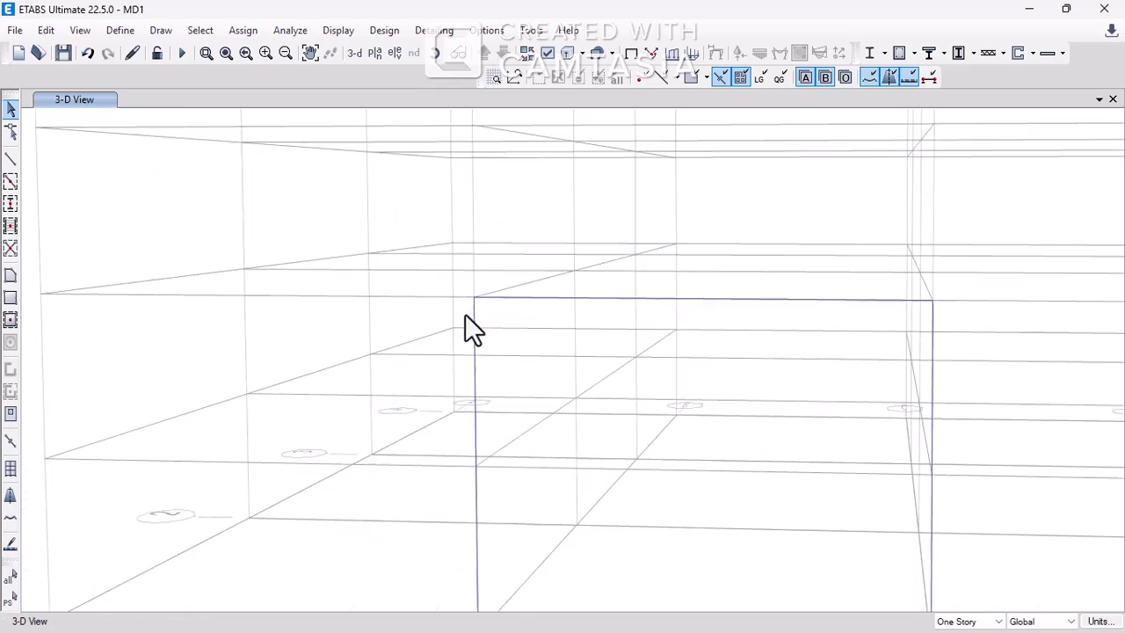
click(435, 53)
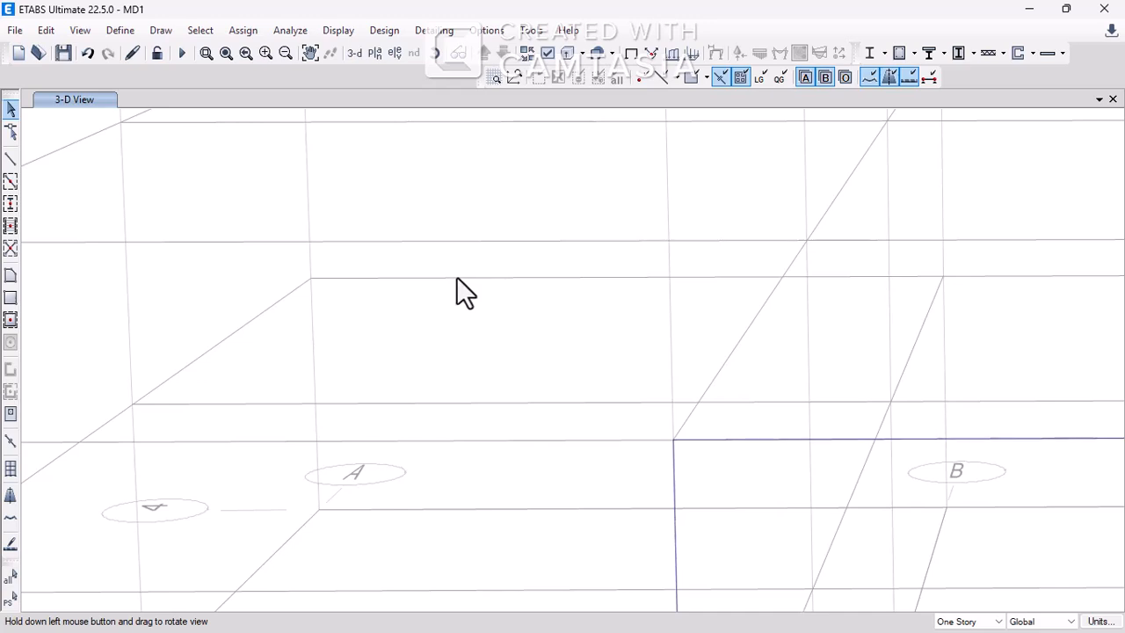
mouse_move(456, 276)
mouse_down()
mouse_move(421, 255)
mouse_move(458, 241)
mouse_move(468, 259)
mouse_up()
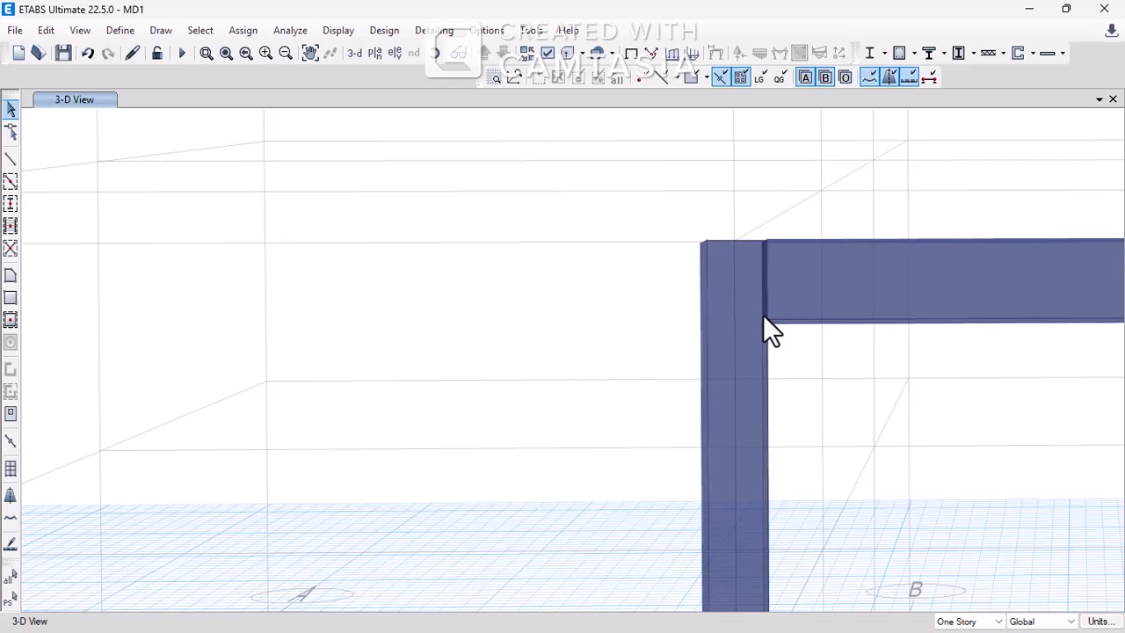
scroll(773, 334, down, 5)
middle_drag(824, 352, 500, 288)
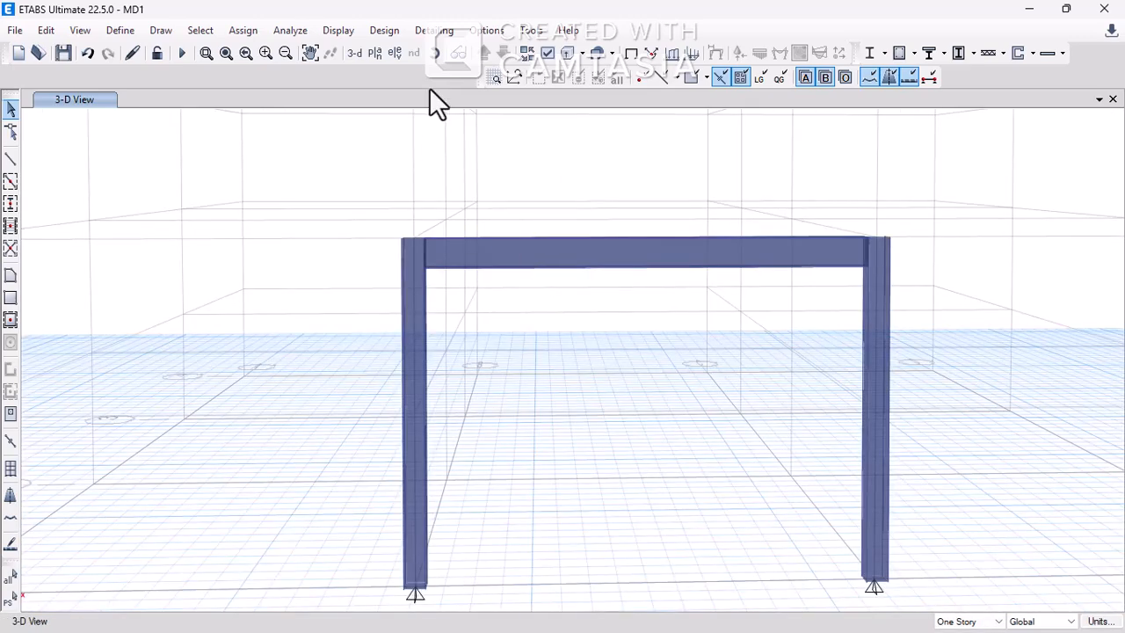
- Assign defined end length offsets to the Story2 beam, with End-I and End-J at 0 mm and a rigid-zone factor of 0
drag(362, 170, 978, 498)
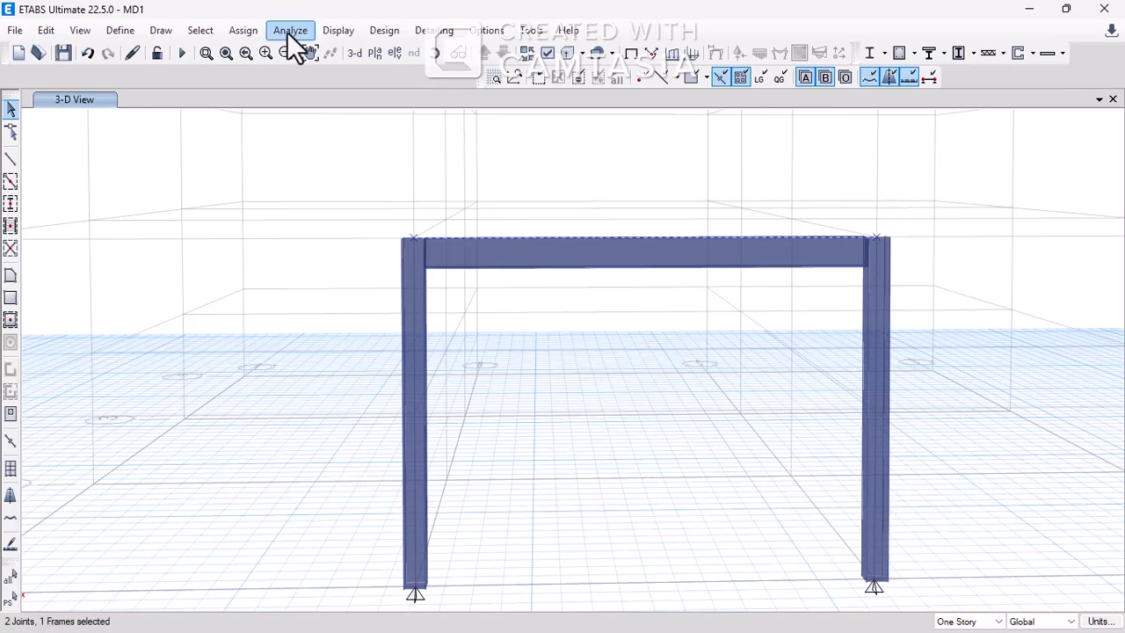
click(254, 34)
mouse_move(275, 70)
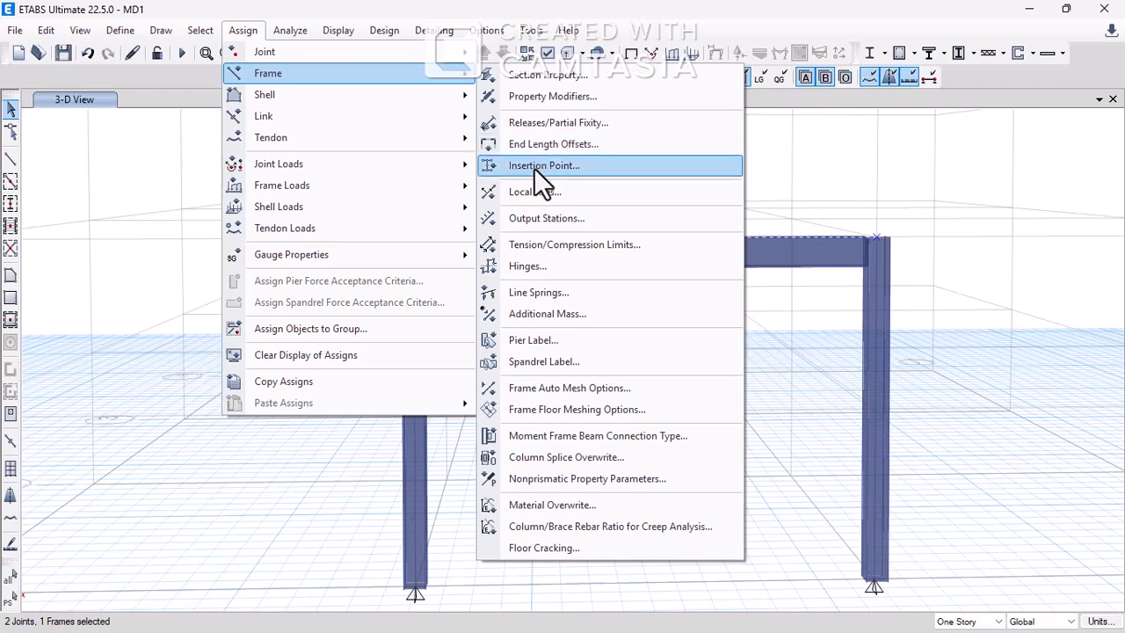
click(535, 144)
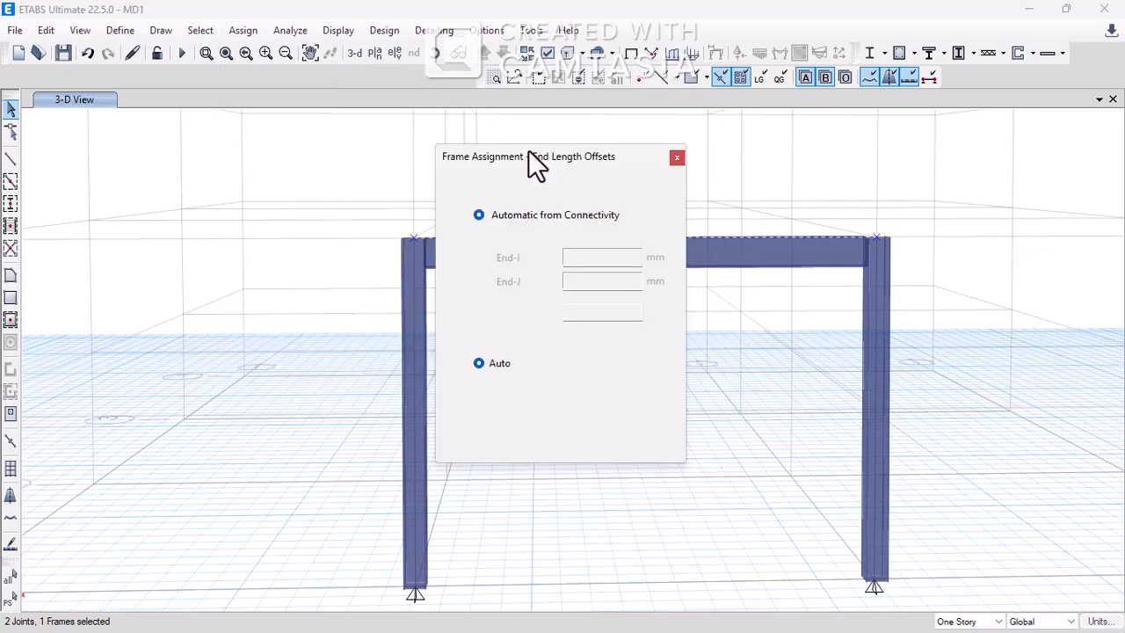
click(518, 243)
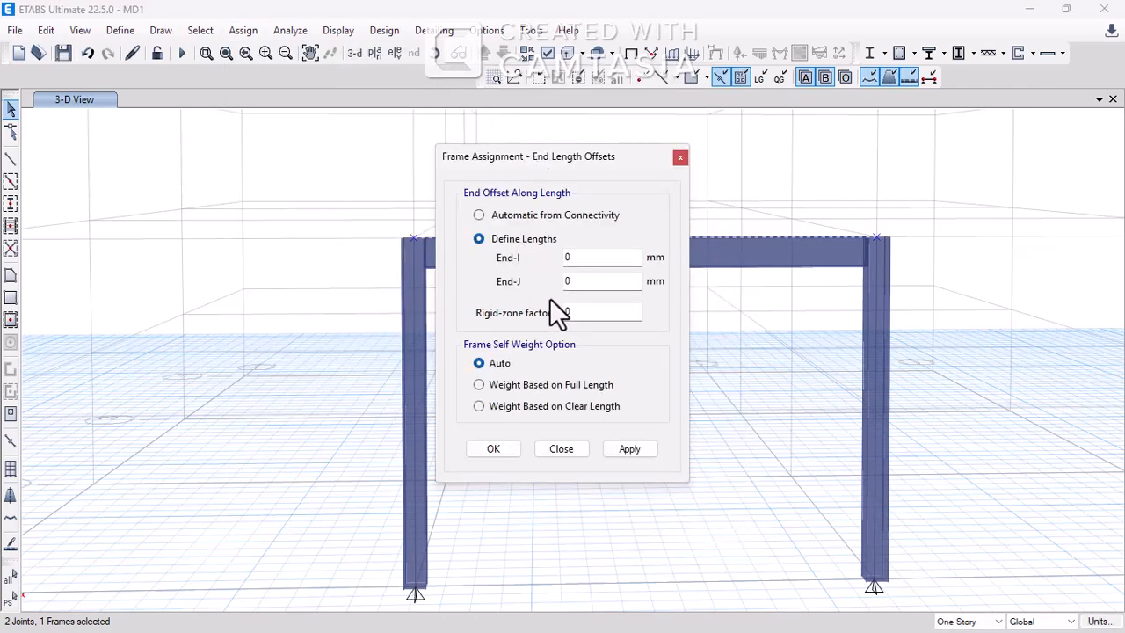
click(627, 446)
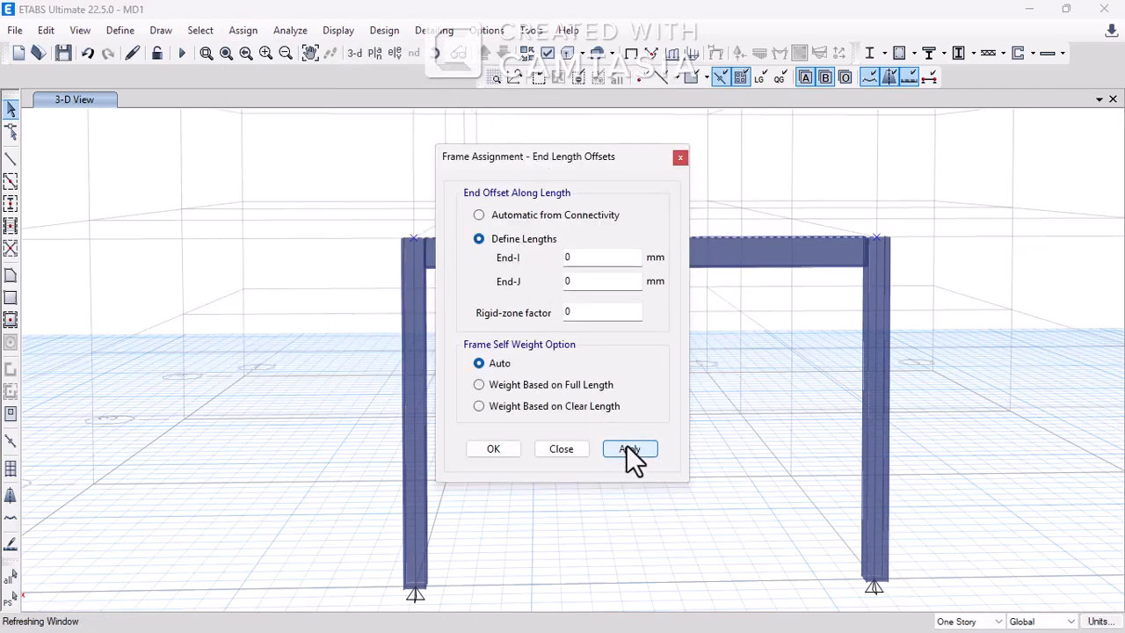
click(506, 454)
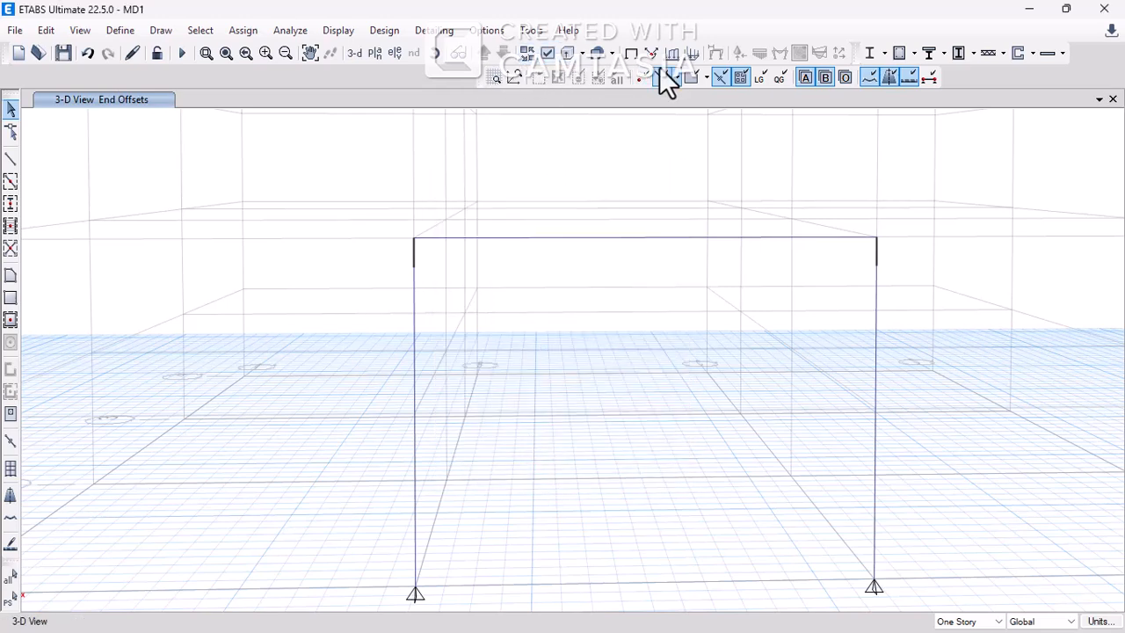
- Turn off Extrude Frames and Extrude Shells in the 3-D view showing the end offsets
click(545, 59)
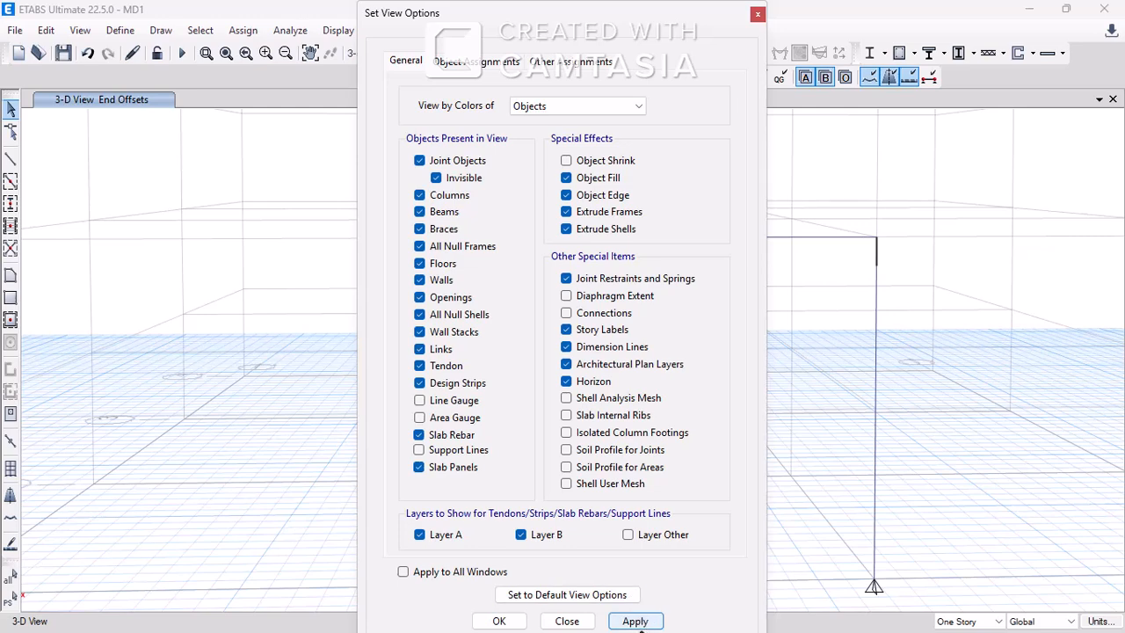
click(635, 620)
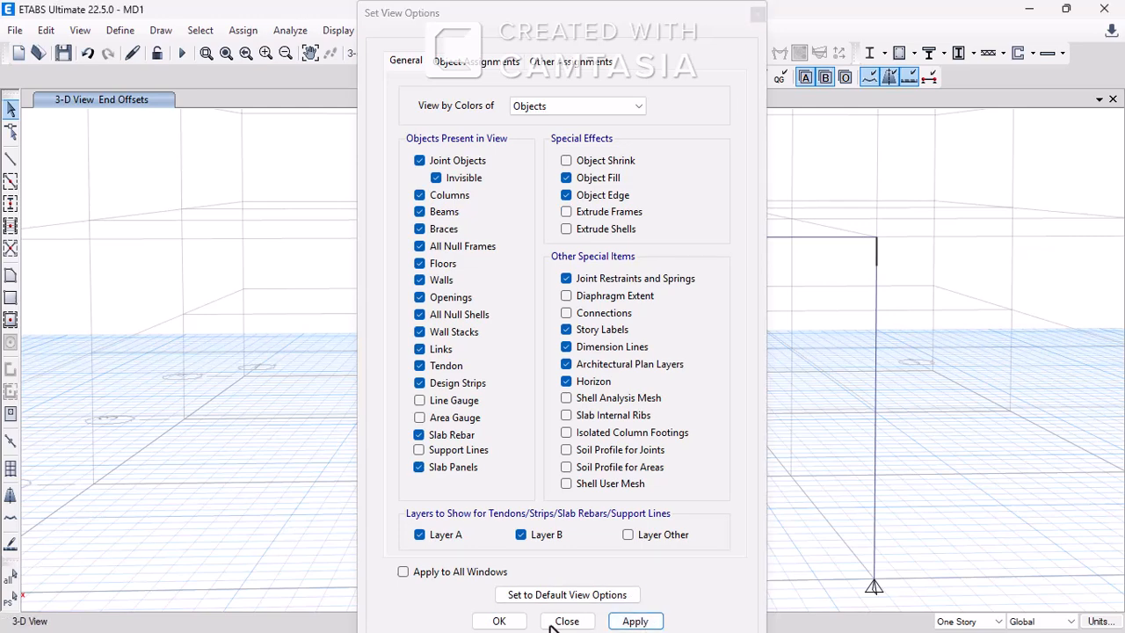
click(518, 621)
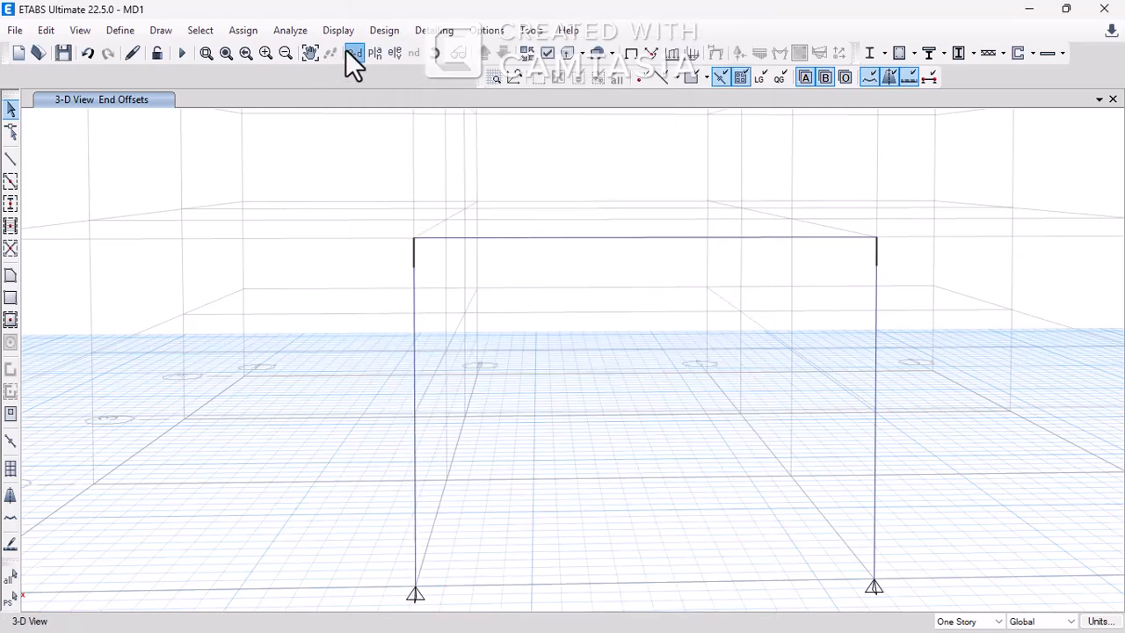
- Switch from the 3-D view to the elevation along grid line 1
click(350, 51)
click(381, 56)
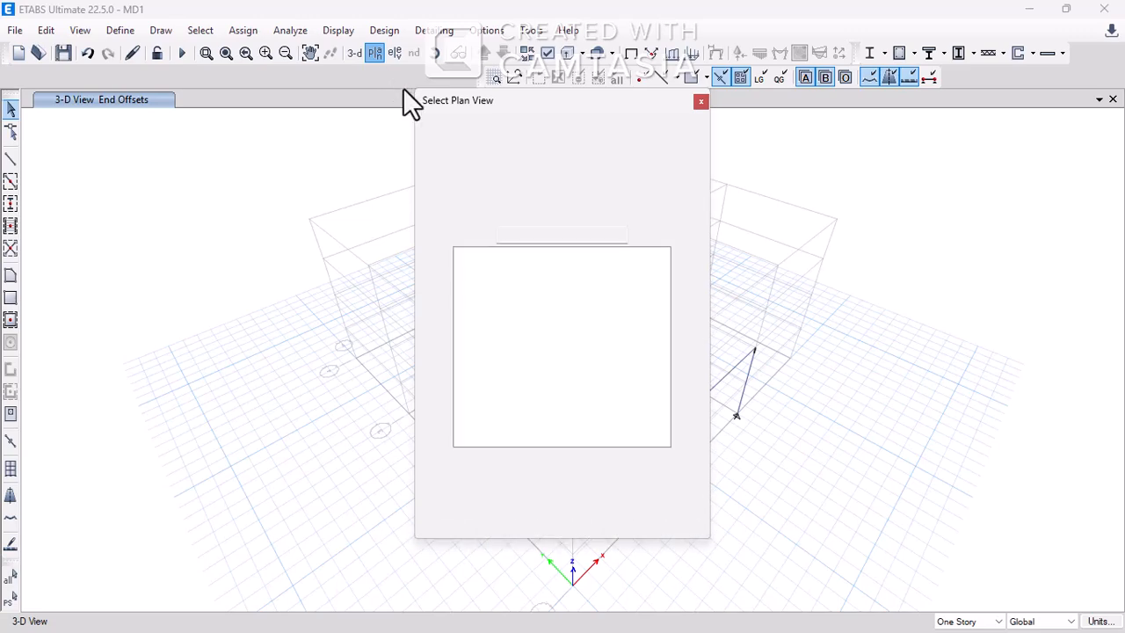
click(700, 103)
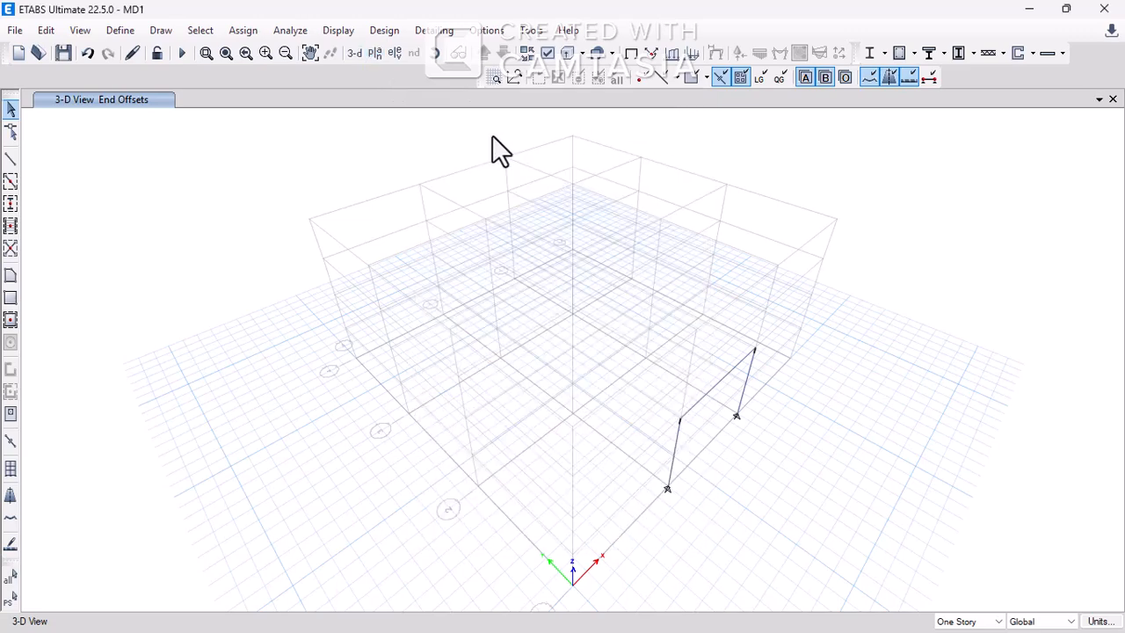
click(391, 53)
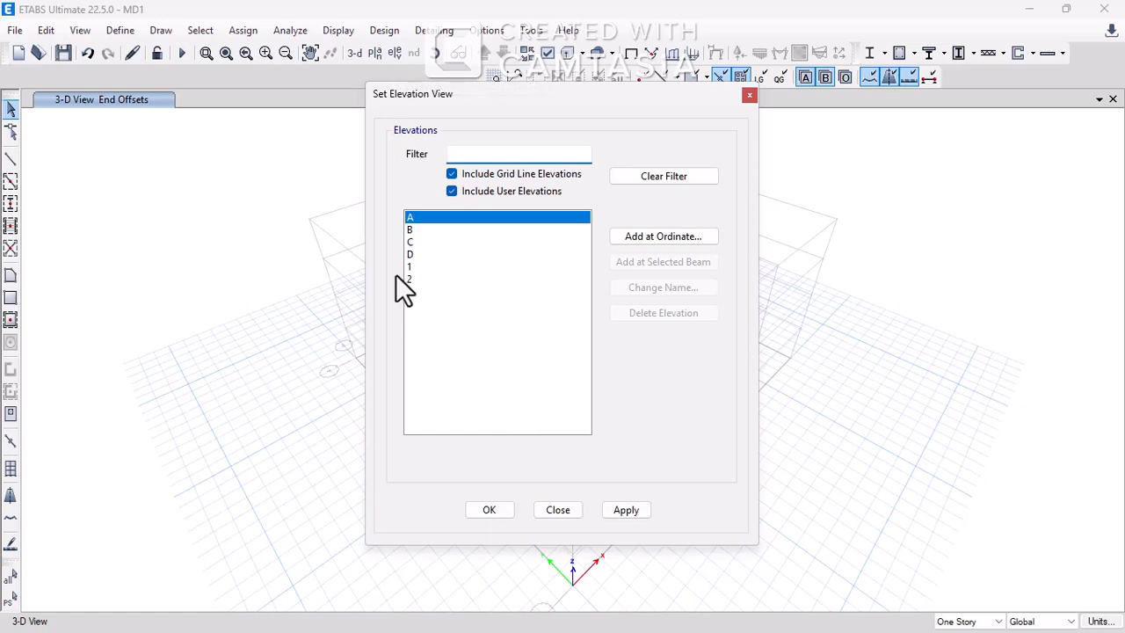
click(406, 267)
click(624, 511)
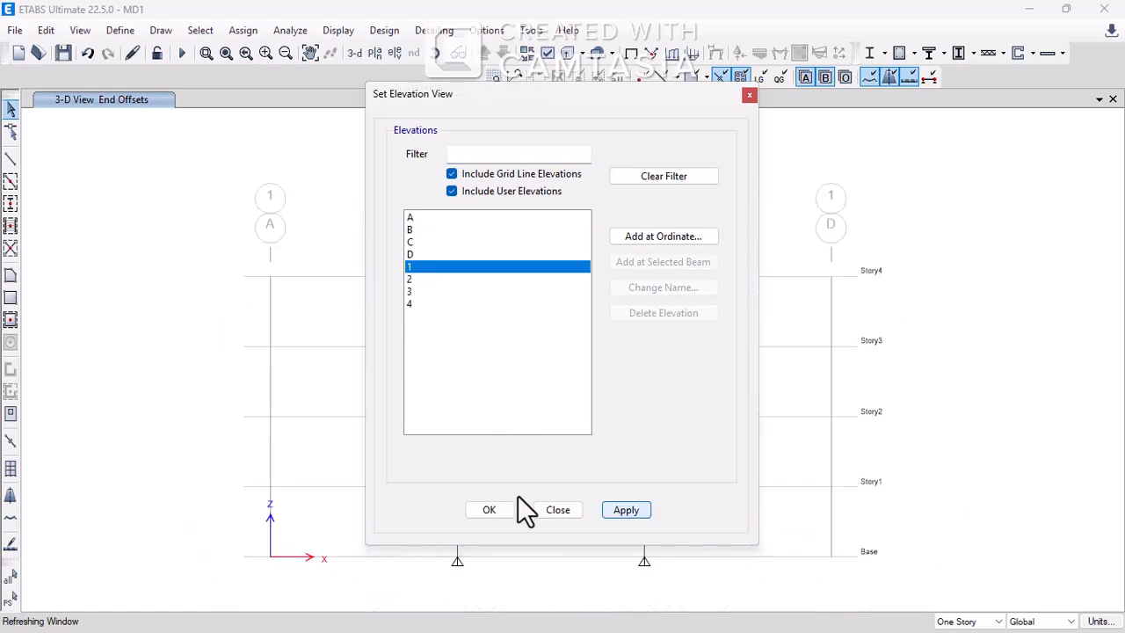
click(491, 508)
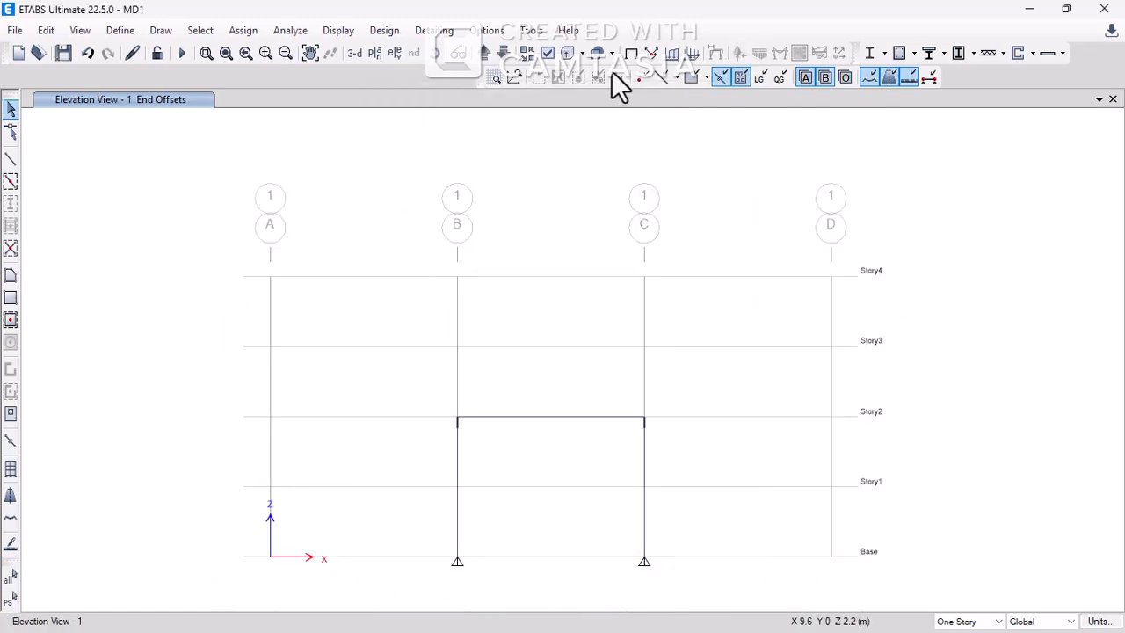
- Run the analysis and display the filled Moment 3-3 diagram for the Dead case with values at controlling stations
click(181, 52)
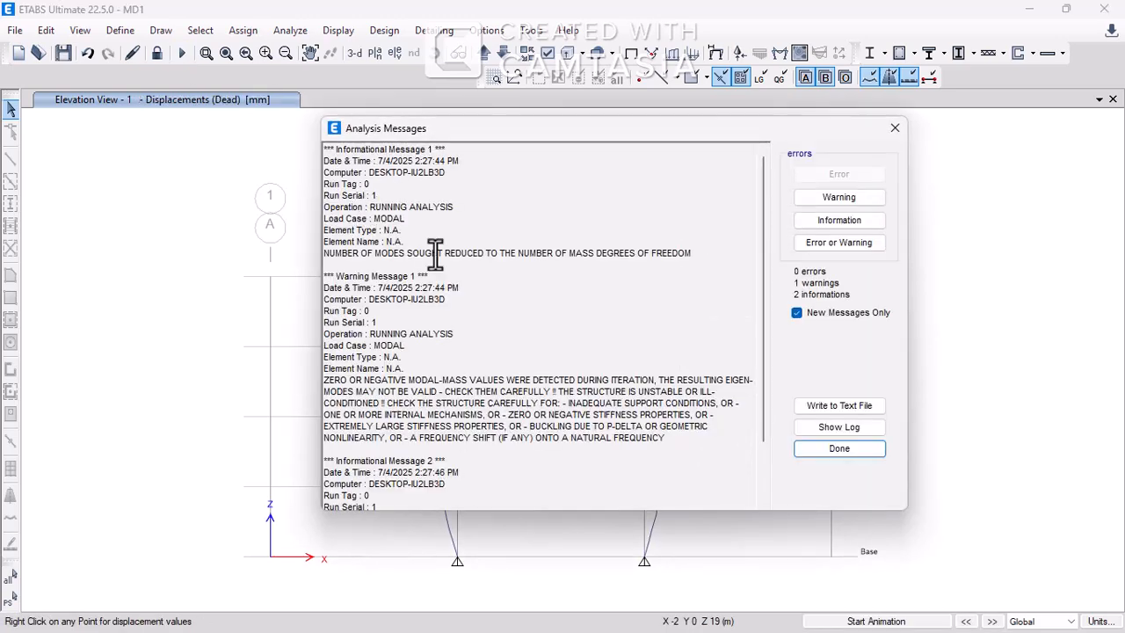
click(856, 448)
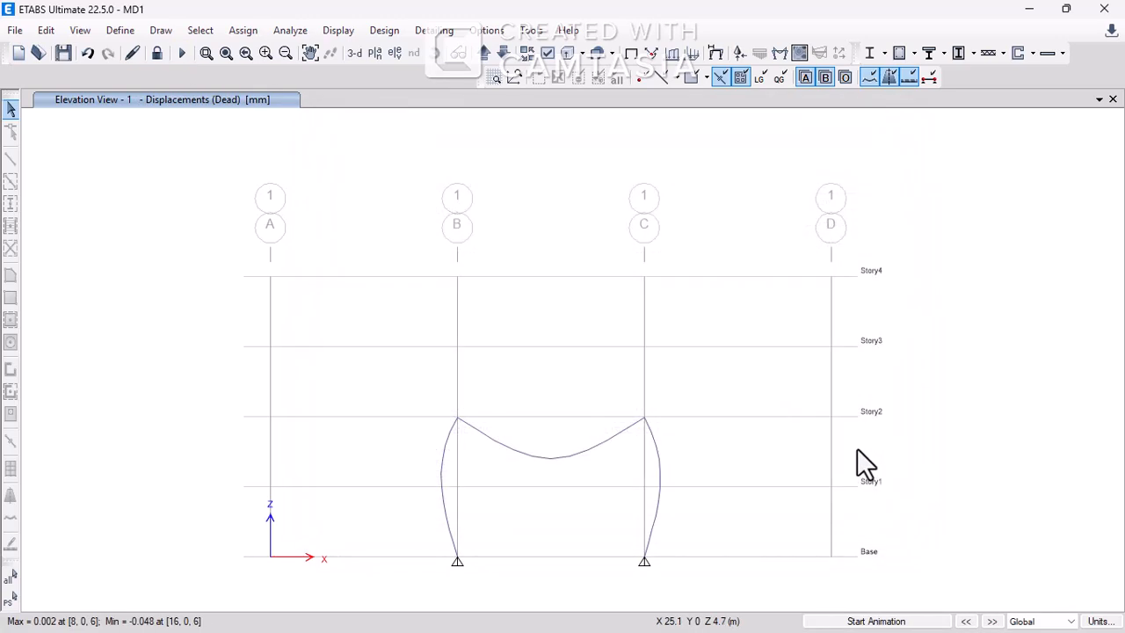
click(781, 53)
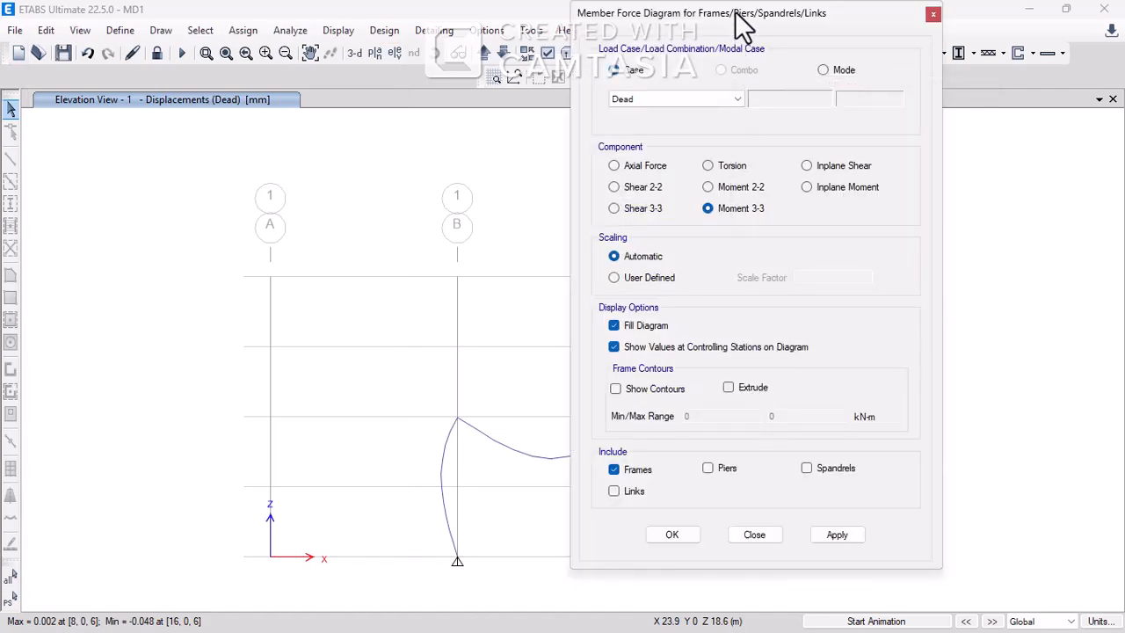
drag(740, 20, 823, 27)
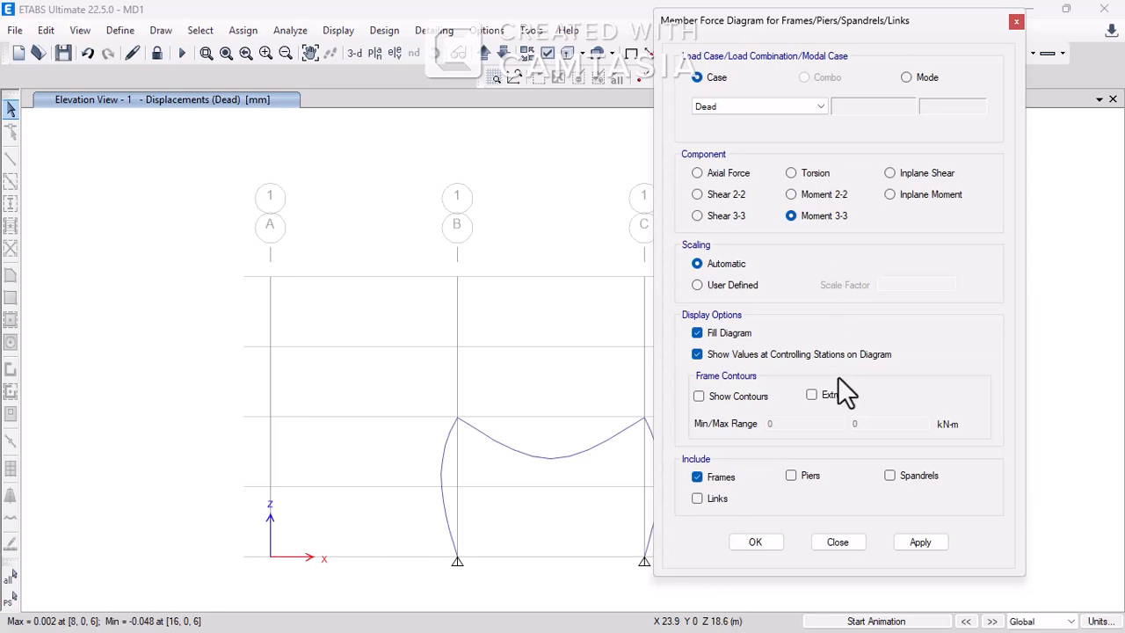
click(902, 544)
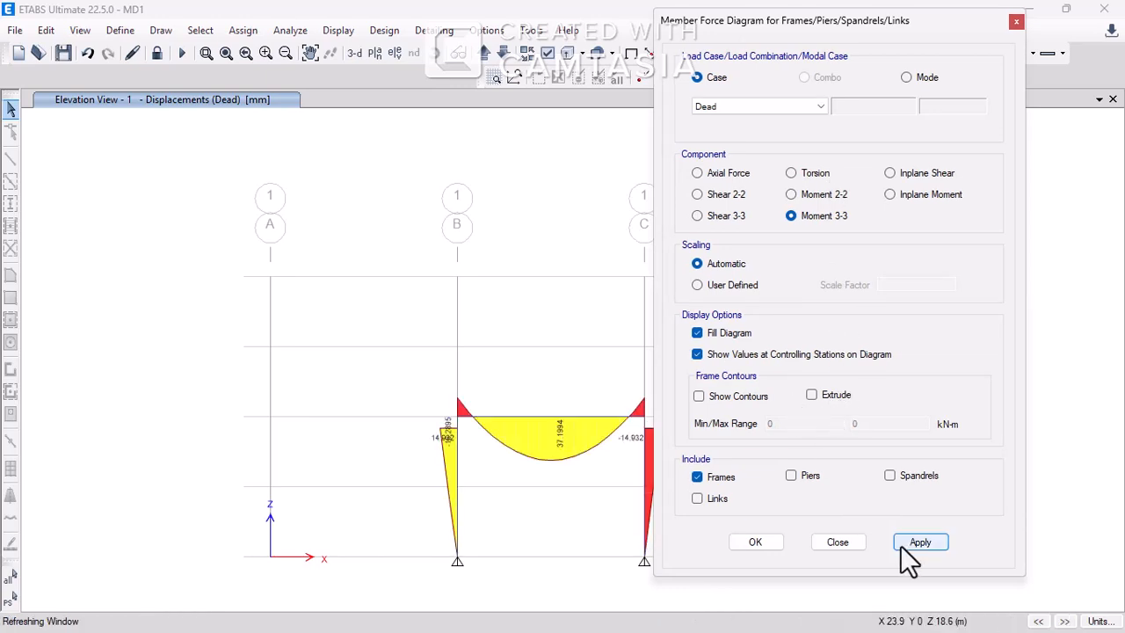
- Shrink the objects and compare the beam-end and column-top moments at the Story2 joints on grids B and C
middle_drag(549, 474, 442, 442)
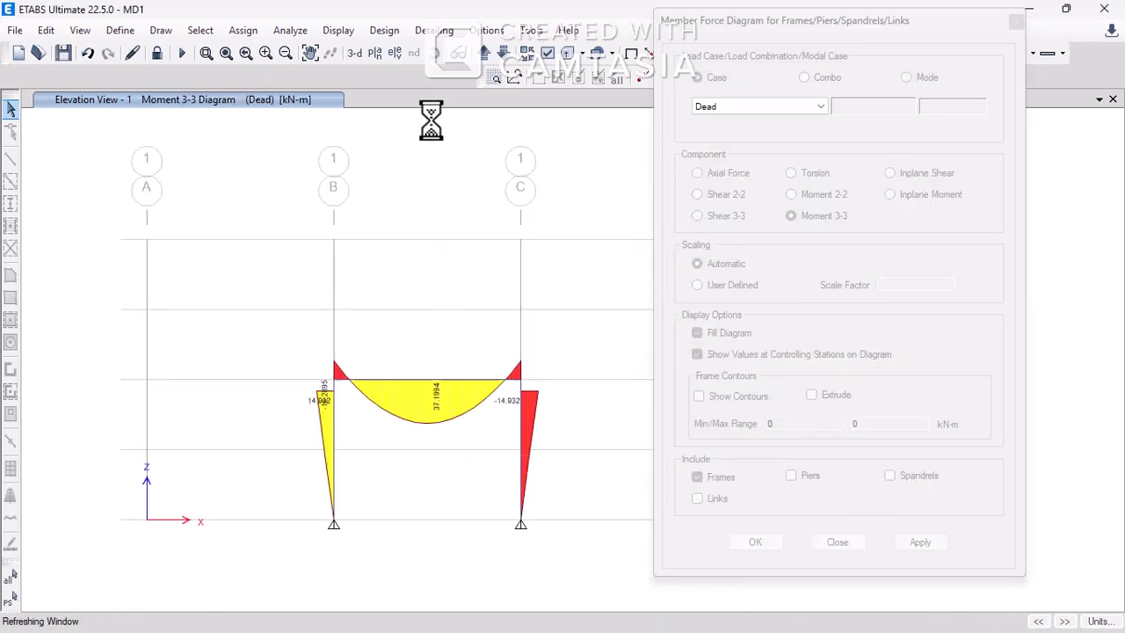
click(528, 57)
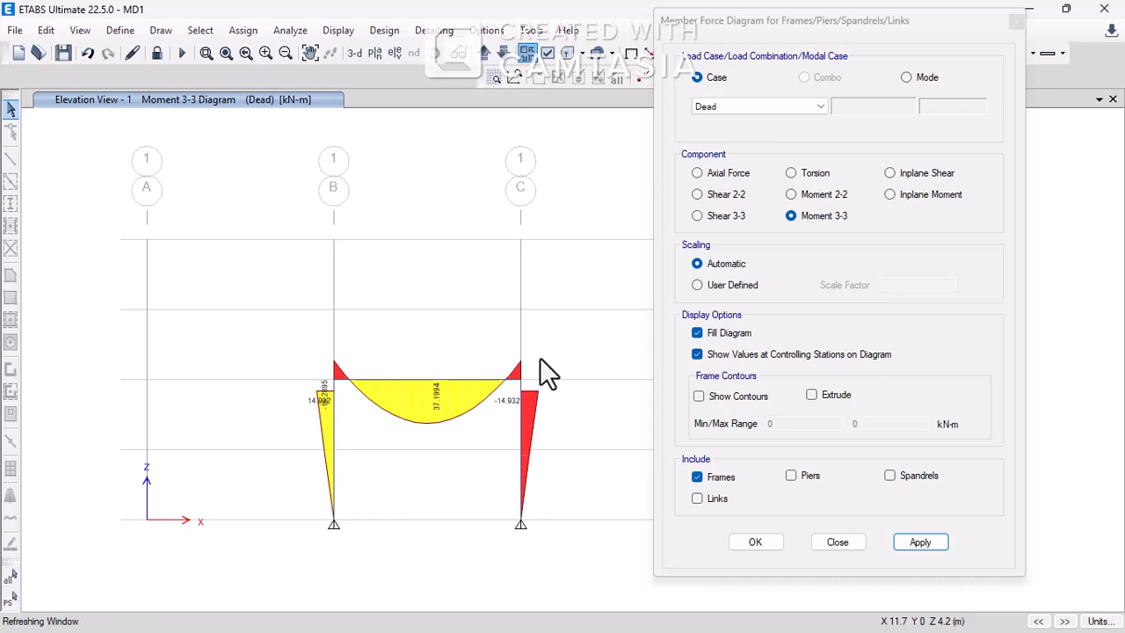
scroll(506, 424, up, 3)
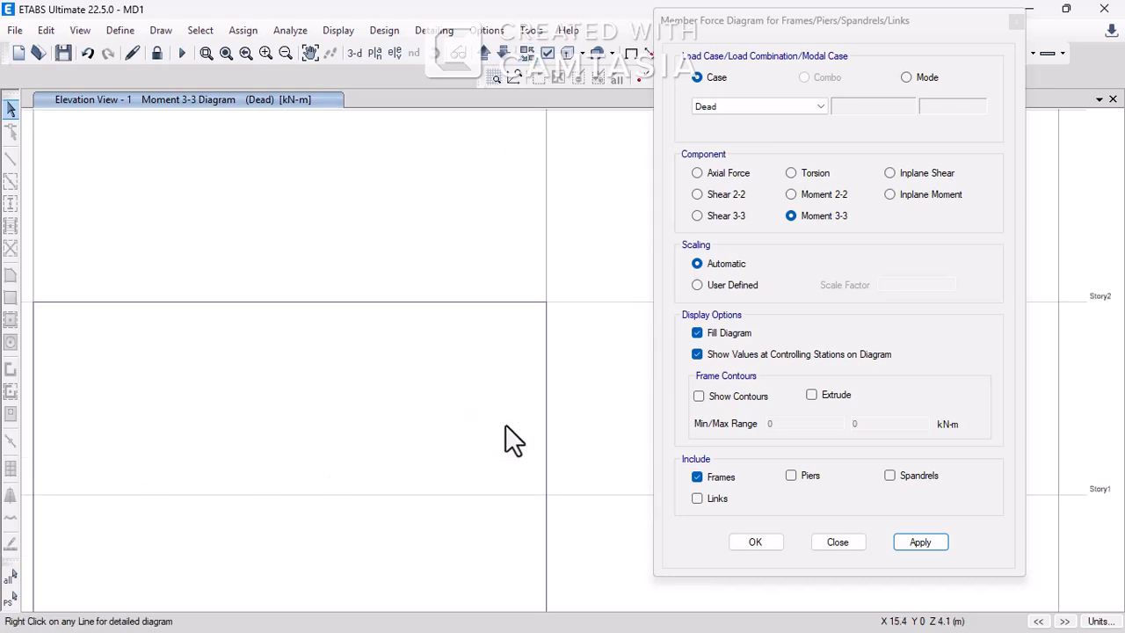
scroll(506, 424, down, 3)
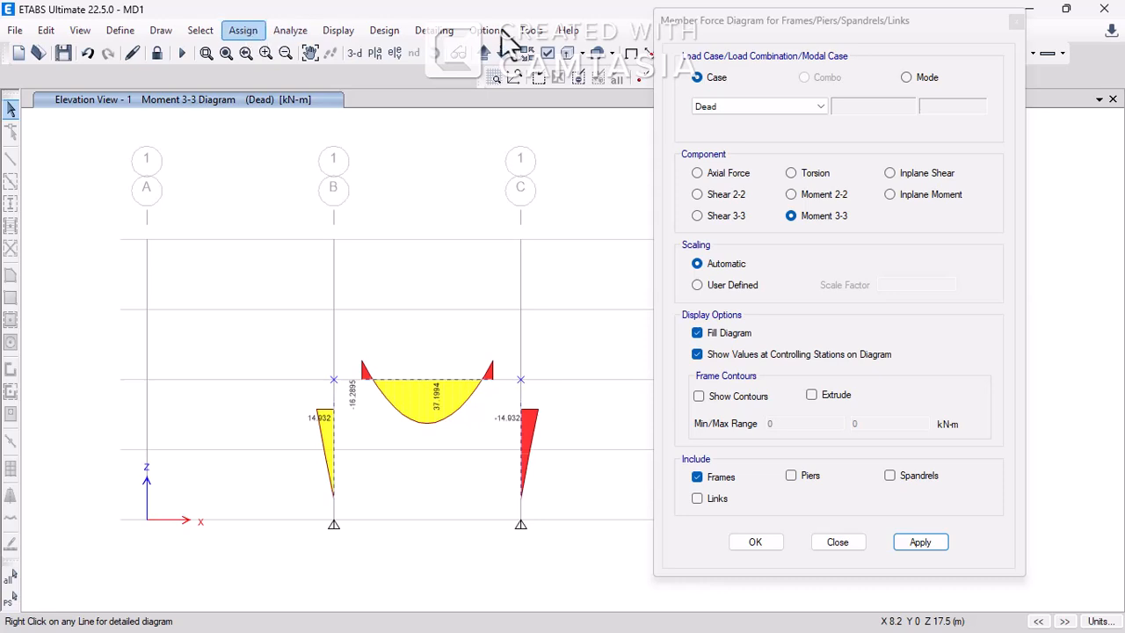
click(1015, 23)
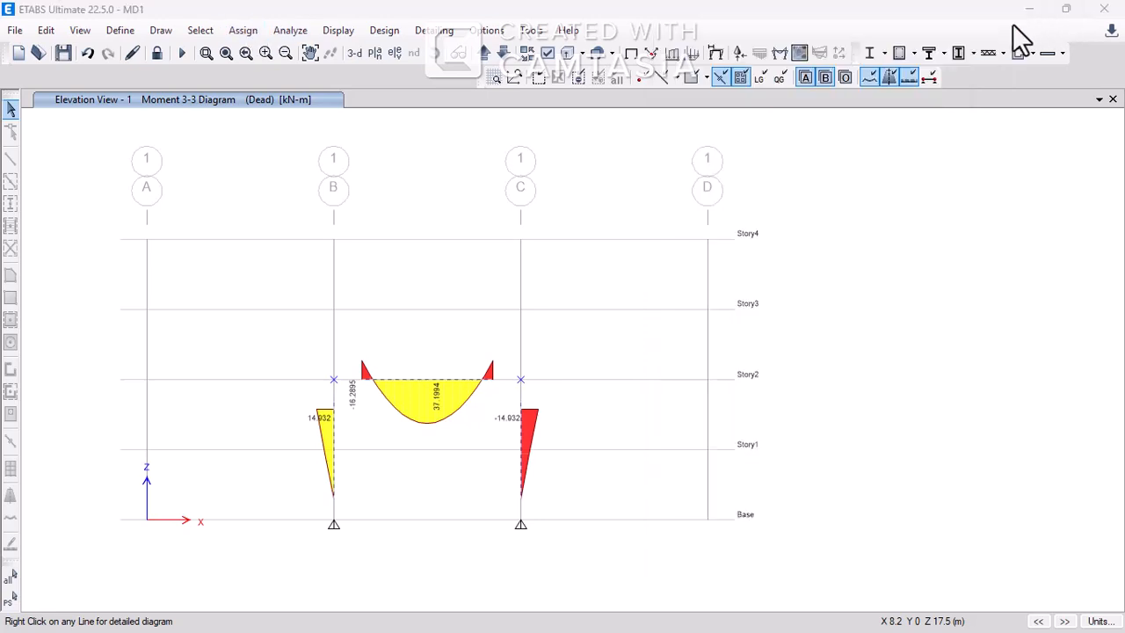
- Unlock the model and assign end length offsets of 0 mm at End-I and End-J with rigid-zone factor 0 to the three selected frames
click(284, 31)
click(286, 34)
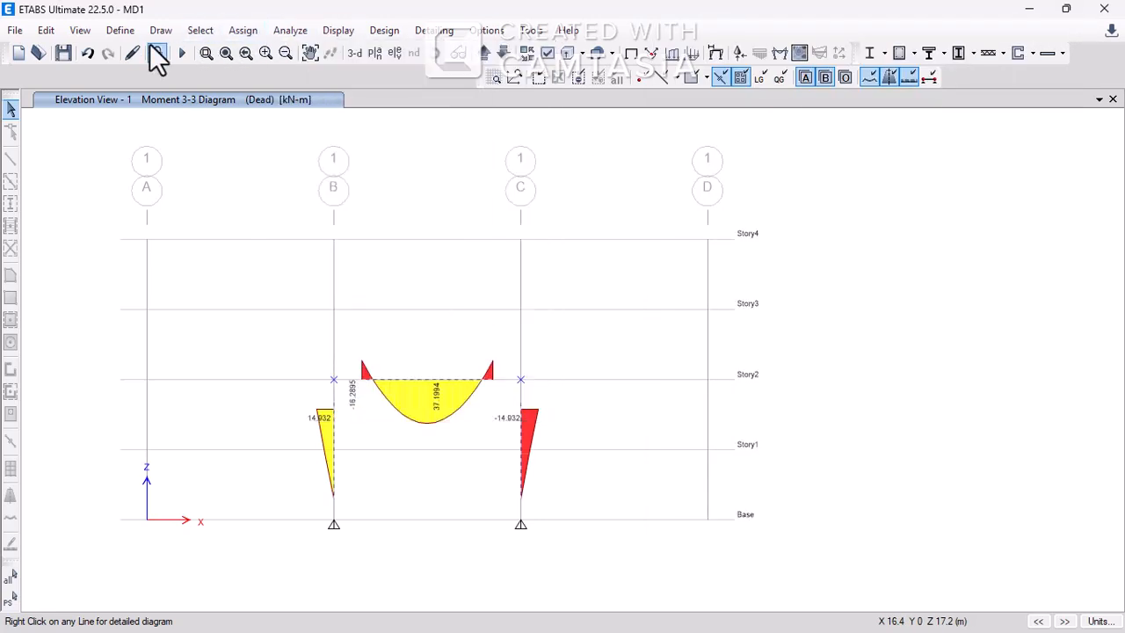
click(157, 53)
click(580, 387)
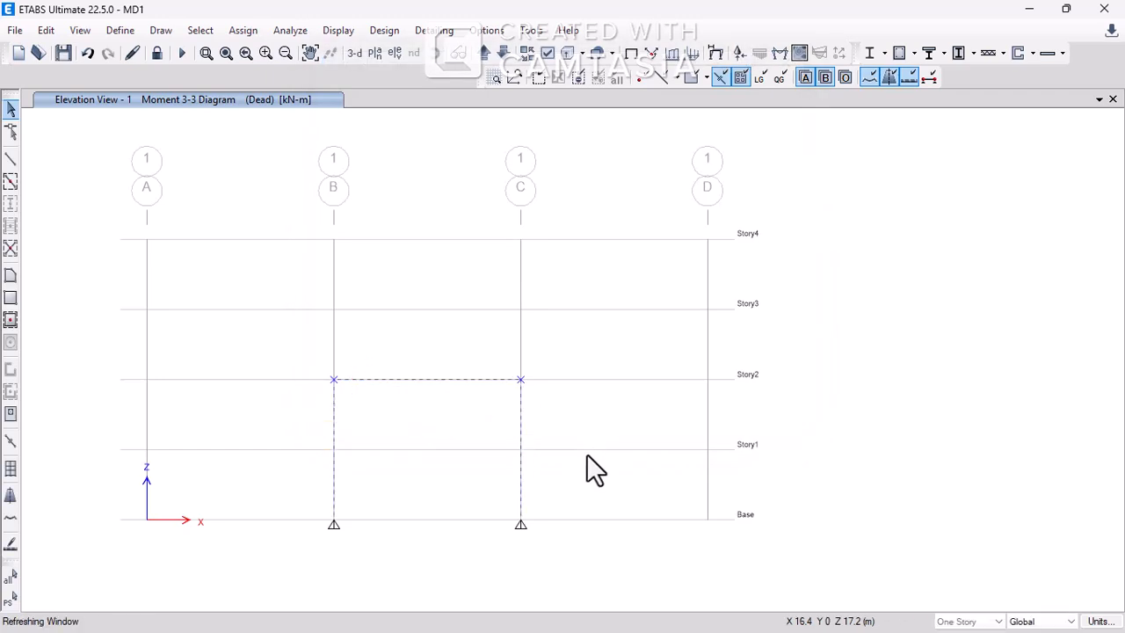
click(254, 39)
mouse_move(270, 73)
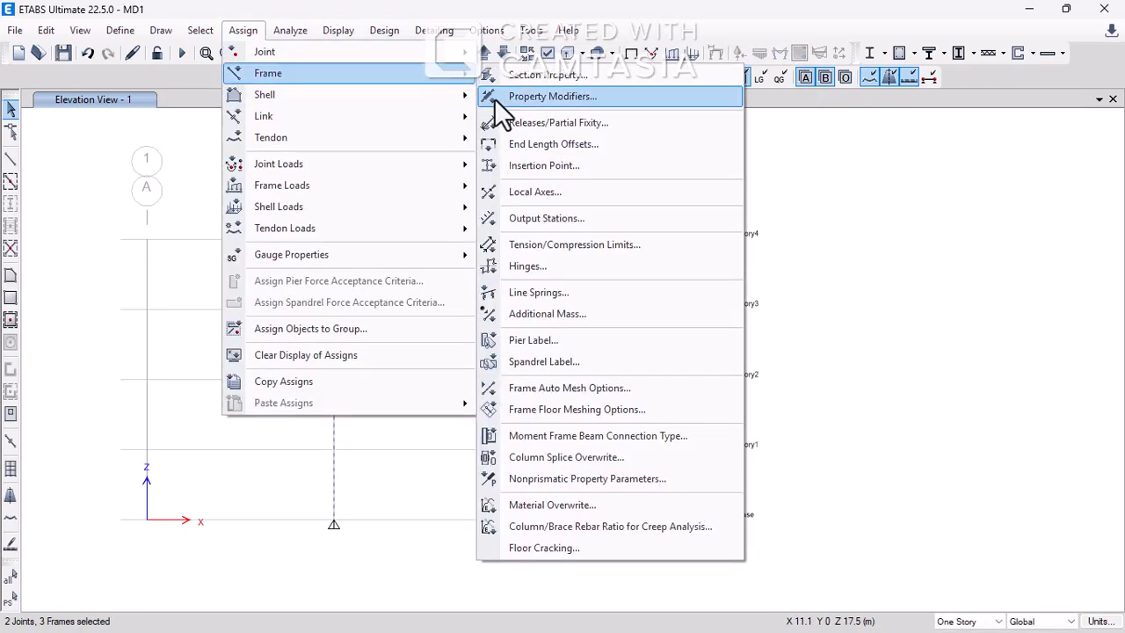
click(511, 144)
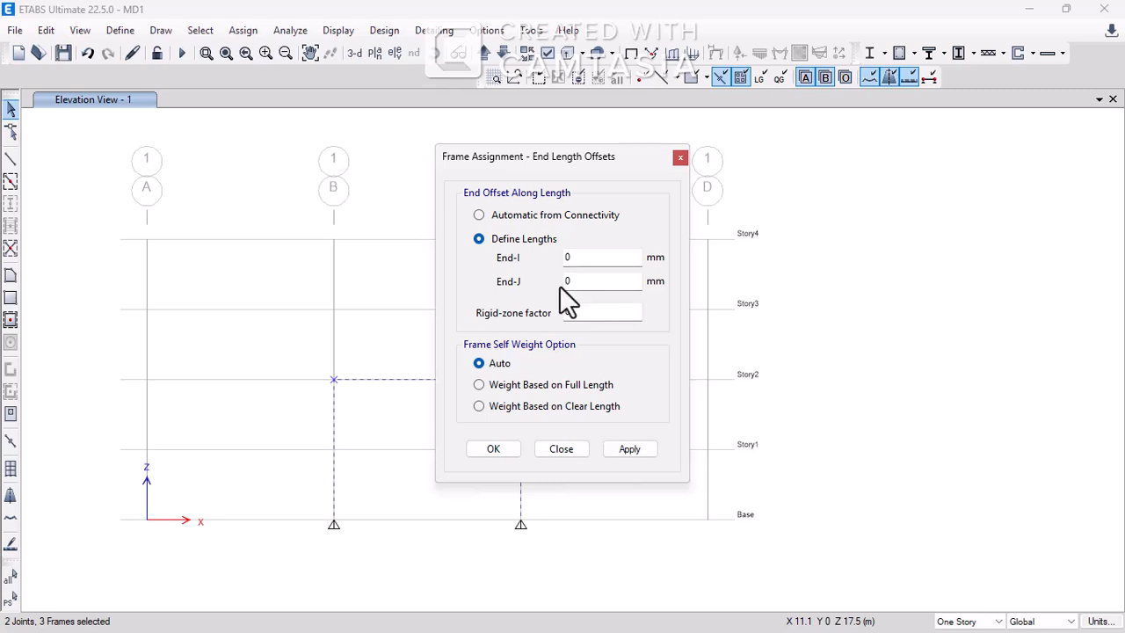
click(630, 454)
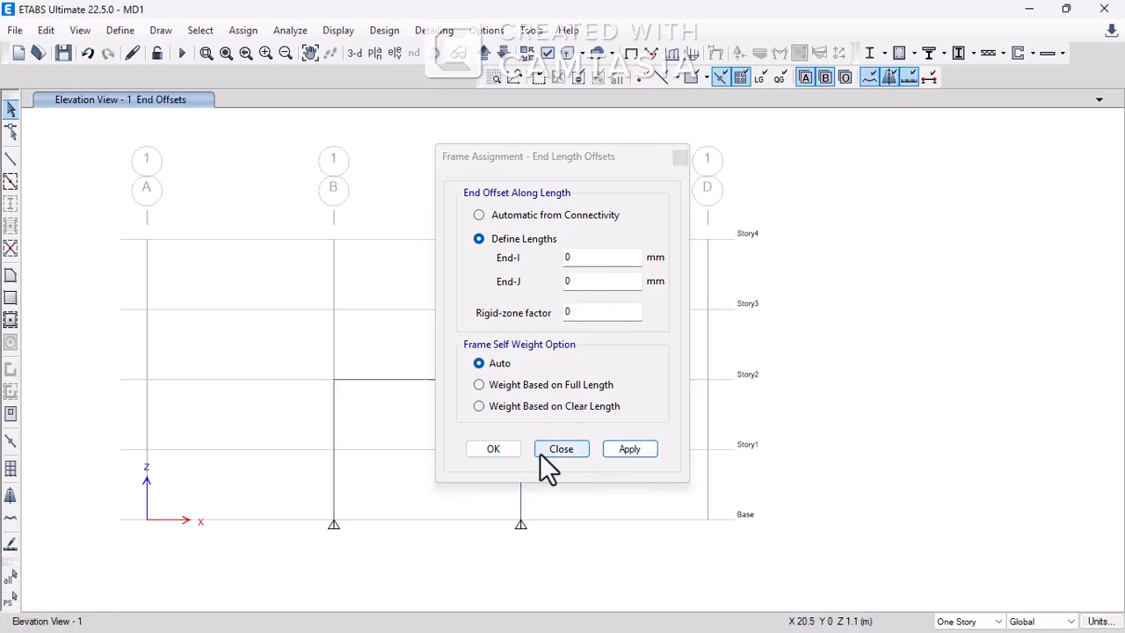
click(493, 449)
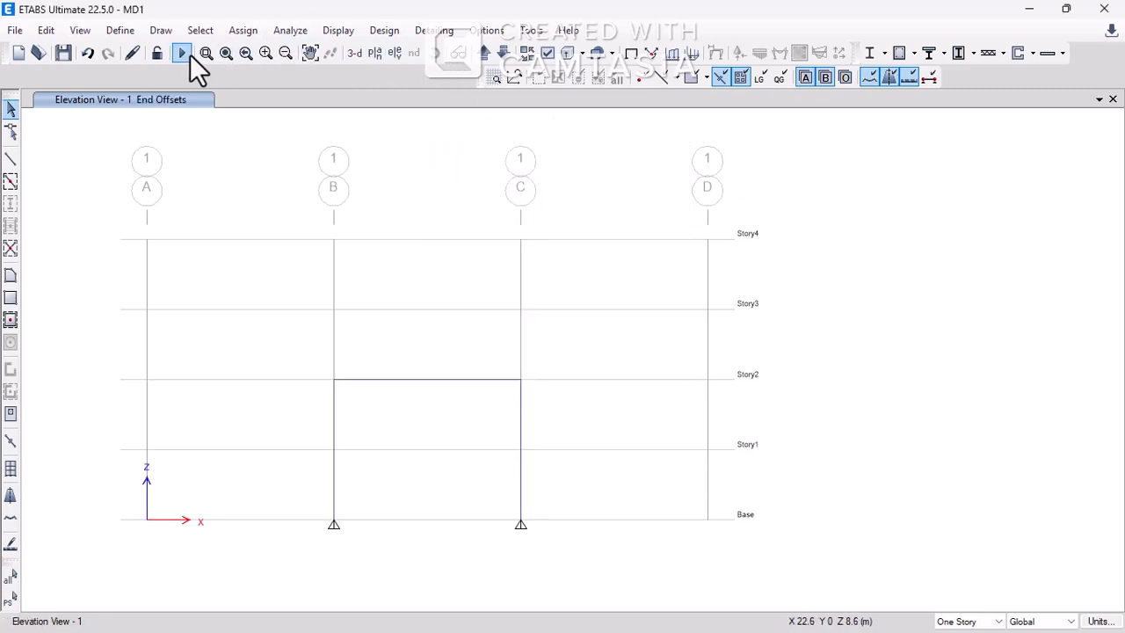
- Run the analysis again and display the filled Moment 3-3 diagram for the Dead case with values at controlling stations
click(182, 52)
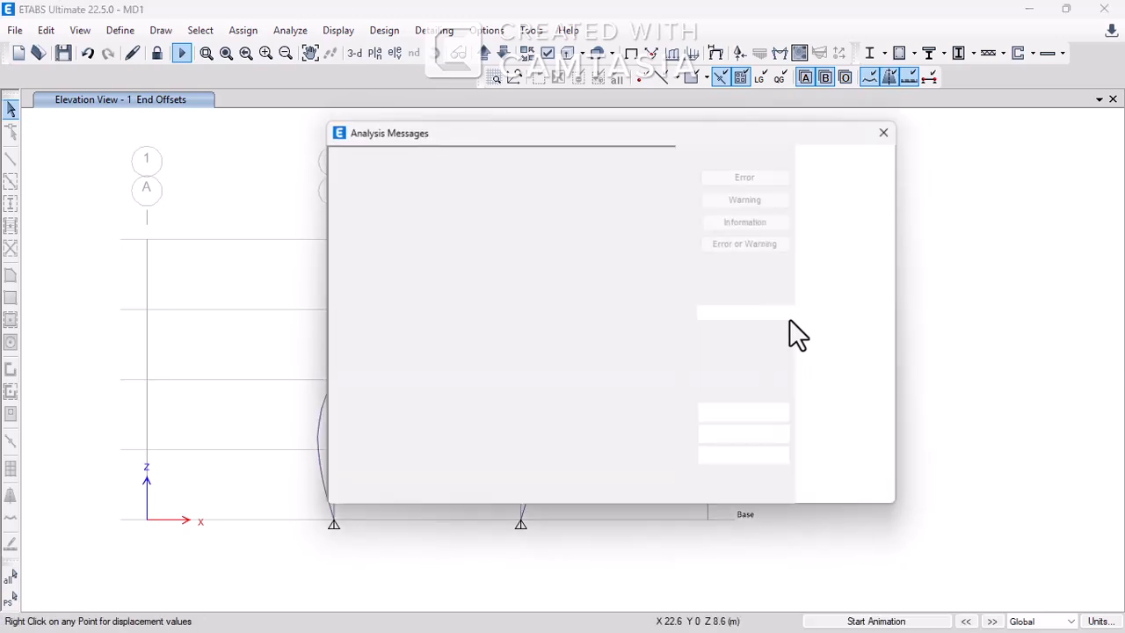
click(869, 454)
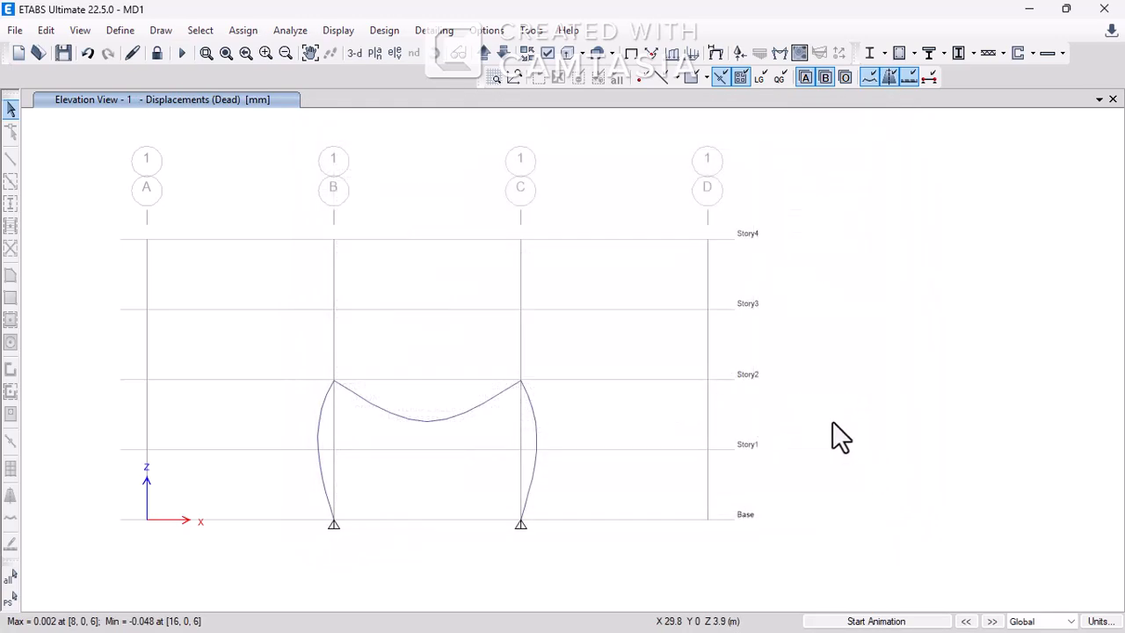
click(799, 53)
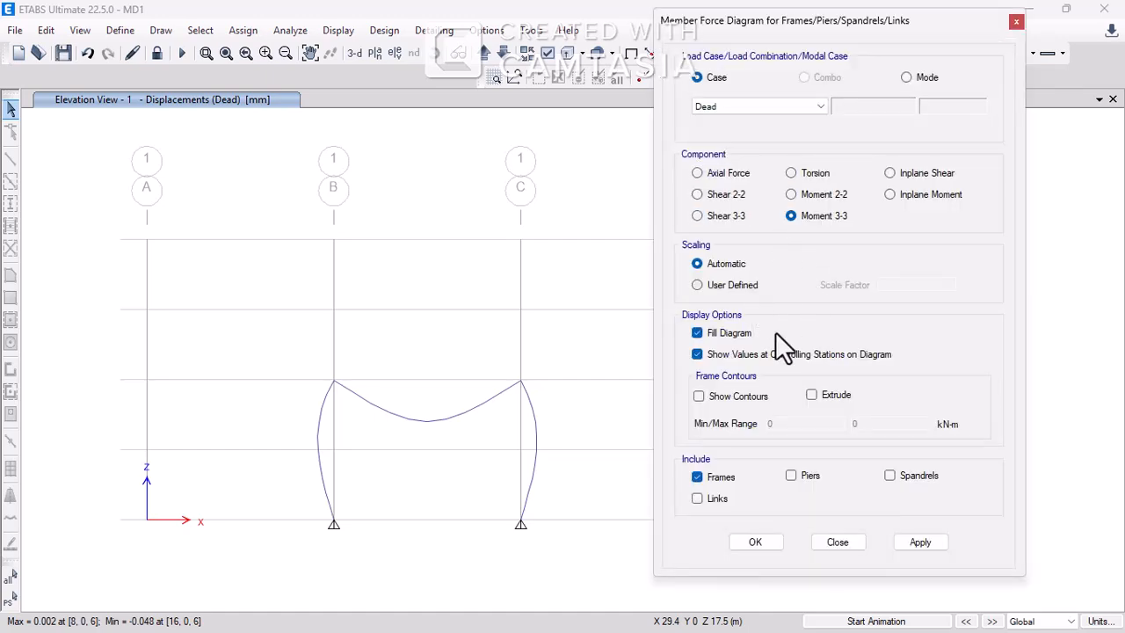
click(905, 540)
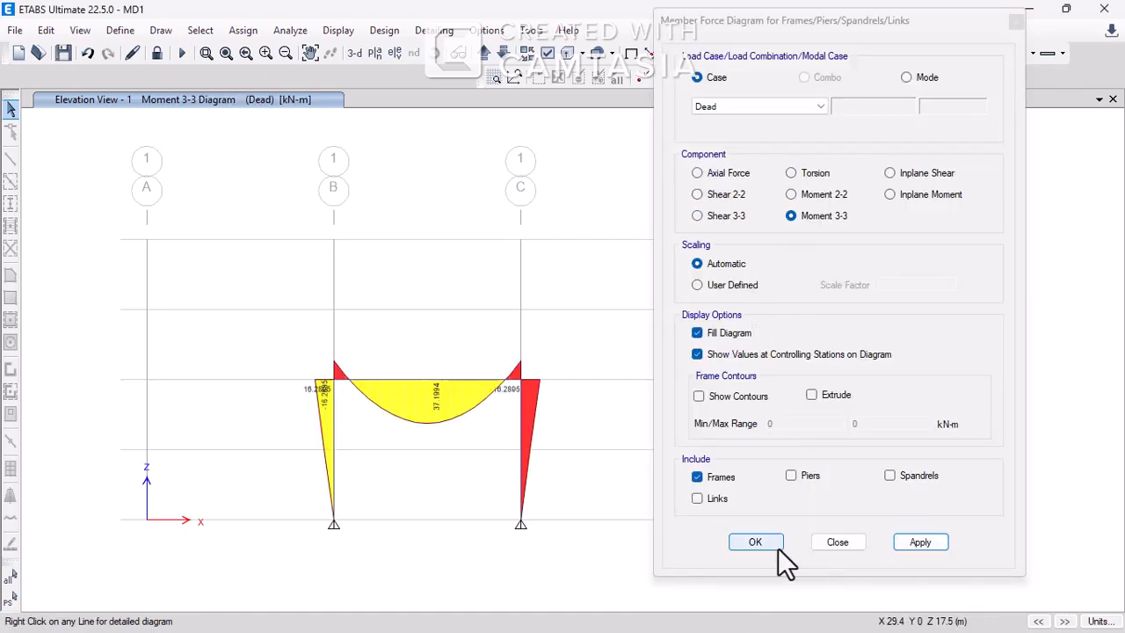
click(778, 555)
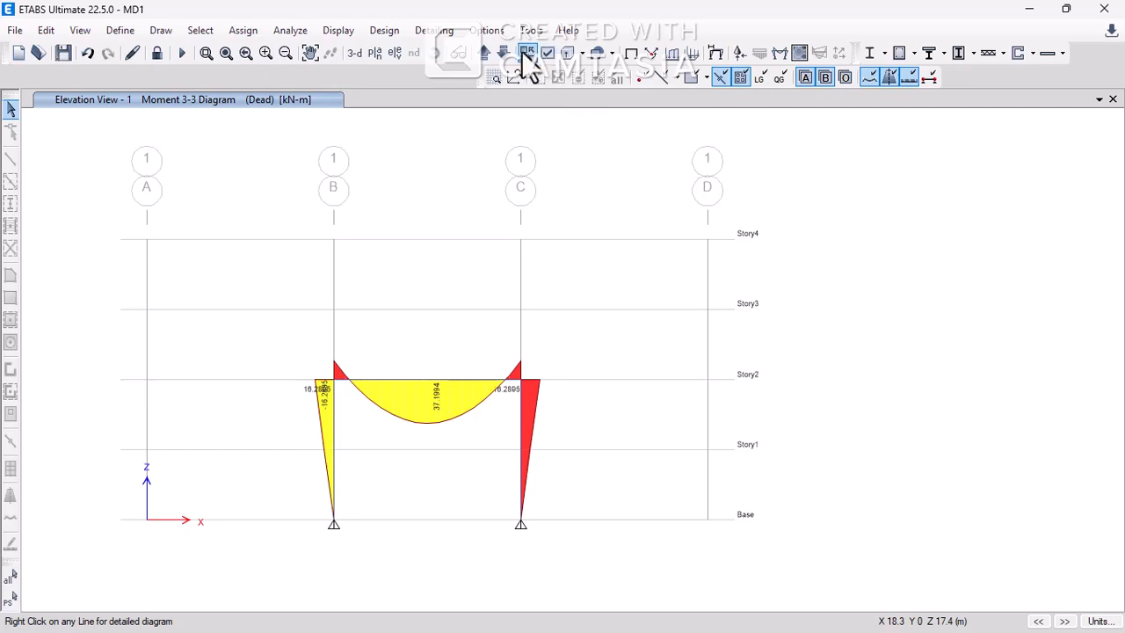
- Shrink the objects and compare the beam-end moment with the column-top moment at the Story2 joint on grid B
click(526, 53)
scroll(431, 413, up, 3)
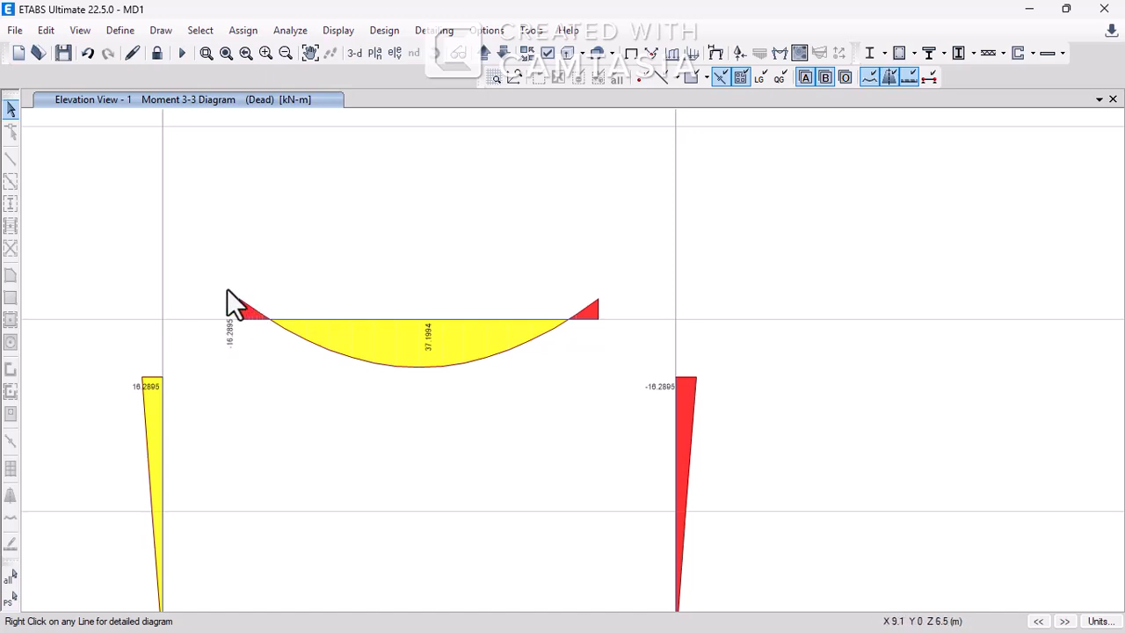
mouse_move(261, 293)
scroll(140, 412, up, 2)
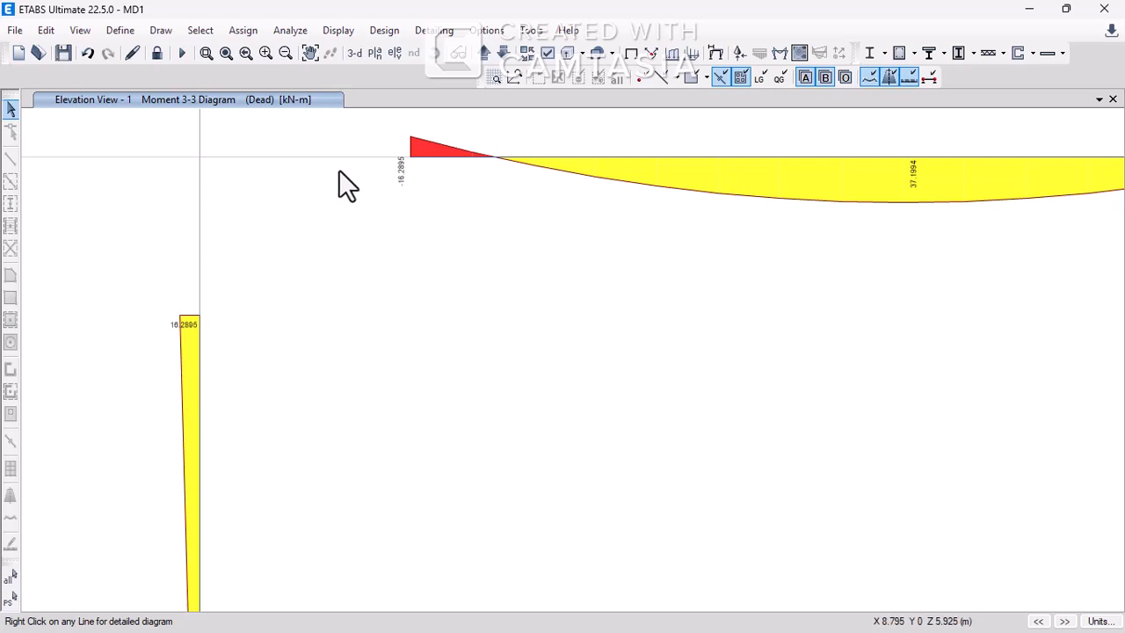
mouse_move(207, 180)
scroll(322, 244, down, 3)
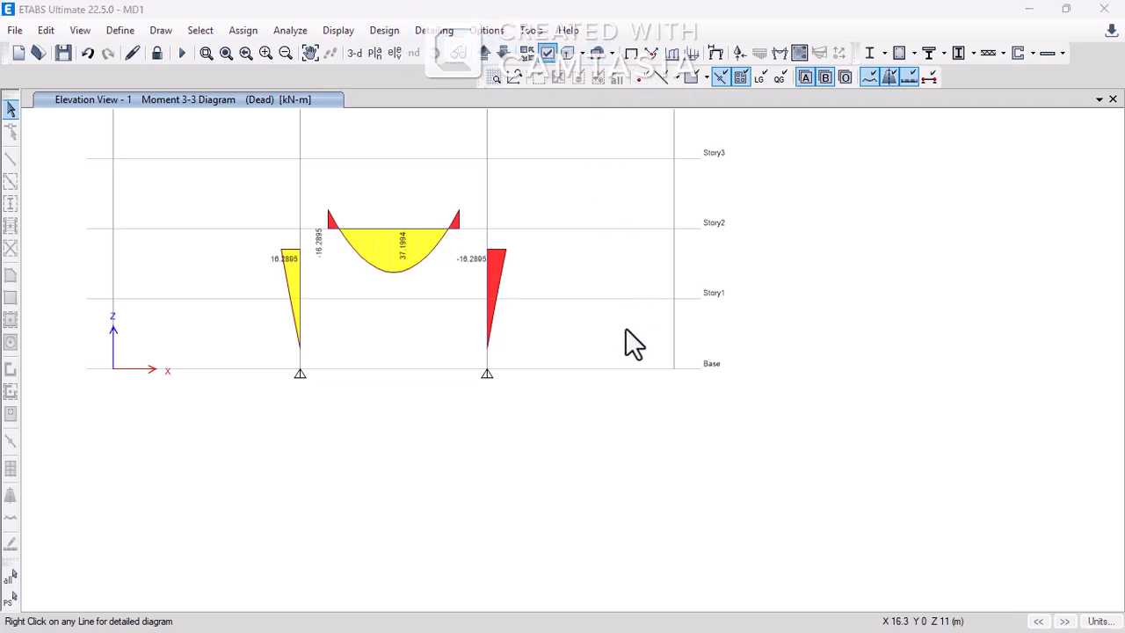
- Show the frames extruded without object shrink and examine the beam-column overlap at the Story2 joint on grid B
key(ctrl+w)
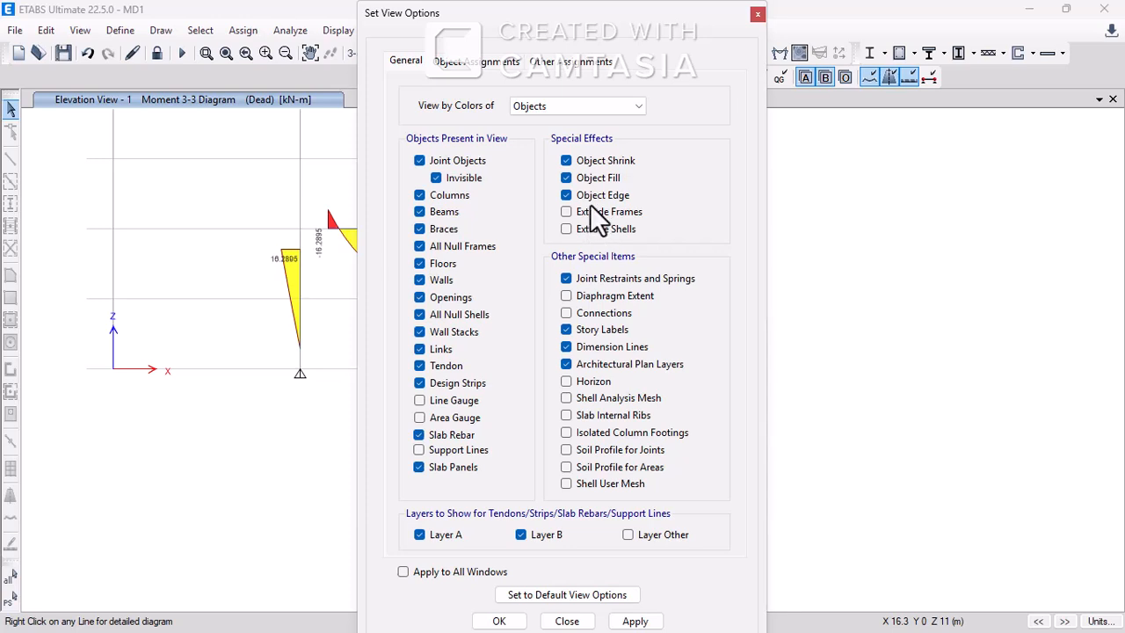
click(633, 619)
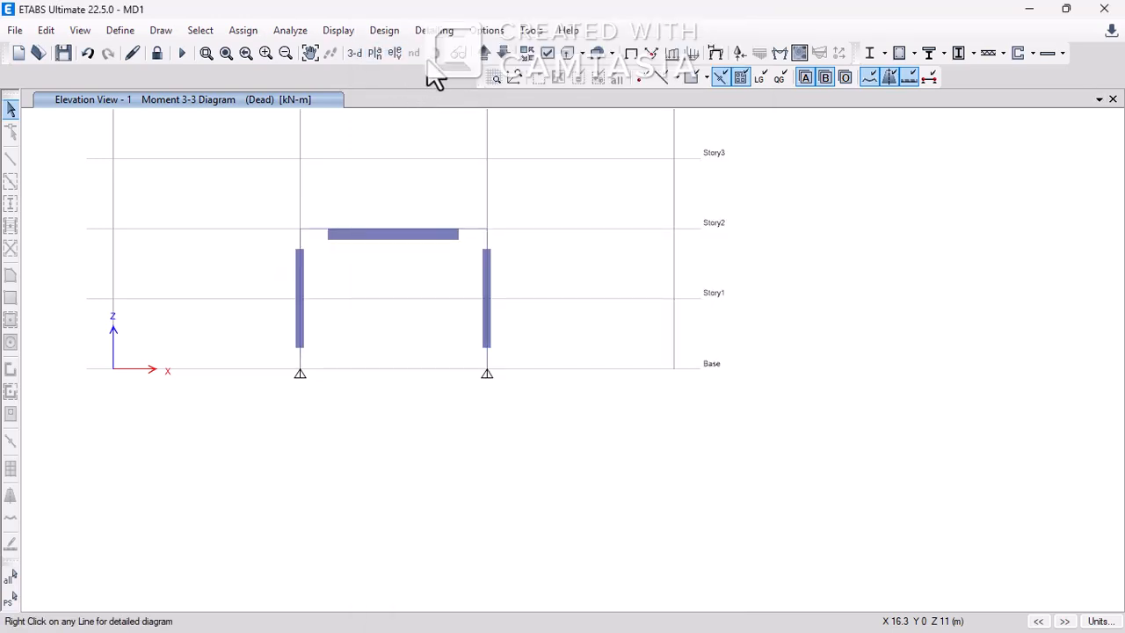
click(530, 78)
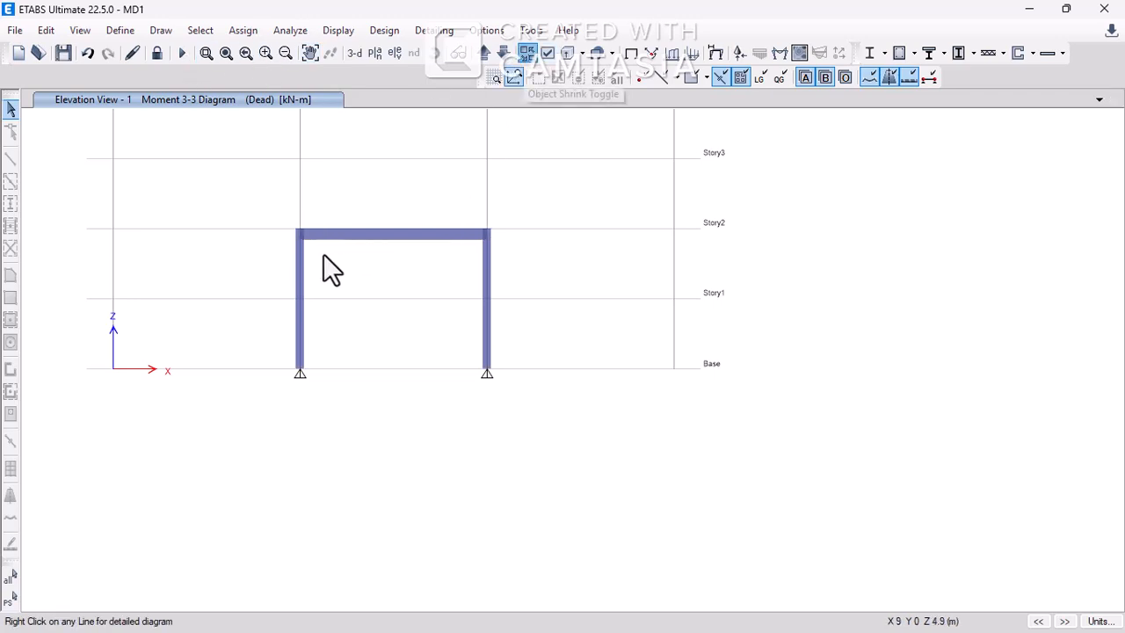
scroll(303, 242, up, 4)
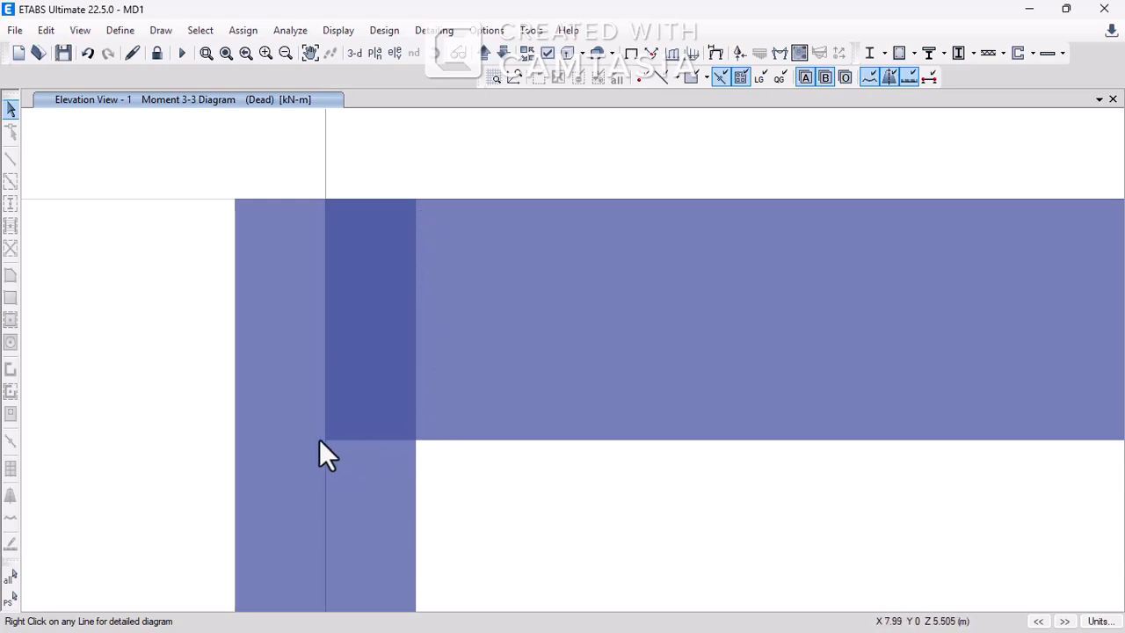
scroll(345, 443, down, 5)
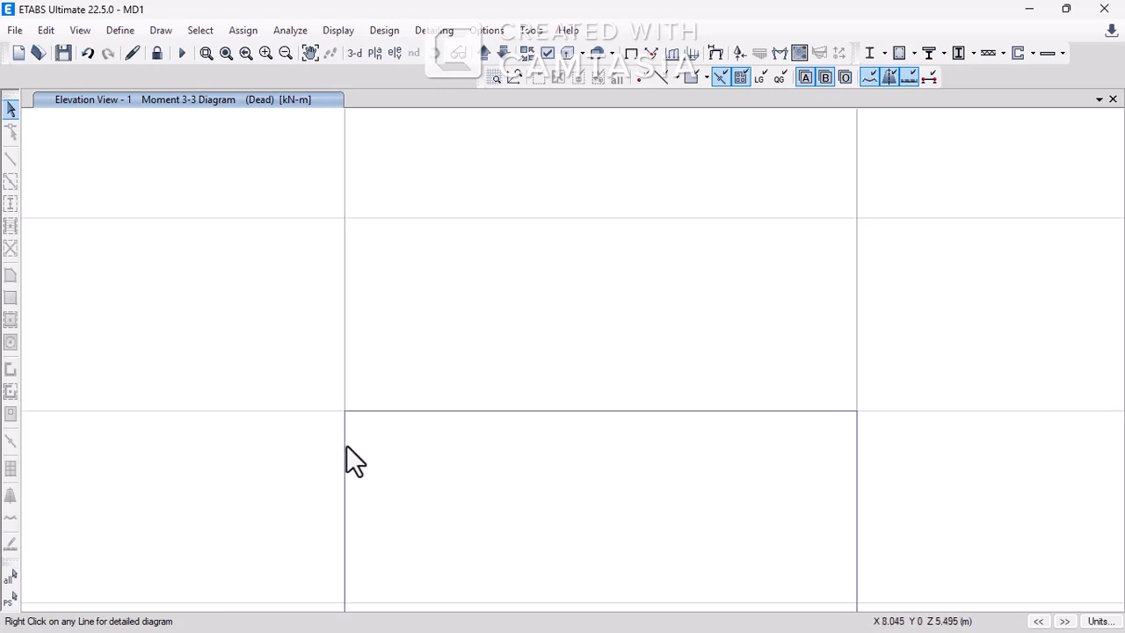
middle_drag(455, 505, 420, 432)
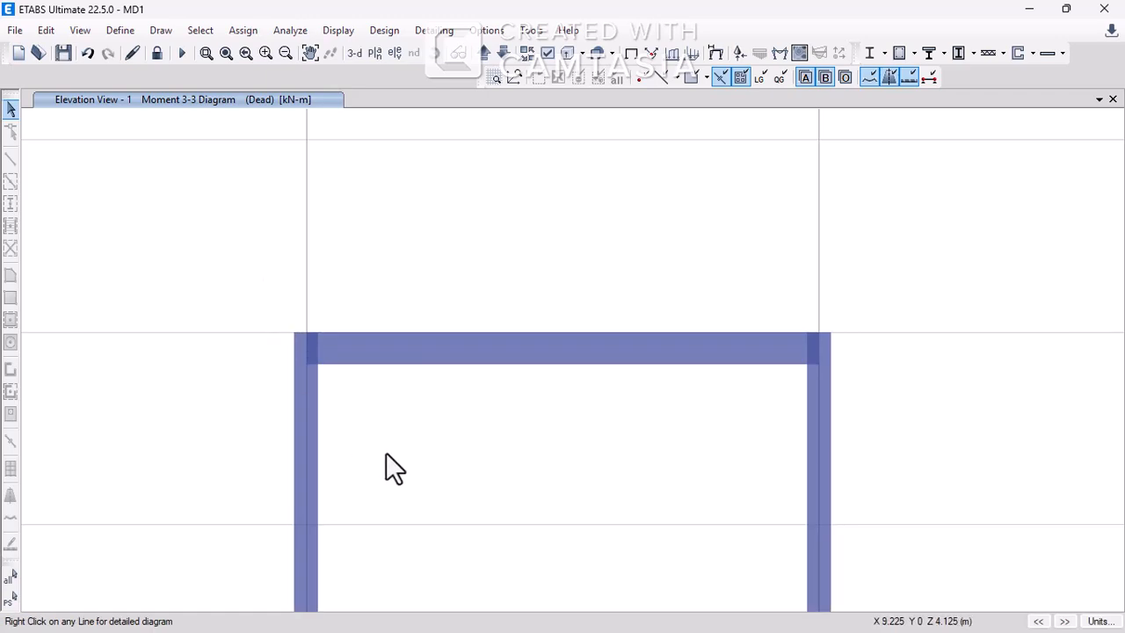
middle_drag(384, 465, 389, 390)
scroll(454, 427, down, 4)
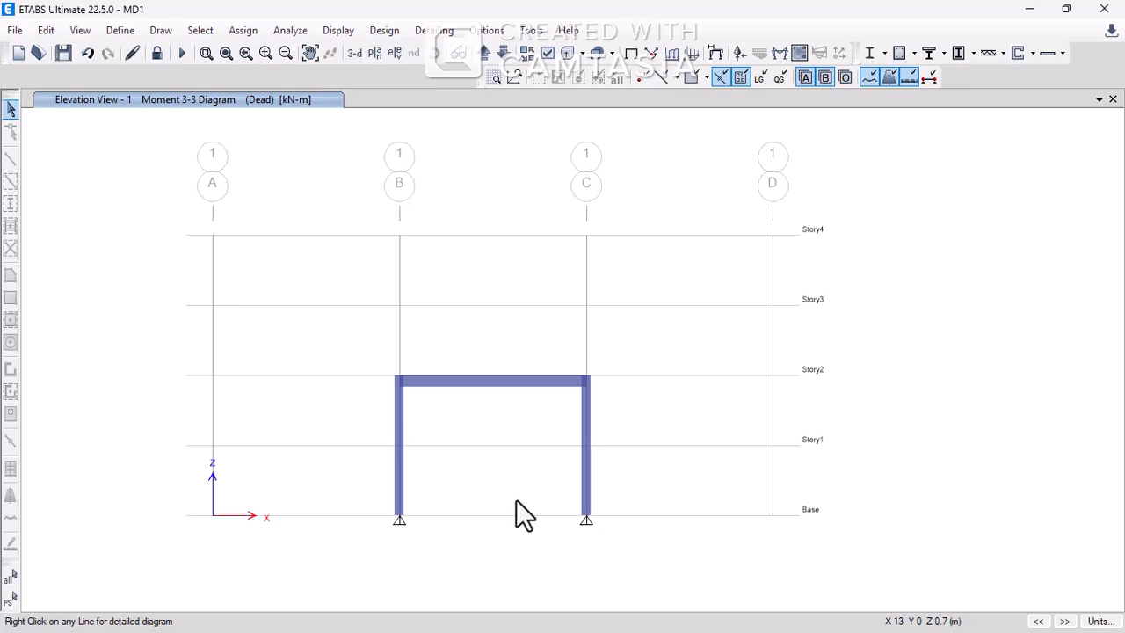
middle_drag(516, 499, 527, 486)
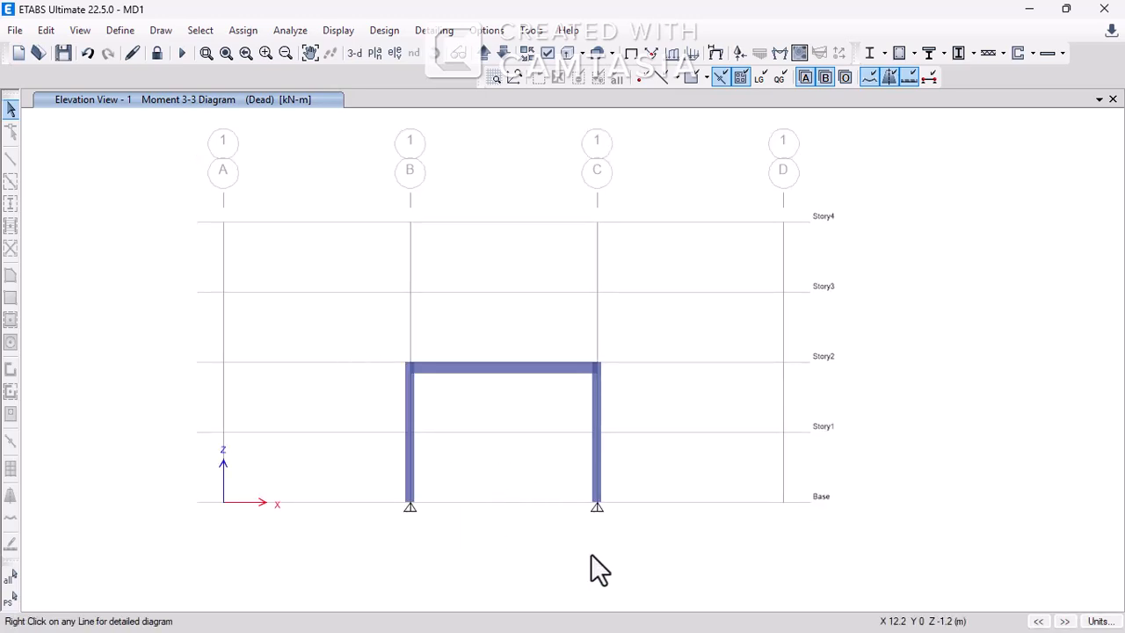